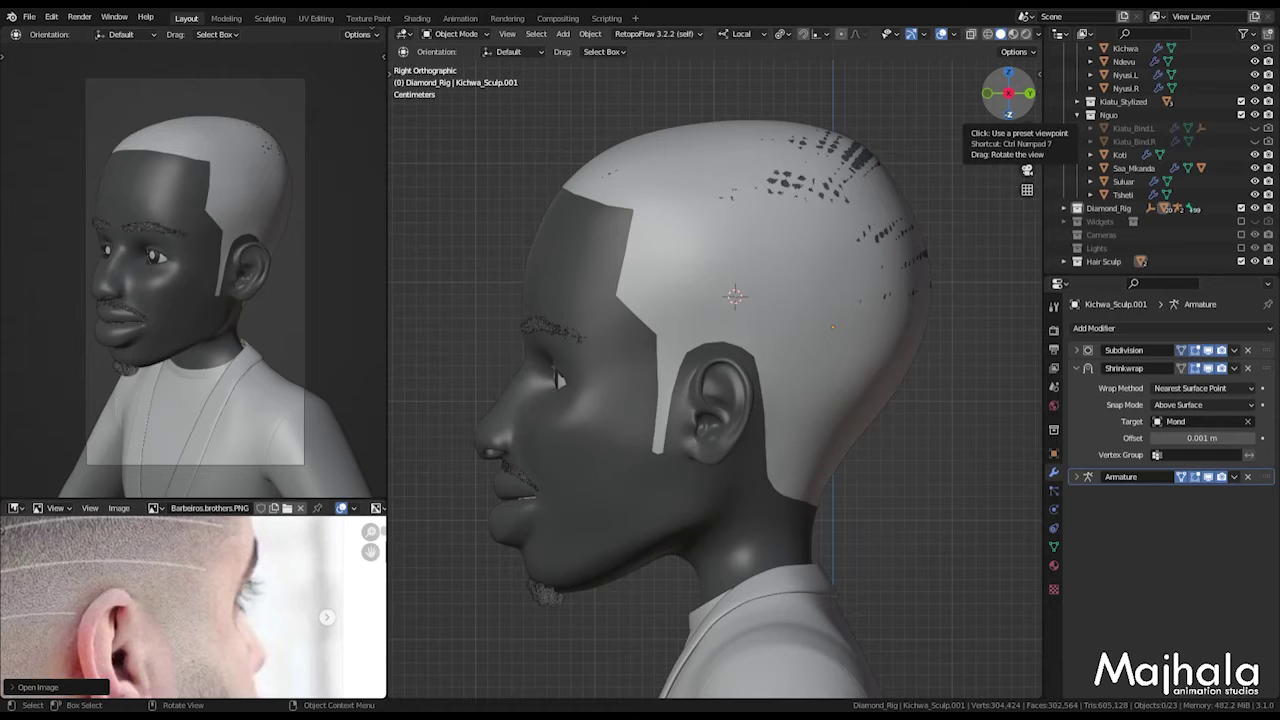
Step: Zoom the fade-haircut reference photo and maximize the Image Editor to fill the window
scroll(170, 615, down, 5)
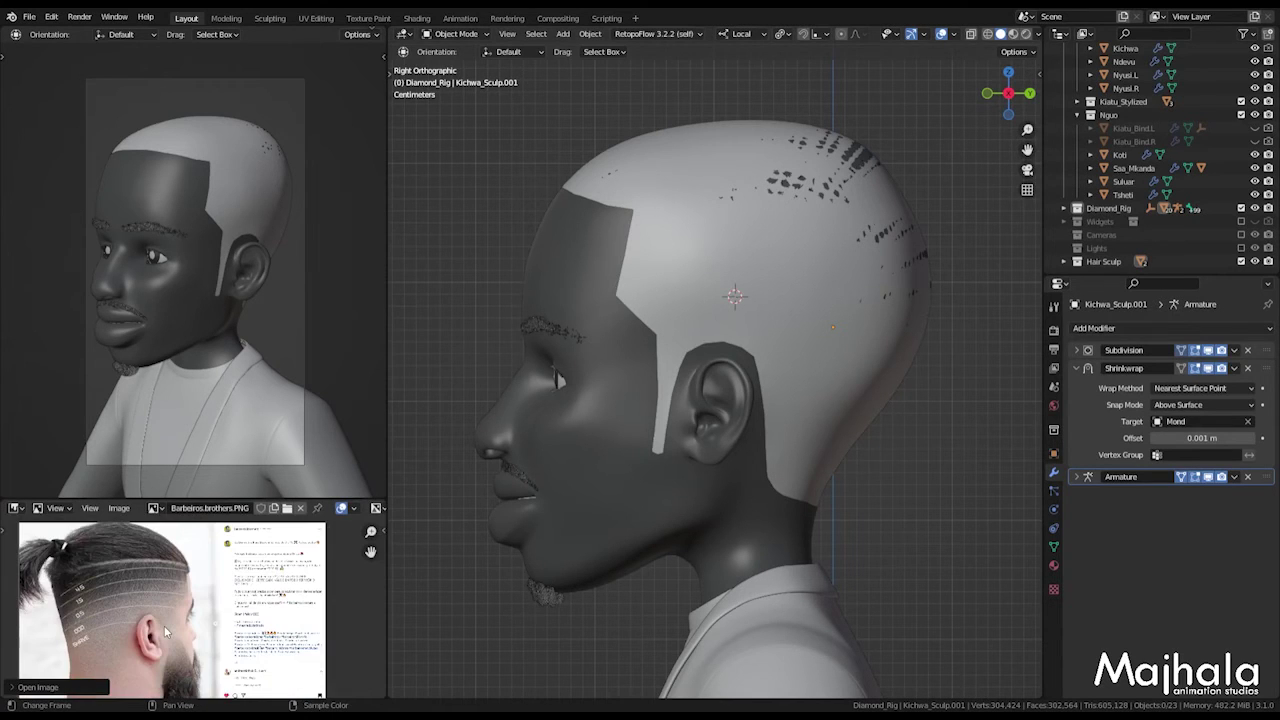
scroll(165, 630, up, 3)
key(ctrl+alt+space)
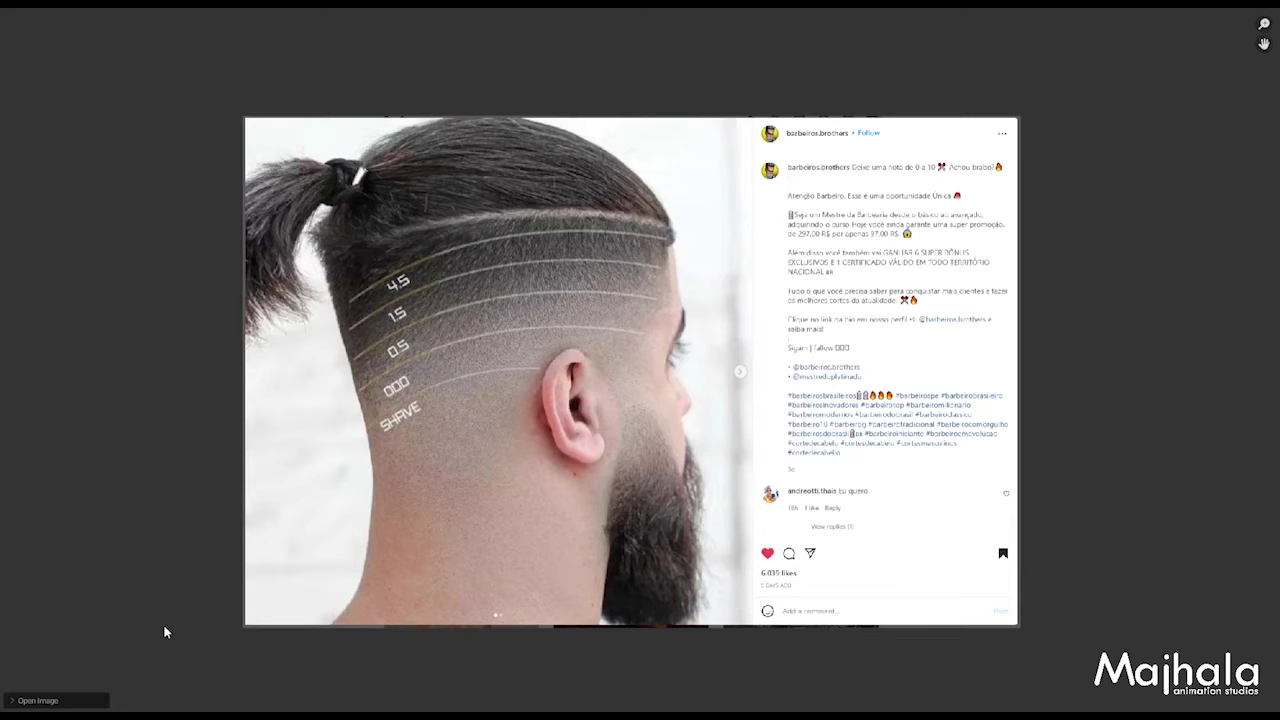
Step: Zoom and pan the maximized fade reference to study it, then restore the split layout
scroll(475, 535, up, 2)
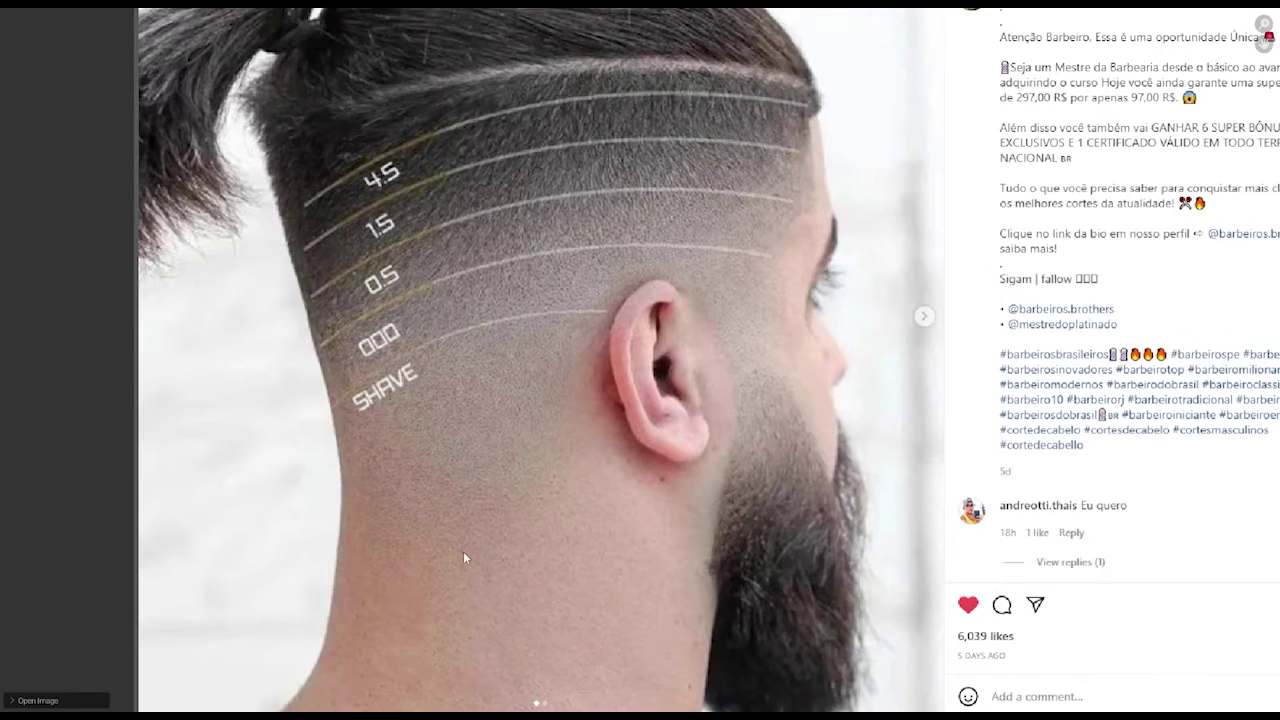
scroll(445, 520, down, 2)
middle_drag(432, 495, 471, 491)
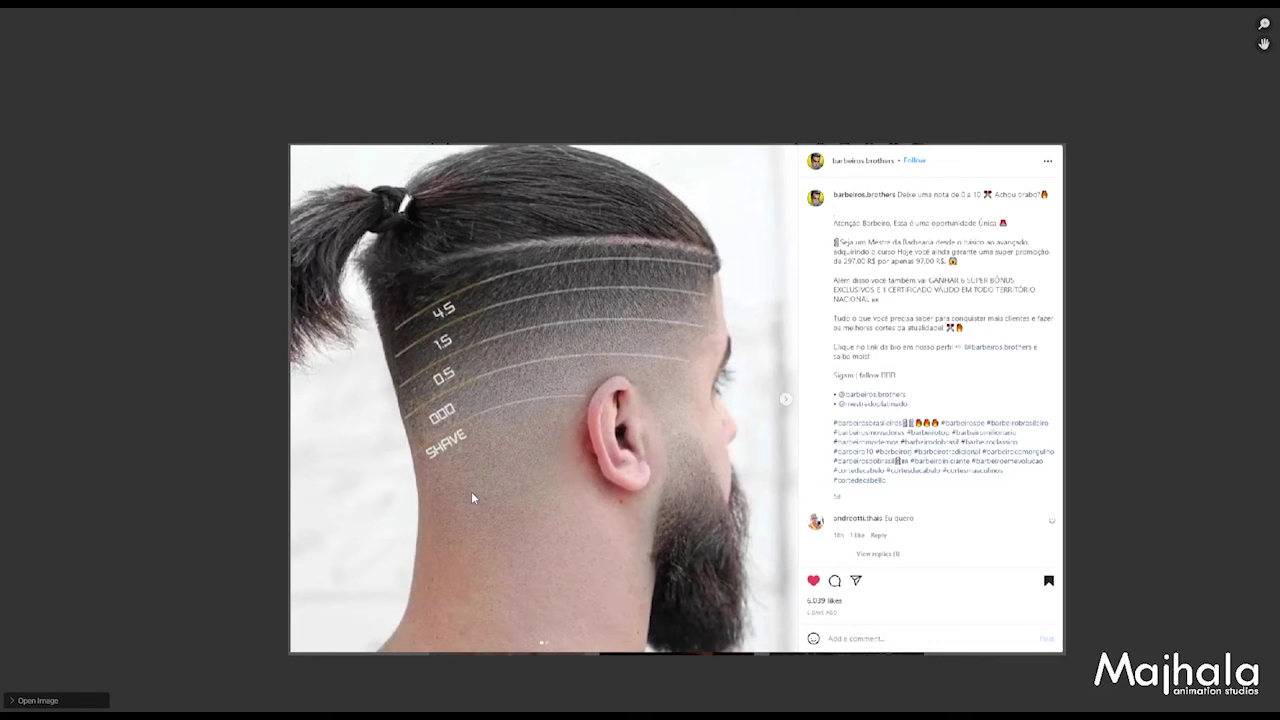
scroll(471, 491, up, 2)
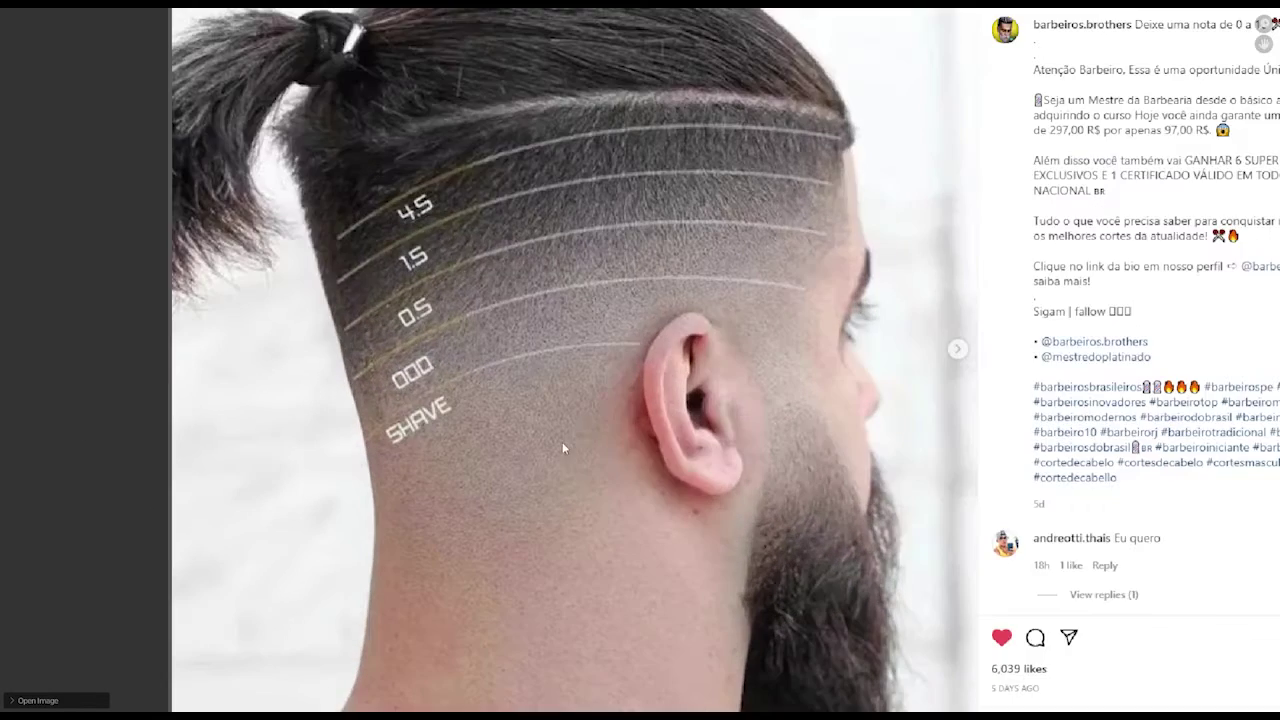
scroll(720, 330, down, 1)
scroll(878, 222, up, 1)
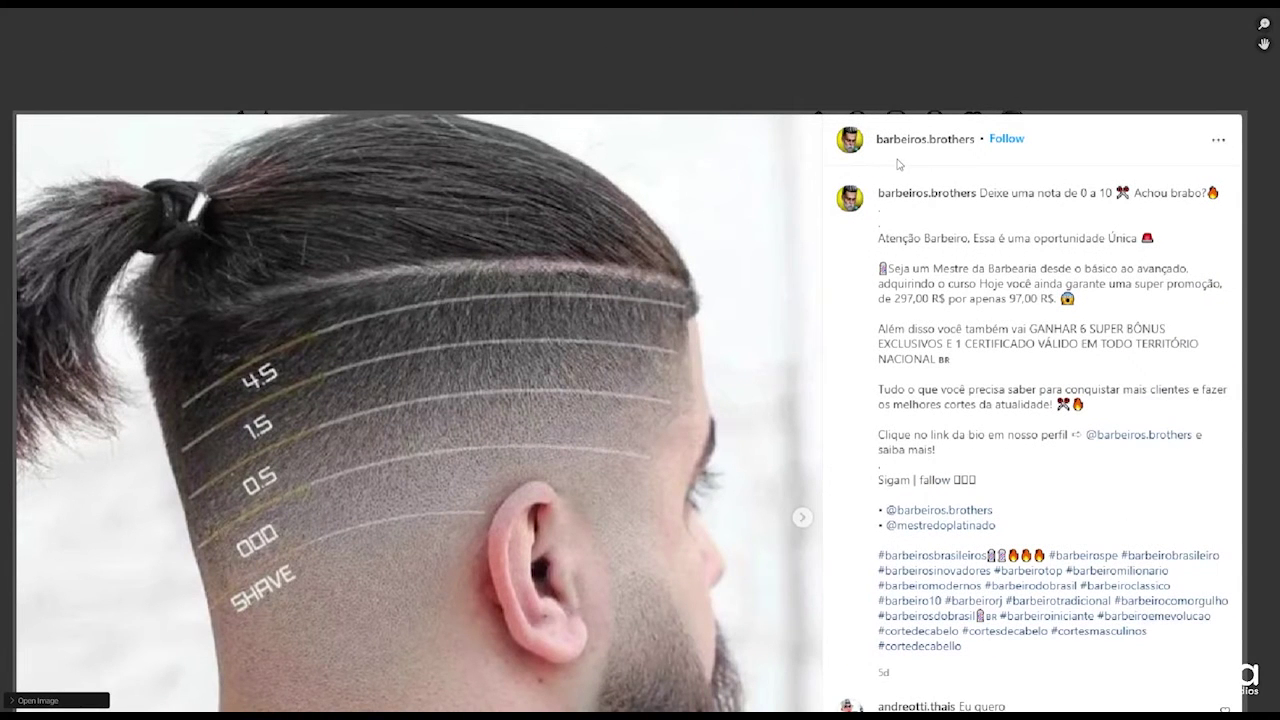
scroll(668, 251, down, 3)
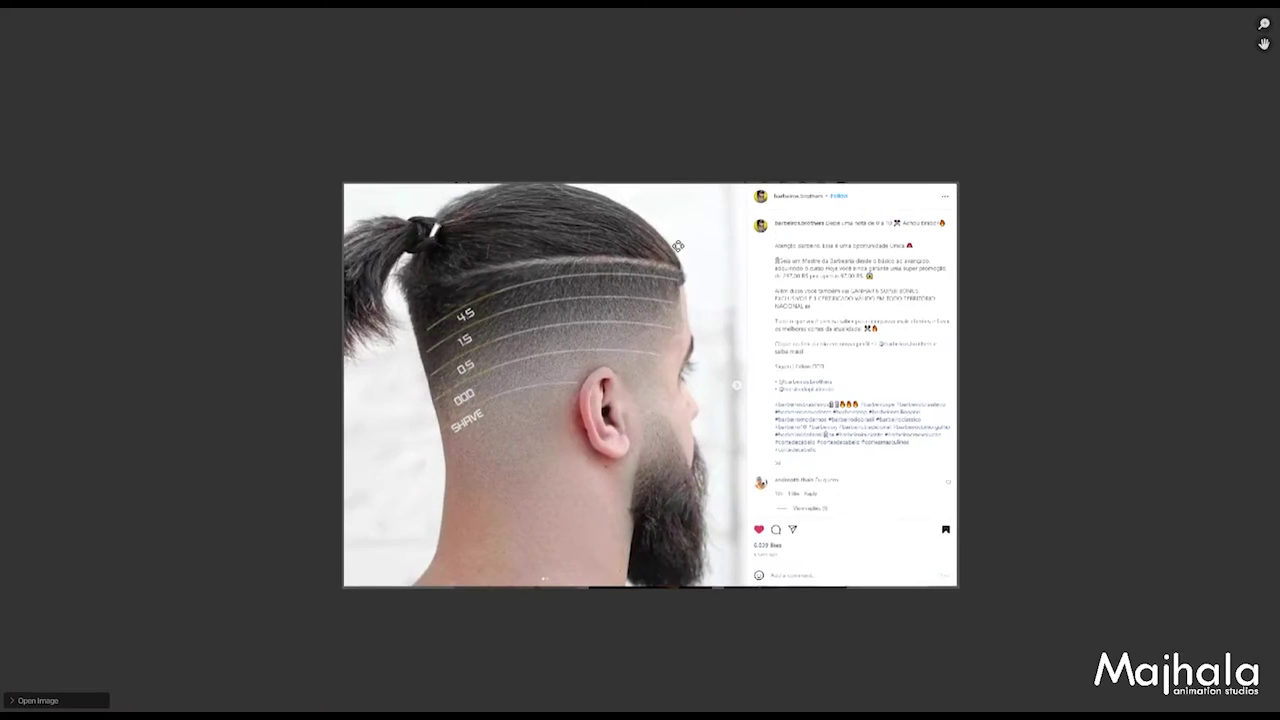
middle_drag(671, 262, 699, 236)
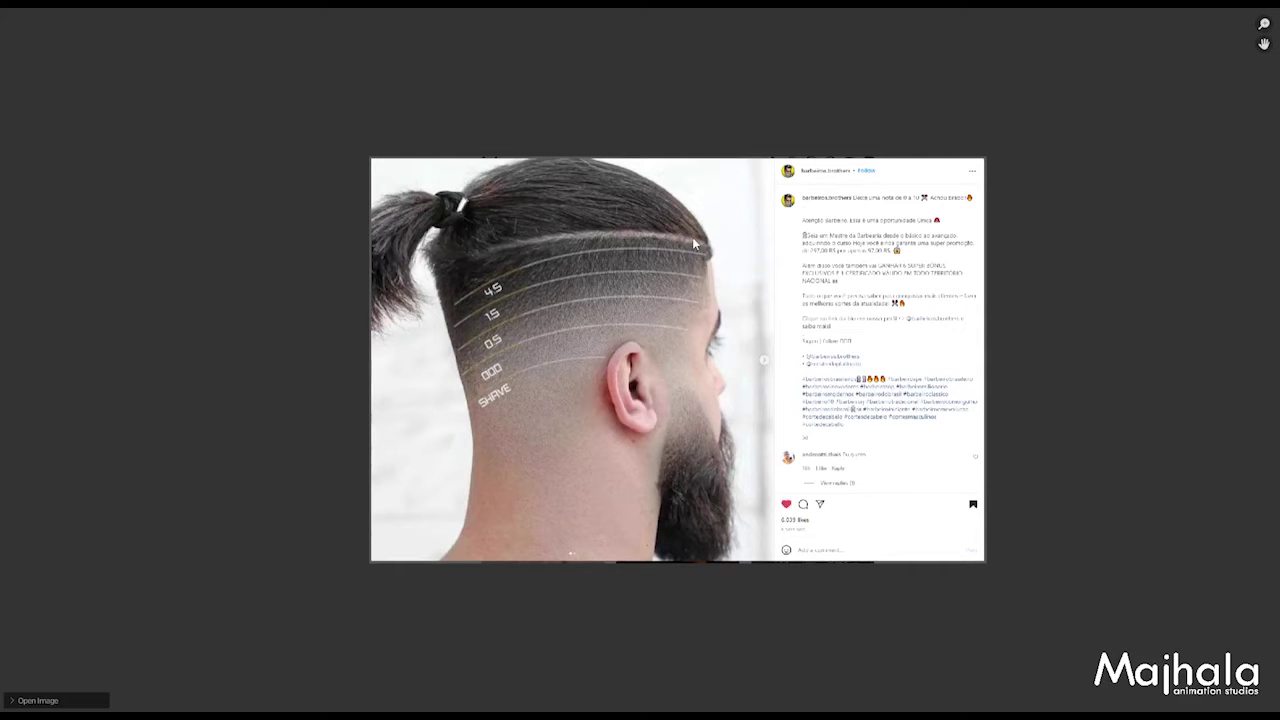
key(ctrl+alt+space)
scroll(180, 600, down, 3)
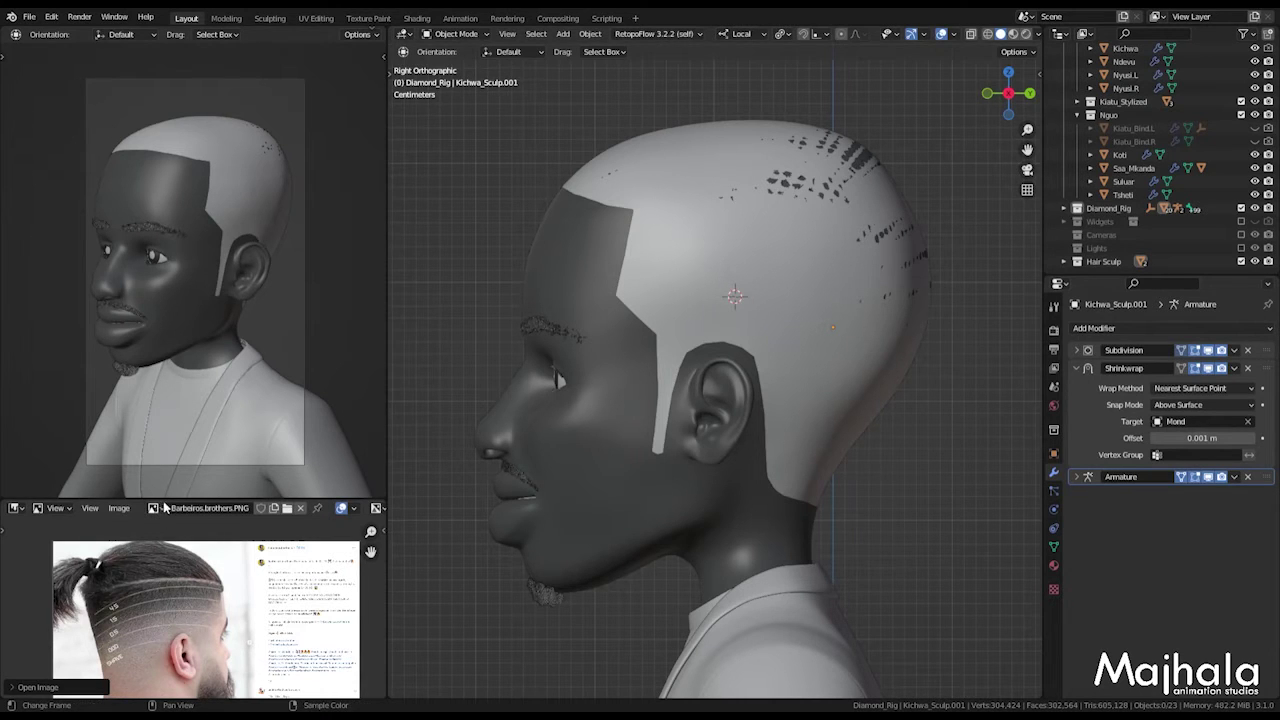
Step: Enlarge the reference panel, zoom and nudge the photo, and draw a first guide line across the head
drag(148, 497, 148, 214)
scroll(234, 511, up, 3)
middle_drag(234, 511, 240, 513)
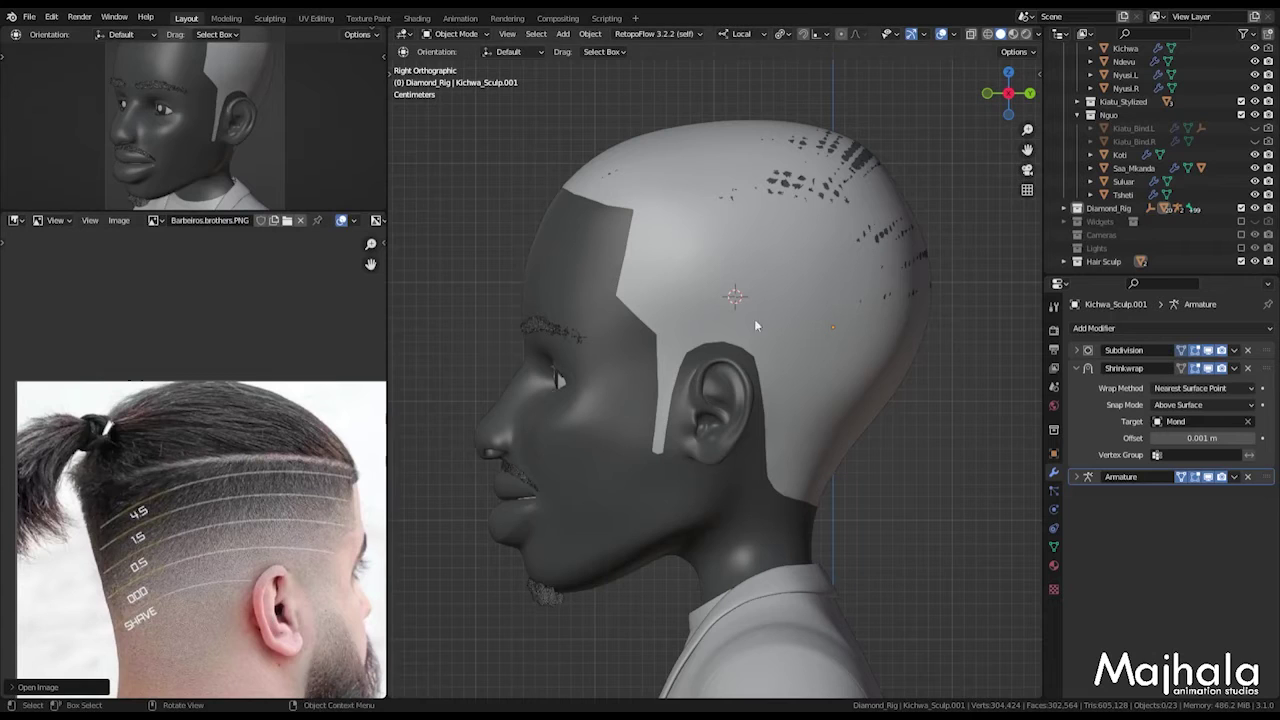
shift+middle_drag(729, 322, 713, 337)
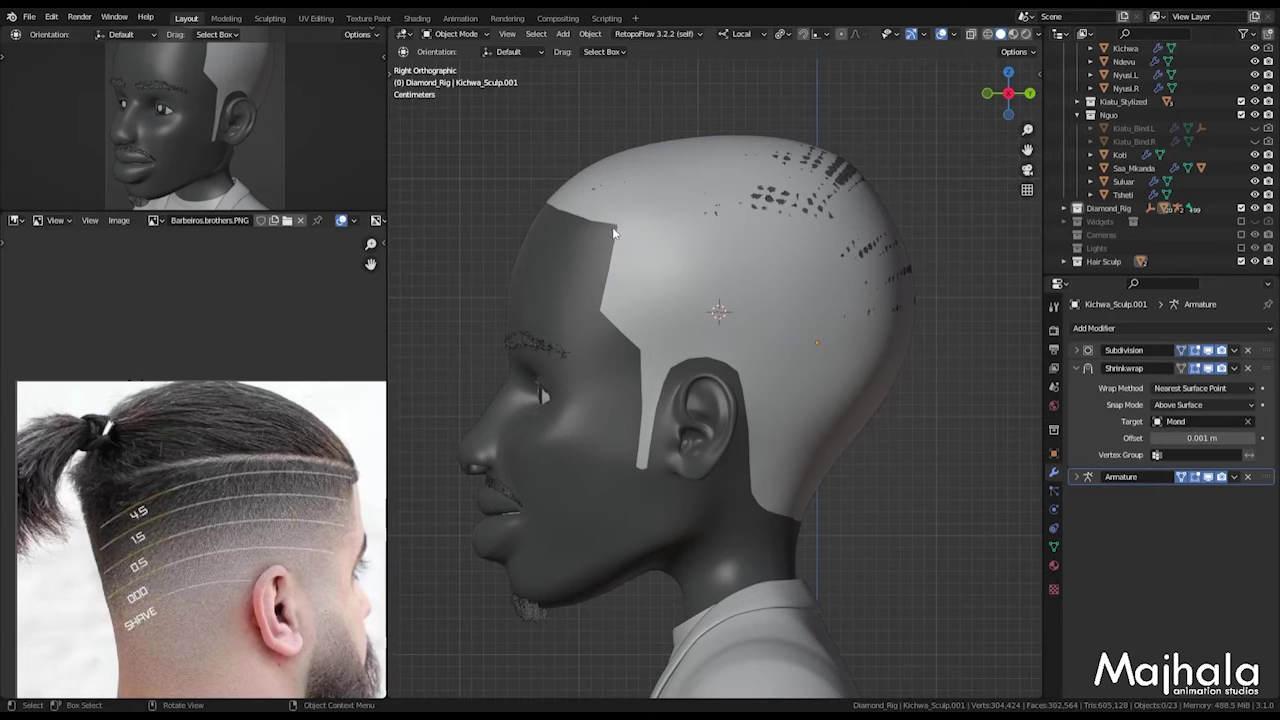
drag(617, 225, 896, 209)
Step: Sketch annotation arcs for the hair volume and back, plus a line marking the fade boundary
drag(759, 213, 759, 152)
mouse_move(551, 192)
mouse_down()
mouse_move(643, 110)
mouse_move(826, 106)
mouse_up()
mouse_move(613, 224)
mouse_down()
mouse_move(664, 181)
mouse_move(891, 128)
mouse_move(968, 202)
mouse_up()
drag(890, 212, 975, 185)
mouse_move(826, 108)
mouse_down()
mouse_move(878, 107)
mouse_move(984, 186)
mouse_up()
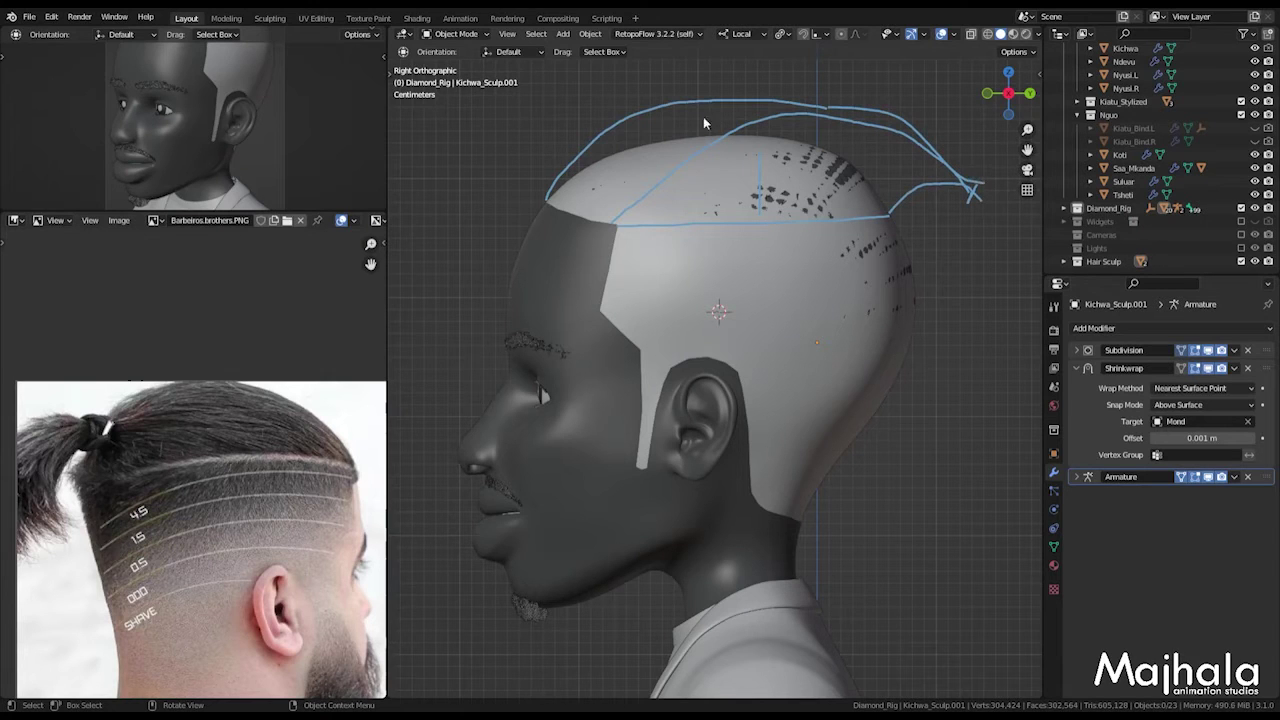
mouse_move(575, 170)
mouse_down()
mouse_move(719, 95)
mouse_move(962, 155)
mouse_move(988, 192)
mouse_up()
mouse_move(616, 240)
mouse_down()
mouse_move(907, 233)
mouse_move(911, 368)
mouse_move(616, 272)
mouse_move(613, 334)
mouse_move(682, 490)
mouse_move(903, 422)
mouse_move(903, 365)
mouse_up()
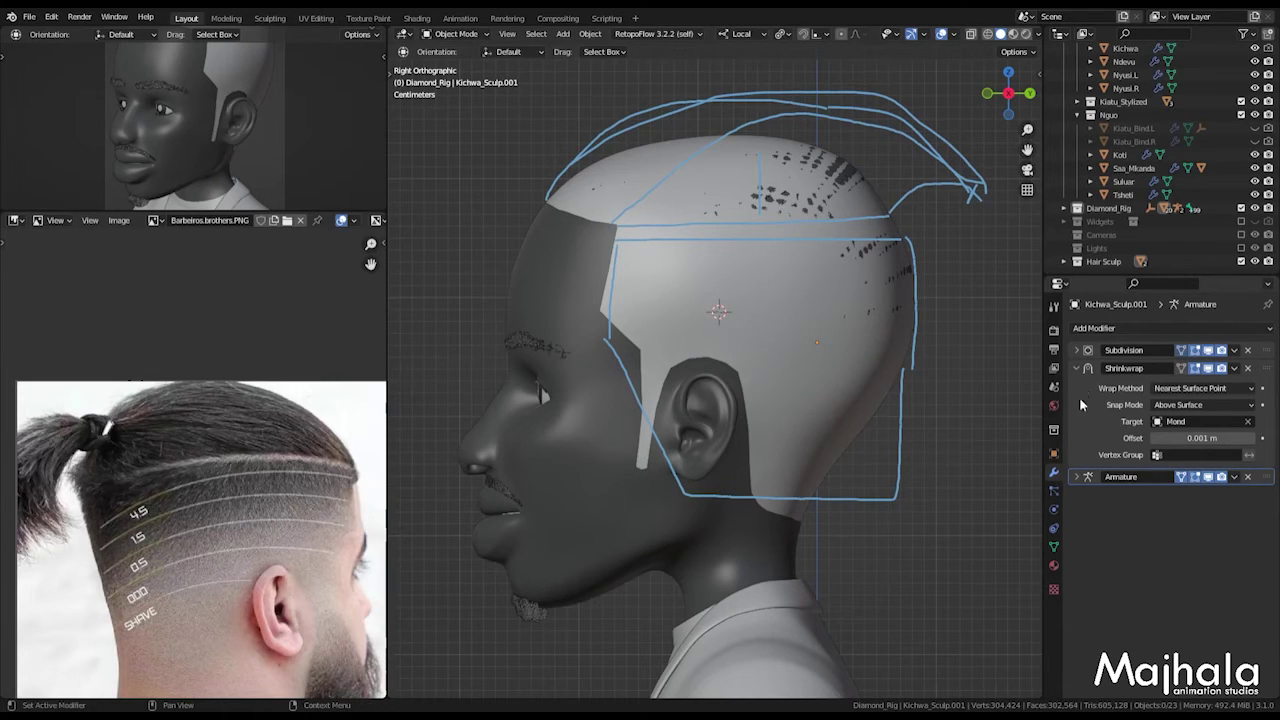
Step: Collapse the Shrinkwrap modifier and add a new particle system to the head
click(1076, 368)
click(1054, 490)
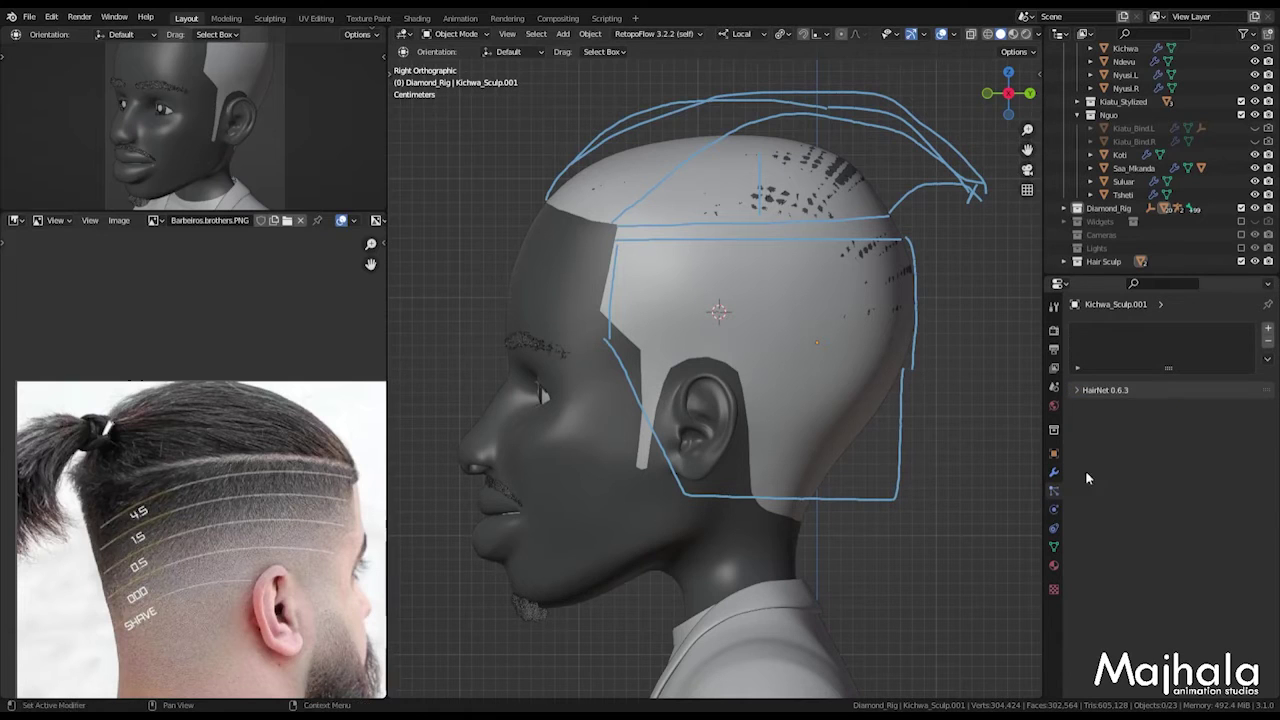
click(1268, 330)
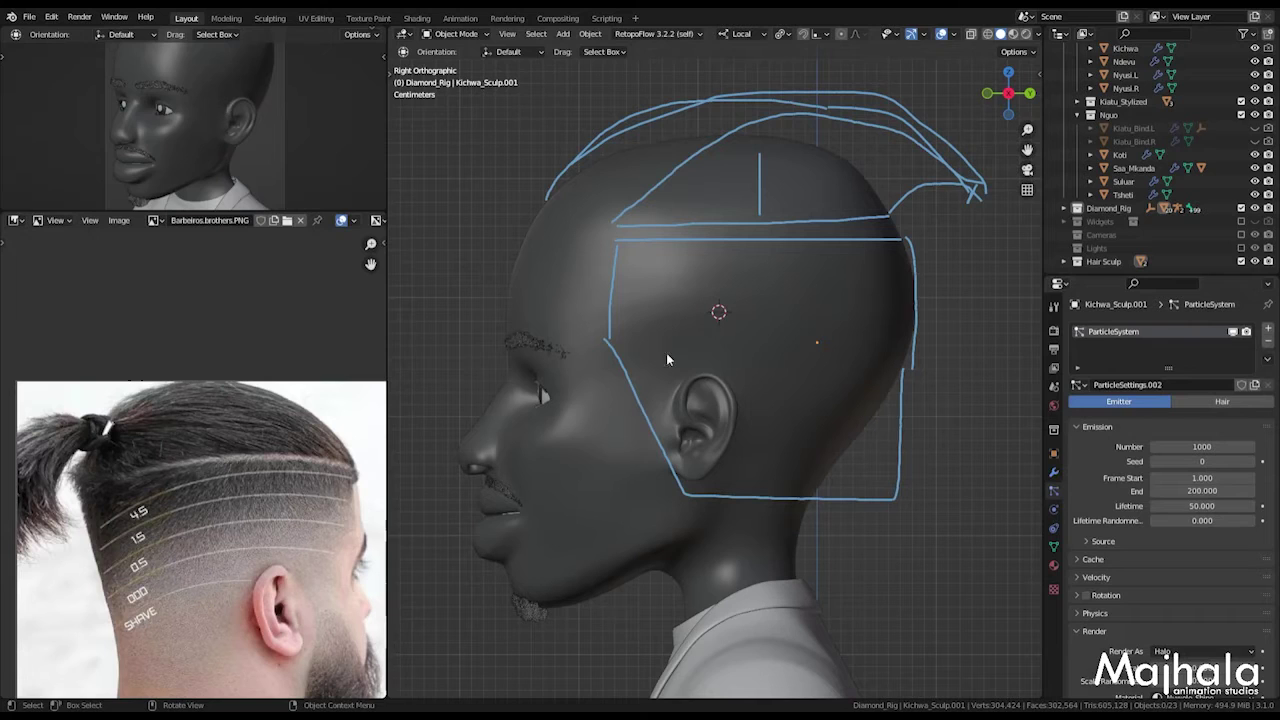
Step: Name the particle settings and system 'Faded Hair with Style' and set the type to Hair
double_click(1137, 388)
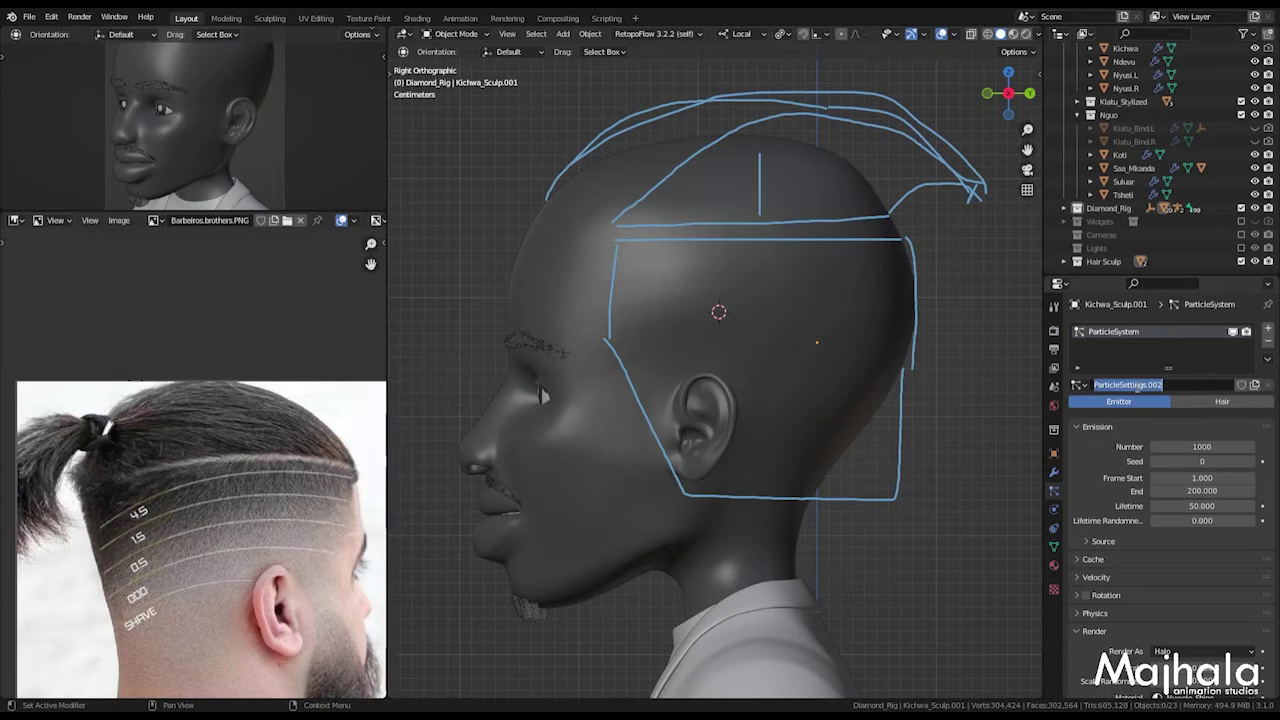
text(Faded)
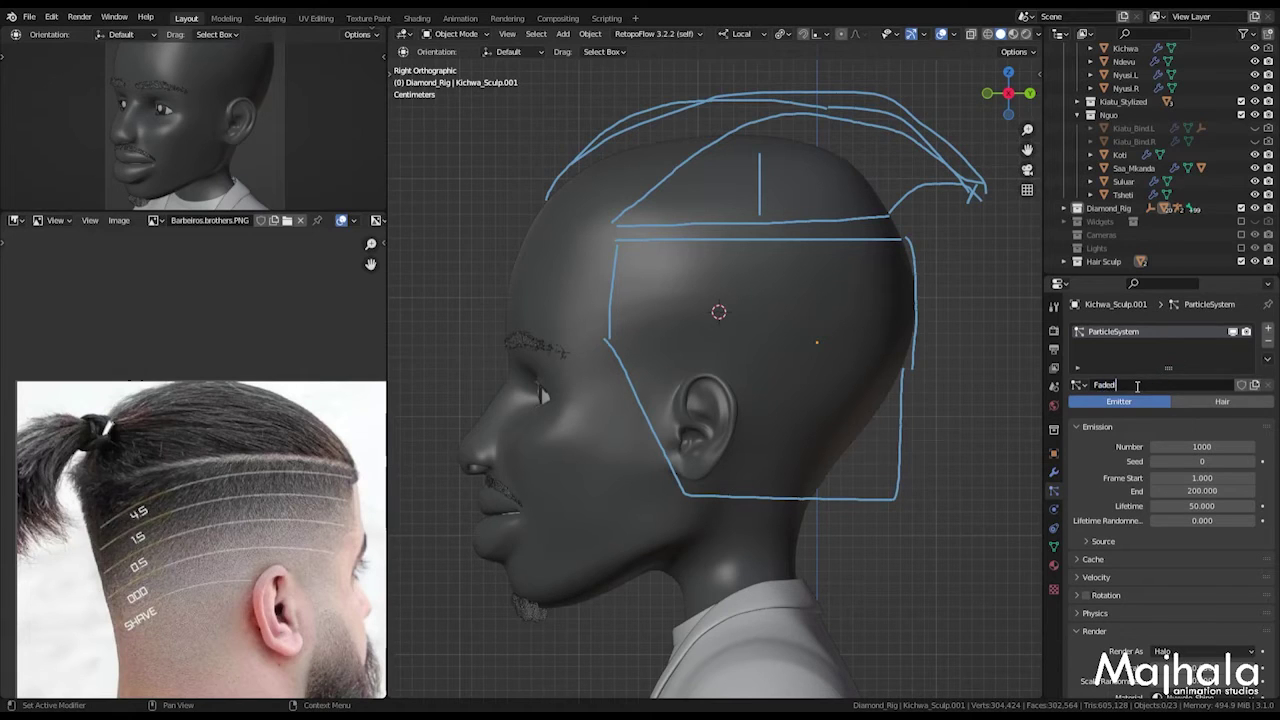
text( Hair with Style)
key(Return)
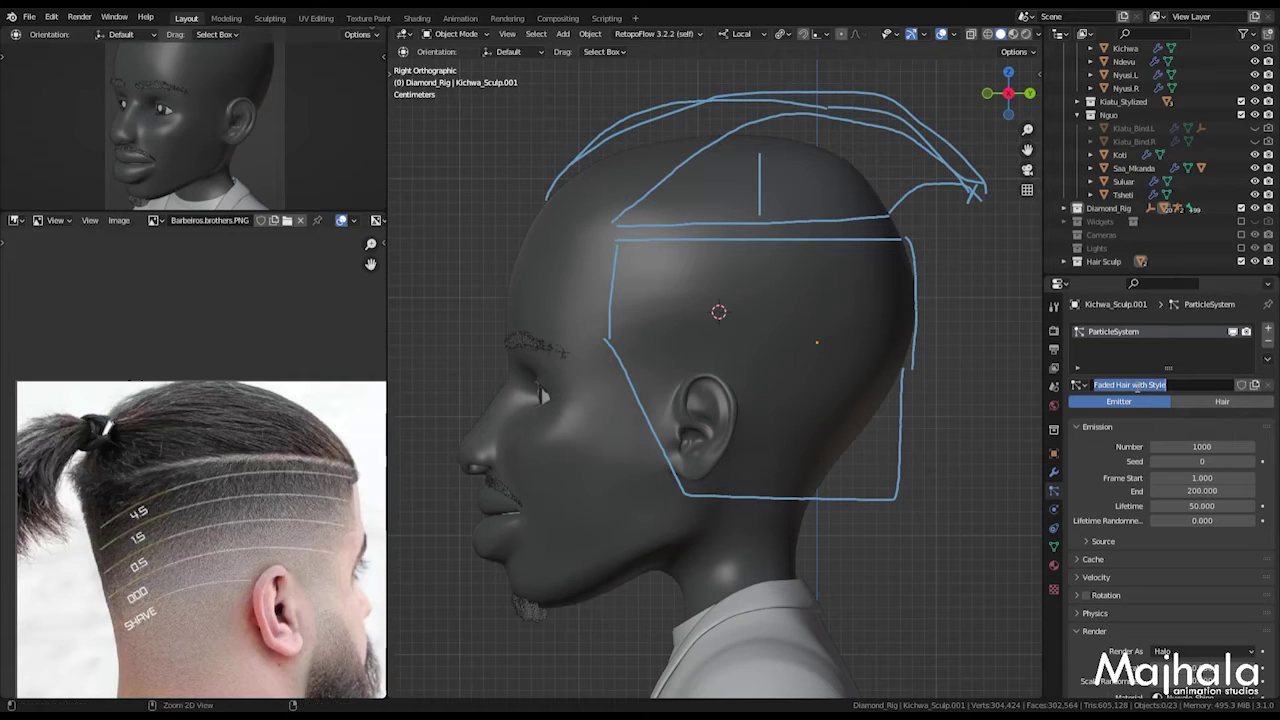
double_click(1120, 331)
text(Faded Hair with Style)
key(Return)
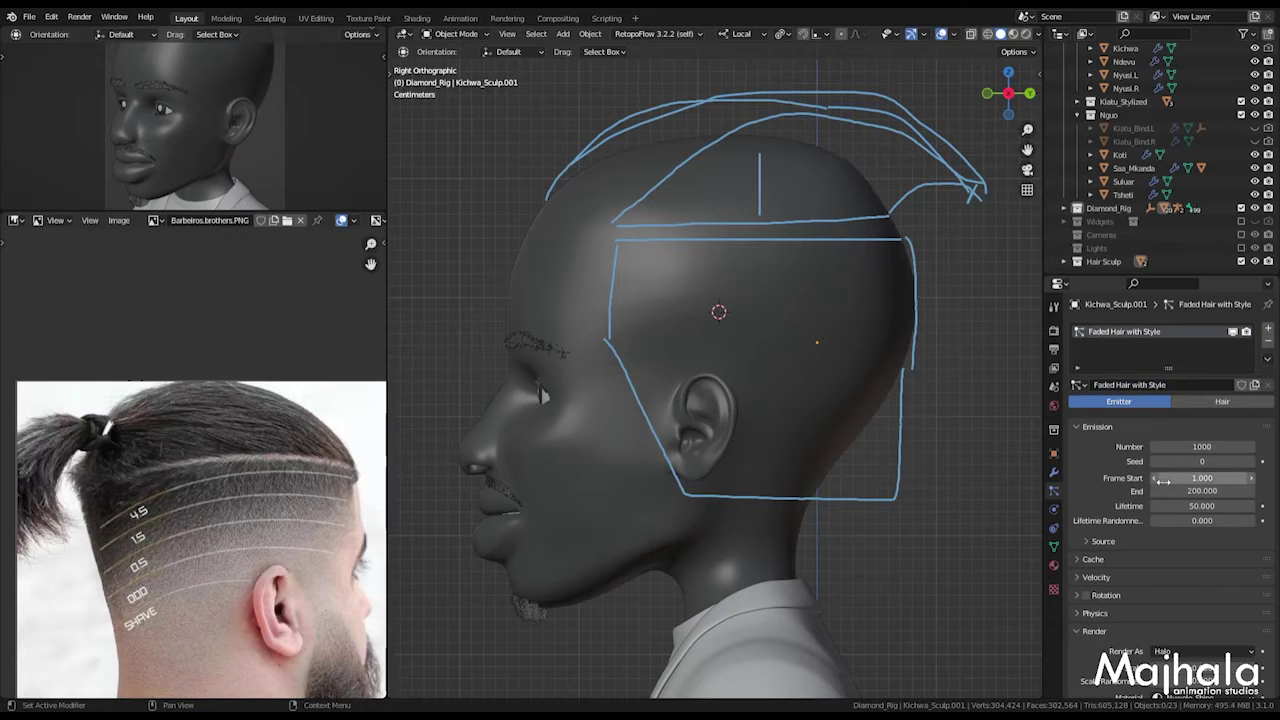
click(1211, 401)
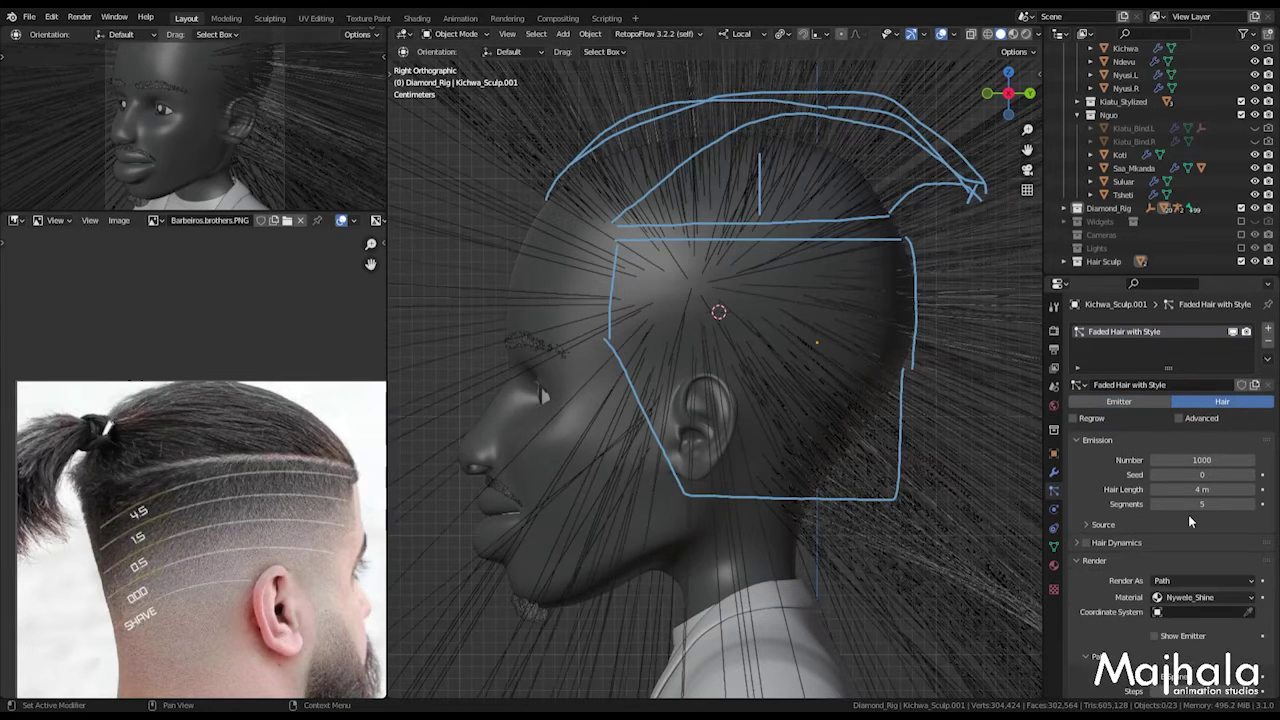
Step: Shorten the hair length to 0.01 m and check the Nywele_Shine hair material
scroll(1191, 522, down, 5)
drag(1206, 336, 1110, 336)
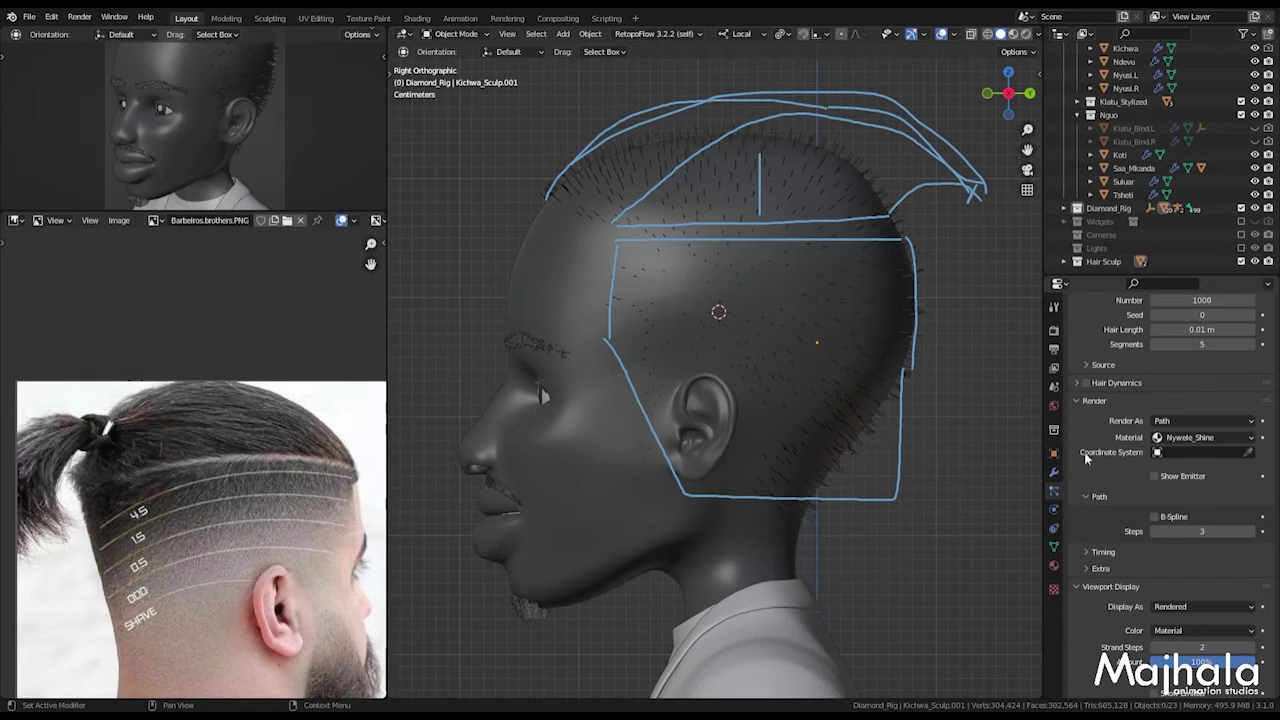
click(1053, 565)
scroll(1143, 480, up, 5)
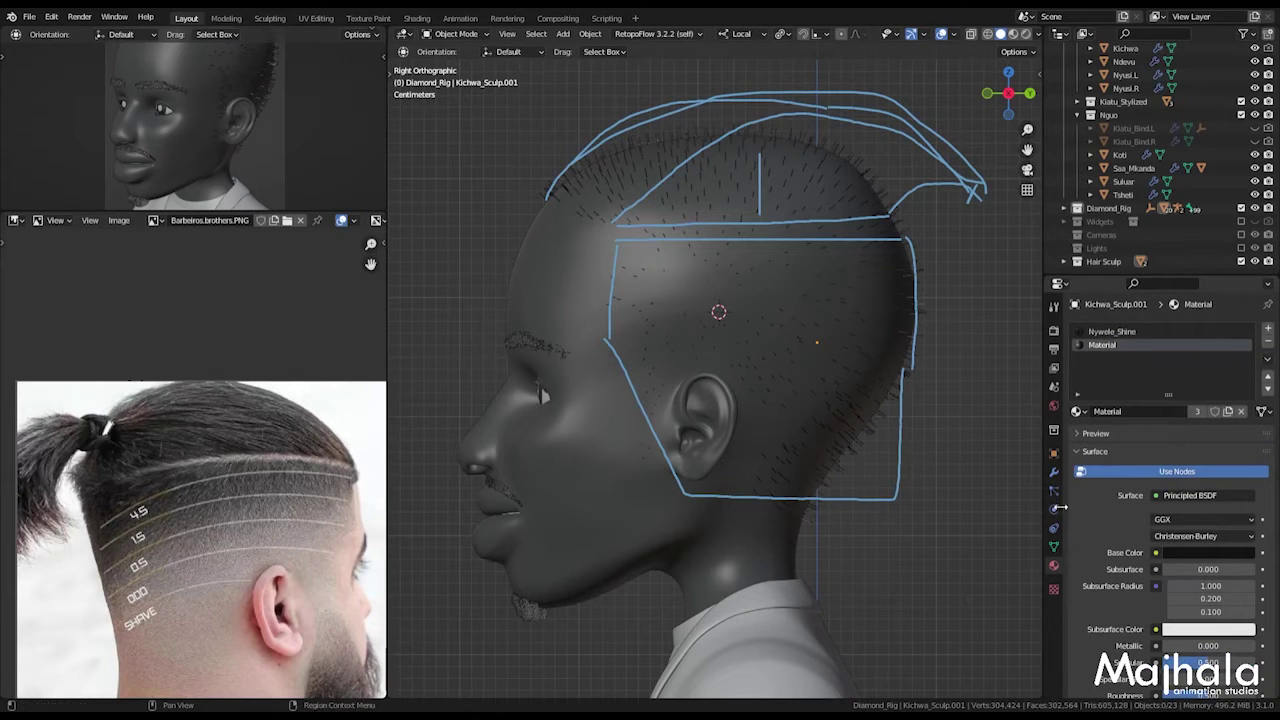
click(1055, 491)
Step: Enable B-Spline hair path interpolation with 9 path steps
scroll(1185, 574, down, 4)
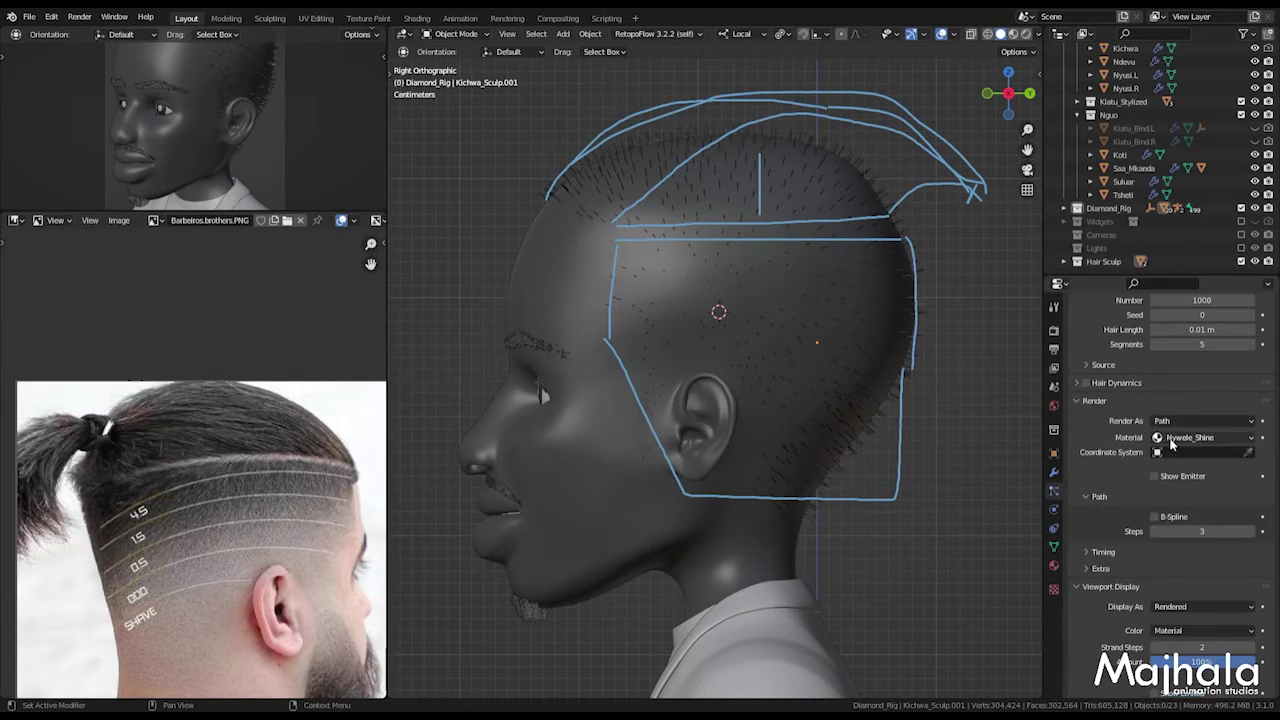
scroll(1213, 546, down, 3)
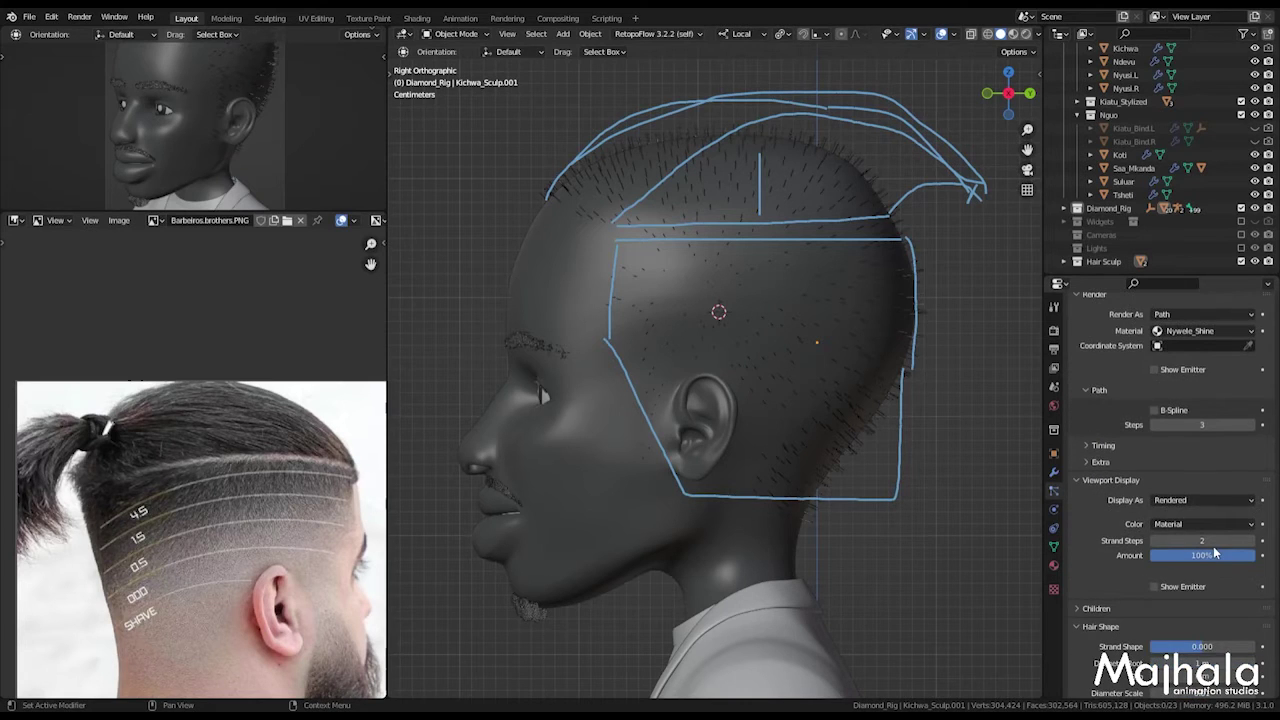
scroll(1145, 495, up, 3)
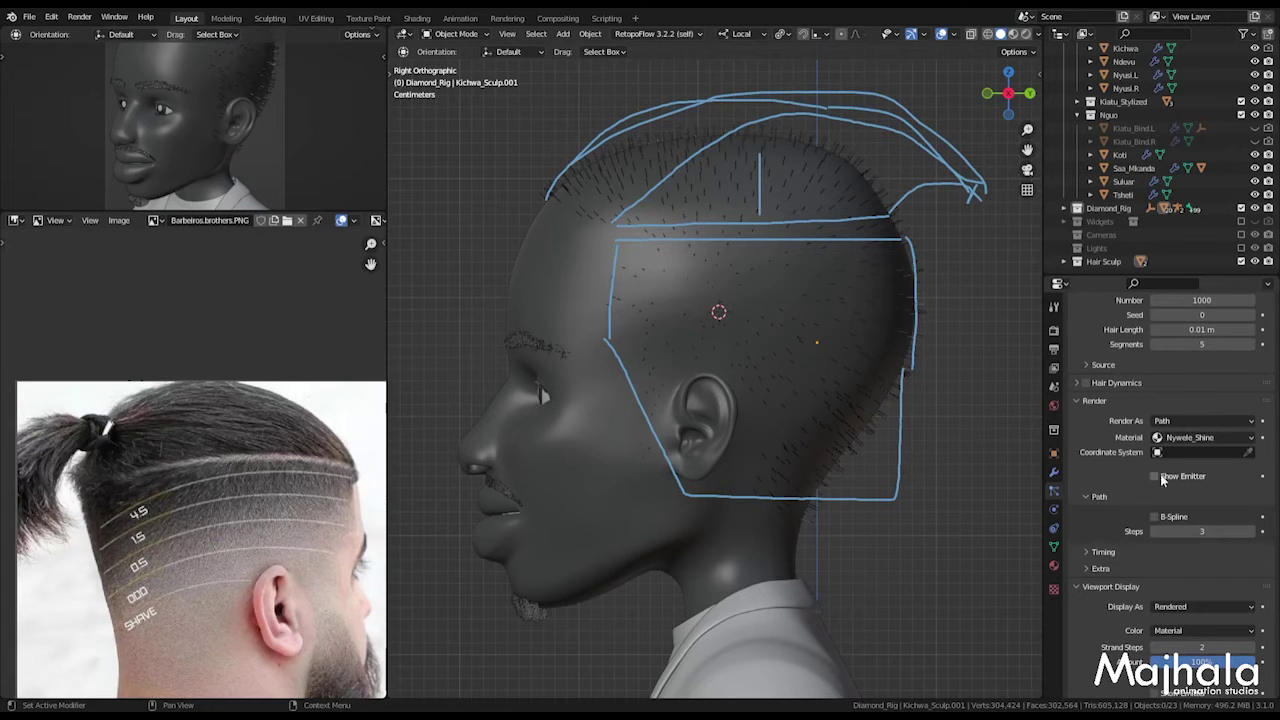
click(1155, 516)
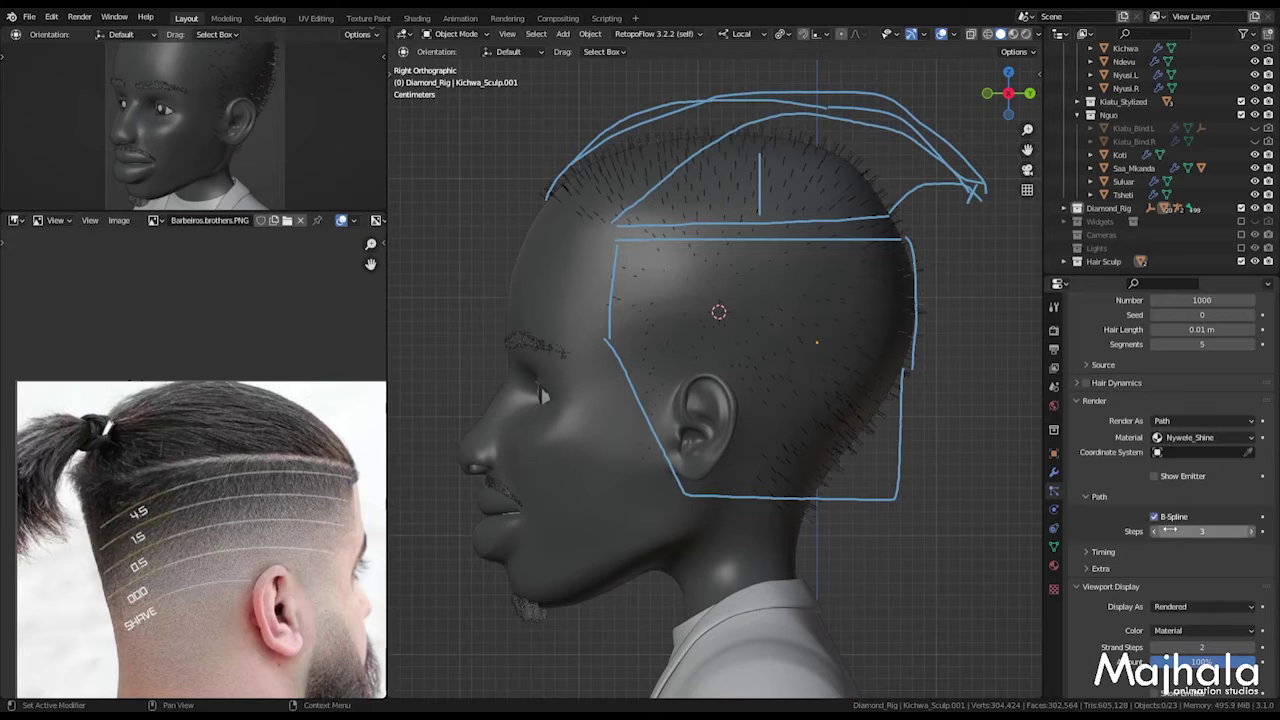
drag(1168, 531, 1188, 531)
scroll(1190, 535, down, 3)
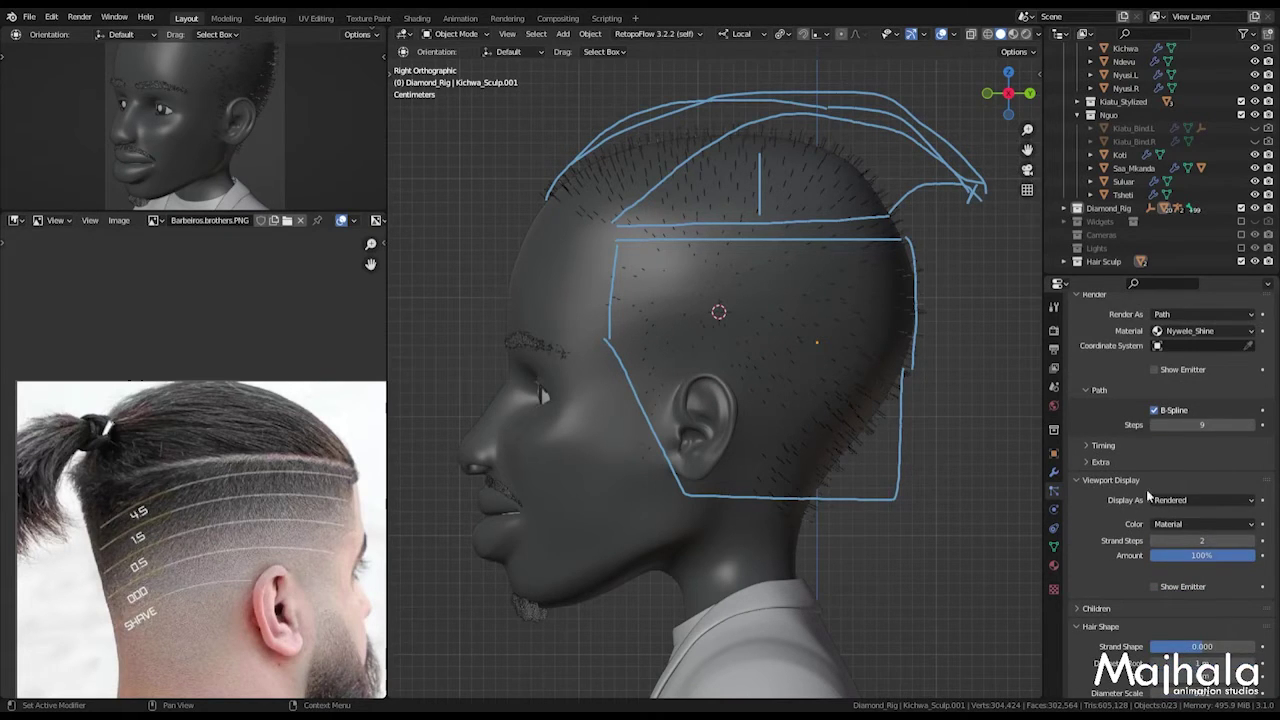
Step: Show the emitter under the hair, set viewport strand steps to 7, and expand Children
click(1153, 587)
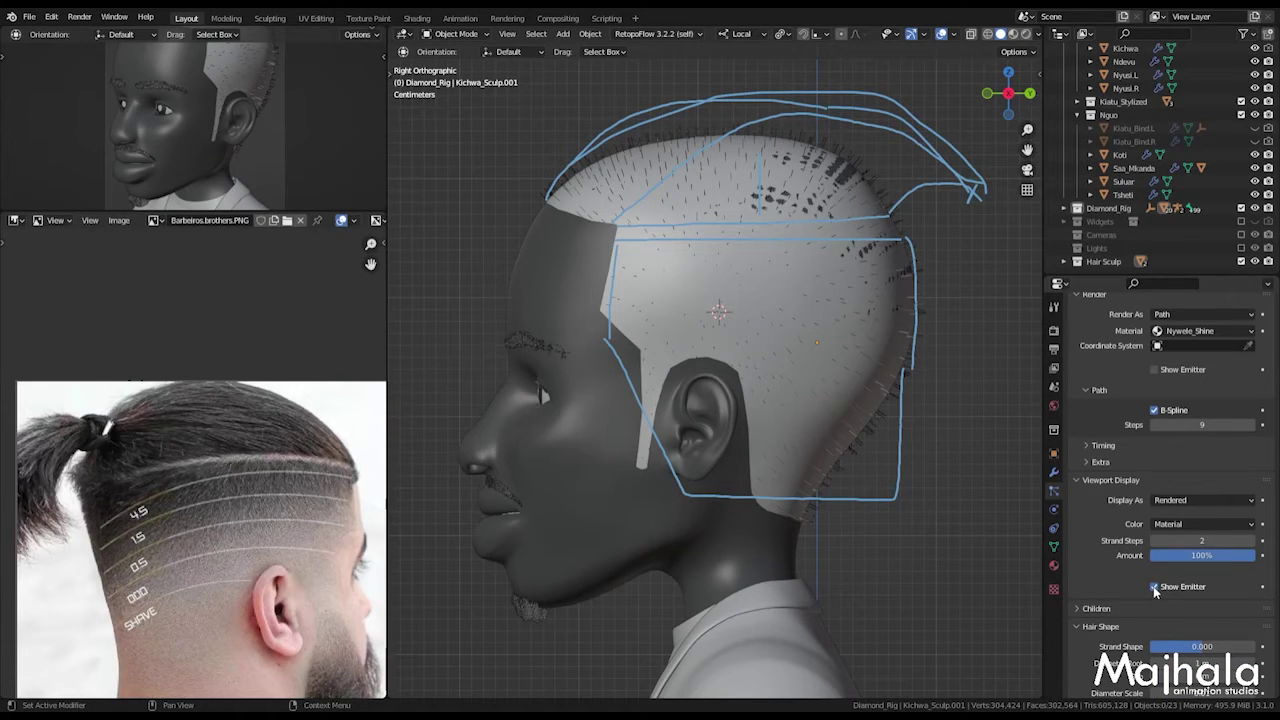
scroll(1155, 591, down, 3)
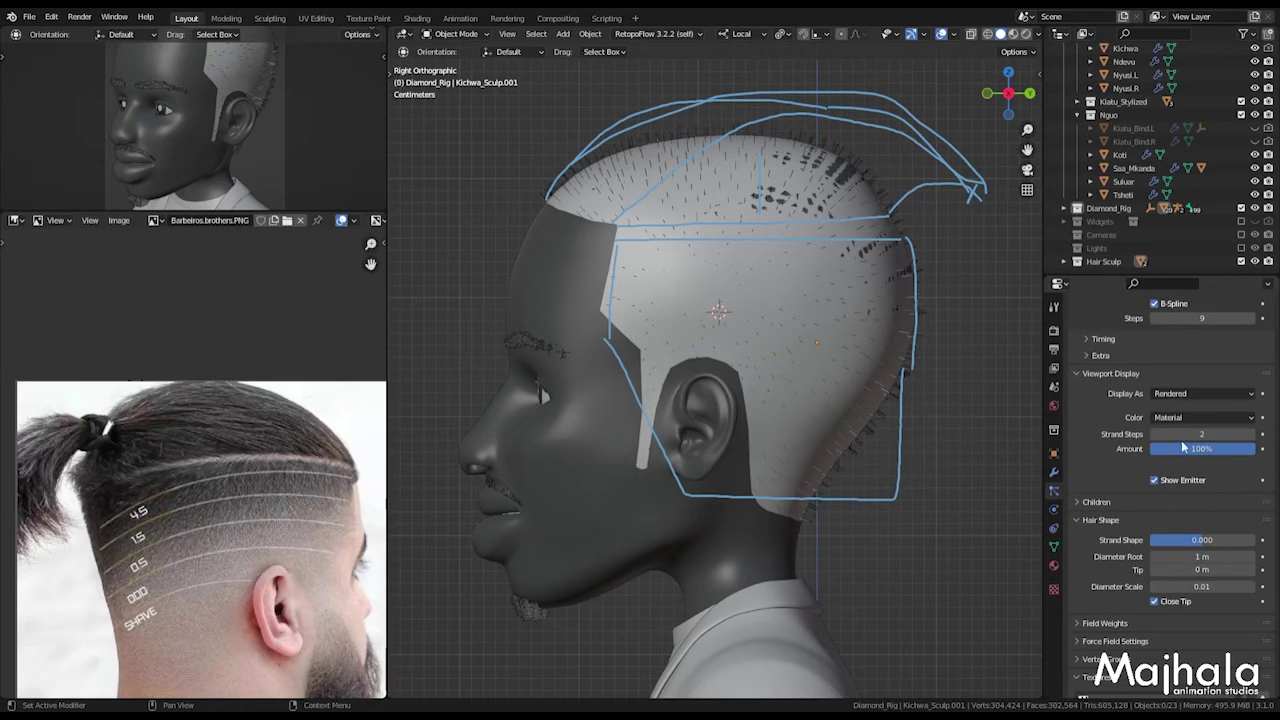
drag(1200, 434, 1225, 434)
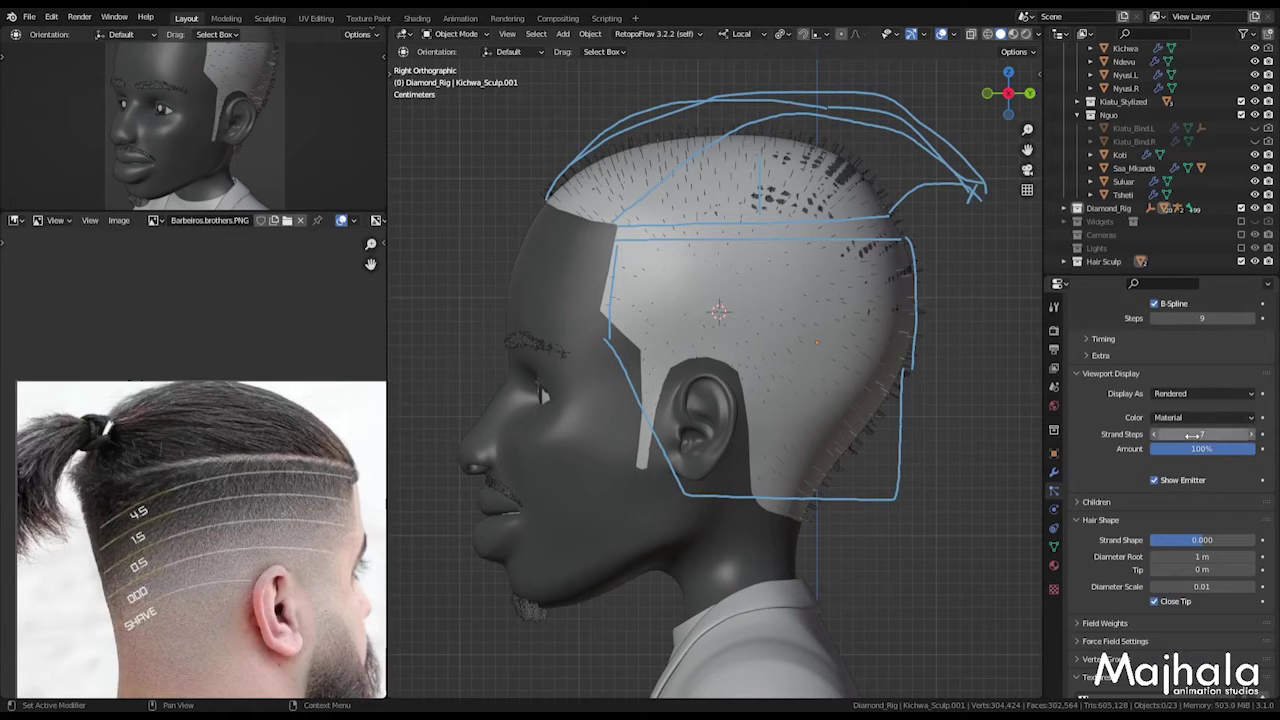
scroll(1195, 468, down, 3)
click(1077, 416)
click(1079, 455)
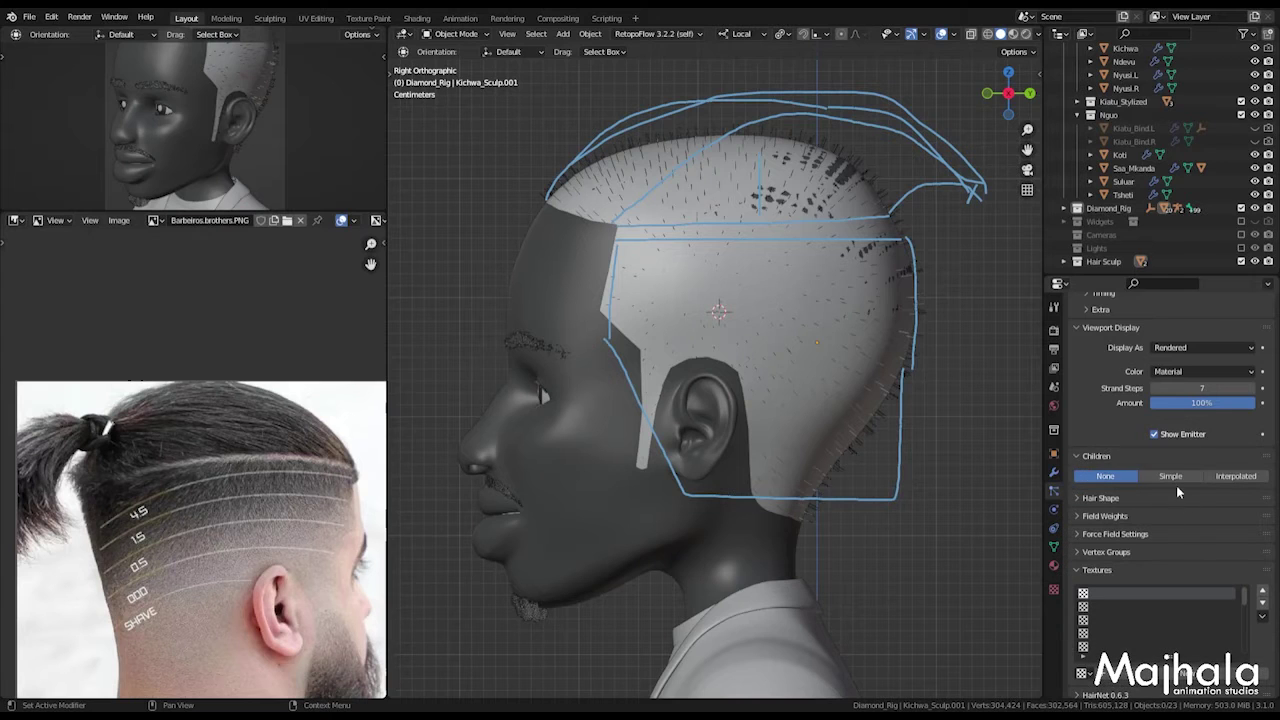
Step: Add interpolated child hairs with Clump 0.062 and a Display Amount of 50
click(1236, 476)
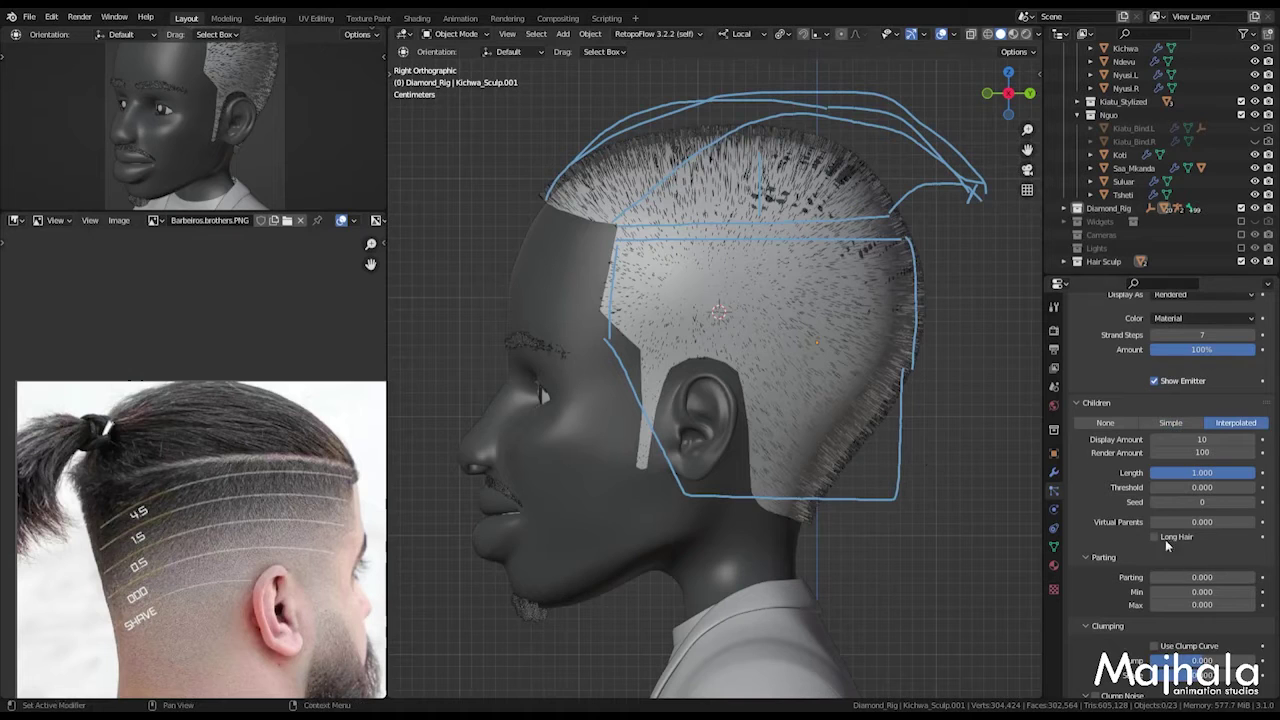
shift+middle_drag(879, 390, 877, 363)
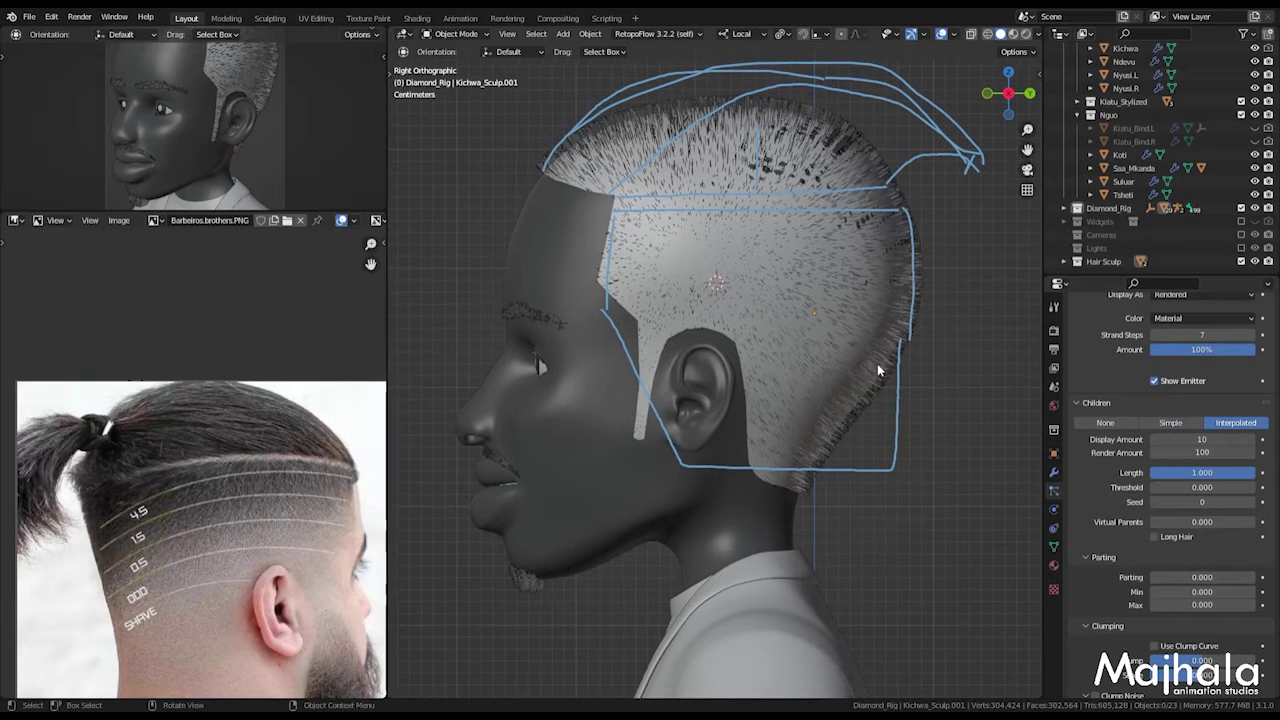
scroll(1200, 565, down, 2)
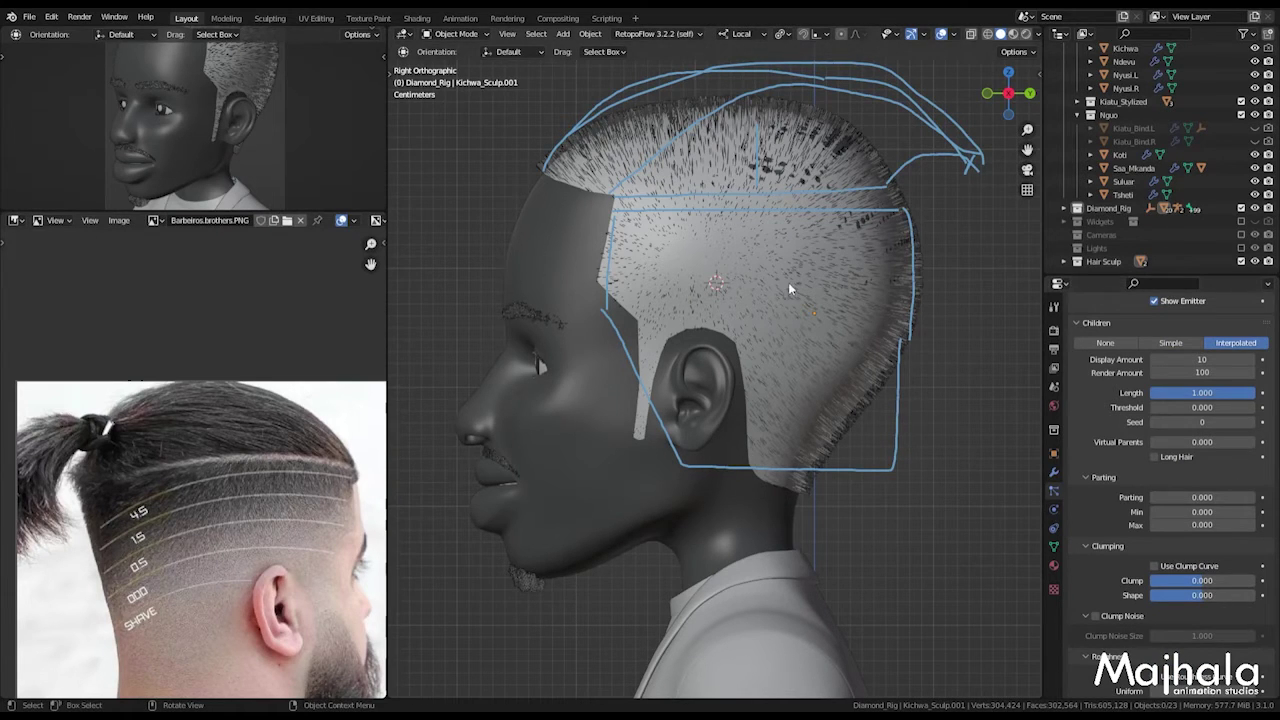
scroll(798, 371, up, 3)
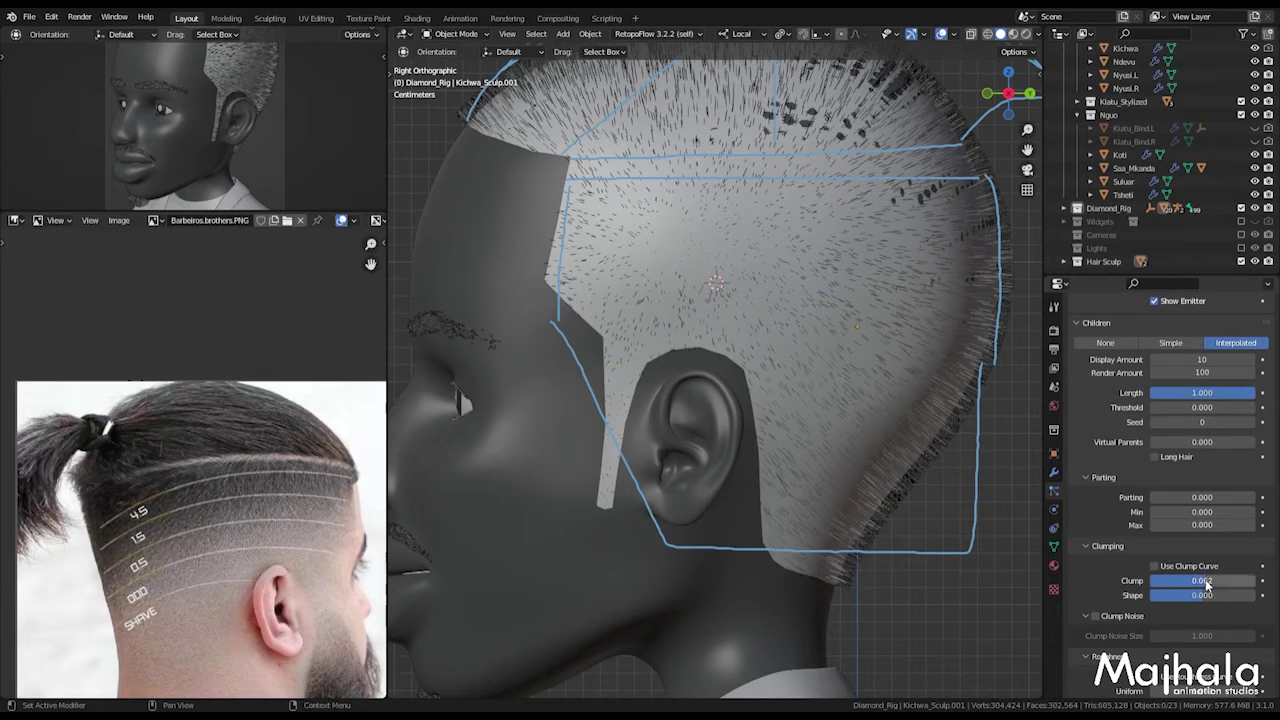
scroll(740, 340, down, 2)
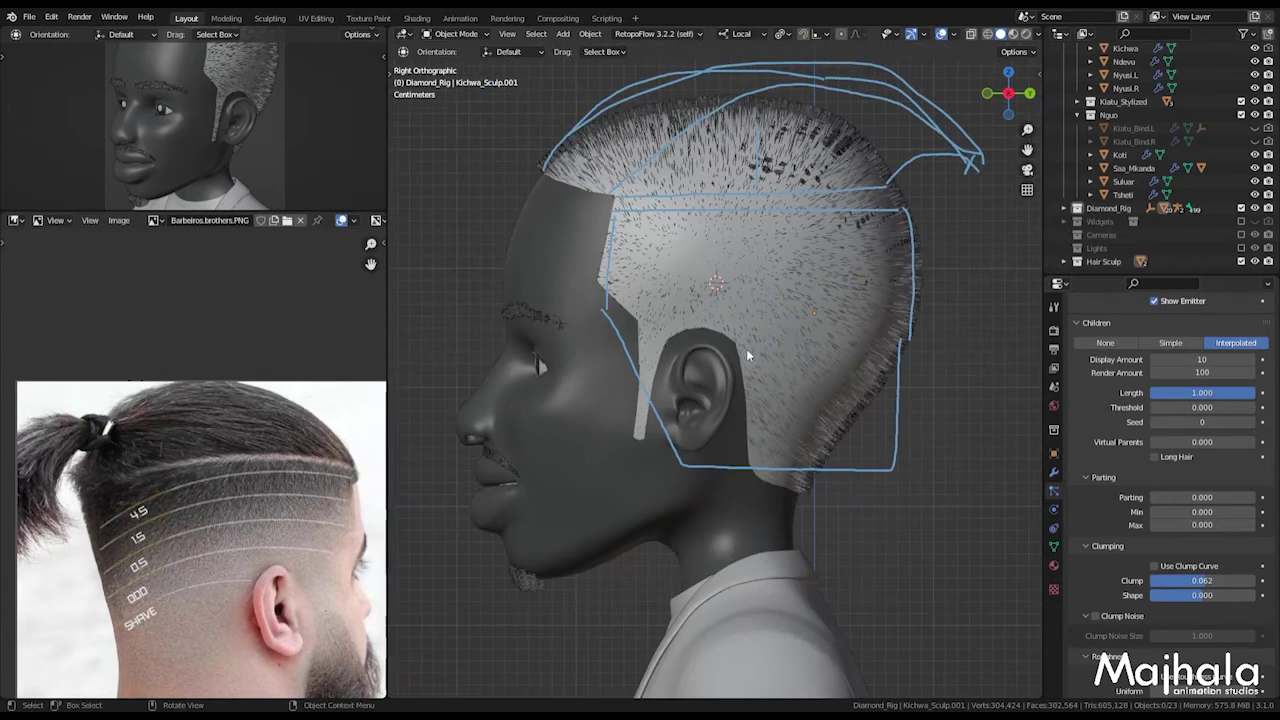
scroll(805, 335, up, 1)
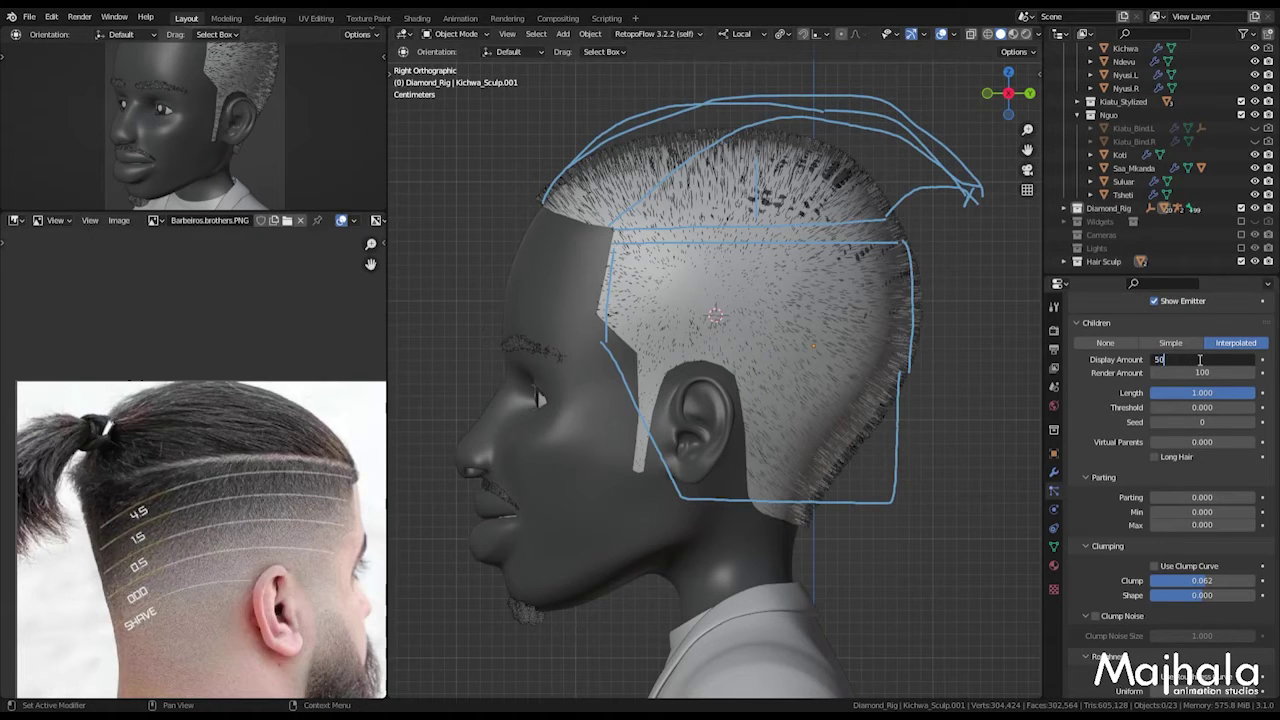
key(Return)
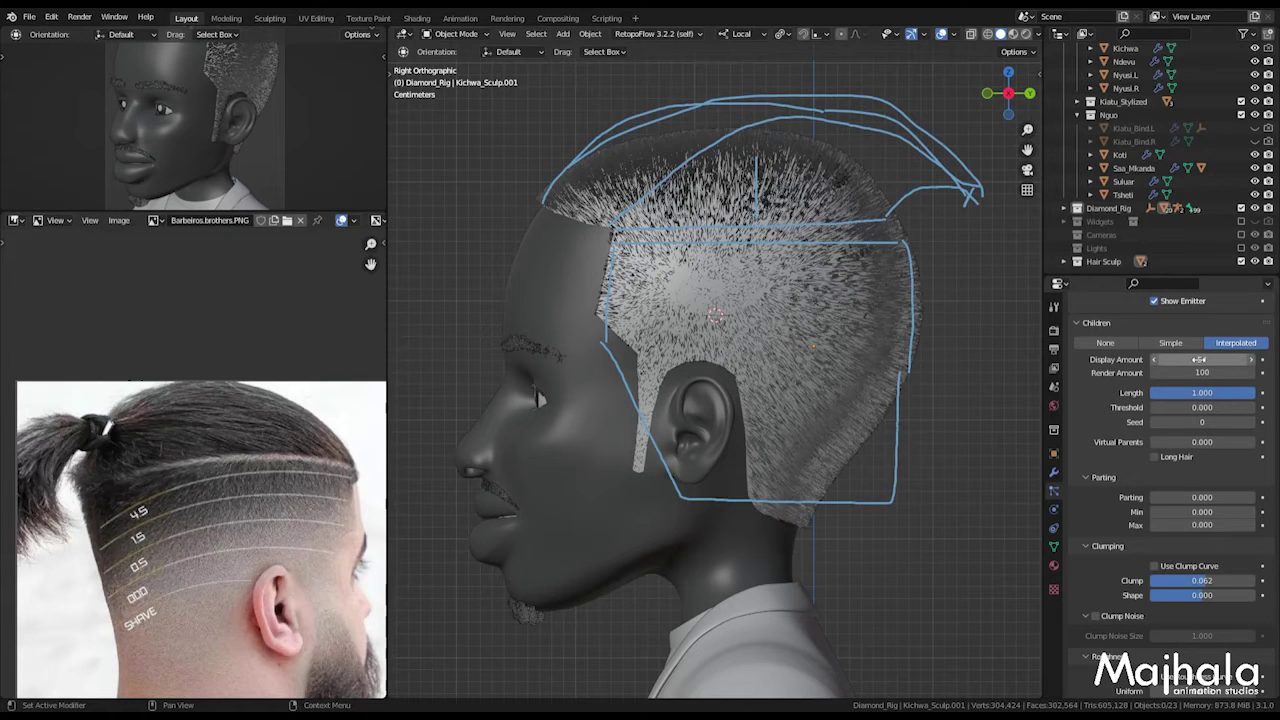
Step: Switch to the front view and center the head
scroll(606, 314, down, 4)
key(KP_1)
scroll(540, 308, up, 2)
scroll(540, 308, up, 2)
shift+middle_drag(548, 326, 794, 320)
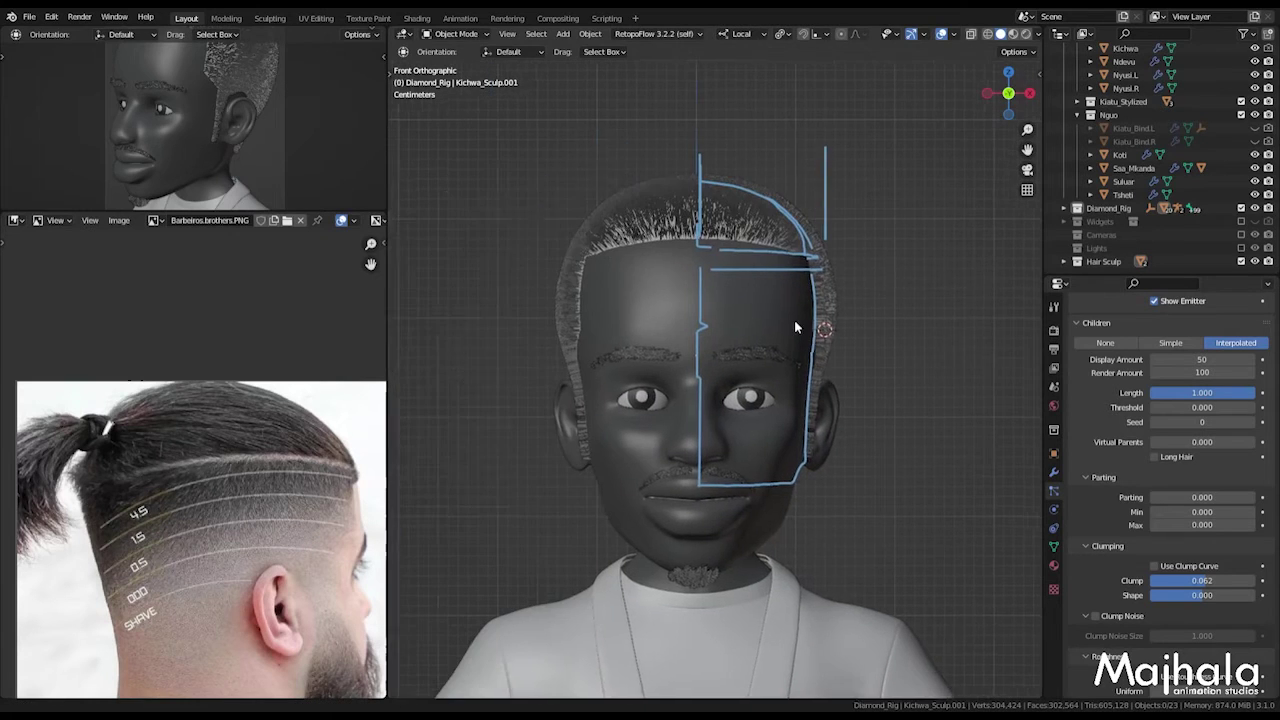
Step: Switch to the right side profile view, reposition the head, and bring up the mode pie menu
key(KP_3)
scroll(788, 316, up, 2)
shift+middle_drag(801, 327, 793, 320)
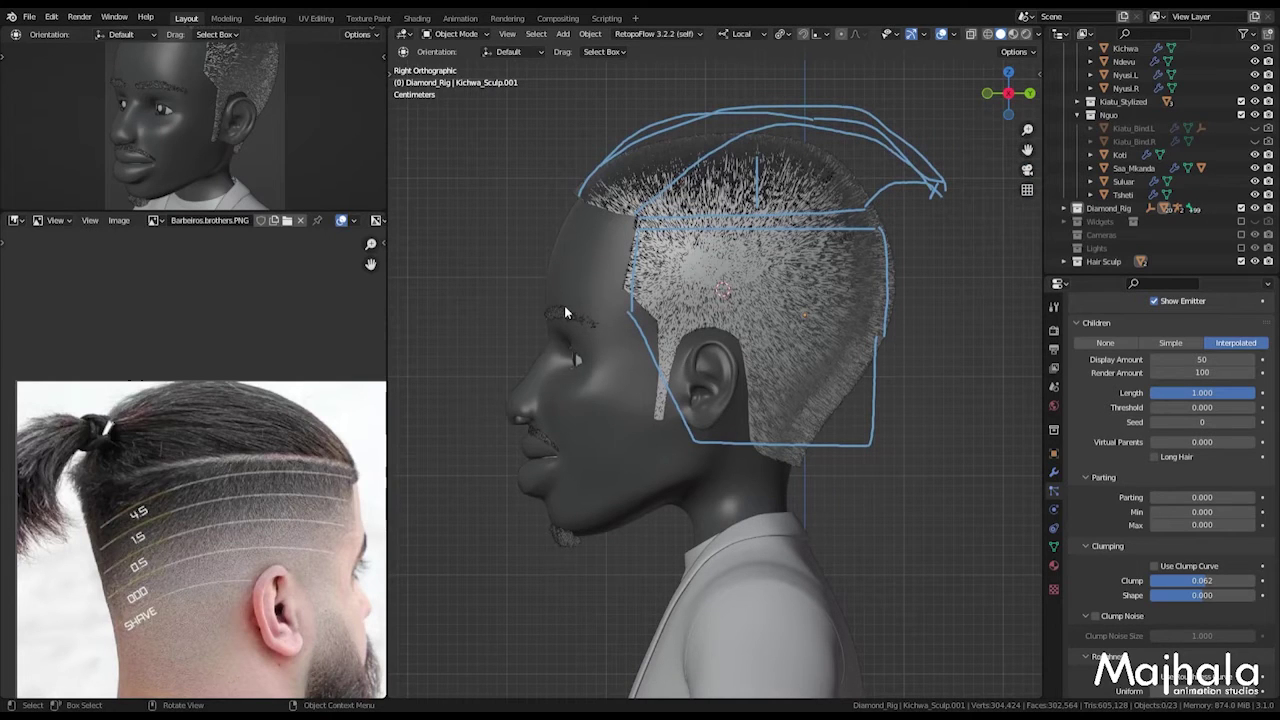
shift+middle_drag(840, 285, 745, 322)
key(ctrl+Tab)
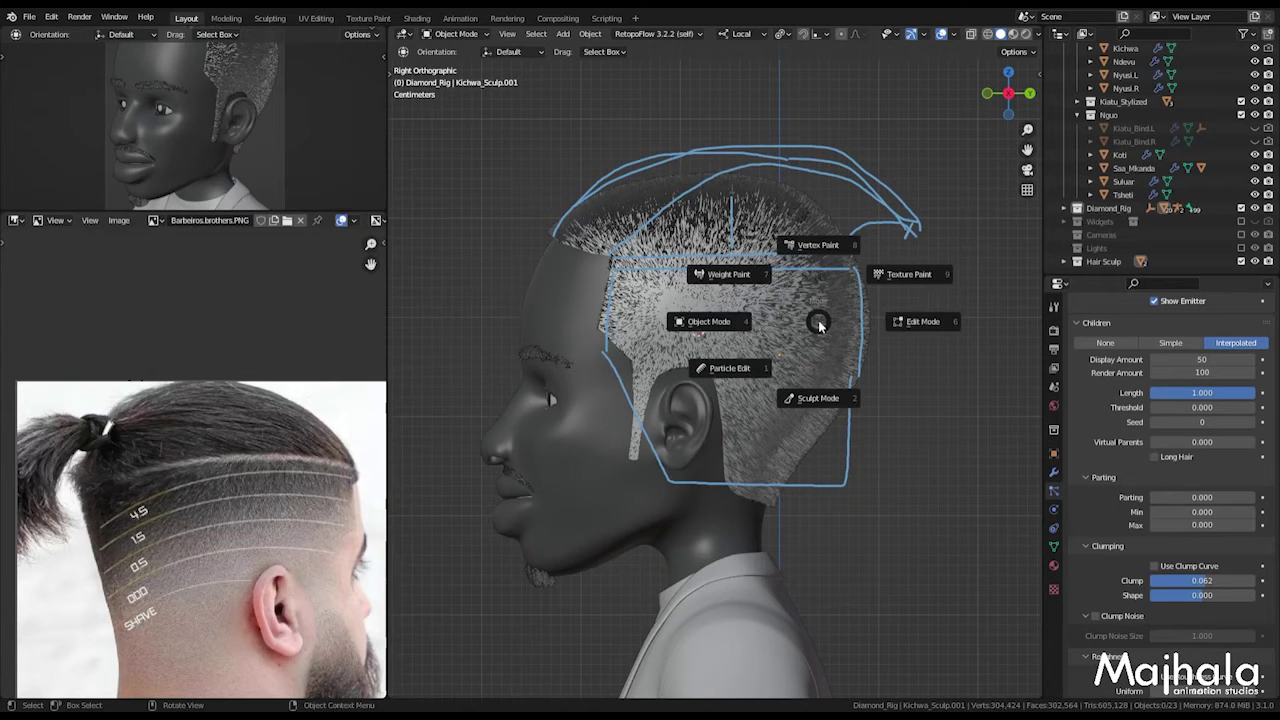
Step: Enter Particle Edit mode with wireframe shading and box-select the hair points on top of the head
click(730, 369)
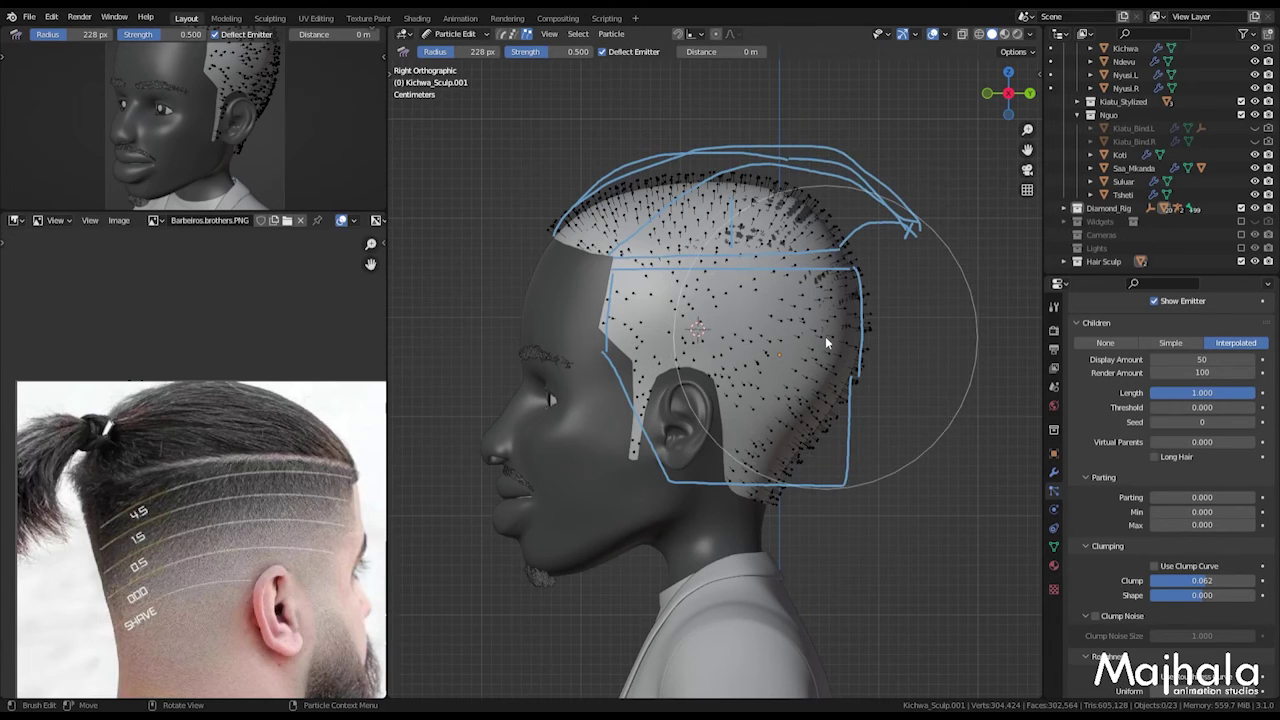
key(z)
click(750, 333)
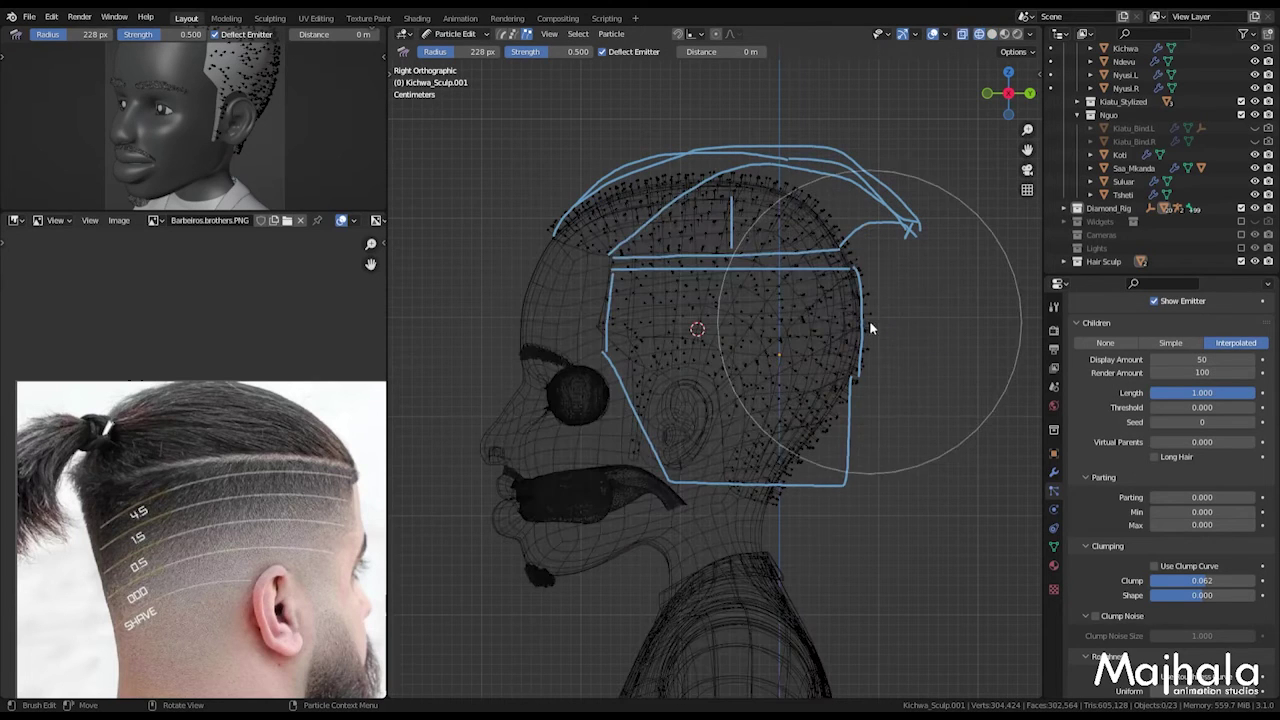
key(b)
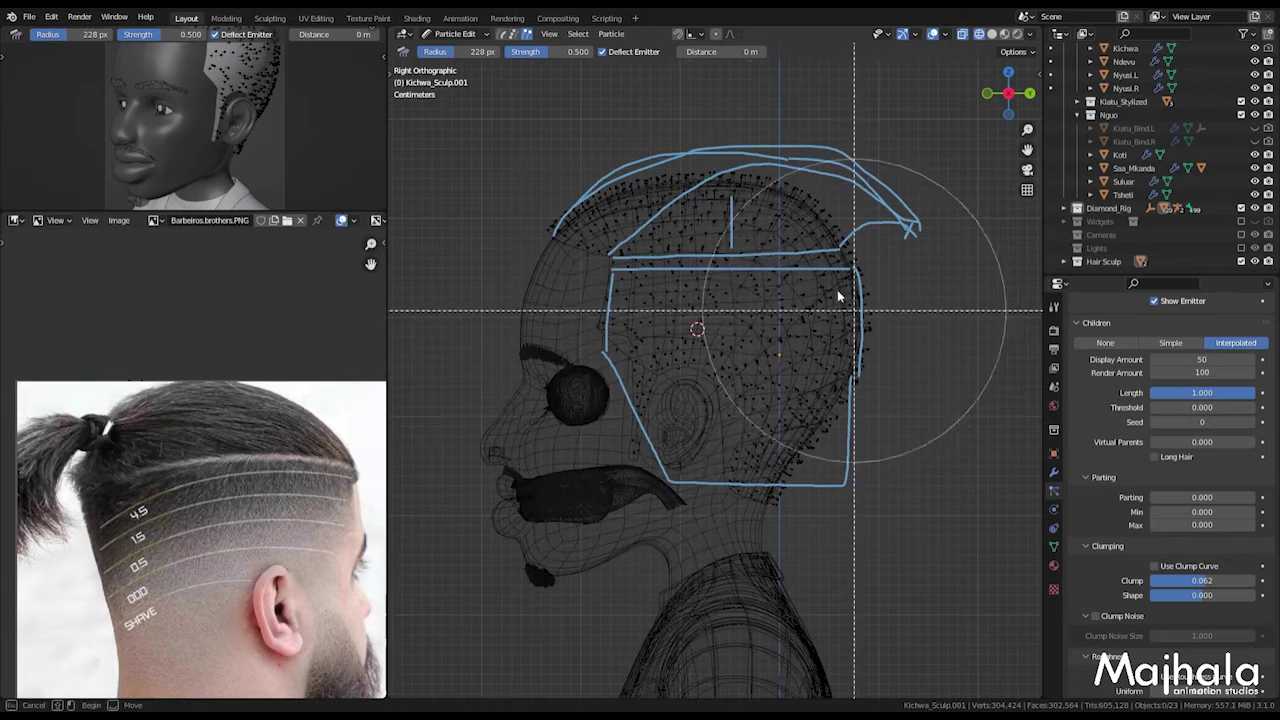
drag(471, 123, 936, 259)
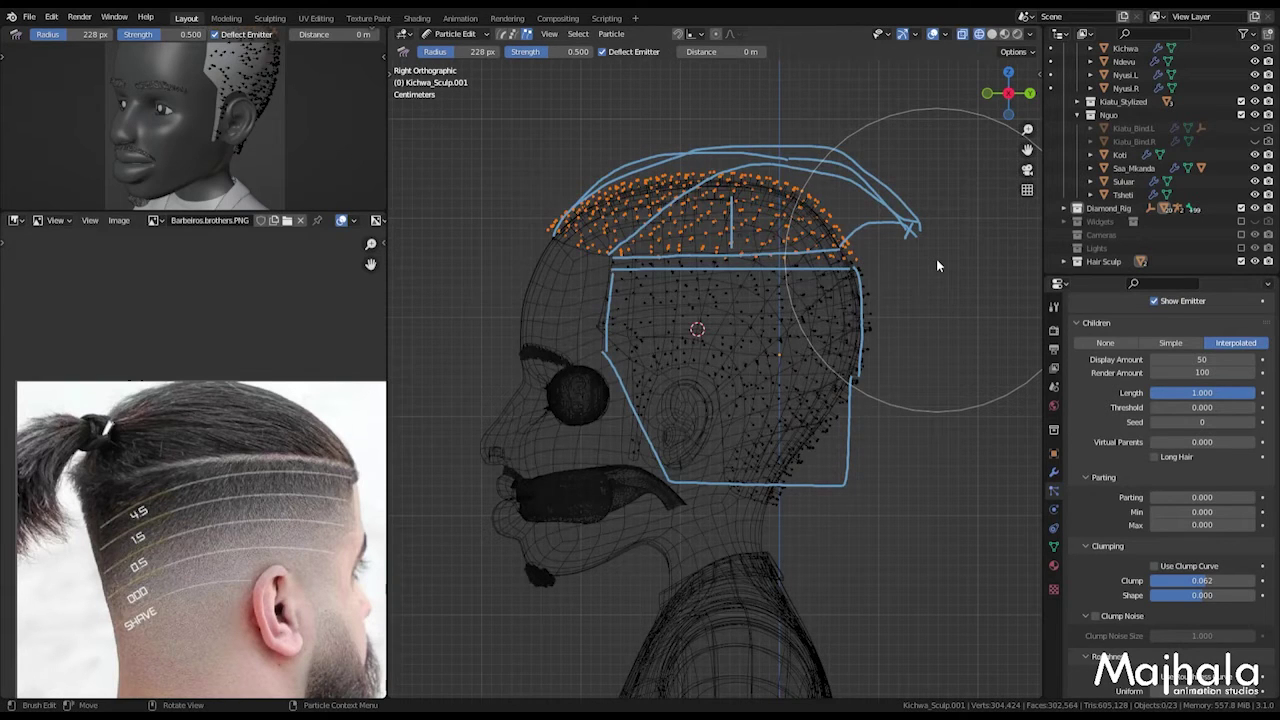
Step: Invert the top-hair selection so only the side and back strands are selected
key(ctrl+i)
middle_drag(936, 259, 909, 276)
key(KP_1)
key(KP_3)
key(KP_1)
key(KP_3)
key(ctrl+z)
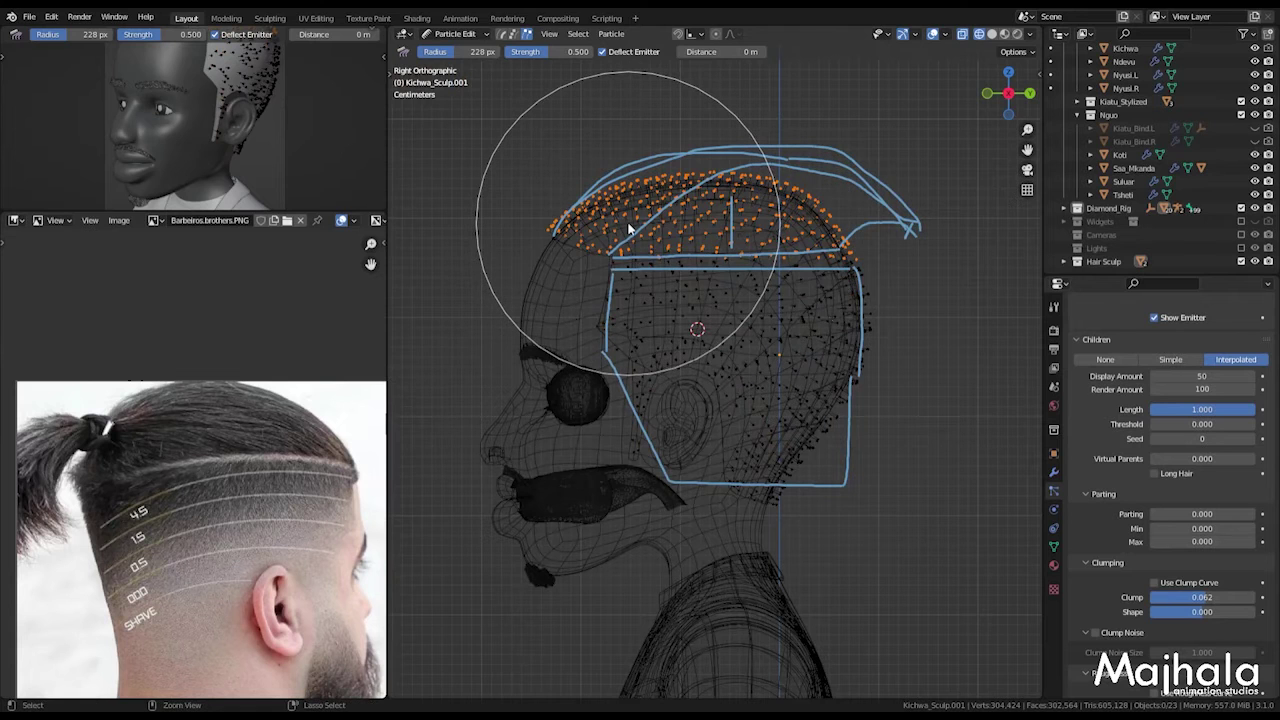
key(2)
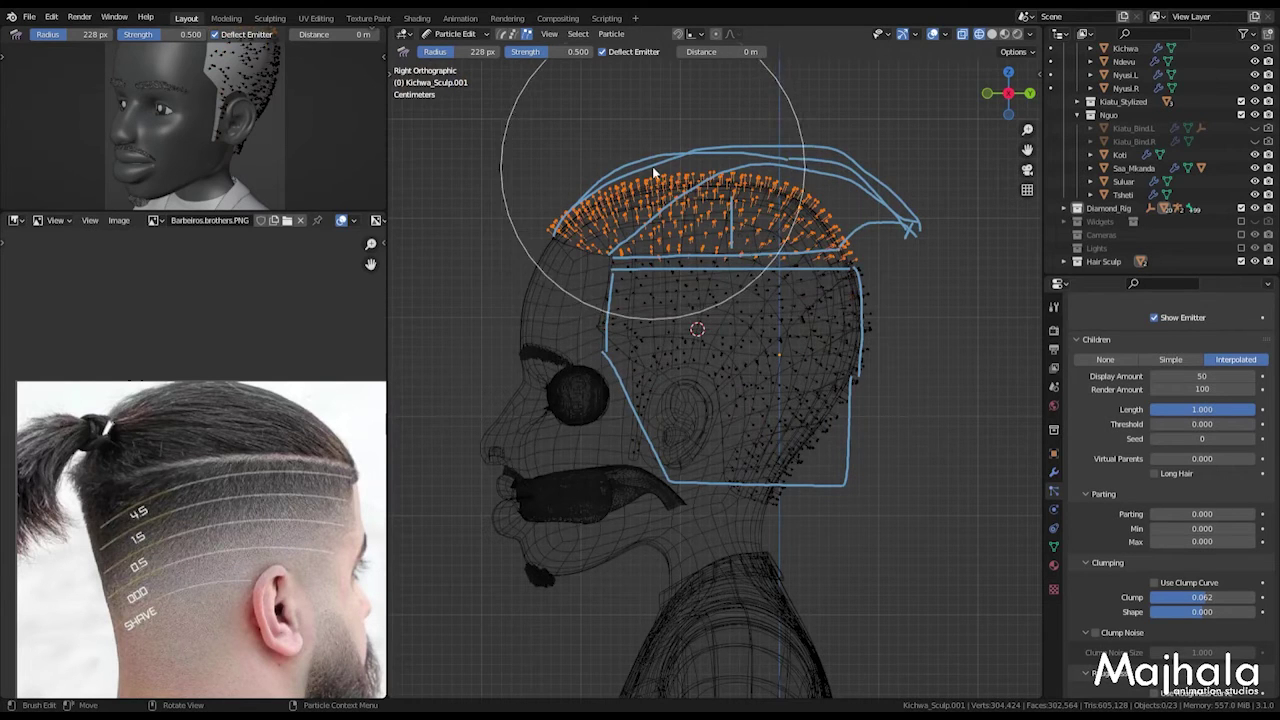
shift+middle_drag(683, 336, 717, 366)
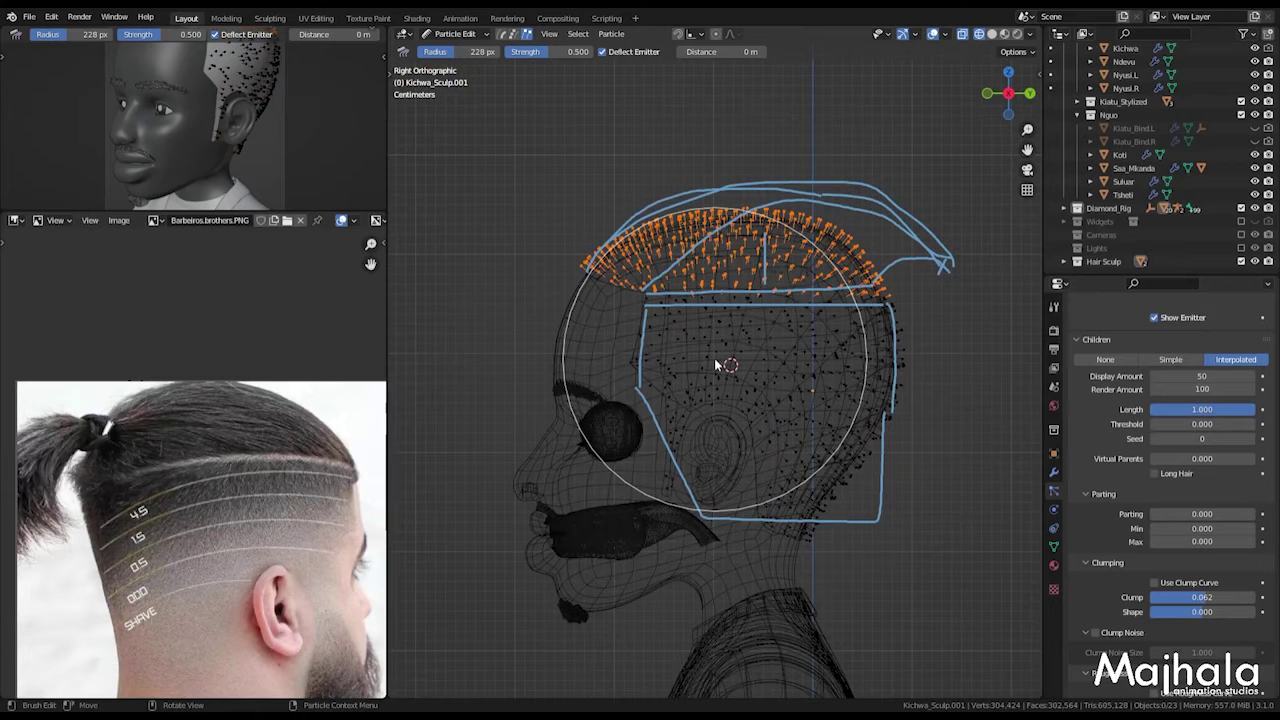
key(ctrl+i)
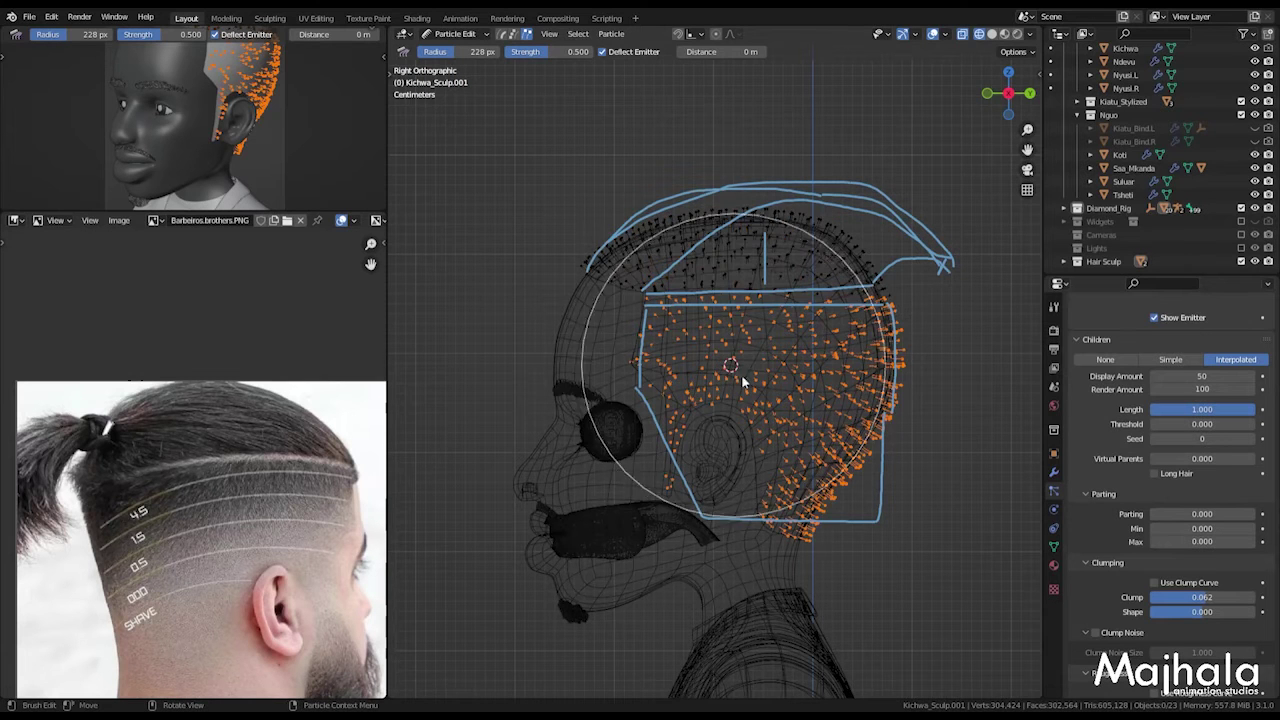
key(KP_1)
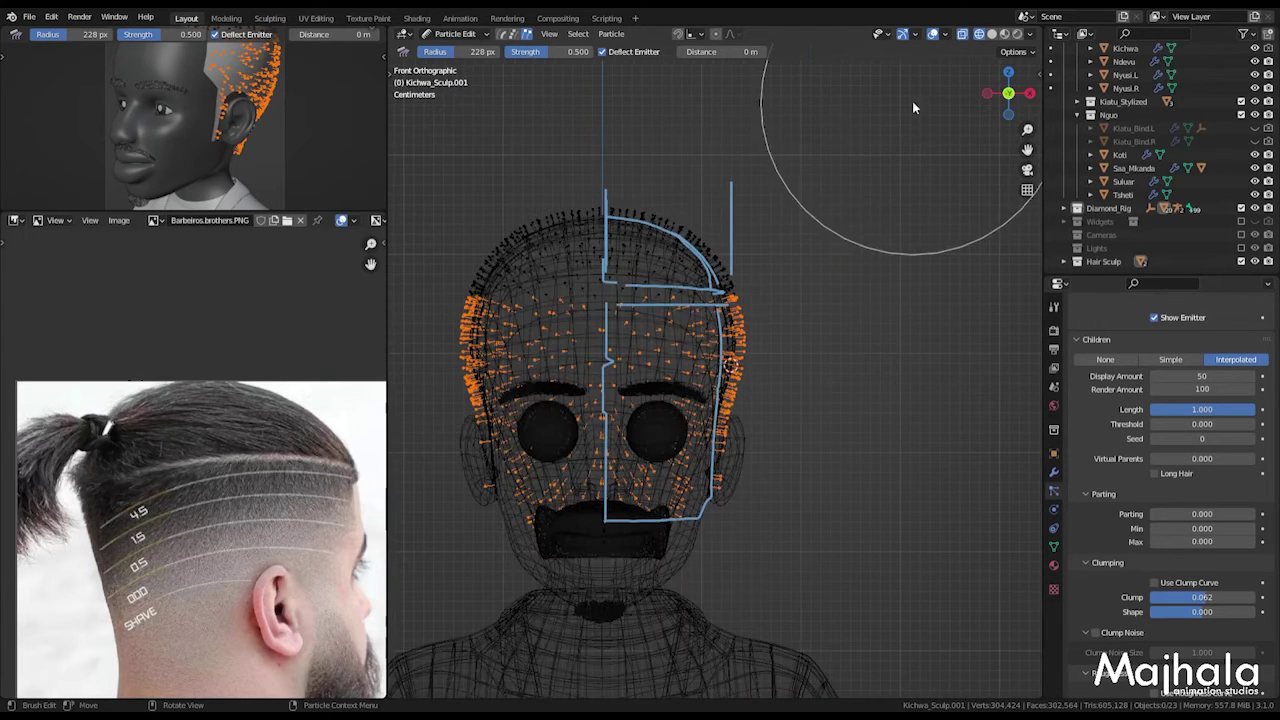
Step: Enable X mirror for particle editing and set the brush radius to 187 px
click(1012, 52)
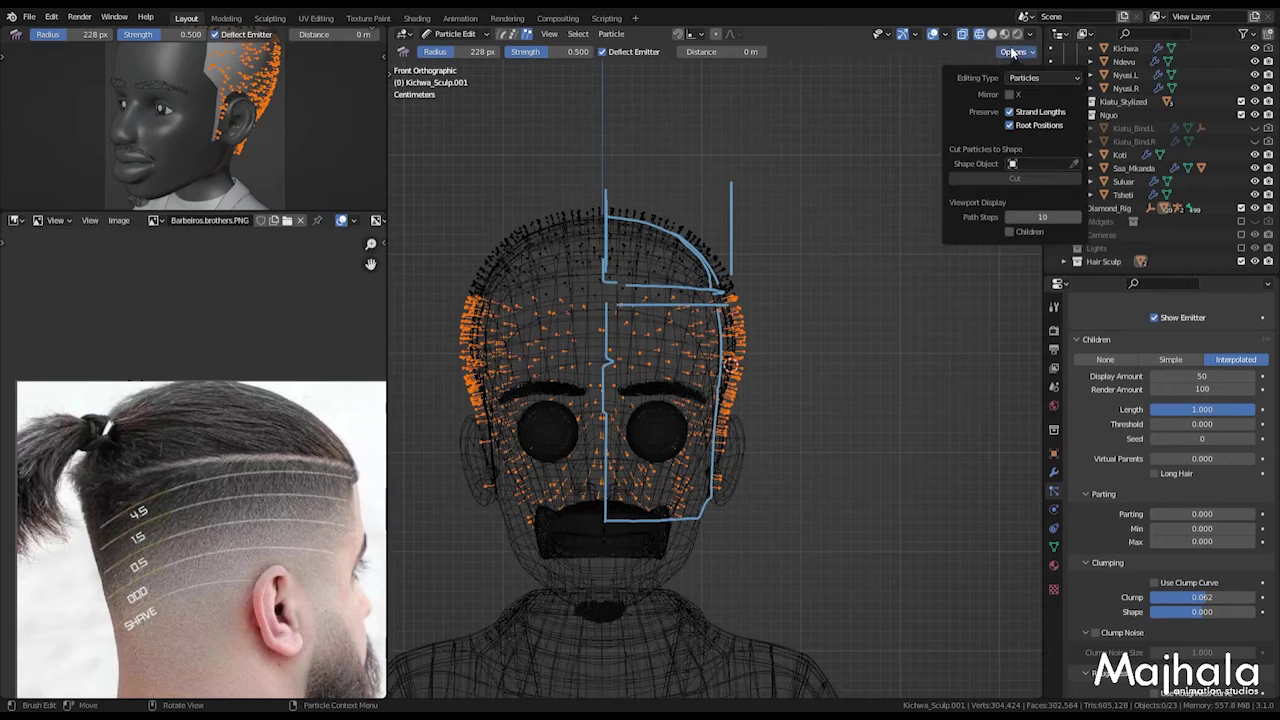
click(1012, 94)
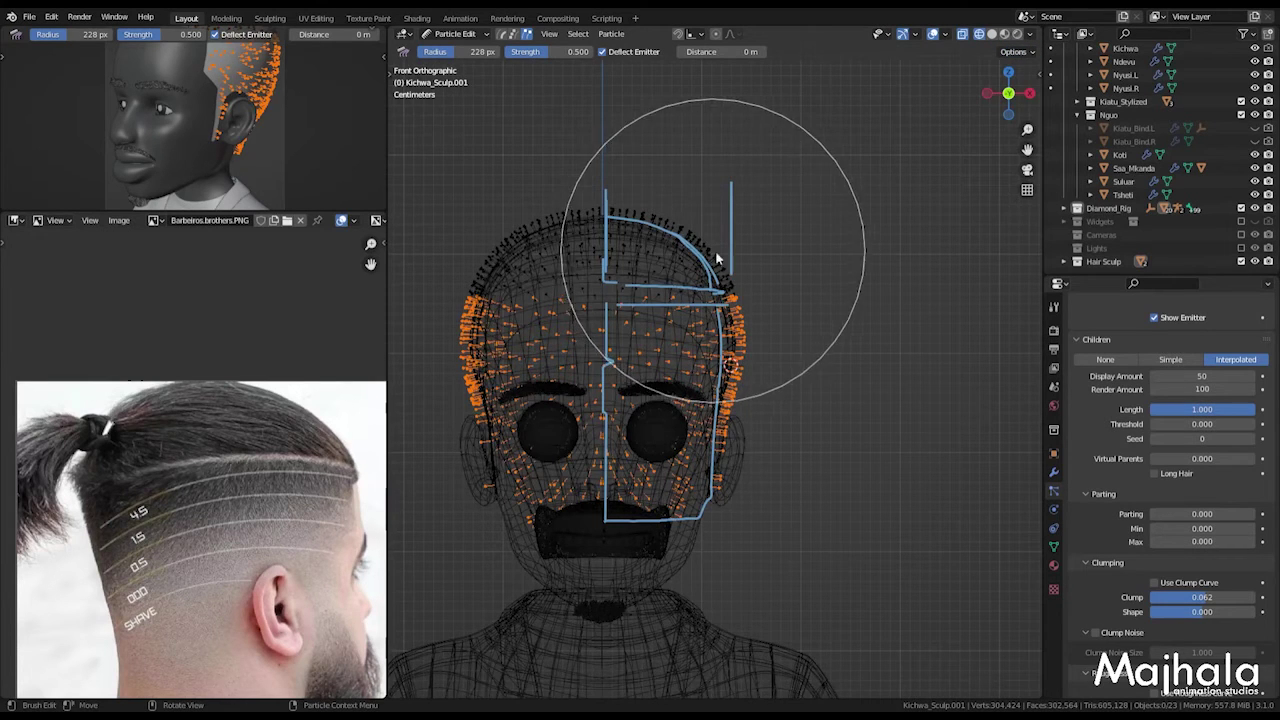
shift+middle_drag(714, 309, 805, 312)
key(f)
click(786, 309)
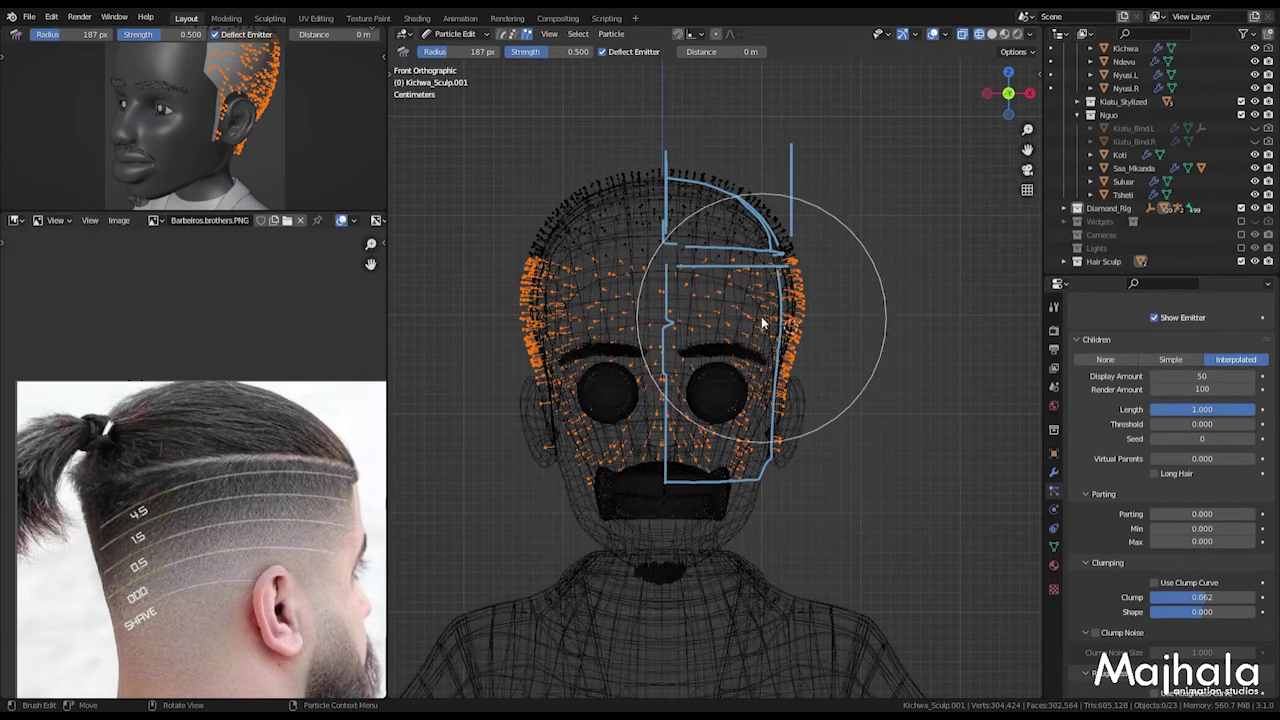
Step: Return the head to Object Mode in solid shading, viewed at three-quarters
key(KP_3)
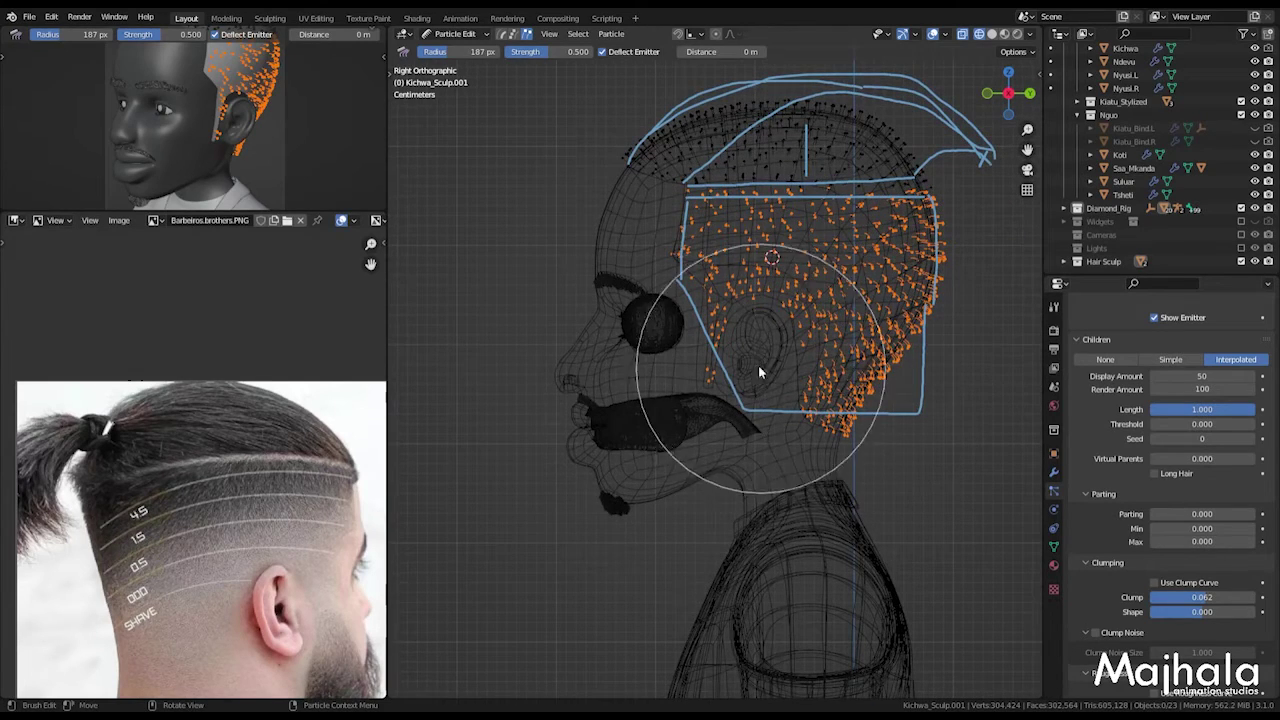
shift+middle_drag(741, 391, 904, 287)
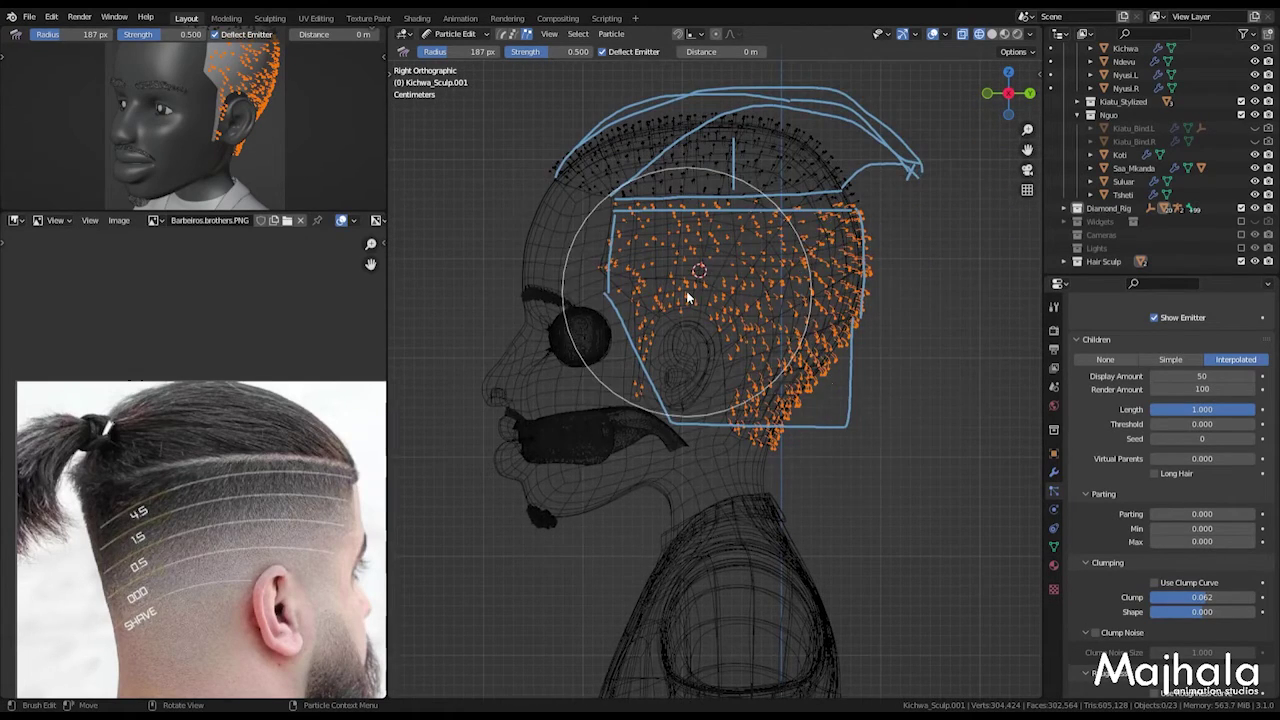
key(KP_1)
key(KP_3)
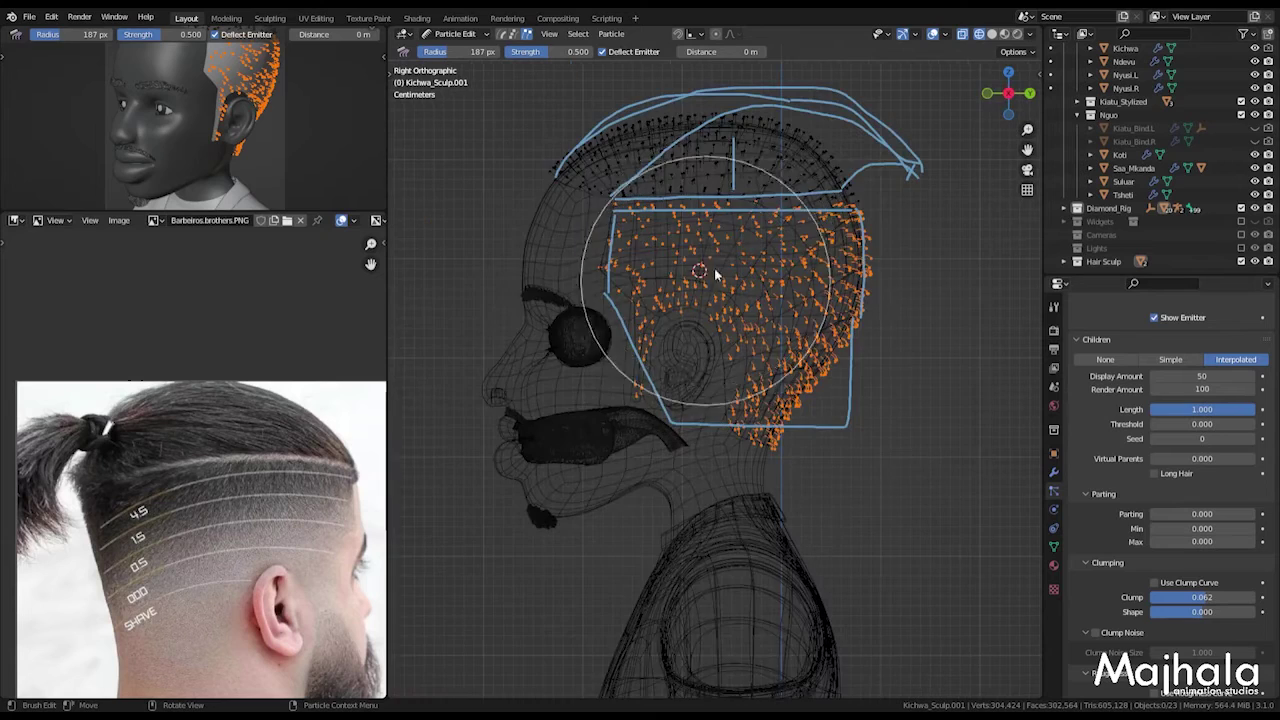
key(ctrl+Tab)
click(650, 300)
key(z)
click(814, 266)
scroll(712, 265, up, 2)
middle_drag(780, 286, 740, 251)
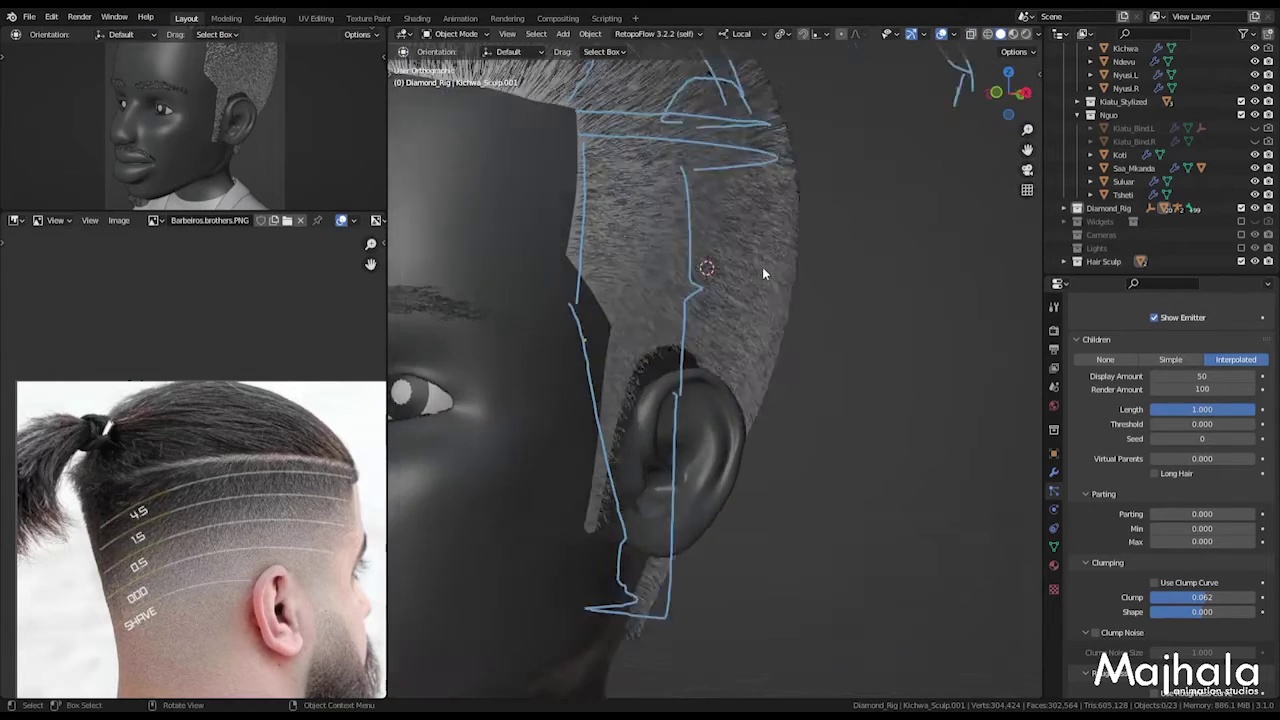
Step: Zoom to a close right-side profile and switch the head back into Particle Edit
key(KP_3)
shift+scroll(825, 299, up, 1)
ctrl+scroll(812, 329, down, 4)
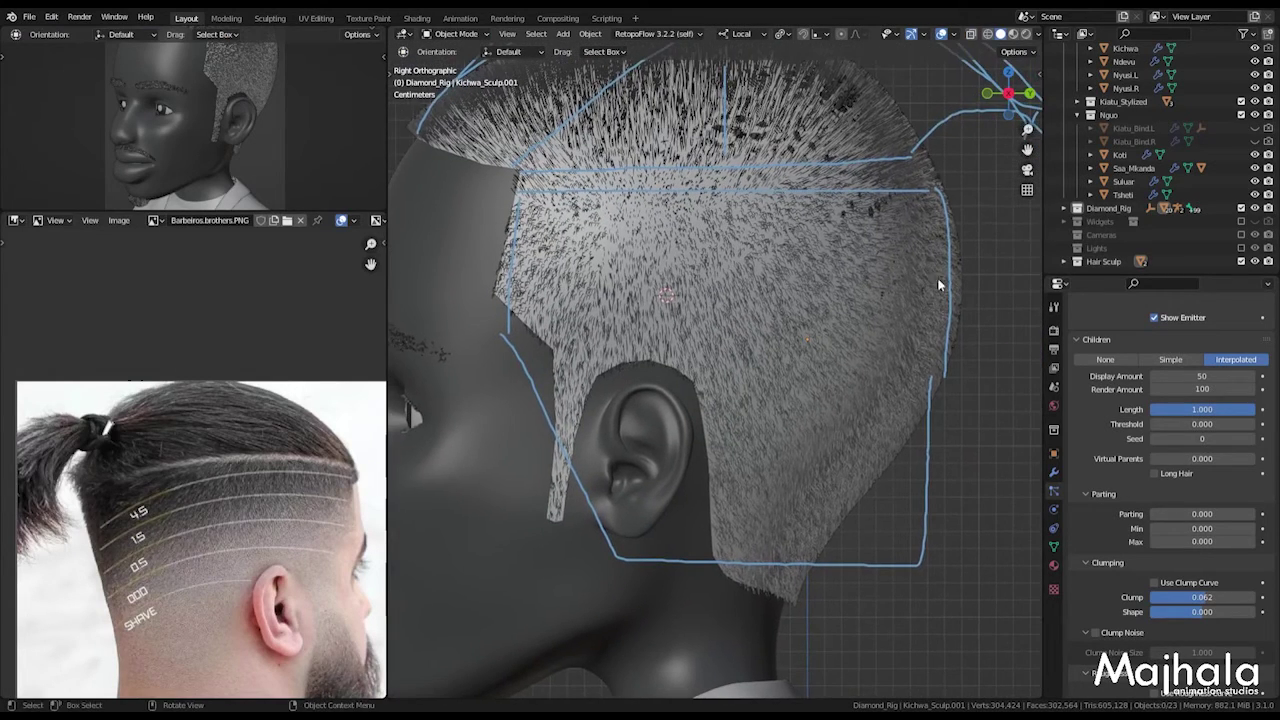
key(ctrl+Tab)
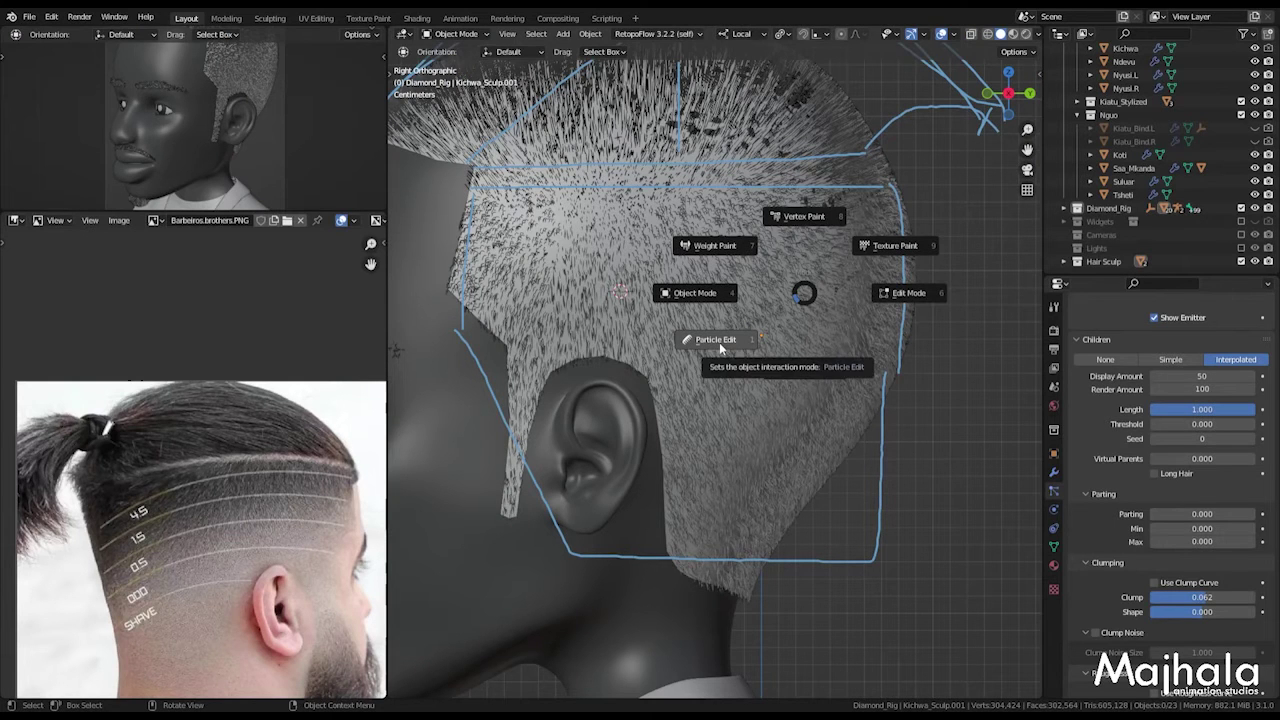
click(718, 347)
scroll(726, 312, down, 2)
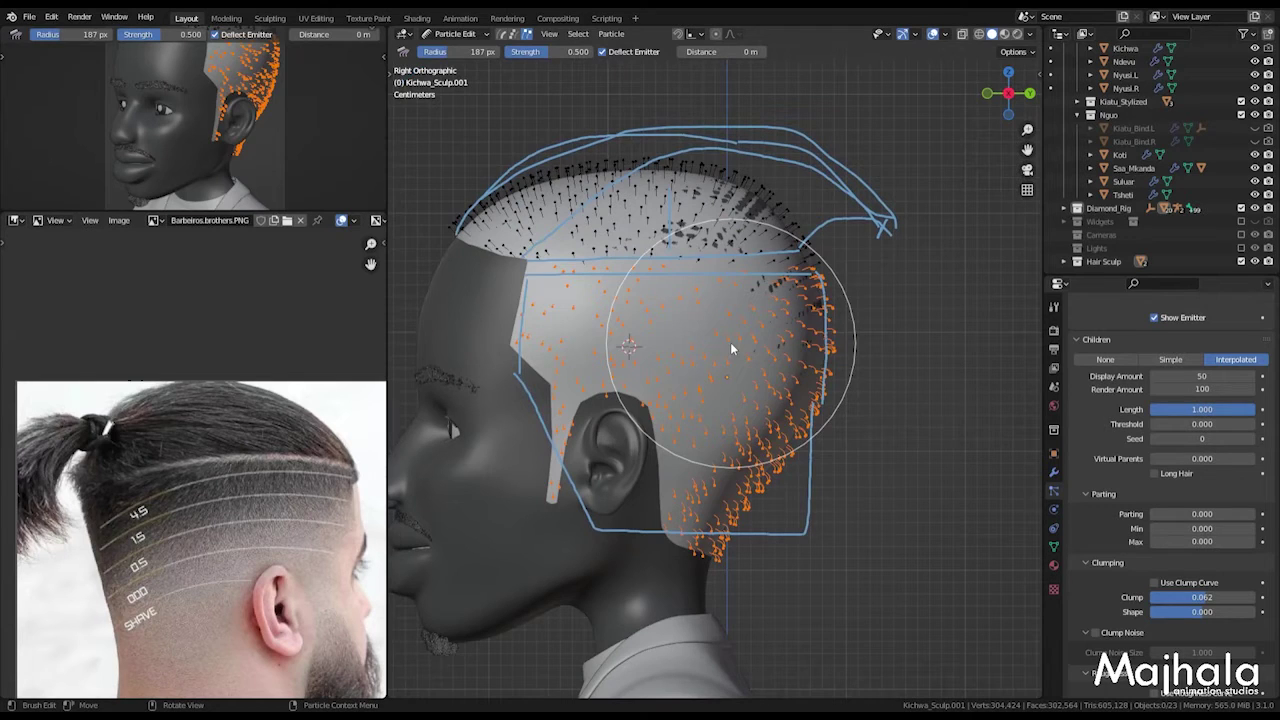
Step: Invert the selection to the front crown hair strands
shift+middle_drag(757, 271, 742, 351)
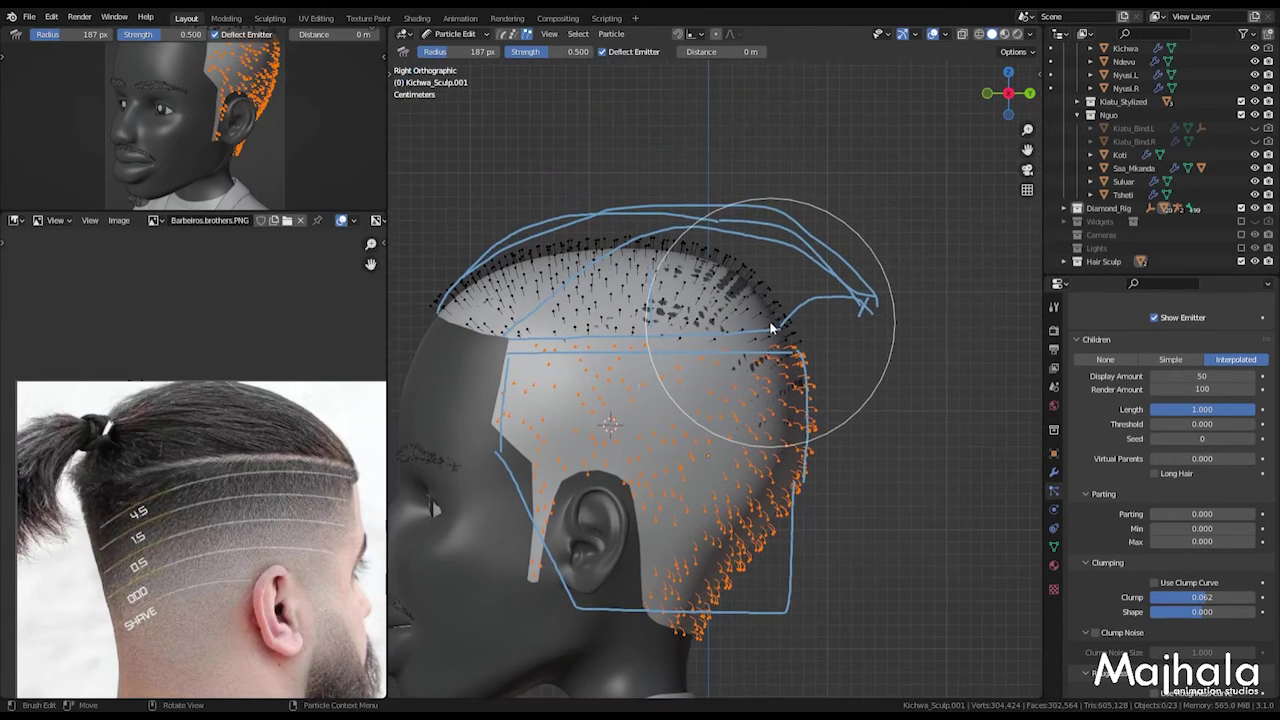
key(ctrl+i)
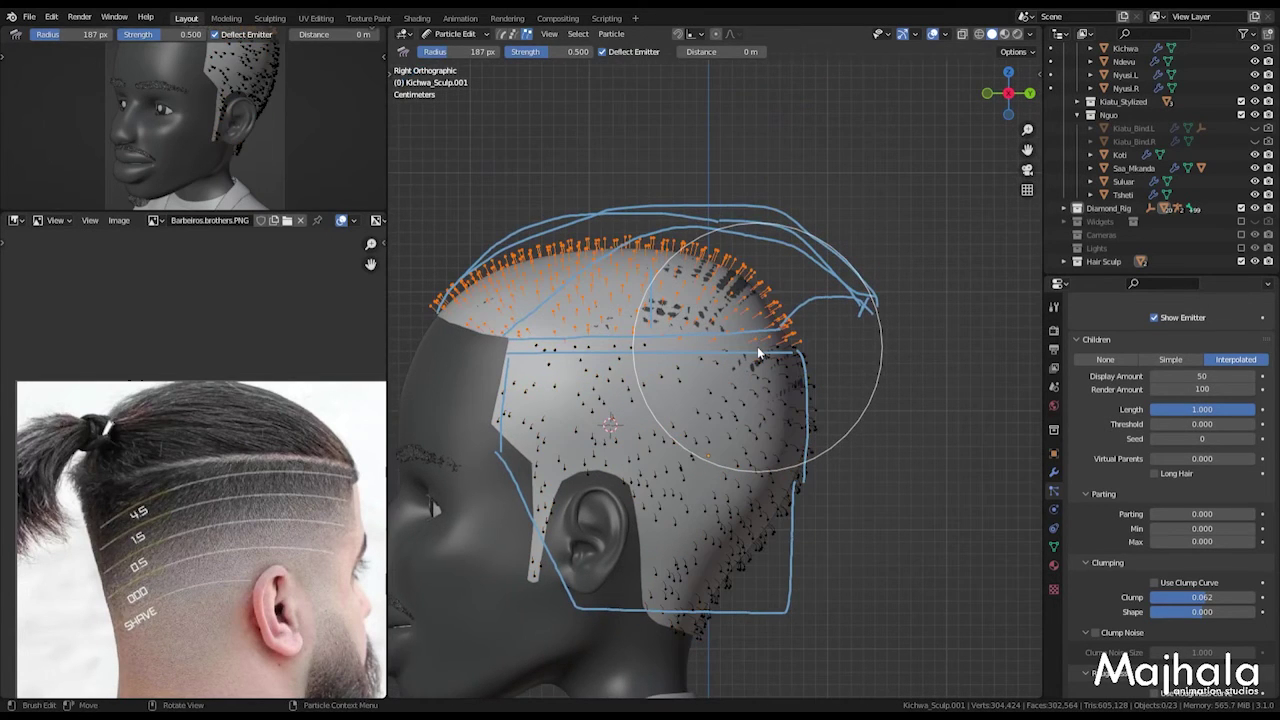
scroll(757, 318, down, 1)
scroll(756, 330, down, 1)
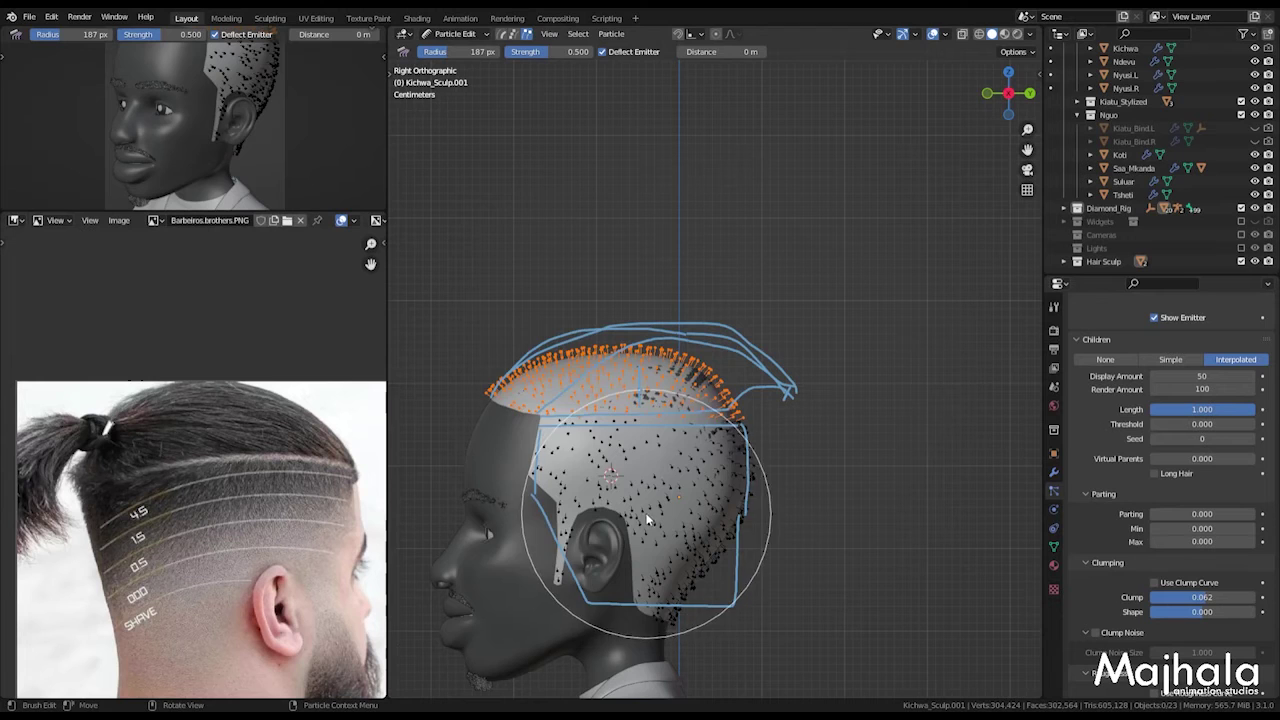
Step: Set the brush radius to 117 px and activate the Length brush
key(f)
click(532, 506)
key(t)
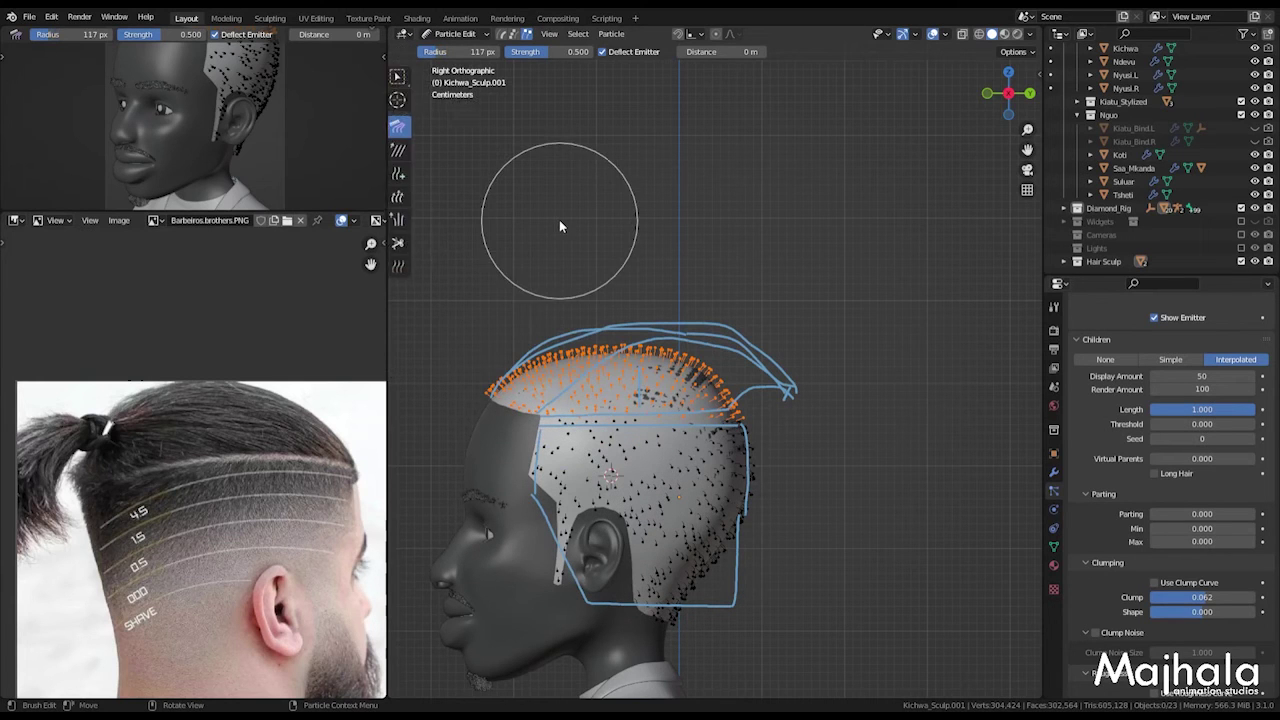
click(406, 197)
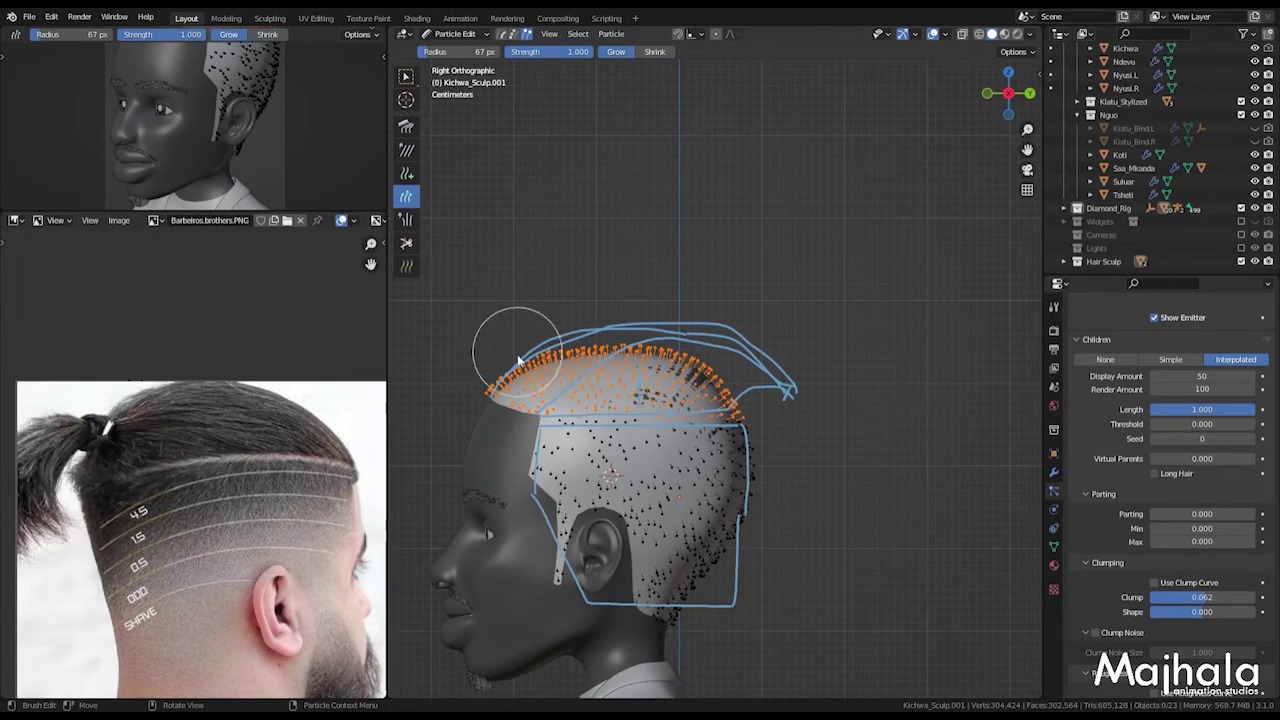
Step: At strength 1.000, grow the front strands into tall spikes, then begin combing them back
key(shift+f)
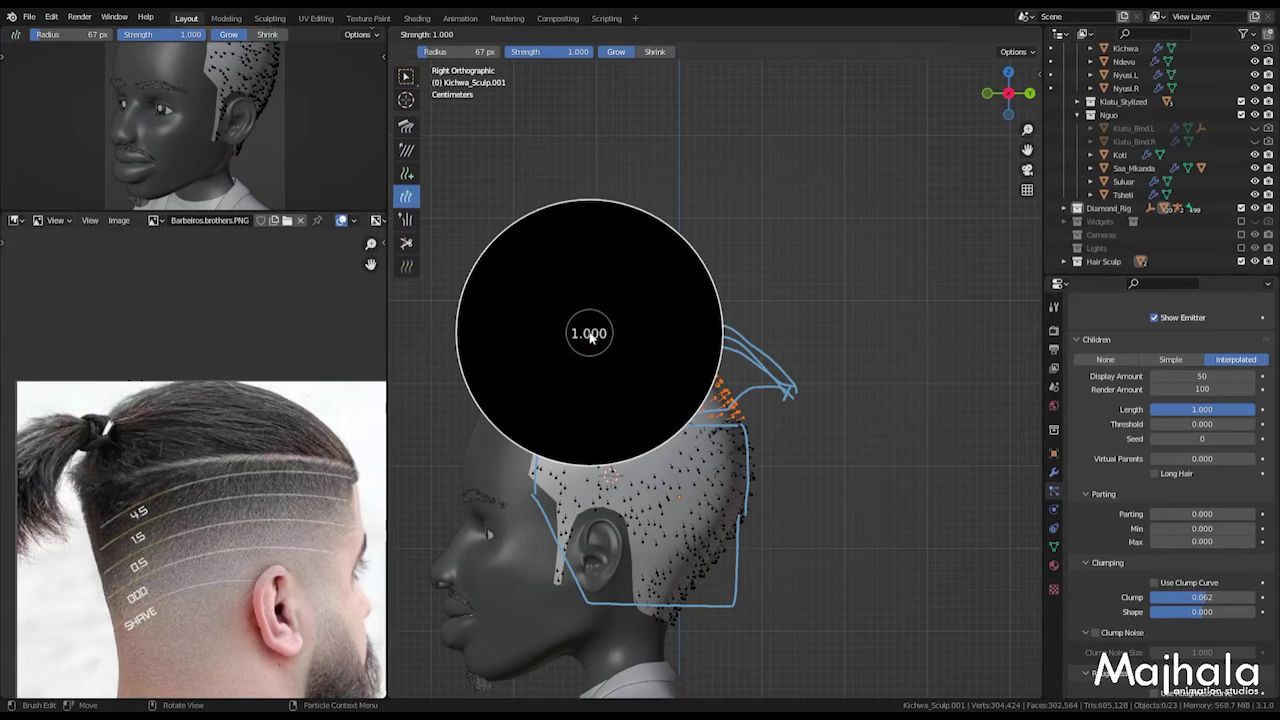
click(600, 336)
key(f)
mouse_move(548, 363)
mouse_down()
mouse_move(575, 313)
mouse_move(587, 321)
mouse_move(523, 333)
mouse_move(669, 316)
mouse_move(530, 287)
mouse_move(506, 311)
mouse_move(519, 378)
mouse_up()
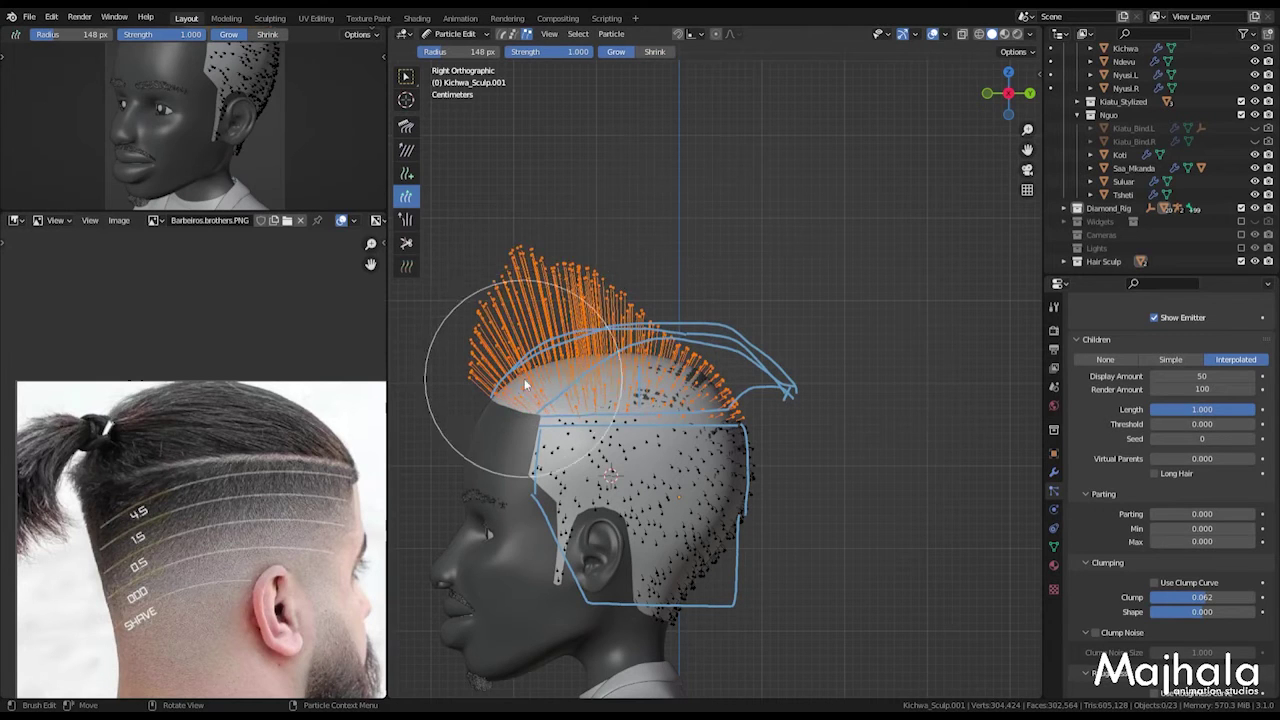
scroll(460, 393, up, 2)
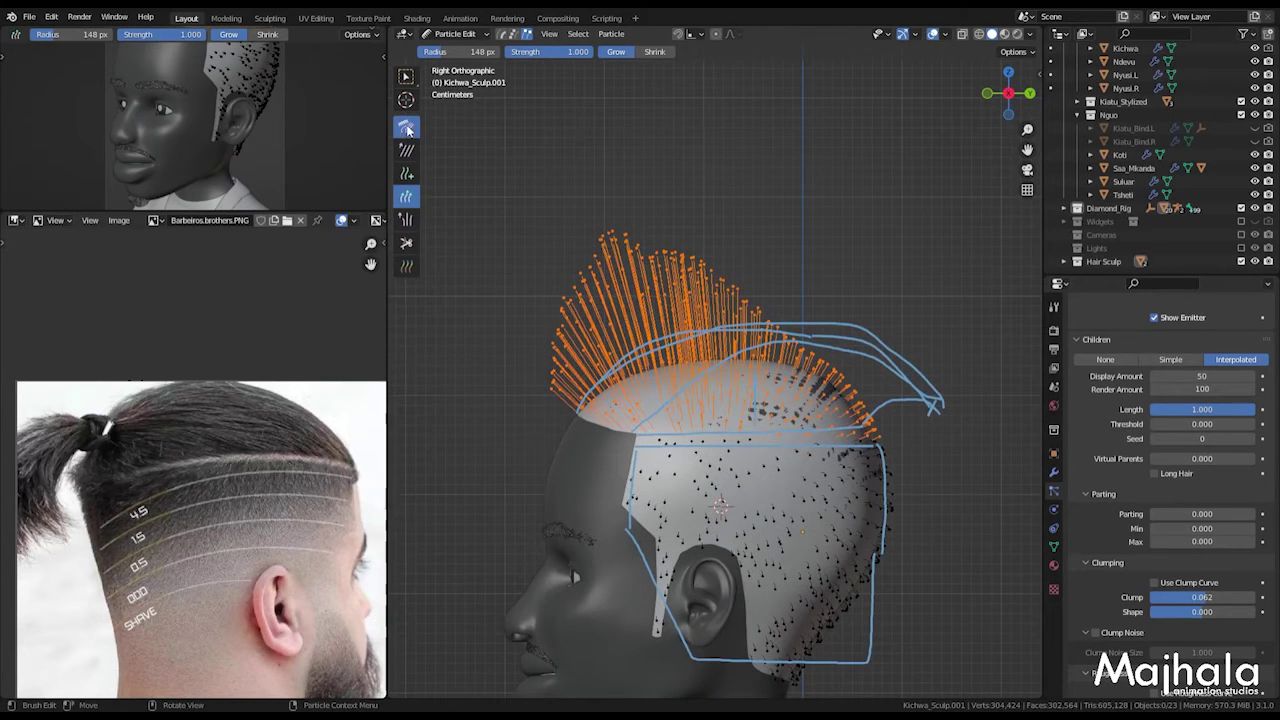
click(407, 130)
mouse_move(506, 364)
mouse_down()
mouse_move(737, 240)
mouse_move(643, 284)
mouse_move(823, 300)
mouse_up()
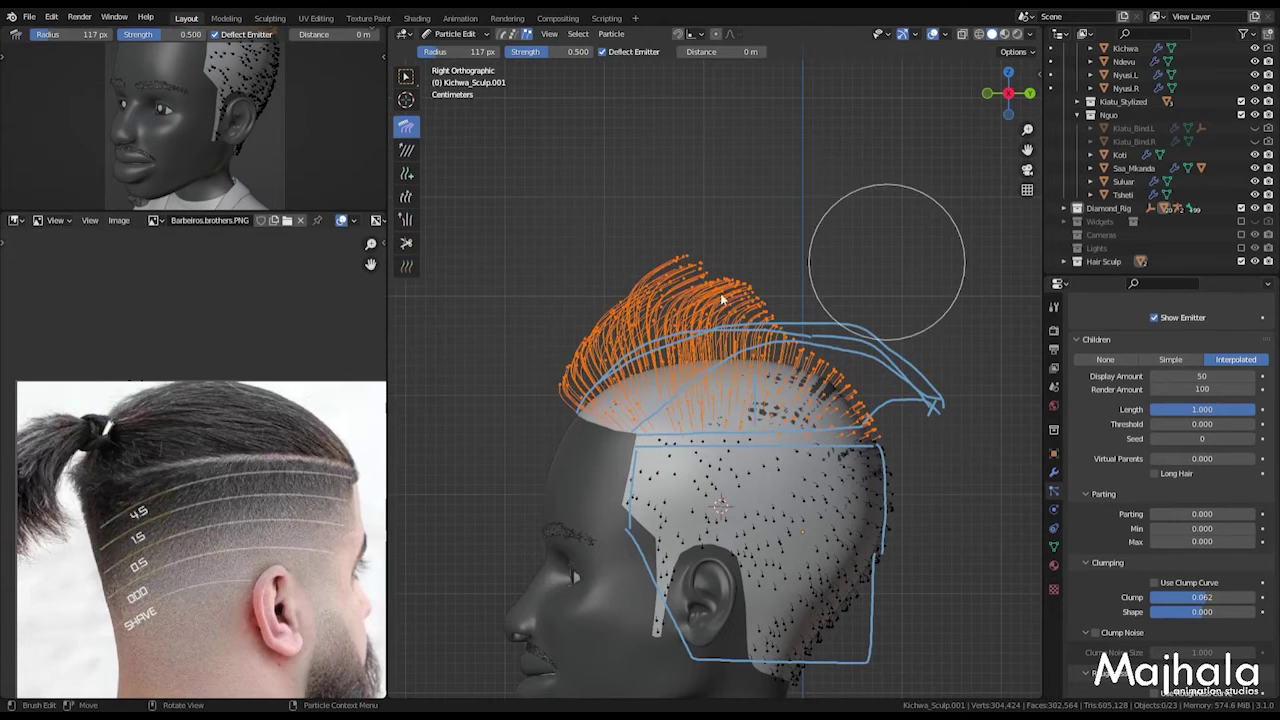
Step: Comb the front strands flat and backward using Comb radii of 204 px, then 112 px
drag(537, 314, 843, 257)
shift+middle_drag(797, 400, 702, 355)
key(f)
click(741, 344)
mouse_move(590, 250)
mouse_down()
mouse_move(842, 253)
mouse_move(539, 271)
mouse_move(797, 265)
mouse_up()
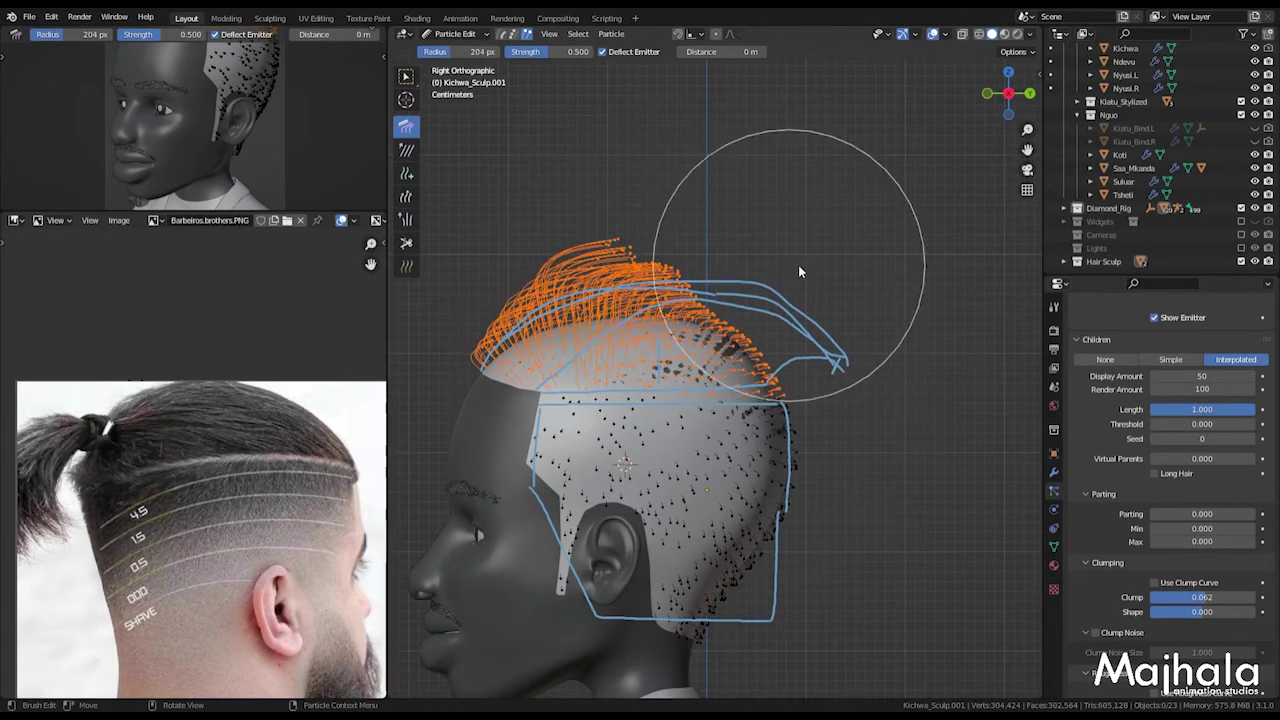
key(f)
click(697, 280)
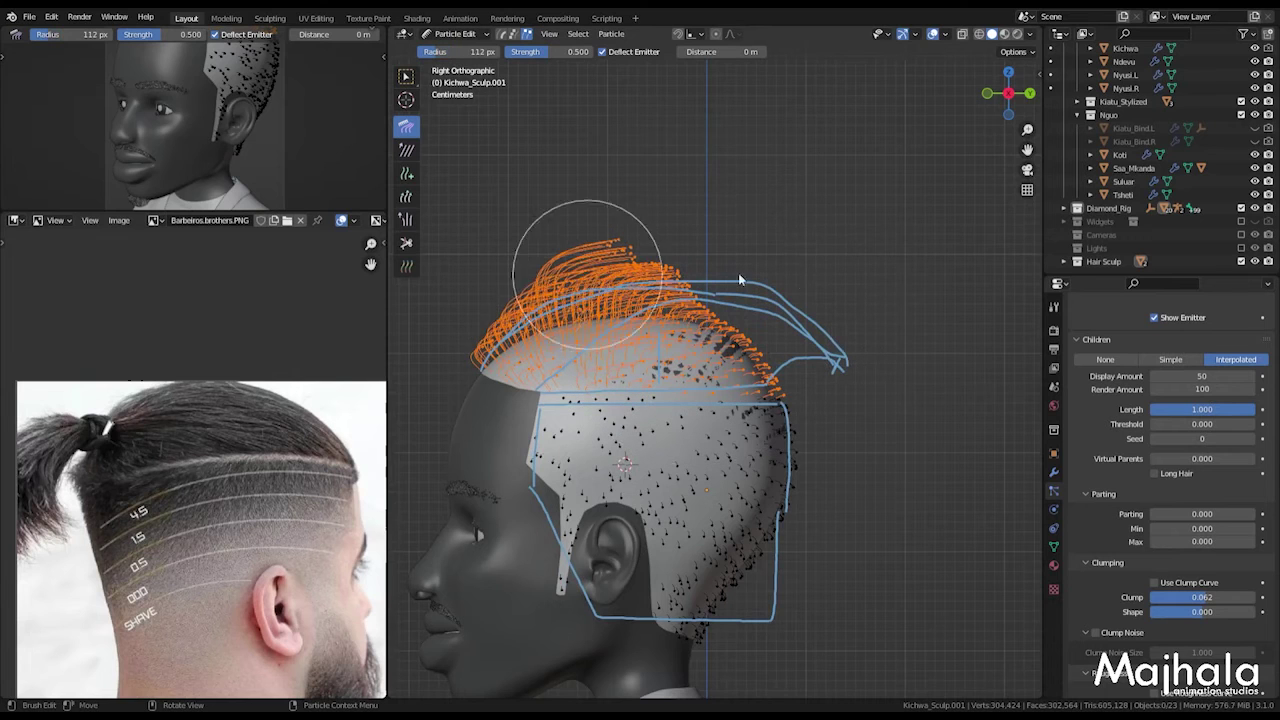
click(507, 35)
mouse_move(476, 283)
mouse_down()
mouse_move(728, 268)
mouse_move(542, 283)
mouse_move(745, 244)
mouse_move(540, 281)
mouse_up()
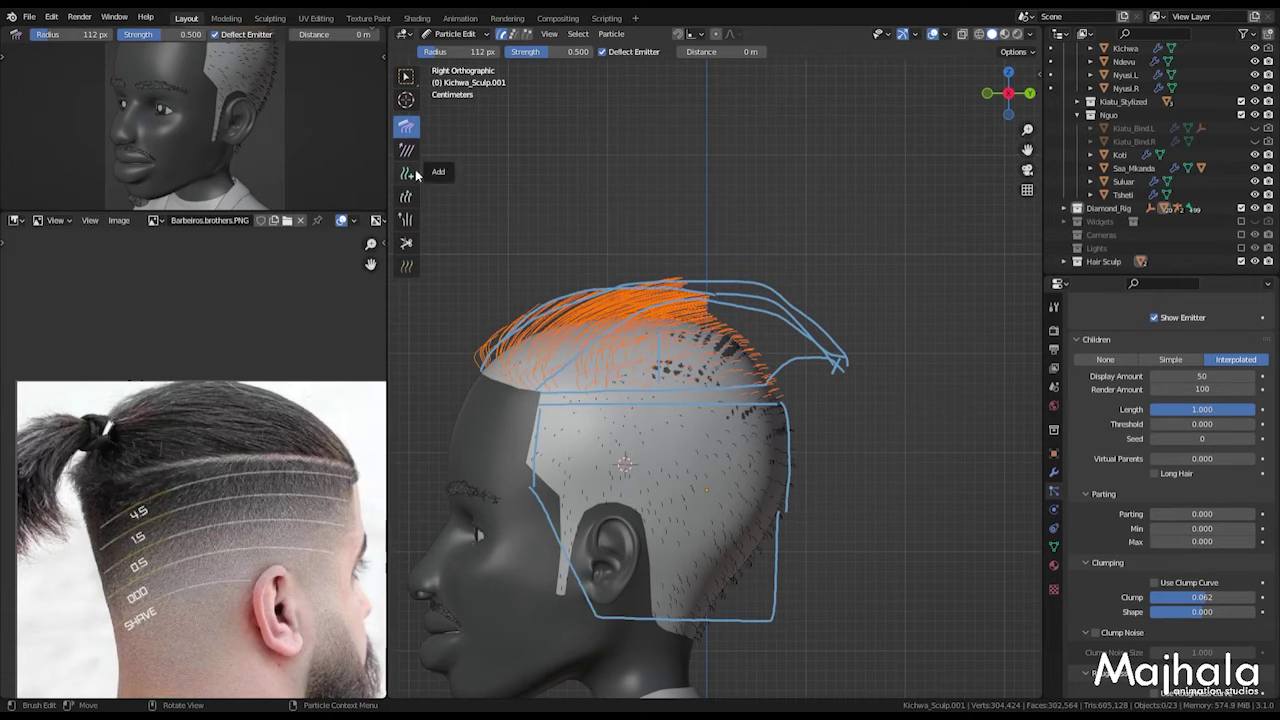
mouse_move(477, 320)
mouse_down()
mouse_move(651, 243)
mouse_move(788, 287)
mouse_up()
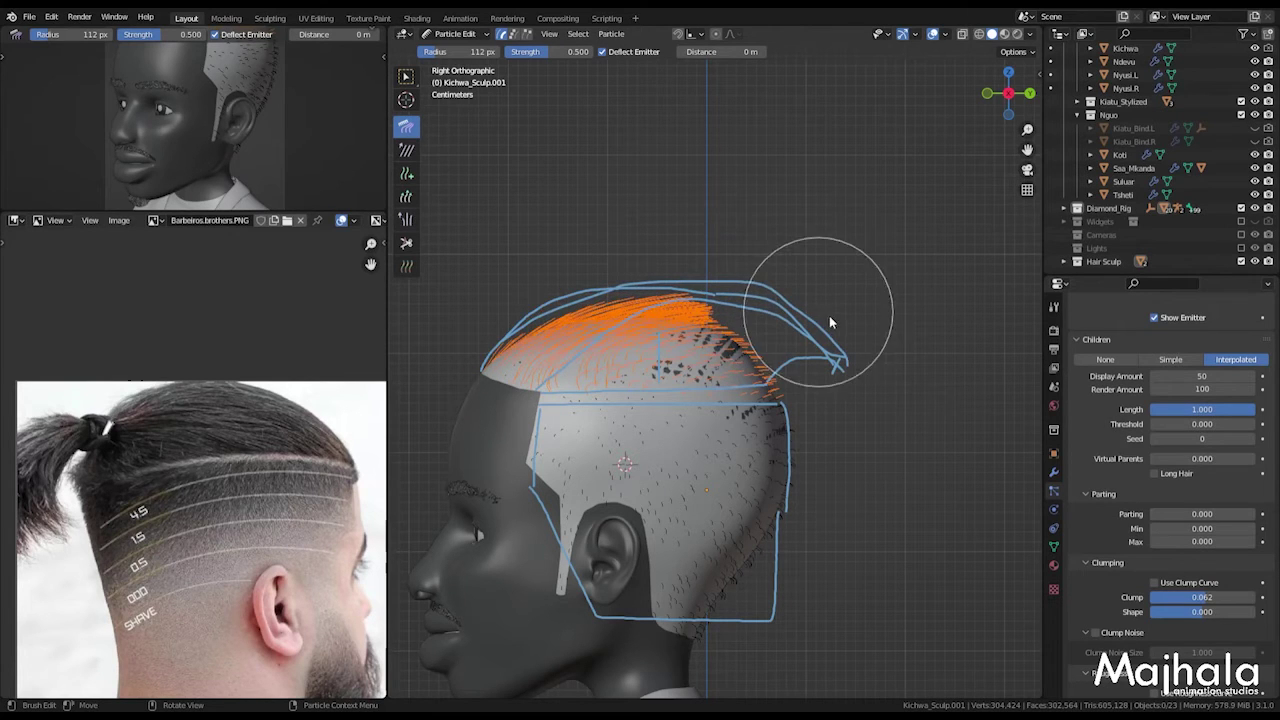
click(406, 196)
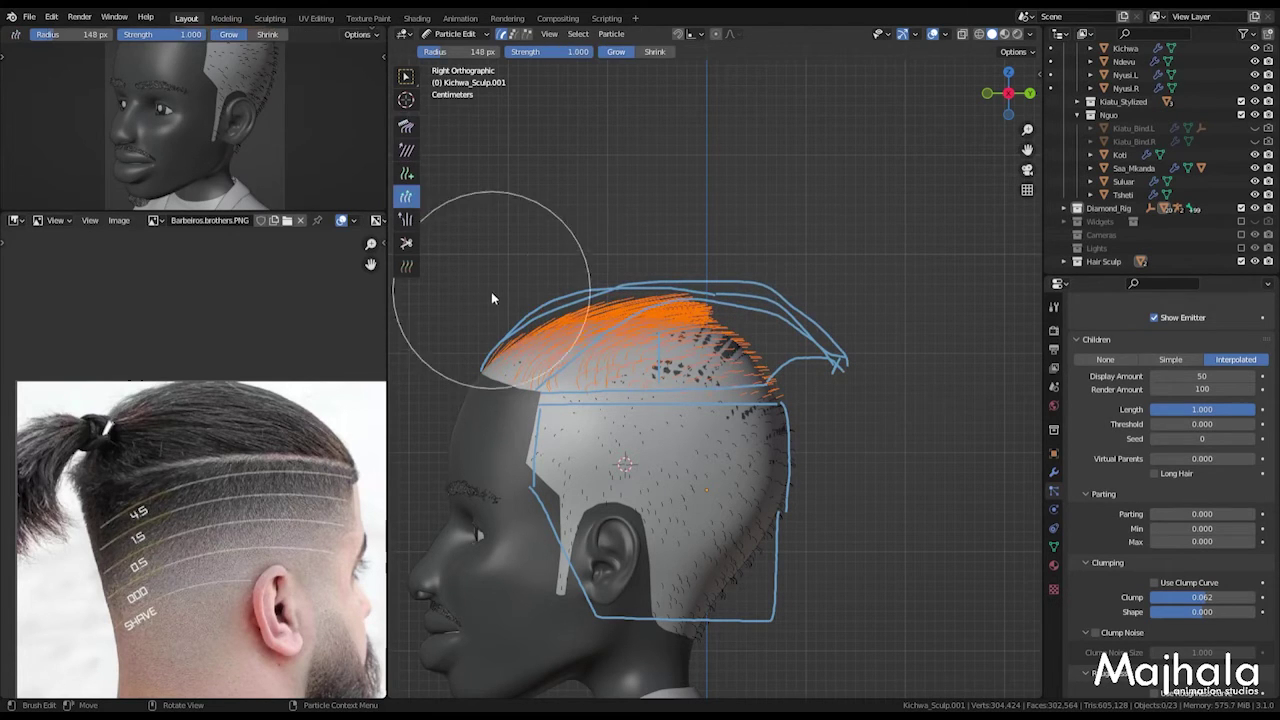
Step: Grow the top strands far back past the head with a 73 px Length brush
mouse_move(619, 283)
mouse_down()
mouse_move(704, 304)
mouse_move(682, 329)
mouse_move(705, 335)
mouse_move(709, 369)
mouse_move(785, 364)
mouse_move(711, 378)
mouse_move(767, 367)
mouse_move(751, 365)
mouse_move(780, 414)
mouse_up()
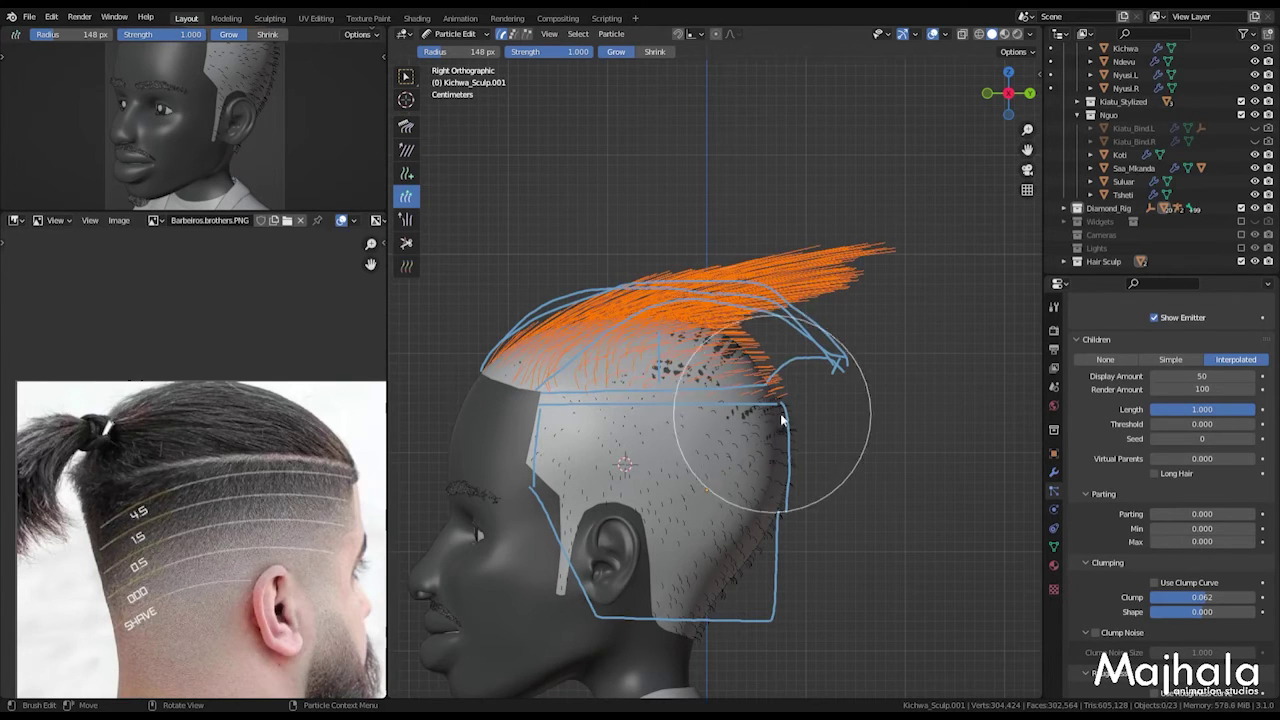
key(f)
click(706, 416)
key(f)
click(726, 370)
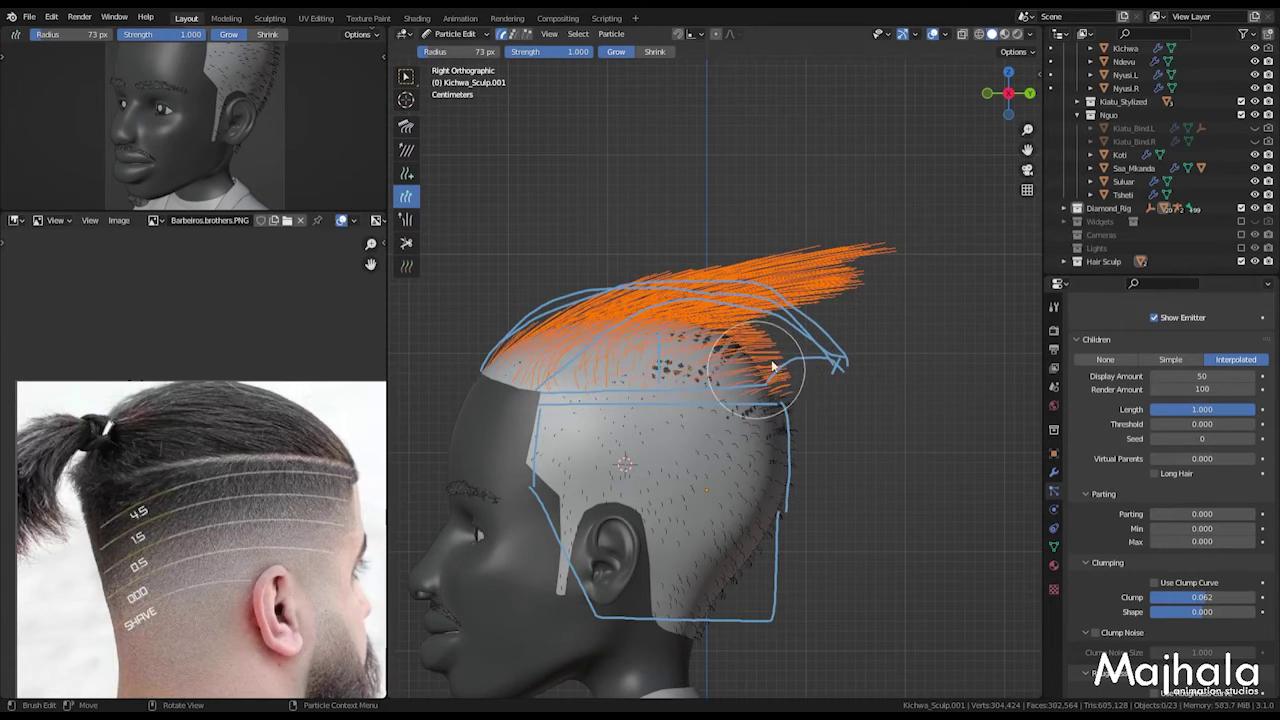
mouse_move(772, 352)
mouse_down()
mouse_move(550, 334)
mouse_move(574, 310)
mouse_move(621, 299)
mouse_move(757, 385)
mouse_move(814, 357)
mouse_up()
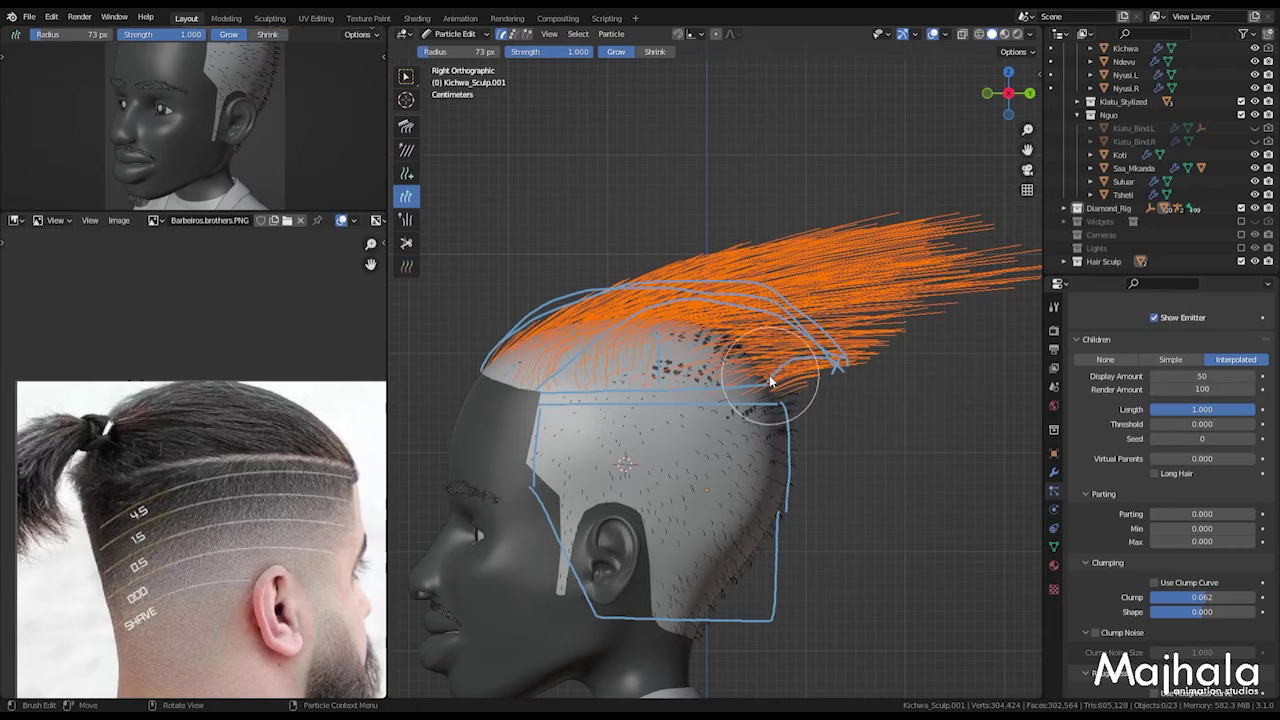
scroll(808, 403, down, 1)
mouse_move(808, 403)
middle_down()
mouse_move(757, 371)
mouse_move(674, 371)
mouse_move(614, 428)
mouse_move(569, 441)
mouse_move(761, 356)
mouse_move(740, 432)
mouse_move(867, 531)
middle_up()
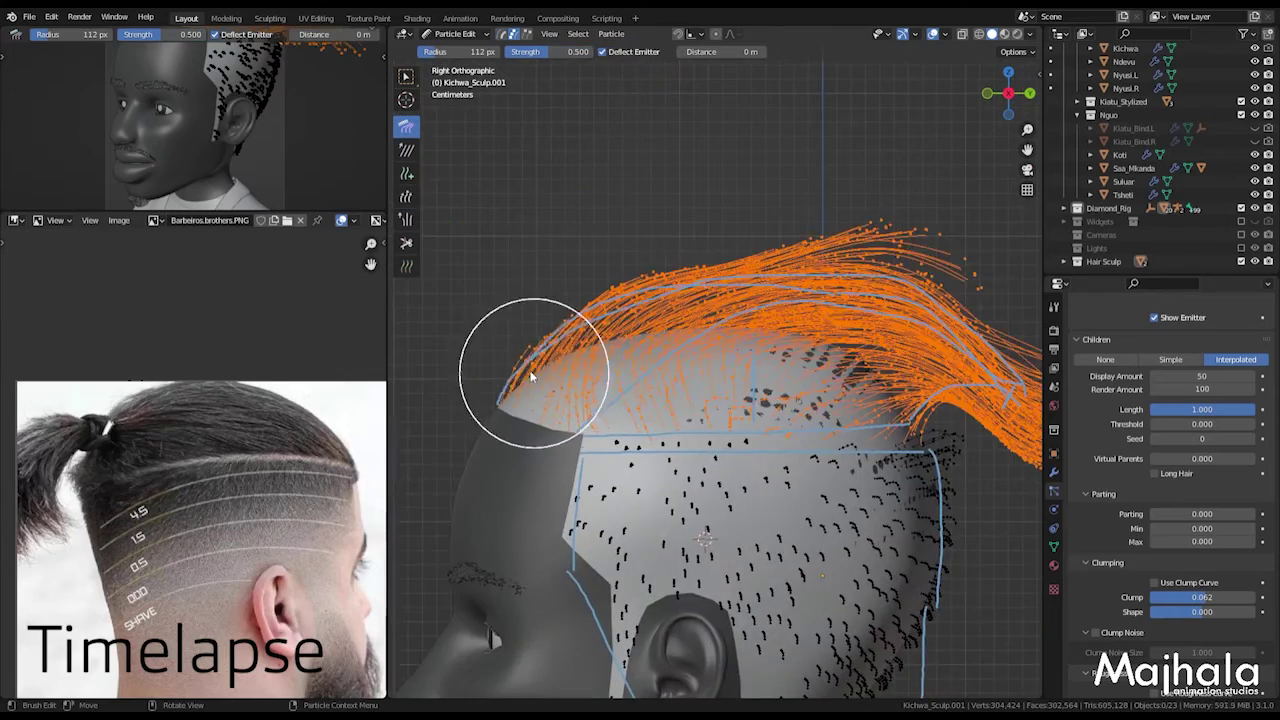
mouse_move(517, 371)
mouse_down()
mouse_move(899, 365)
mouse_move(945, 286)
mouse_up()
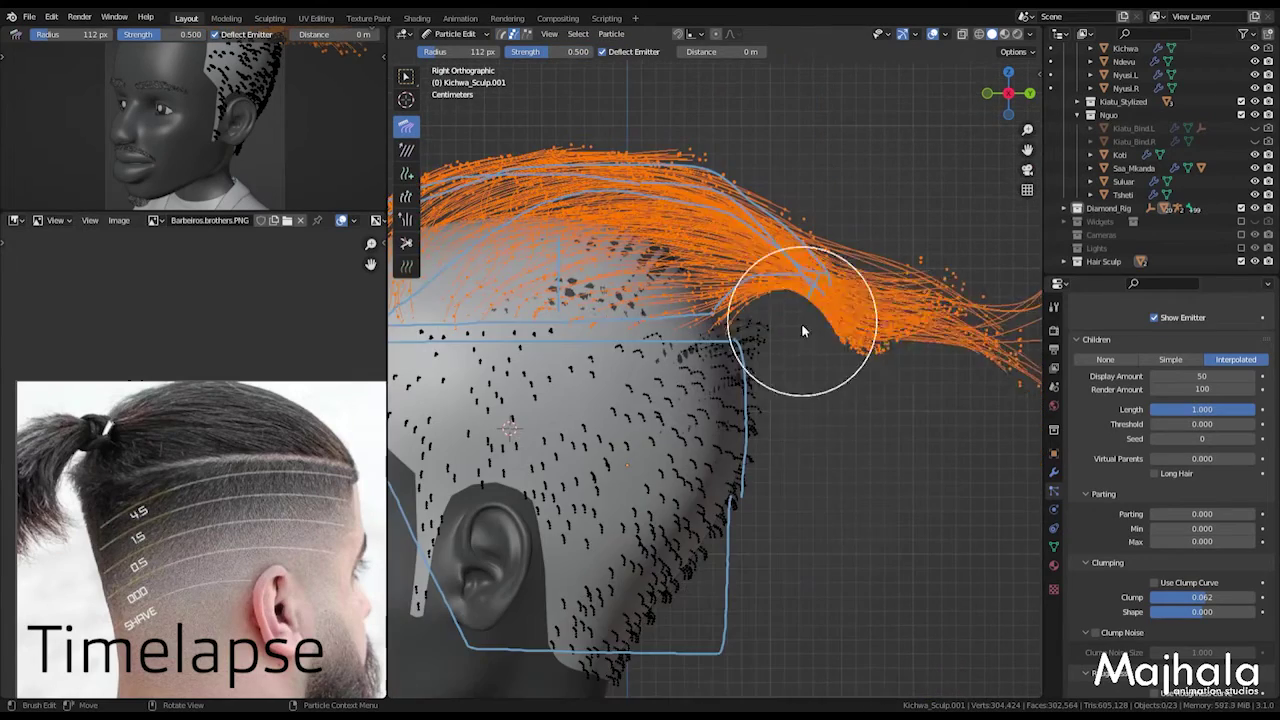
Step: Comb and reshape the swept-back top hair from above and at the tips
drag(801, 323, 795, 345)
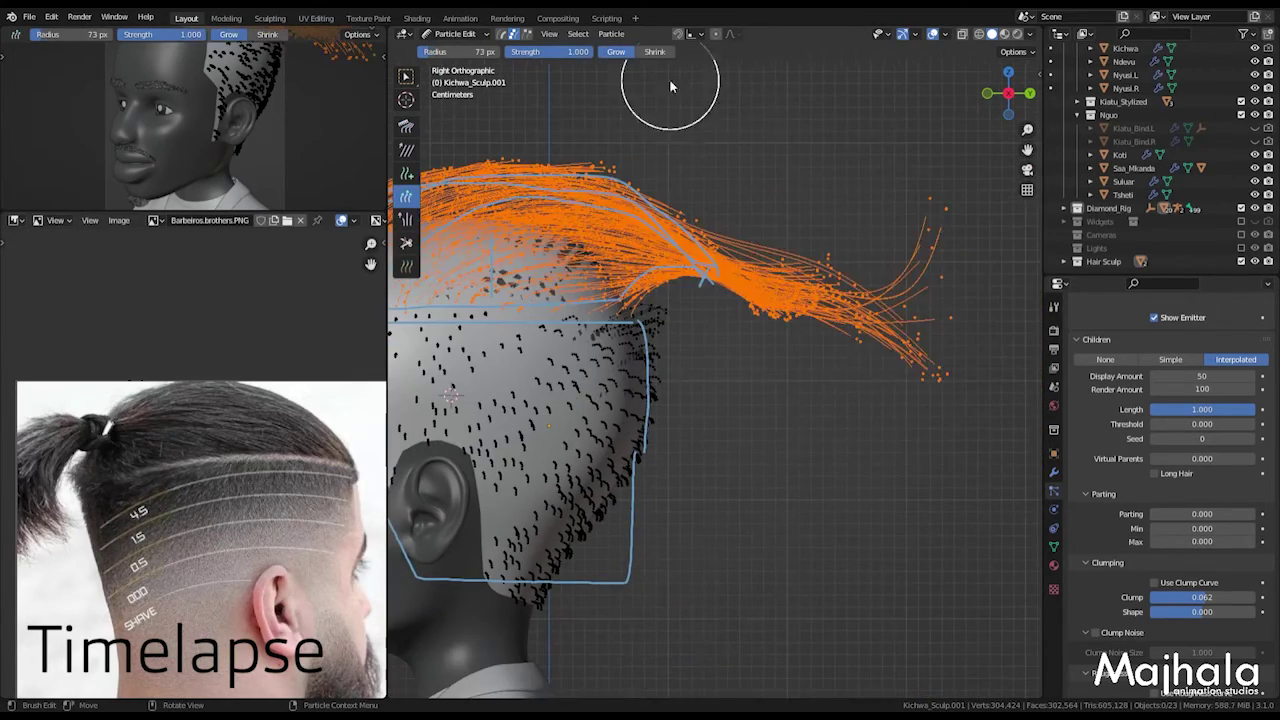
drag(900, 262, 739, 249)
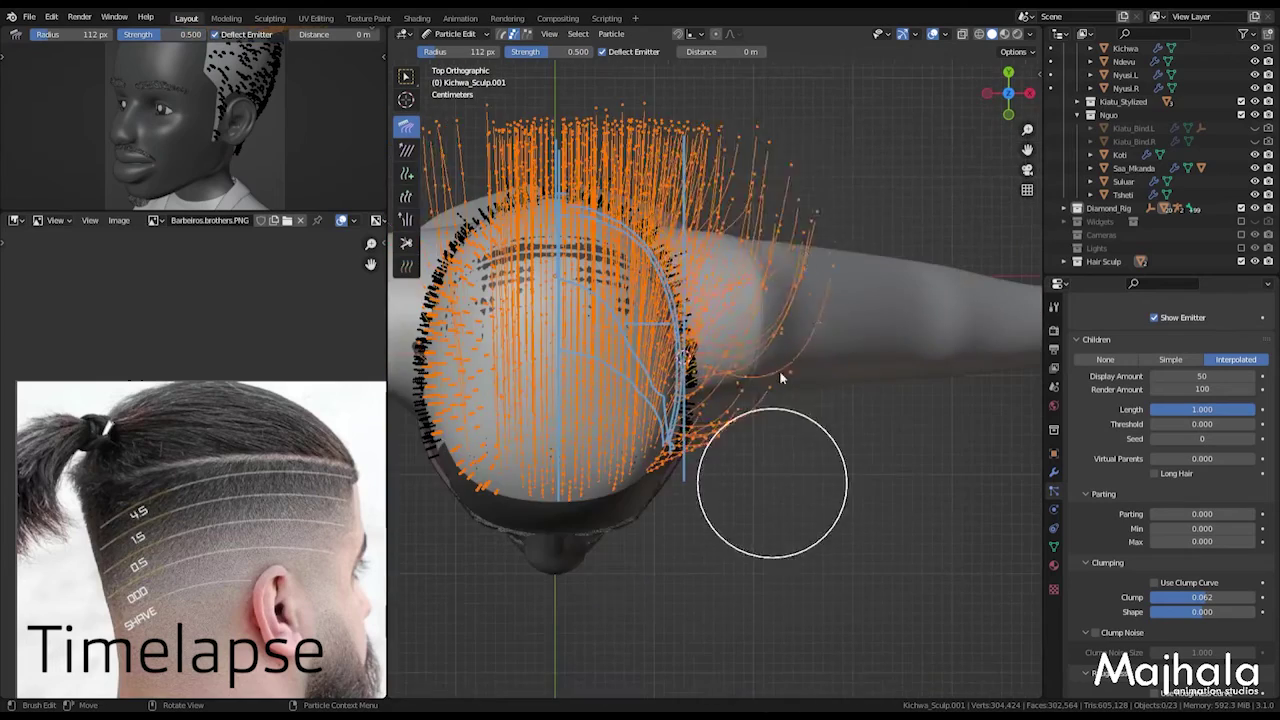
drag(771, 486, 614, 137)
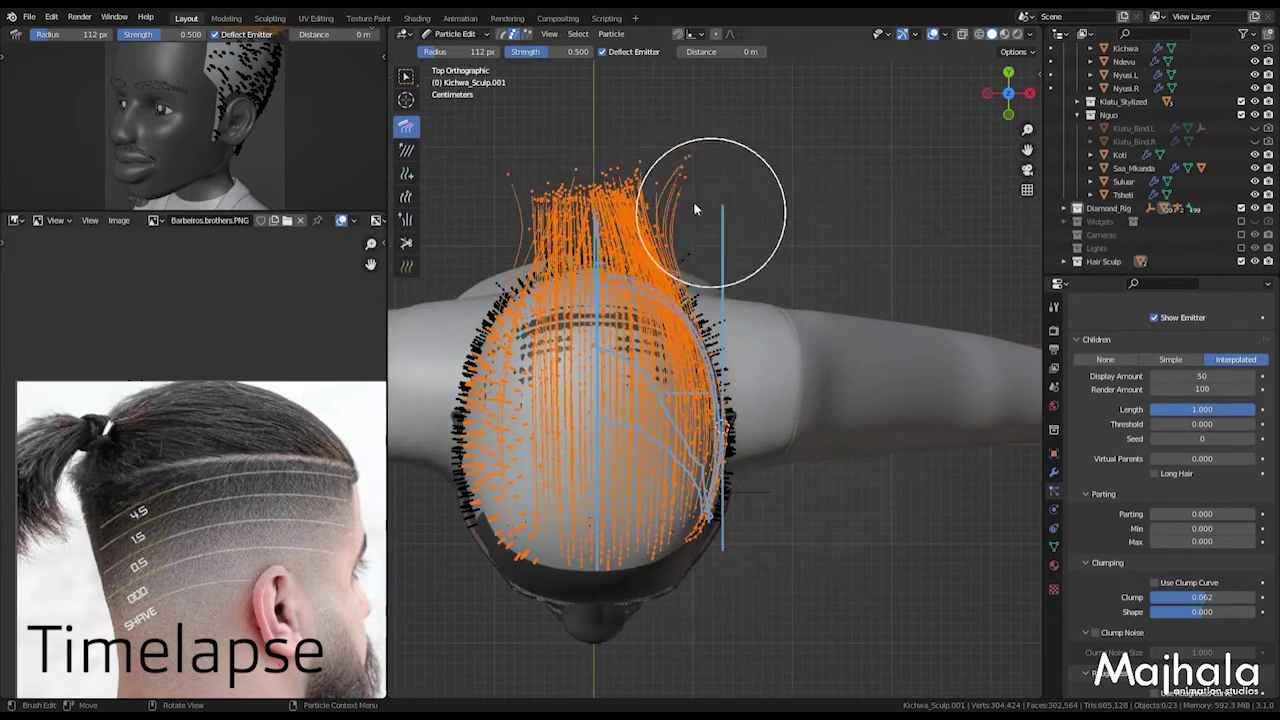
mouse_move(686, 229)
mouse_down()
mouse_move(654, 236)
mouse_move(623, 158)
mouse_up()
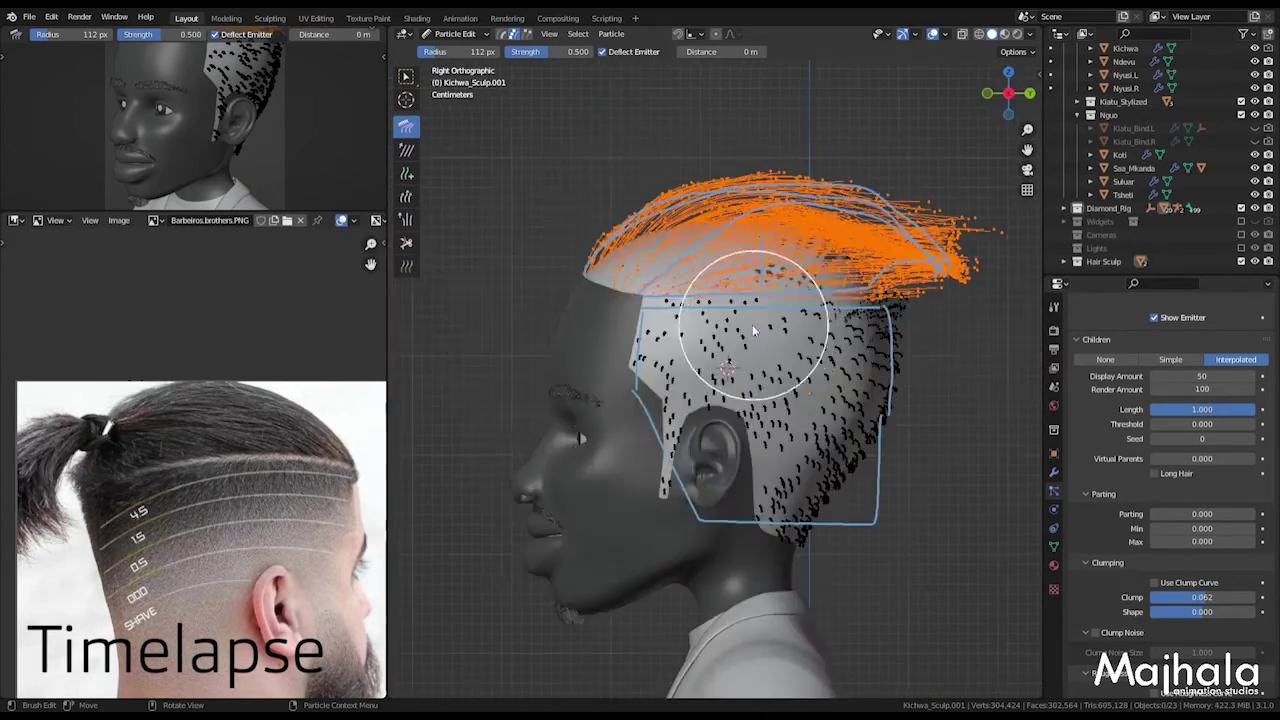
drag(766, 362, 813, 259)
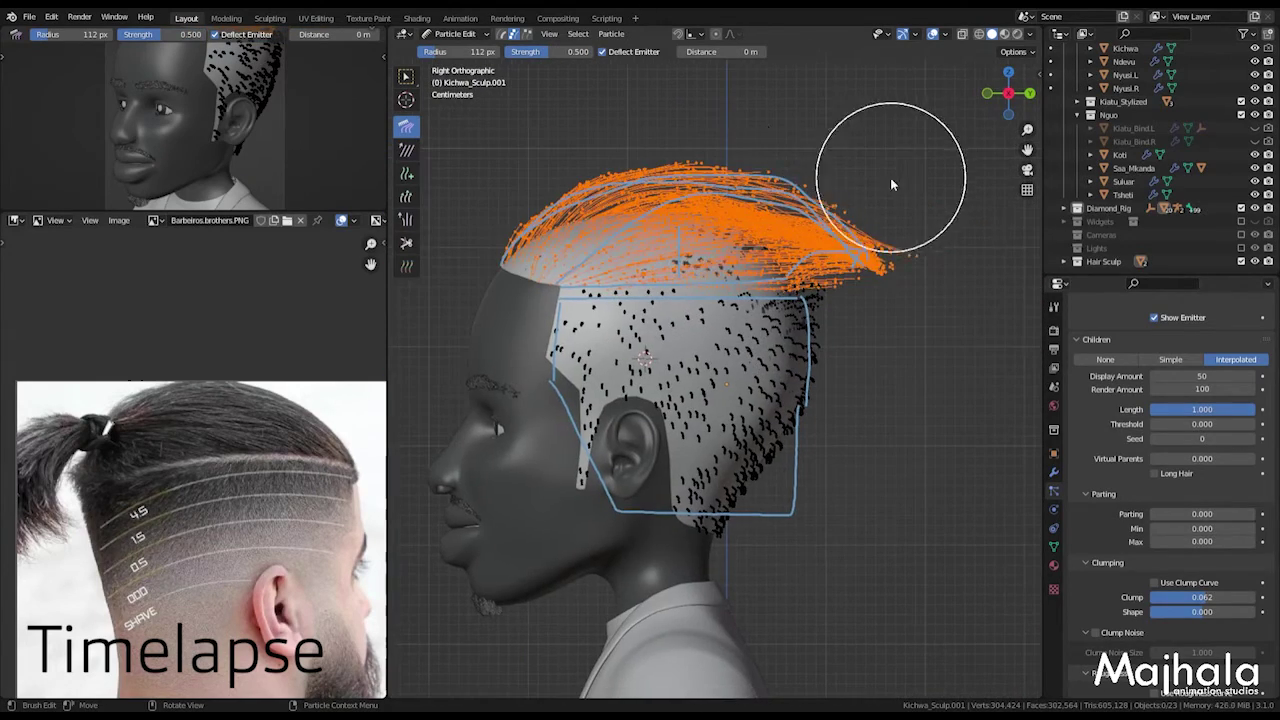
mouse_move(890, 184)
mouse_down()
mouse_move(825, 213)
mouse_move(857, 335)
mouse_move(957, 243)
mouse_up()
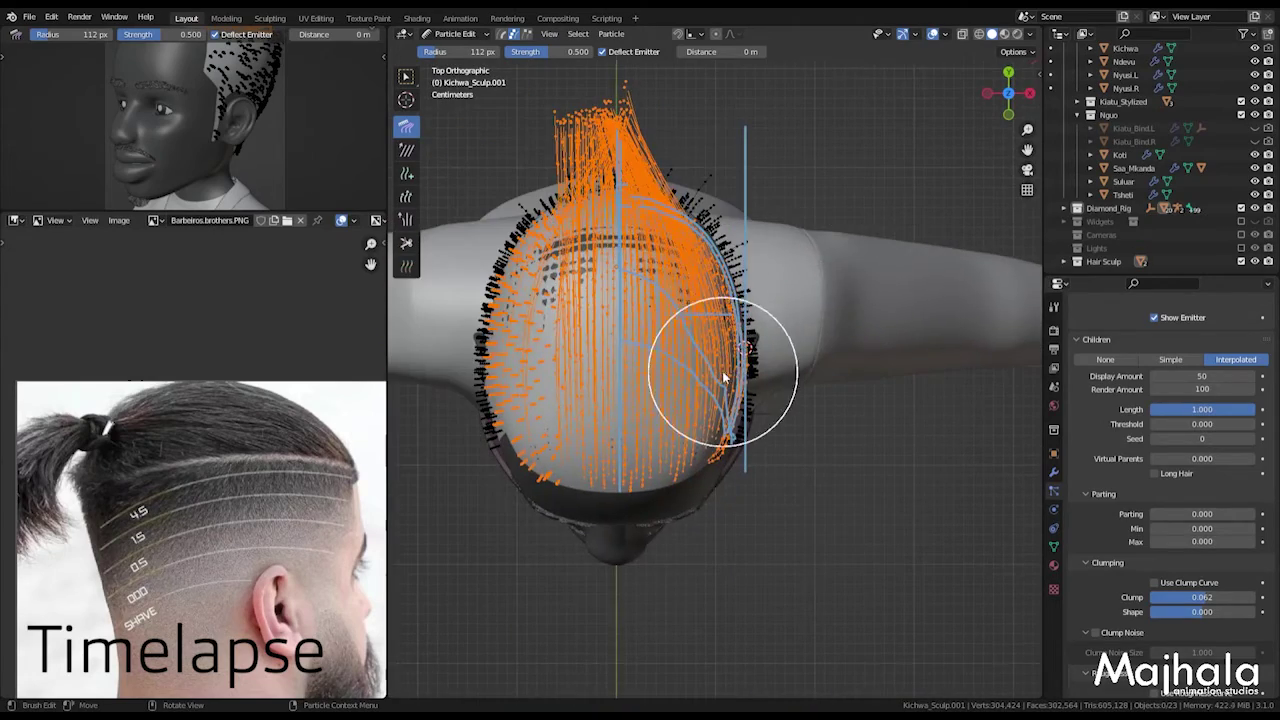
drag(723, 366, 714, 429)
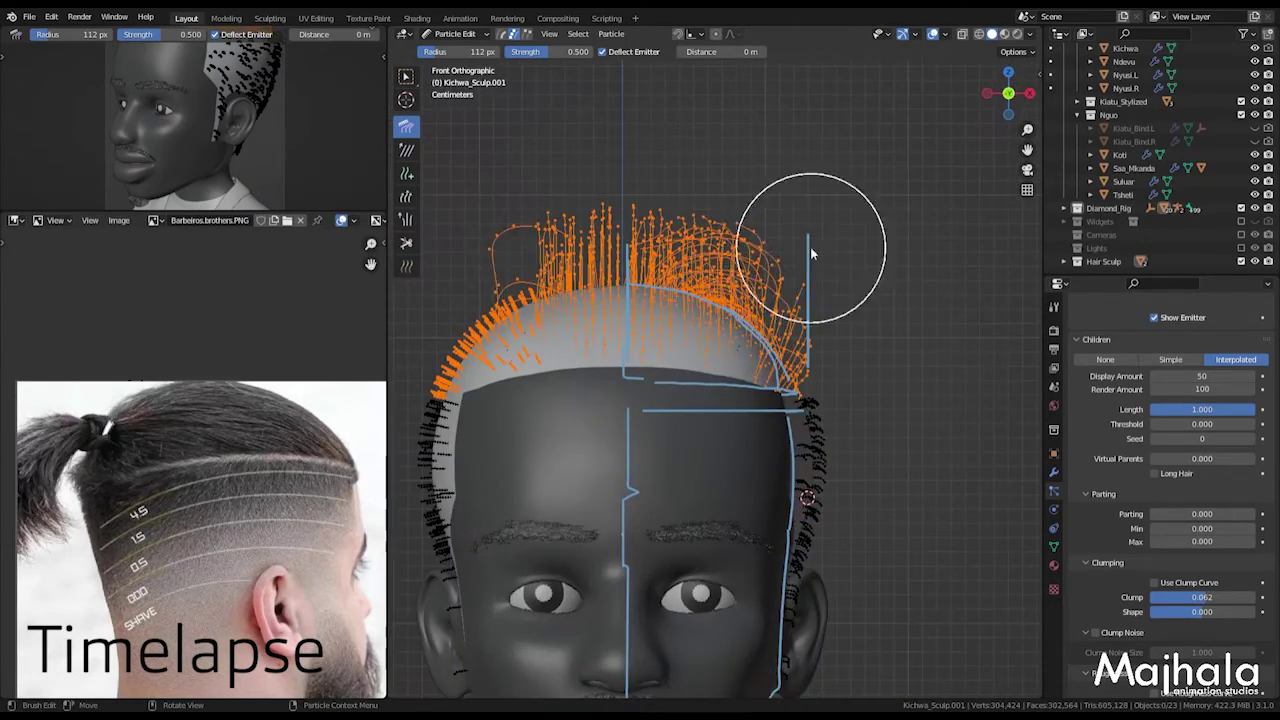
drag(812, 254, 811, 251)
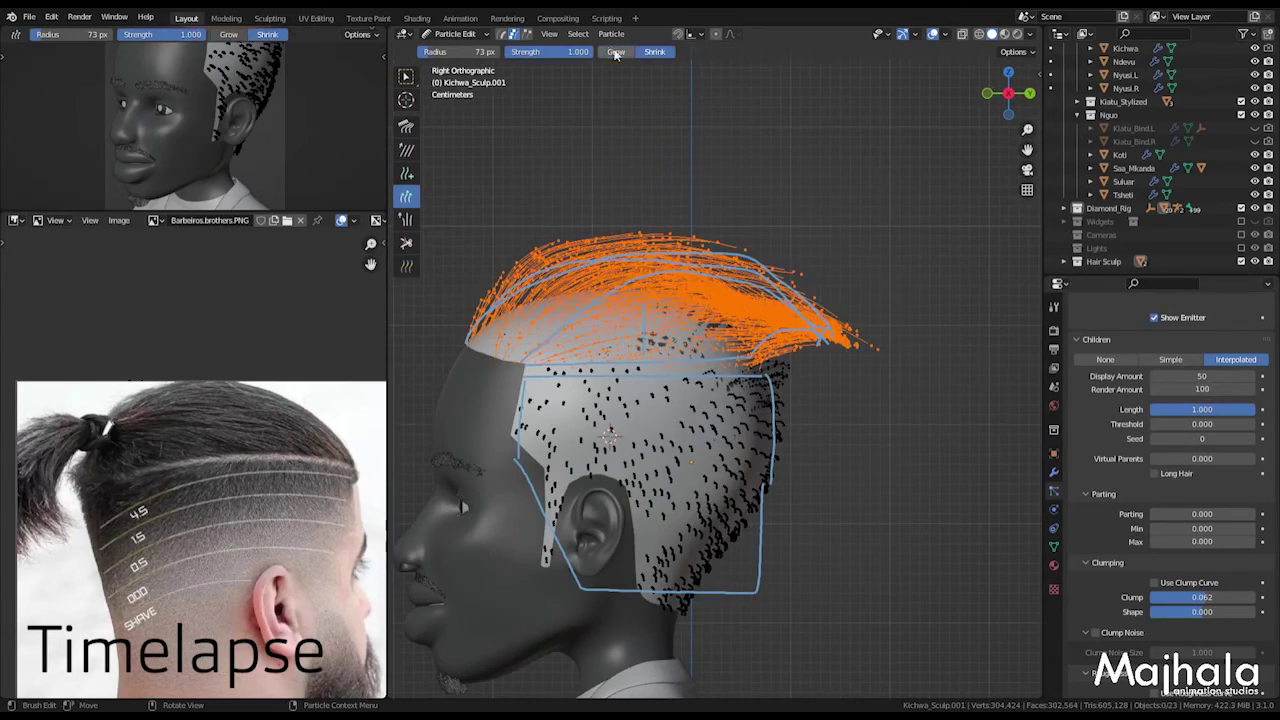
mouse_move(850, 320)
mouse_down()
mouse_move(882, 343)
mouse_move(847, 256)
mouse_up()
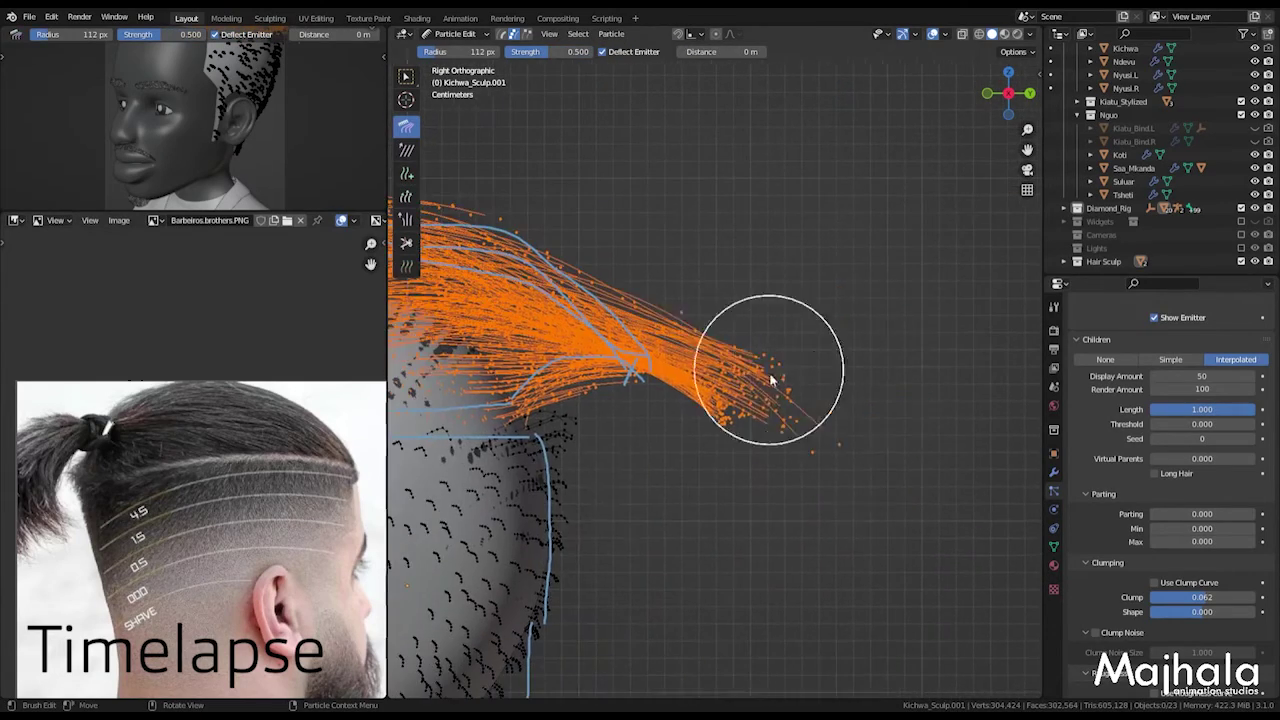
drag(771, 380, 806, 363)
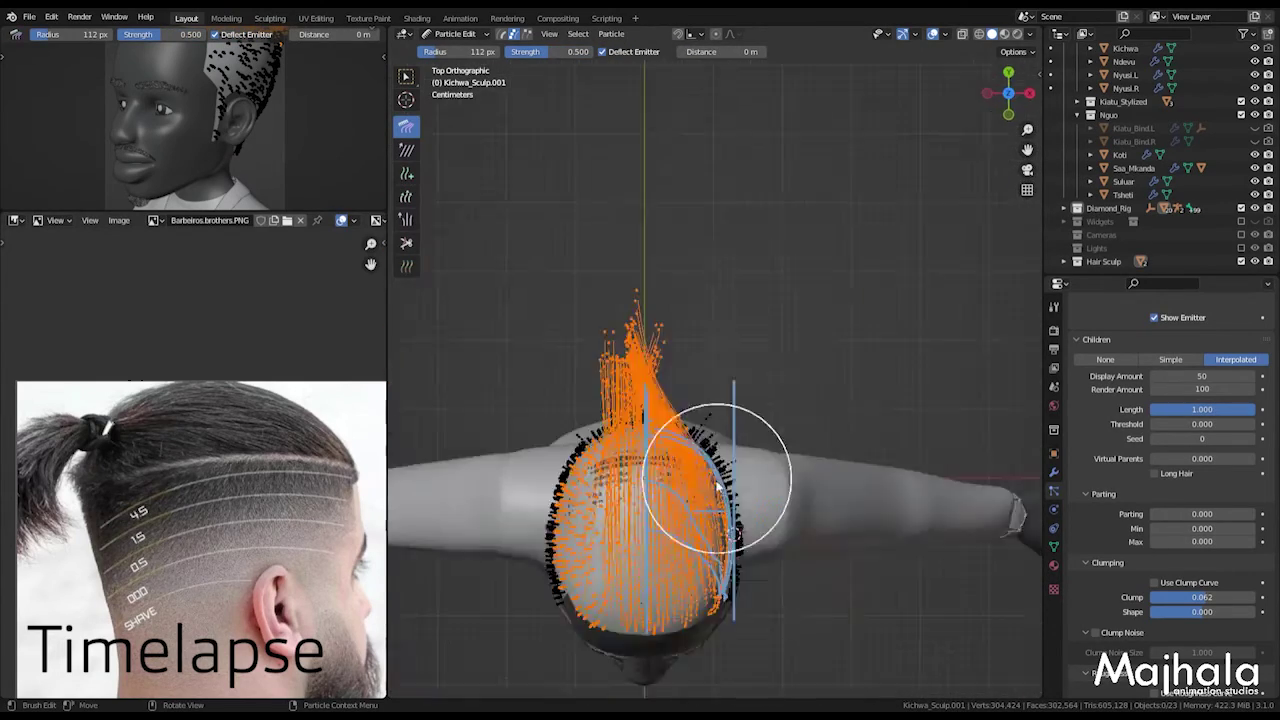
middle_drag(719, 486, 774, 377)
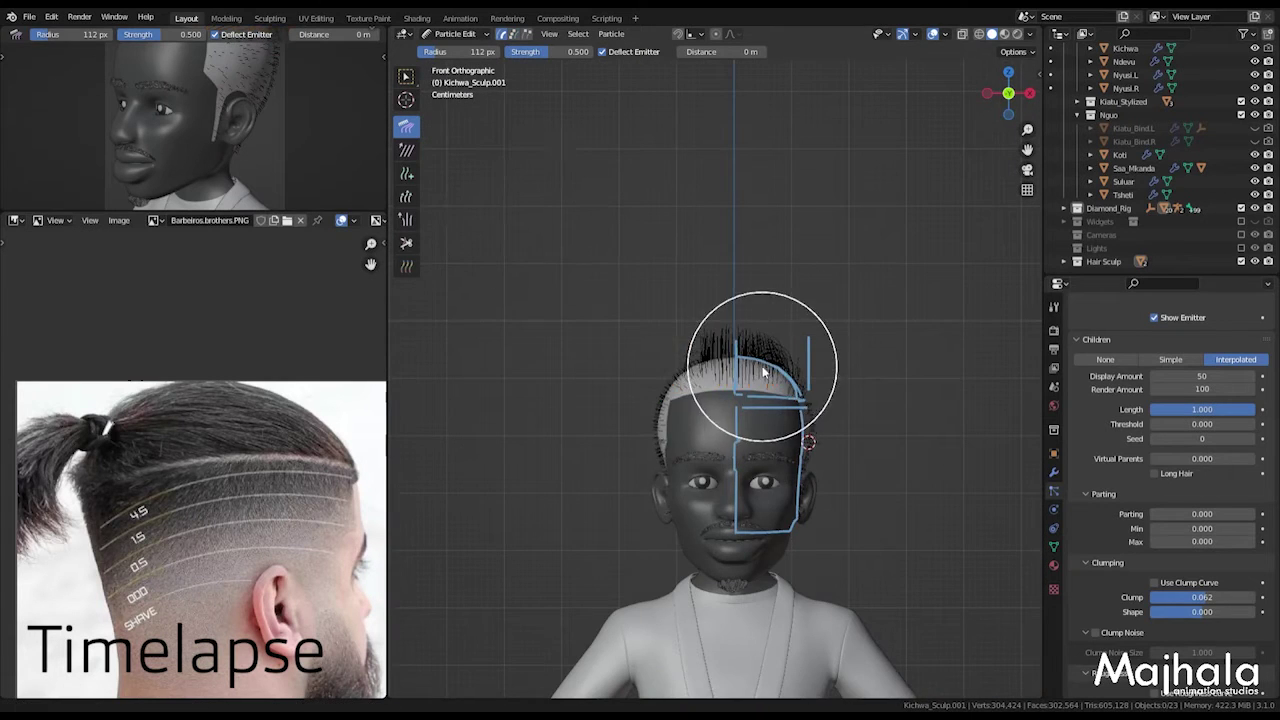
Step: Toggle wireframe display and inspect the hair from behind the head
key(shift+z)
key(shift+z)
key(n)
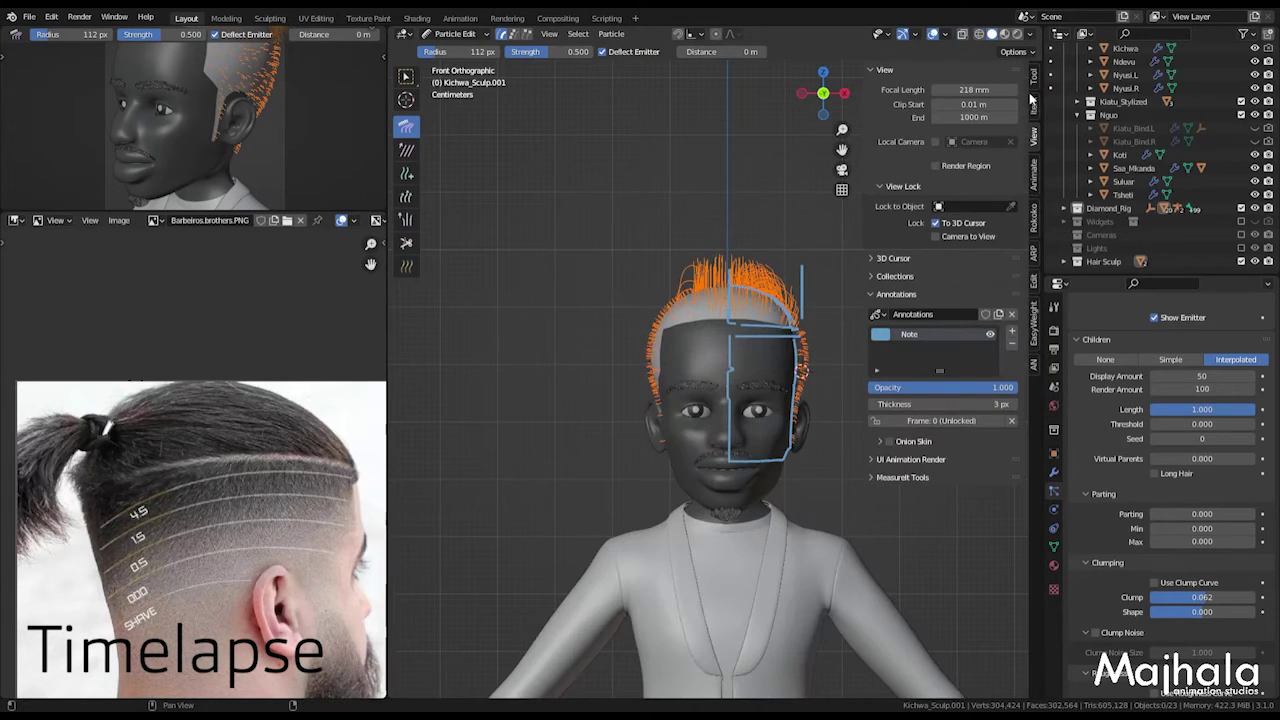
key(n)
right_click(571, 114)
key(Escape)
middle_drag(685, 97, 405, 178)
Step: Comb the top strands upward into a peak in the top view
click(406, 197)
middle_drag(686, 114, 943, 430)
click(406, 126)
middle_drag(650, 400, 901, 425)
middle_drag(853, 284, 647, 477)
scroll(647, 477, up, 3)
scroll(648, 484, down, 4)
key(KP_7)
mouse_move(823, 309)
mouse_down()
mouse_move(749, 286)
mouse_move(793, 190)
mouse_move(808, 200)
mouse_move(772, 184)
mouse_move(800, 200)
mouse_move(749, 194)
mouse_move(680, 271)
mouse_move(885, 280)
mouse_up()
Step: Trim the hair tip shorter with the Cut brush from the right side
key(KP_3)
shift+middle_drag(1046, 309, 951, 309)
click(406, 243)
drag(917, 277, 885, 333)
click(406, 196)
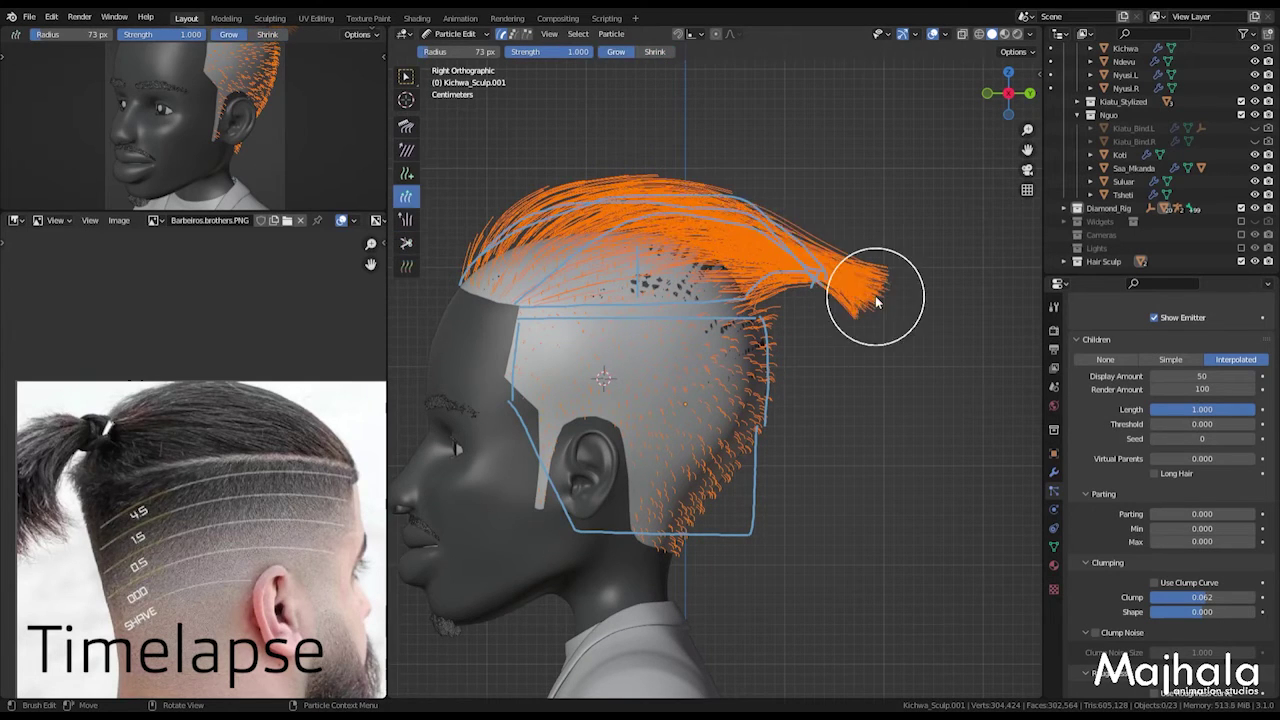
key(KP_7)
Step: Leave Particle Edit and return the head to Object Mode
click(549, 33)
key(KP_3)
click(406, 125)
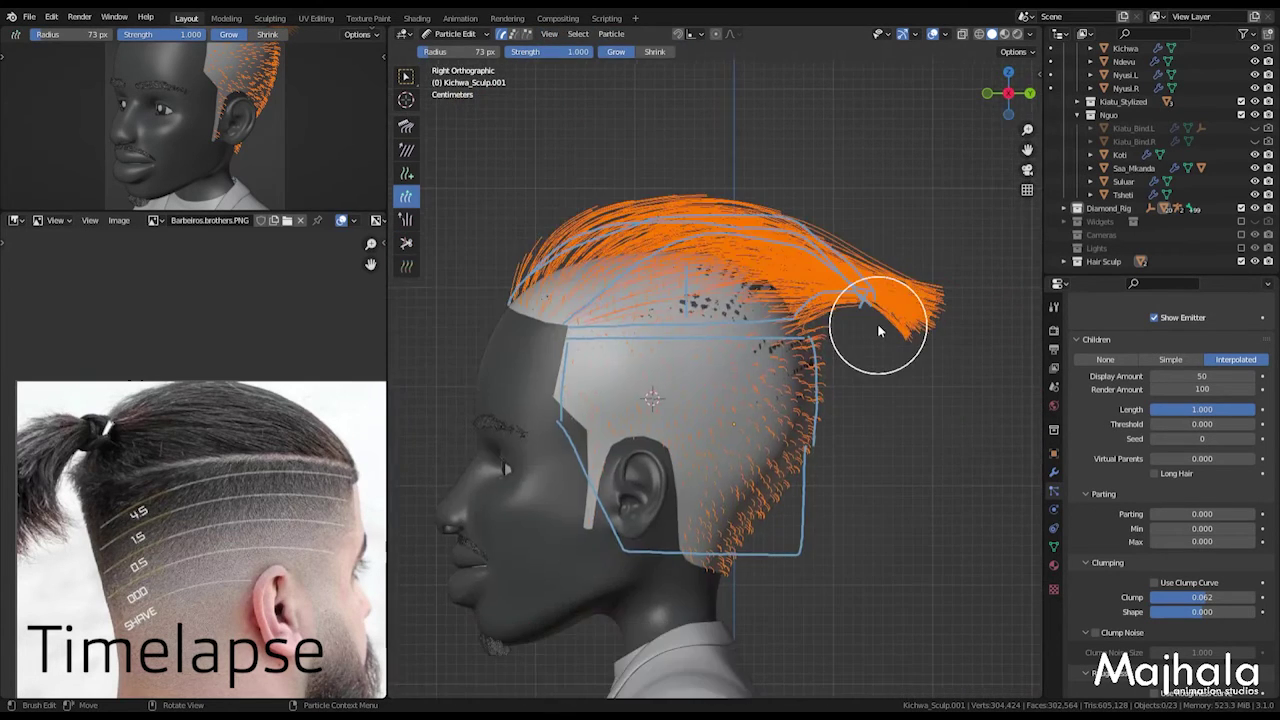
scroll(877, 323, up, 5)
key(ctrl+Tab)
click(938, 227)
scroll(891, 291, down, 4)
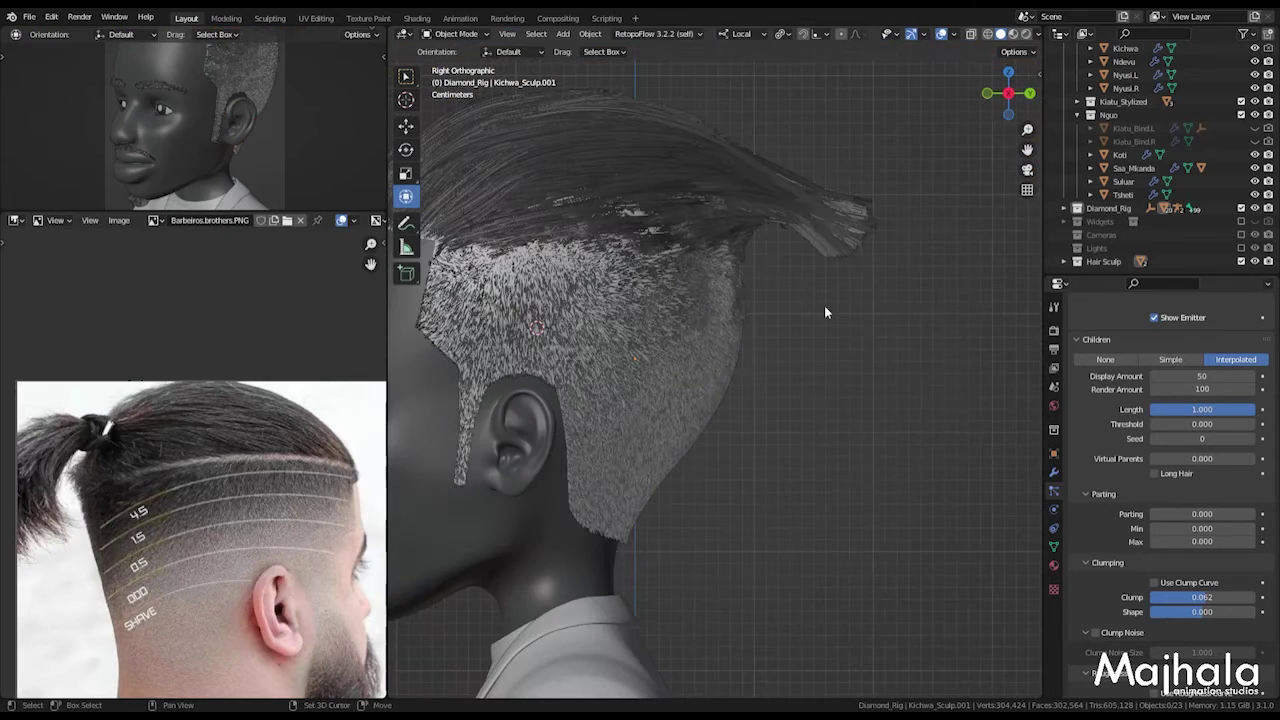
Step: Put the head into Texture Paint mode and zoom the image editor onto its UVs
shift+middle_drag(824, 305, 895, 316)
scroll(796, 304, down, 3)
key(ctrl+Tab)
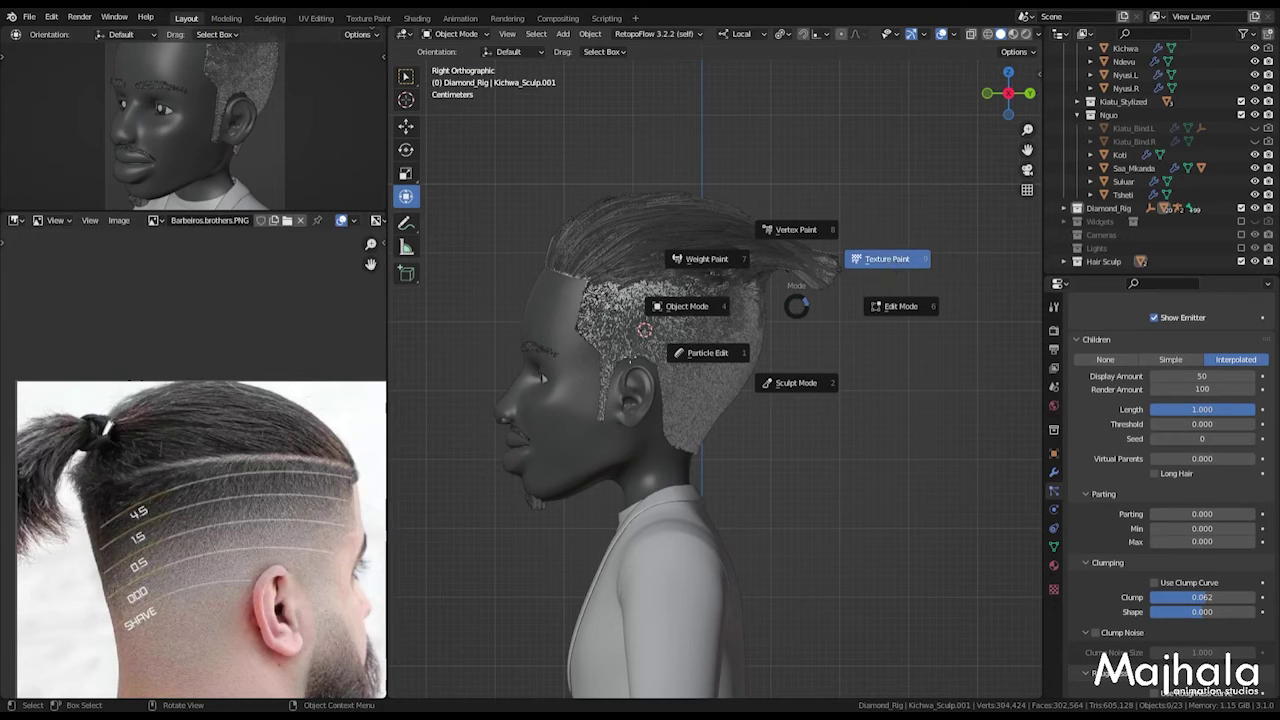
click(887, 259)
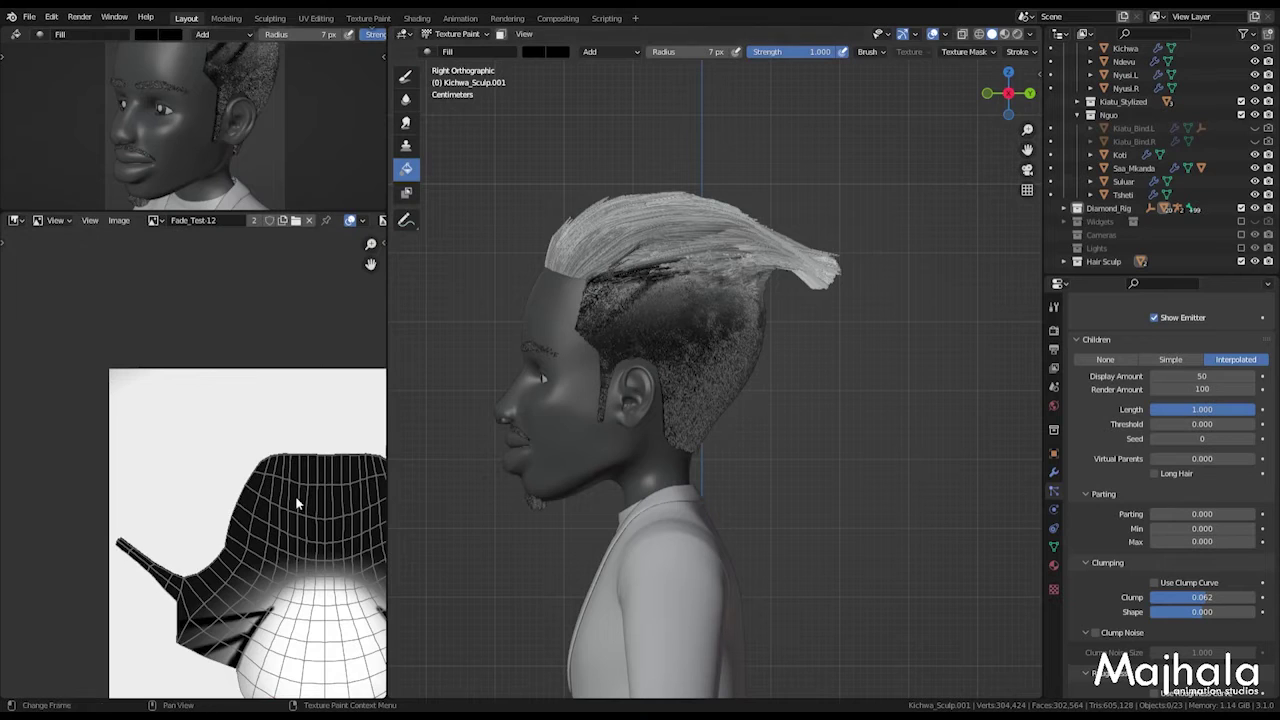
scroll(323, 434, down, 2)
scroll(251, 463, up, 4)
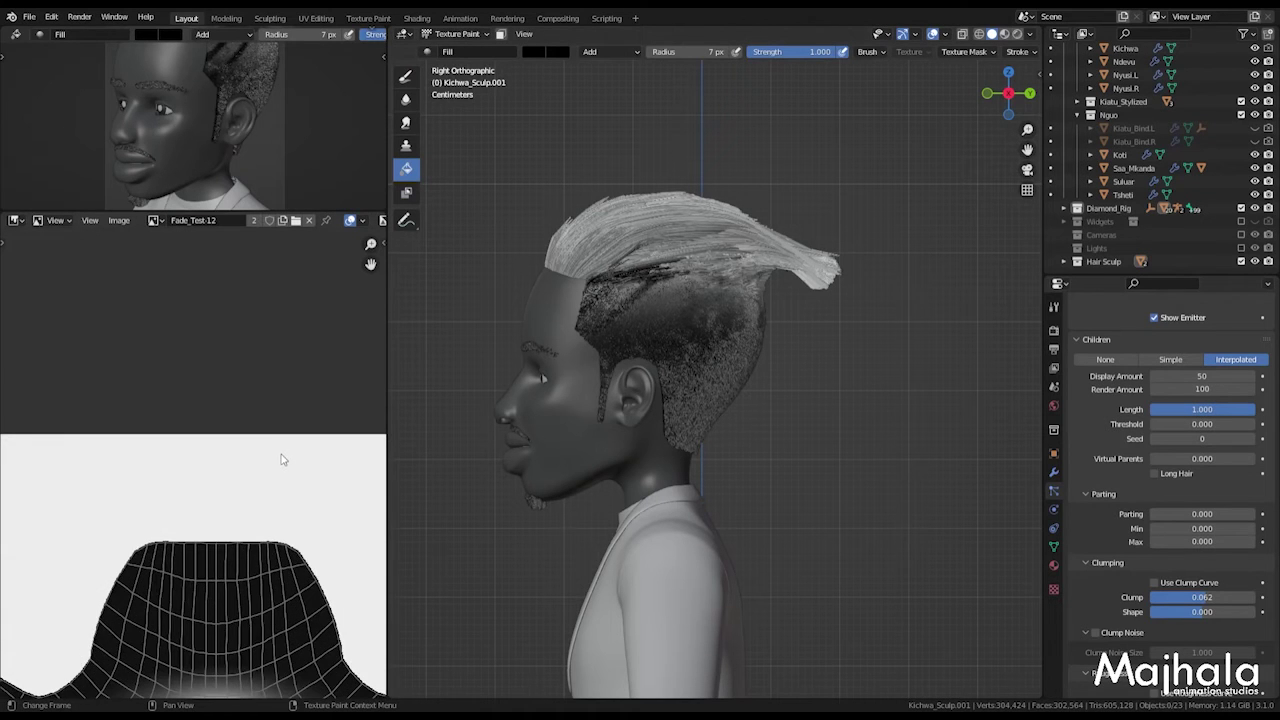
Step: Unlink Fade_Test-12 from the image editor
scroll(288, 475, down, 2)
scroll(97, 583, up, 1)
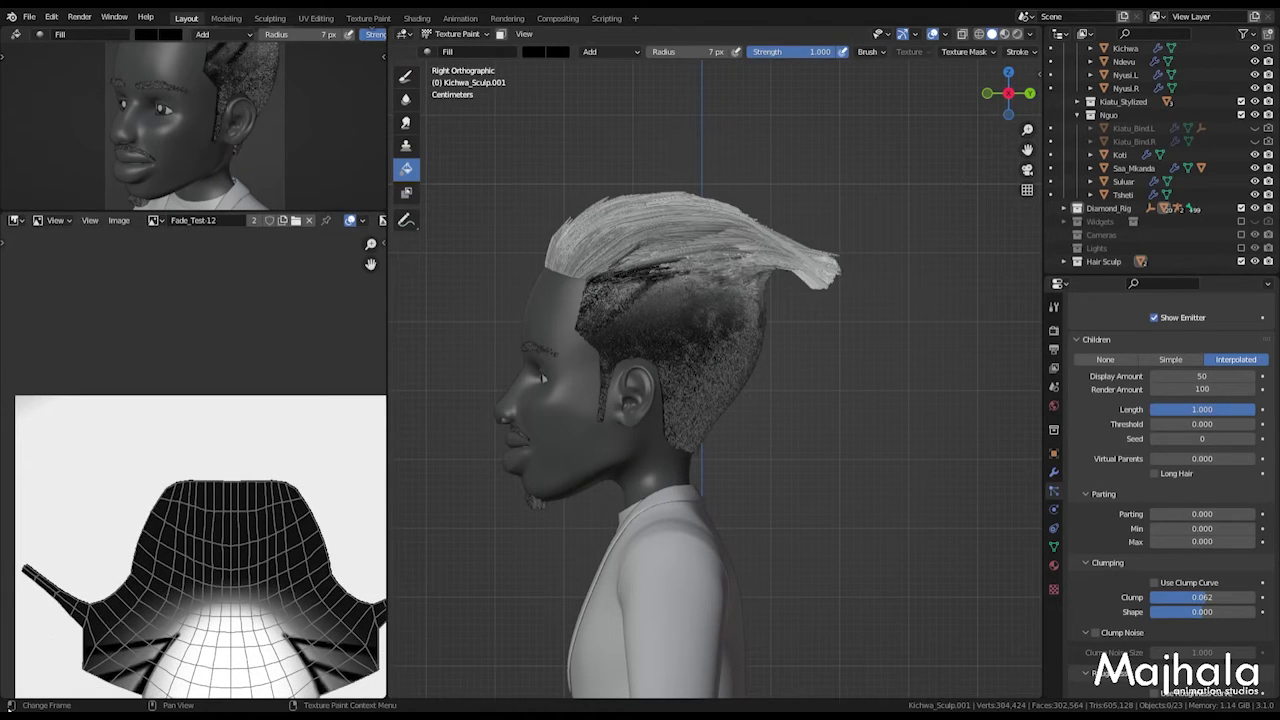
click(309, 220)
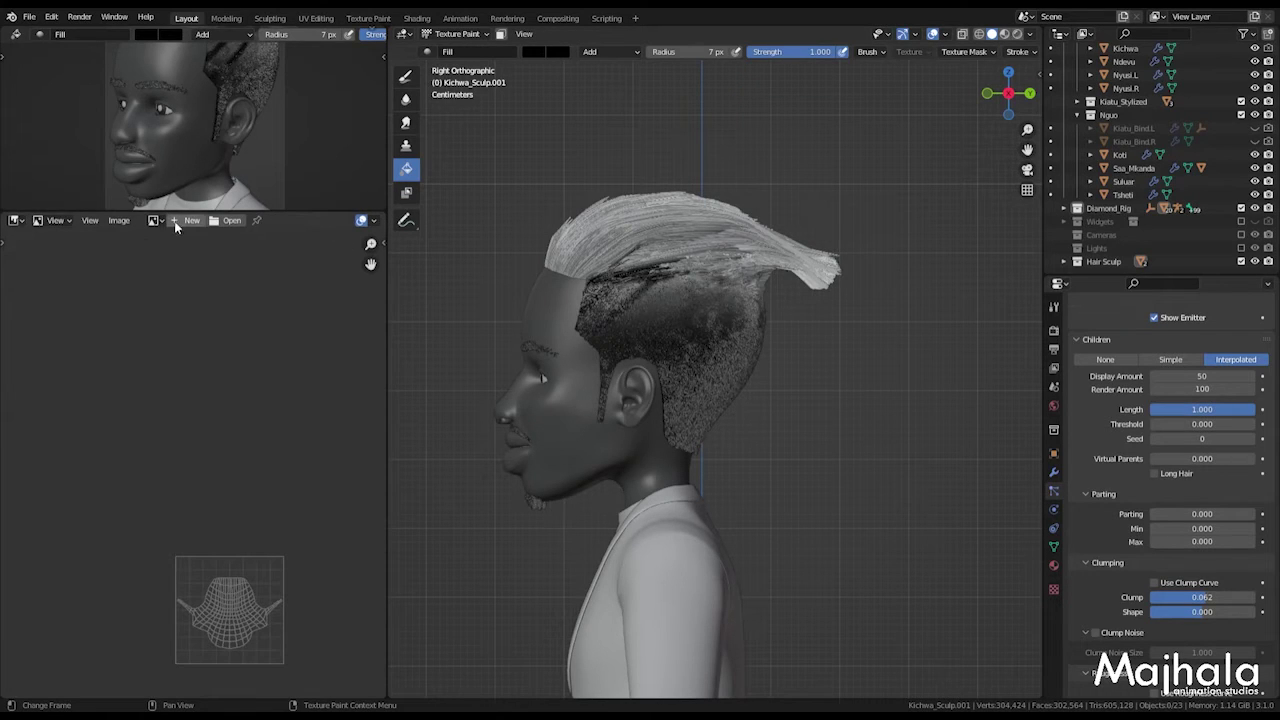
Step: Search the image list for 'bro' and load Barbeiros.brothers.PNG
click(156, 221)
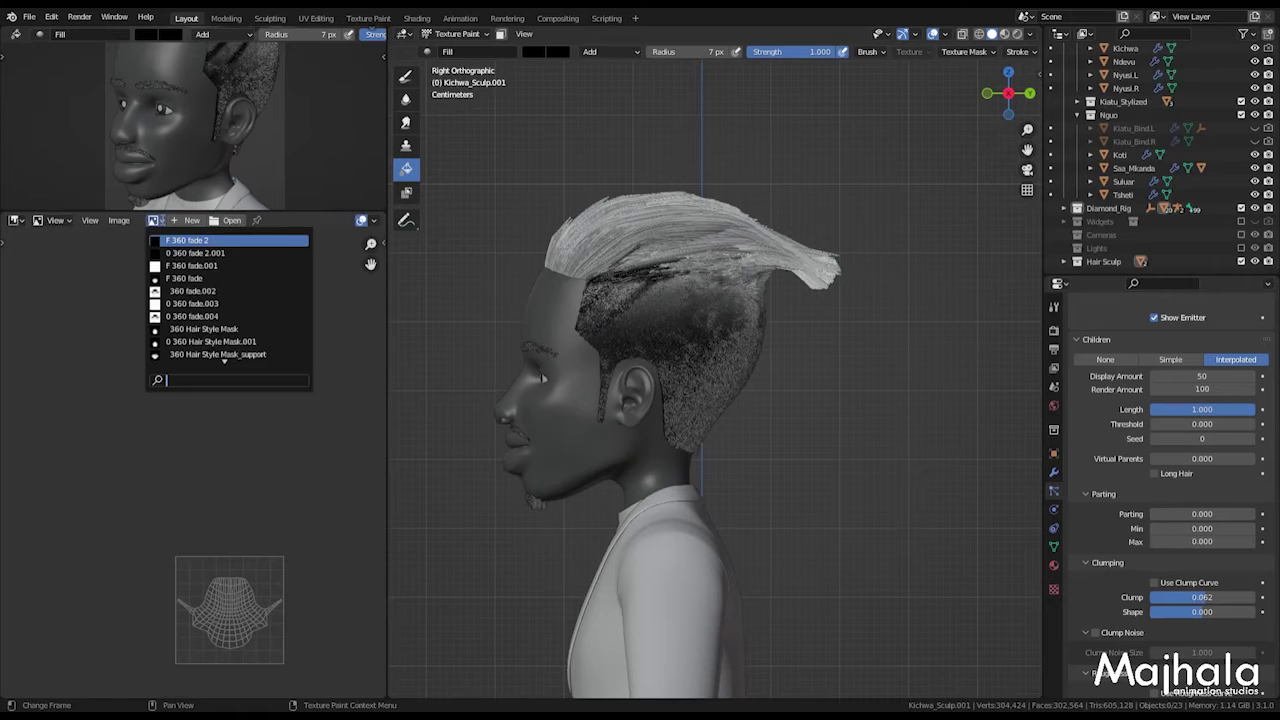
click(161, 219)
click(161, 219)
click(161, 219)
click(161, 219)
text(c)
key(BackSpace)
text(bro)
key(Return)
click(161, 218)
scroll(137, 488, down, 5)
scroll(170, 460, up, 5)
scroll(203, 438, down, 1)
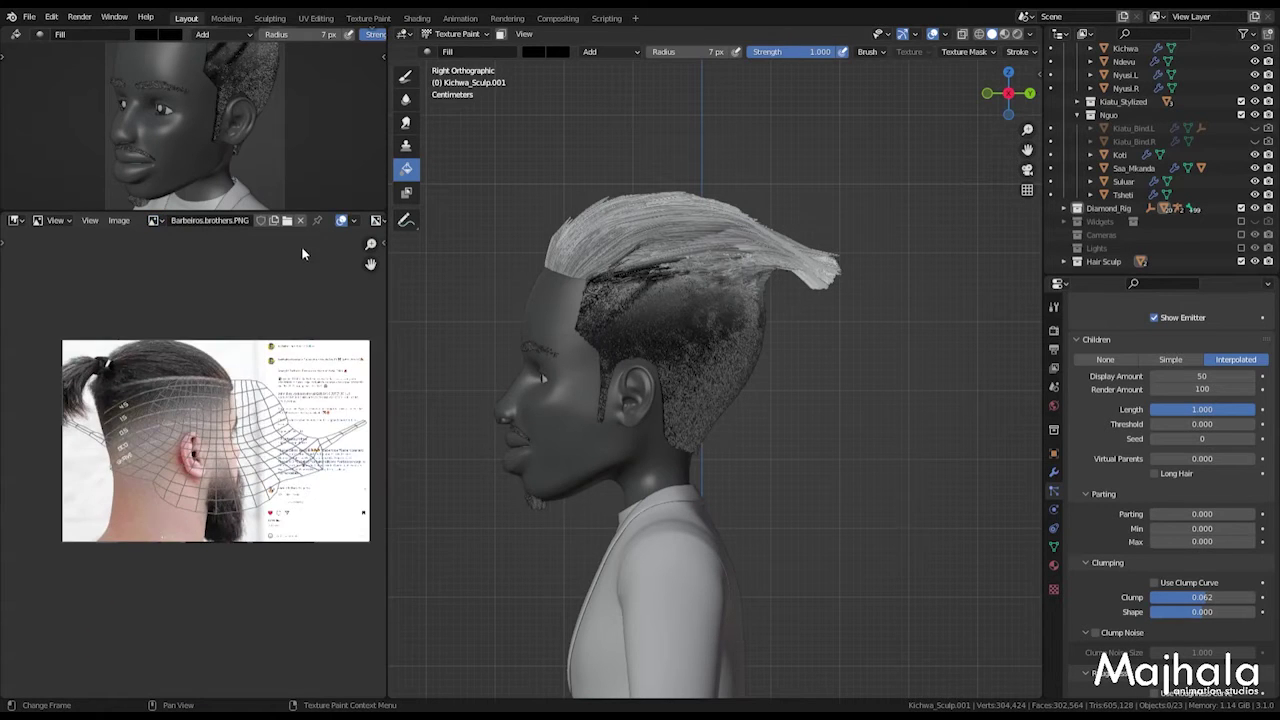
Step: Show the 3D view sidebar's brush and texture slot settings
click(356, 222)
key(n)
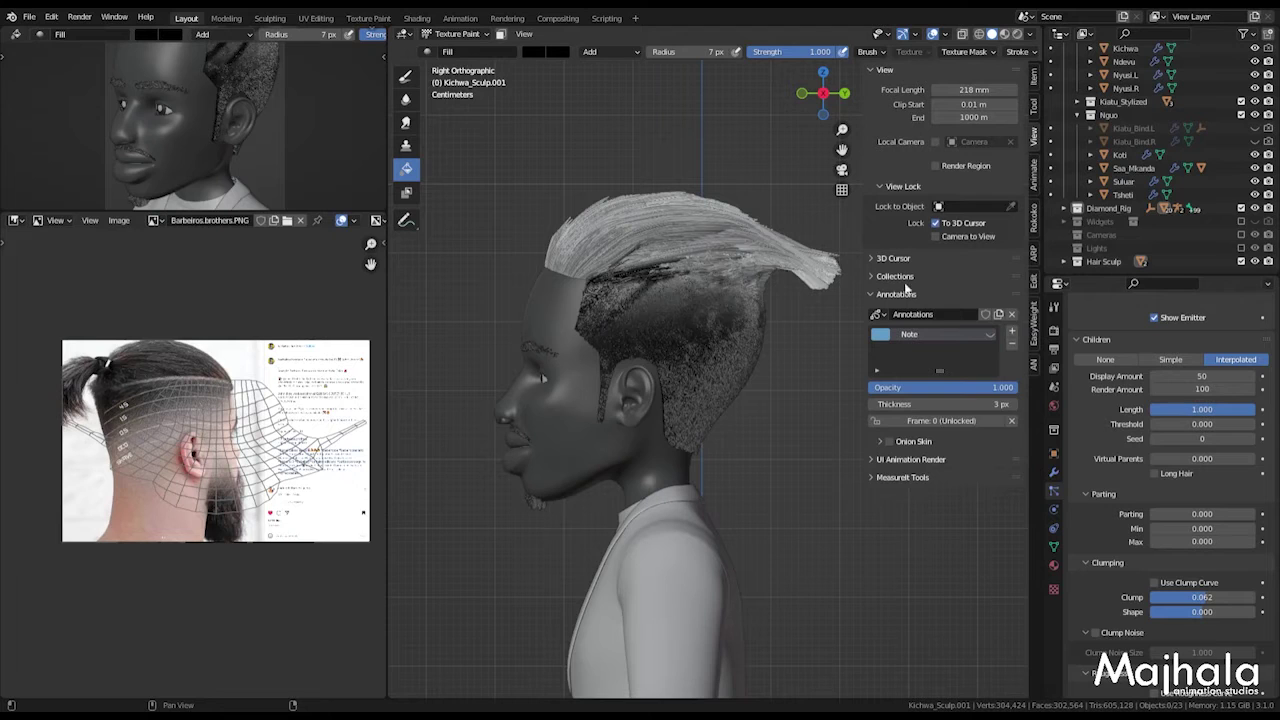
click(1036, 80)
click(1036, 108)
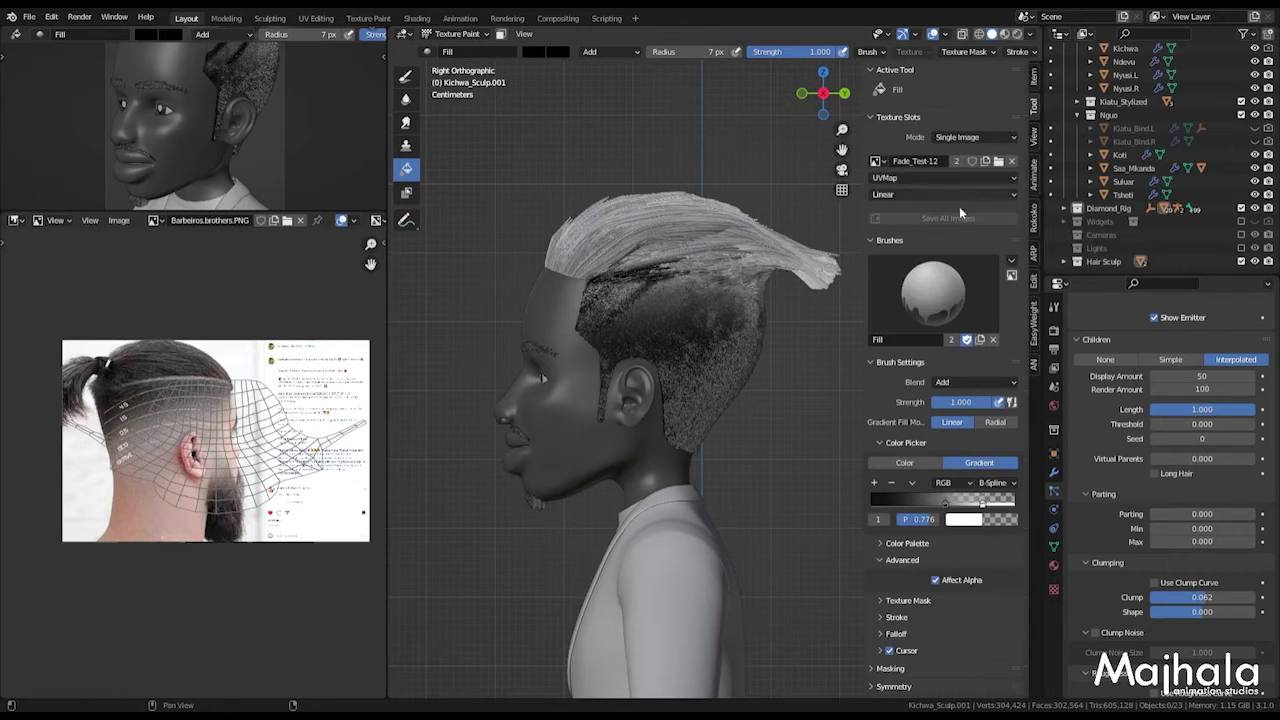
Step: Remove Fade_Test-12 from the paint slot, keep Single Image mode, and start a new image
click(1011, 160)
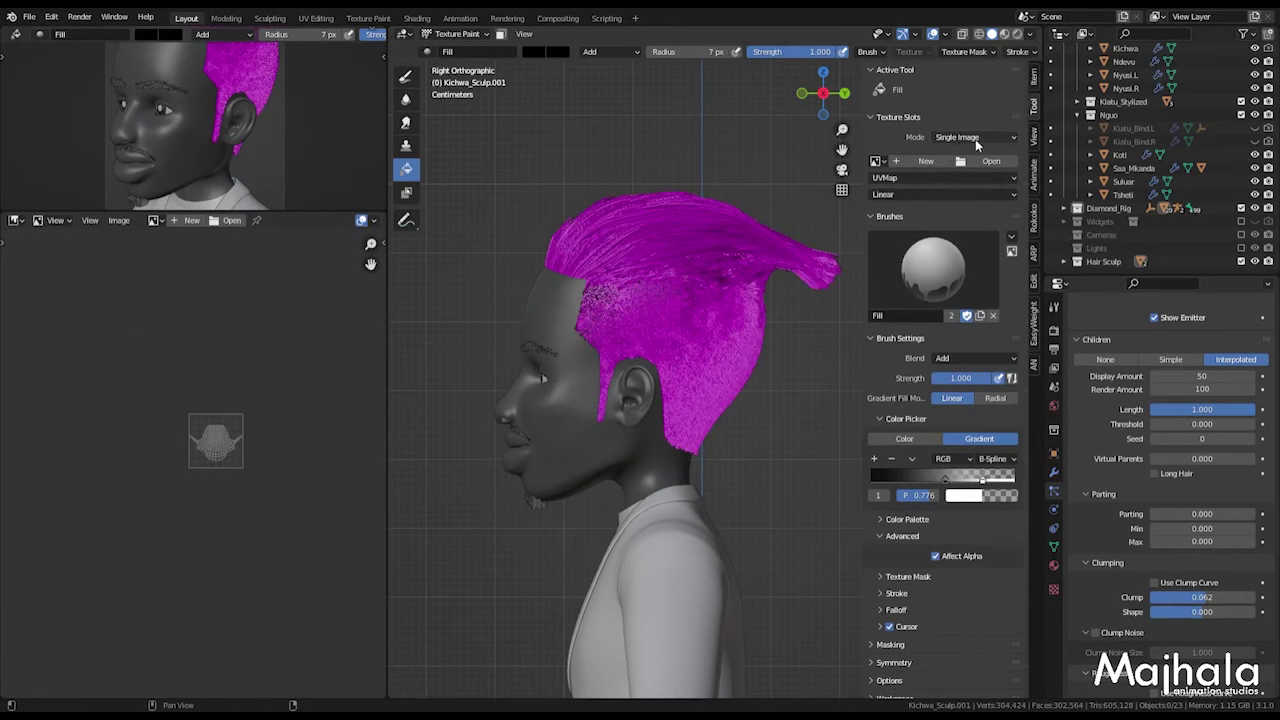
click(949, 140)
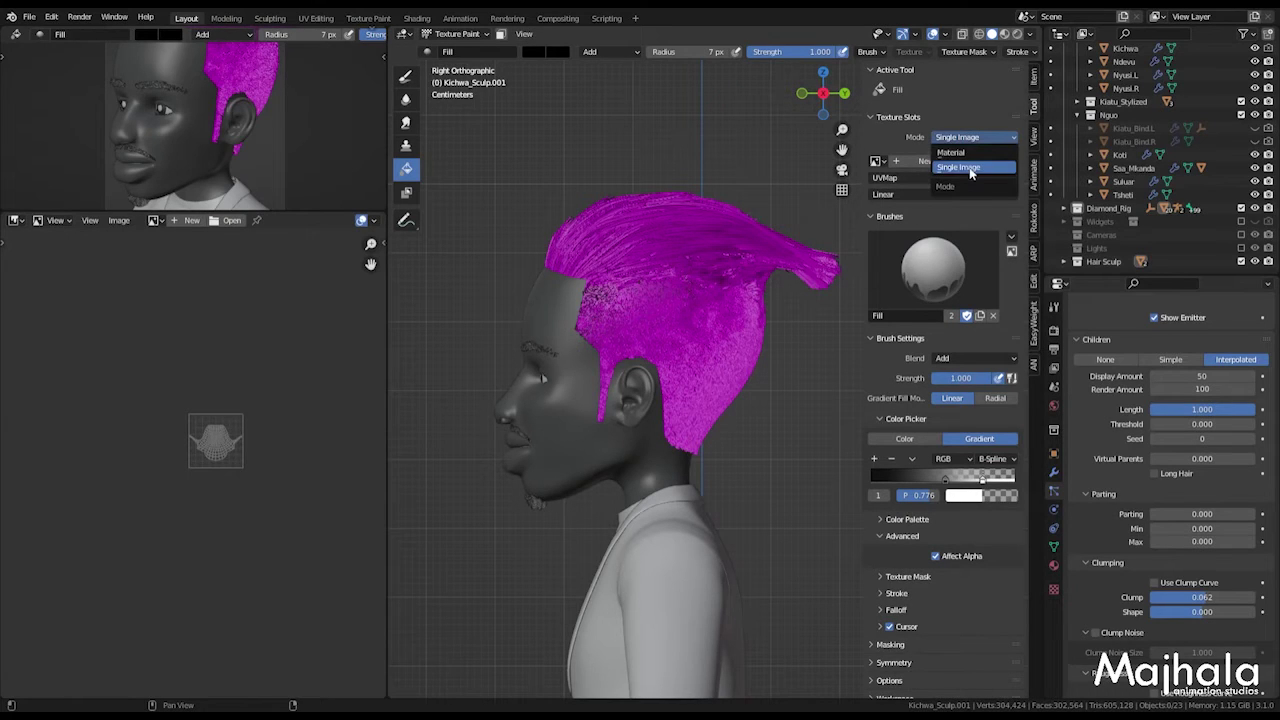
click(960, 167)
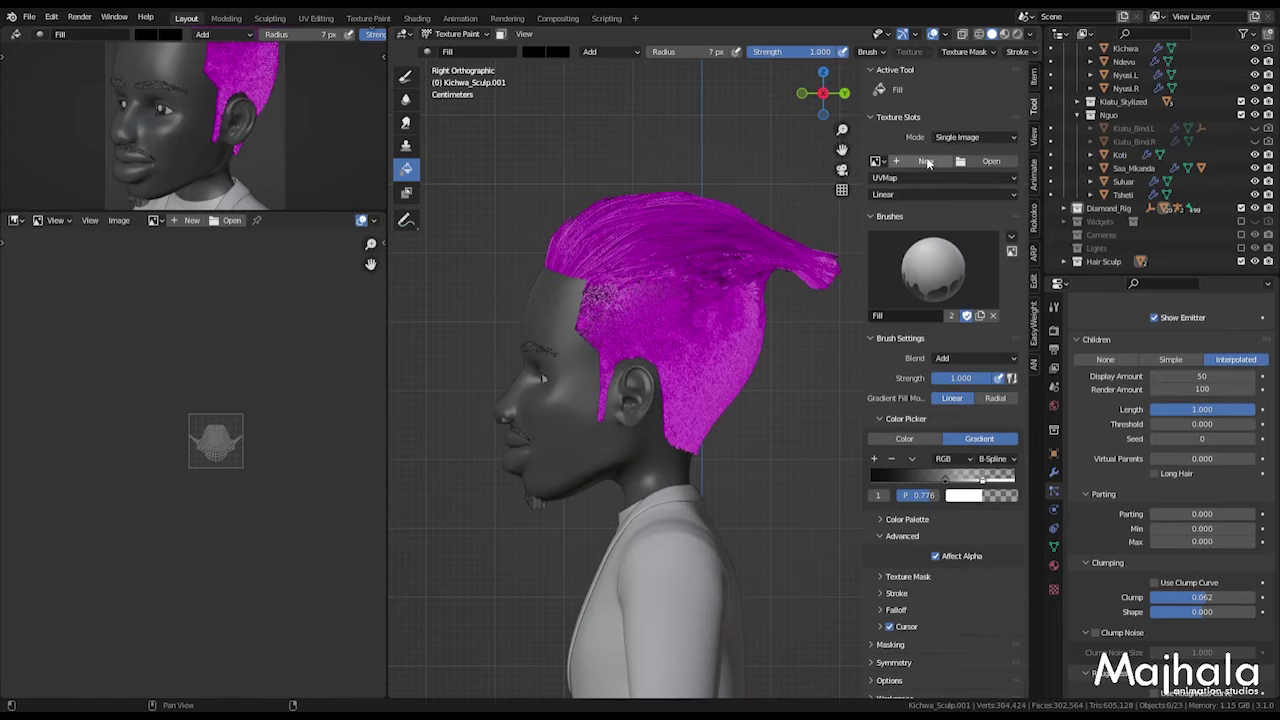
click(926, 161)
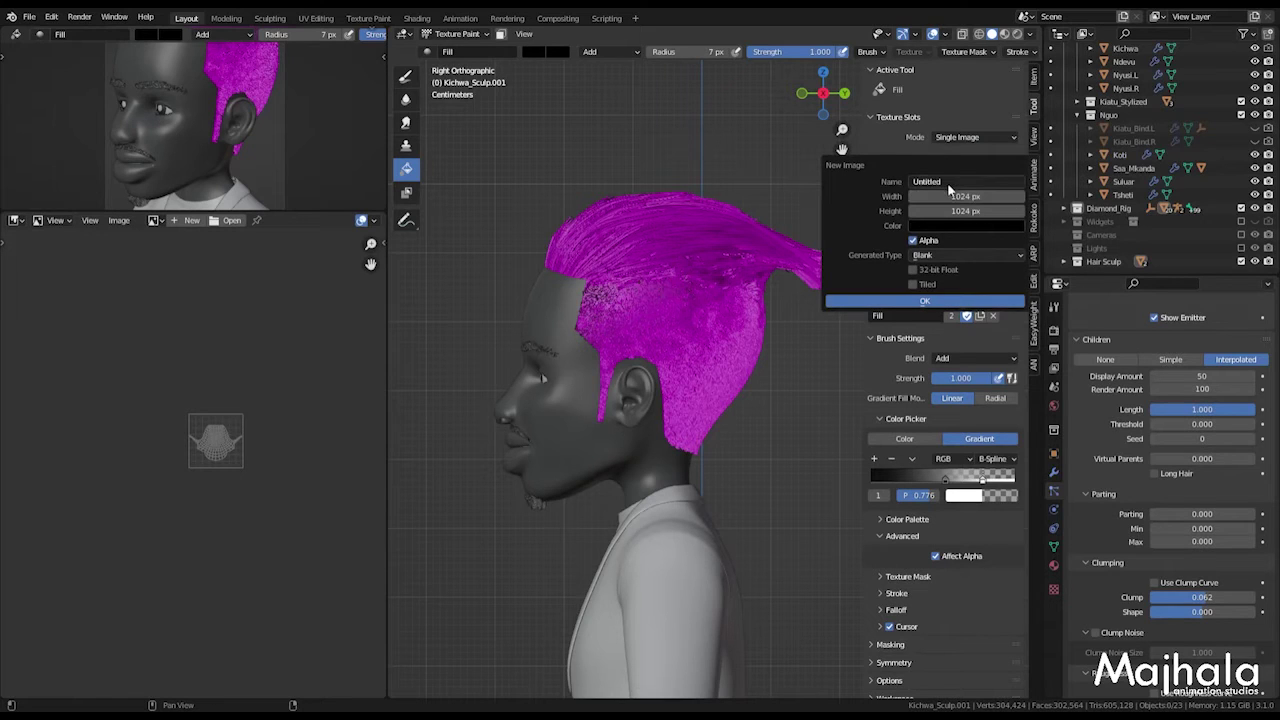
Step: Create a white 1024×1024 image named Fade as the paint texture
click(947, 182)
text(Fade)
click(966, 225)
drag(965, 191, 1005, 191)
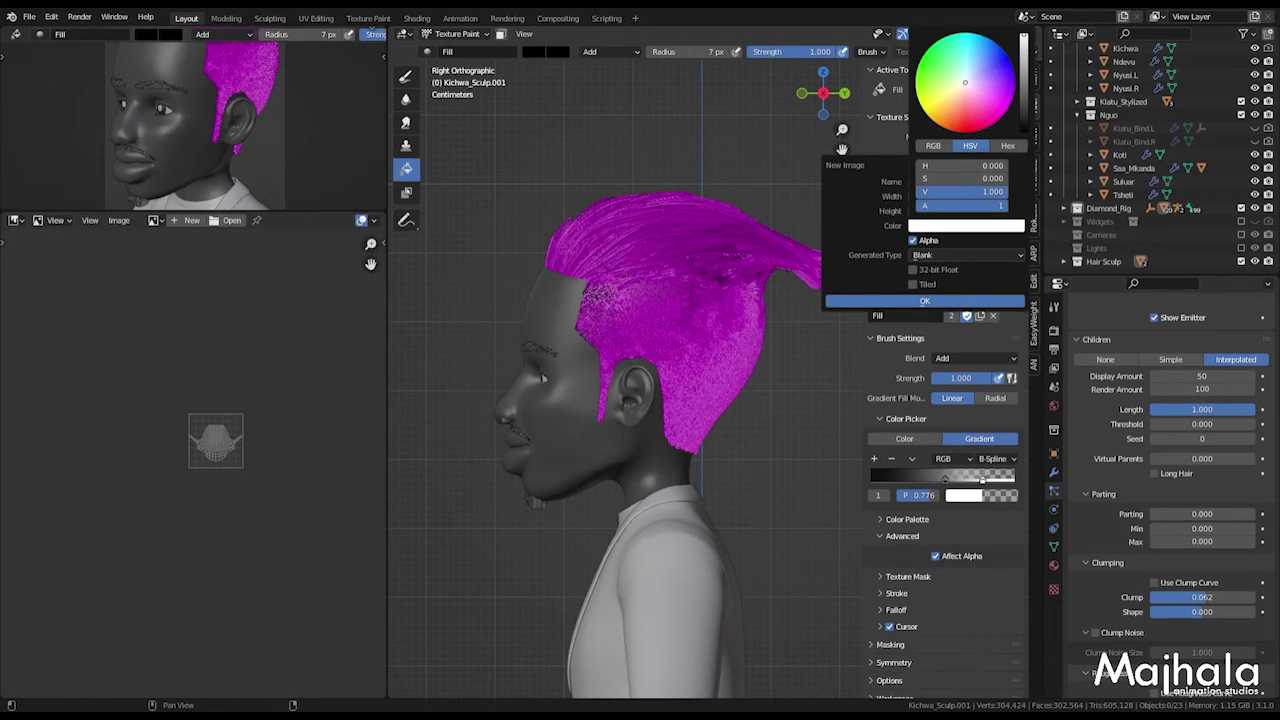
click(924, 303)
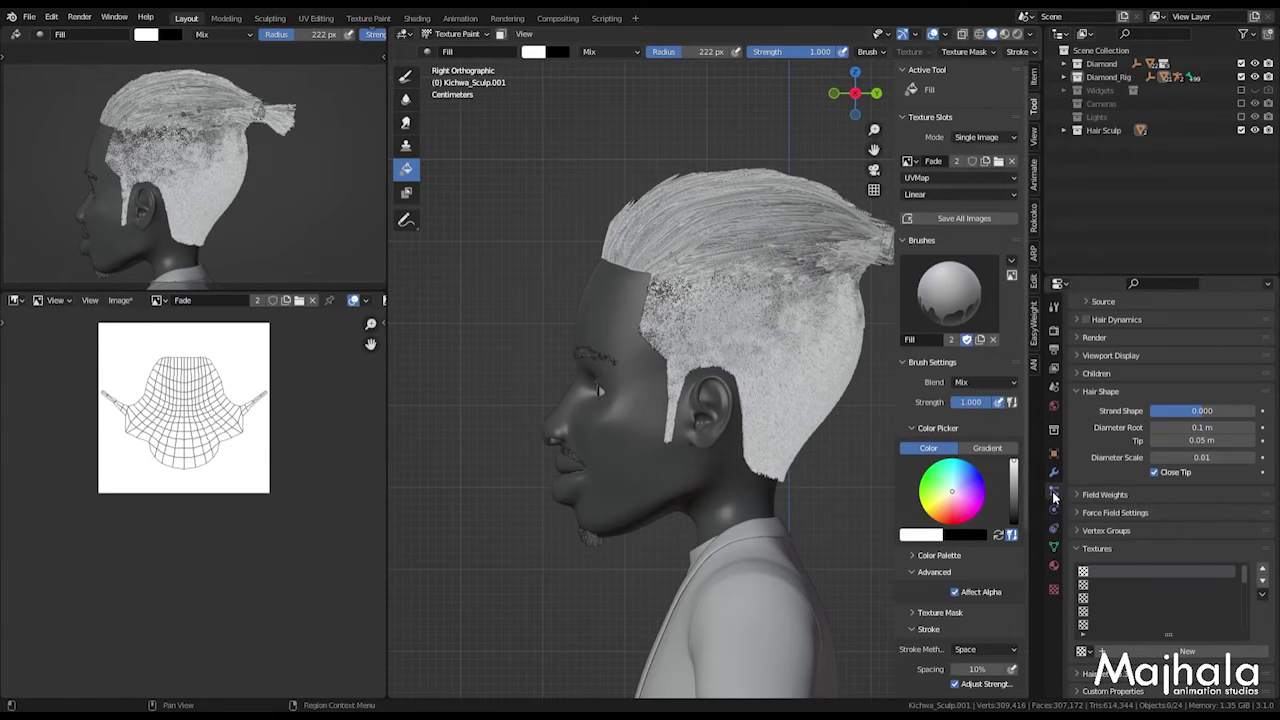
Step: Collapse Emission, add a new hair particle texture and start naming it 'Fade HairCut with s'
scroll(1072, 491, up, 6)
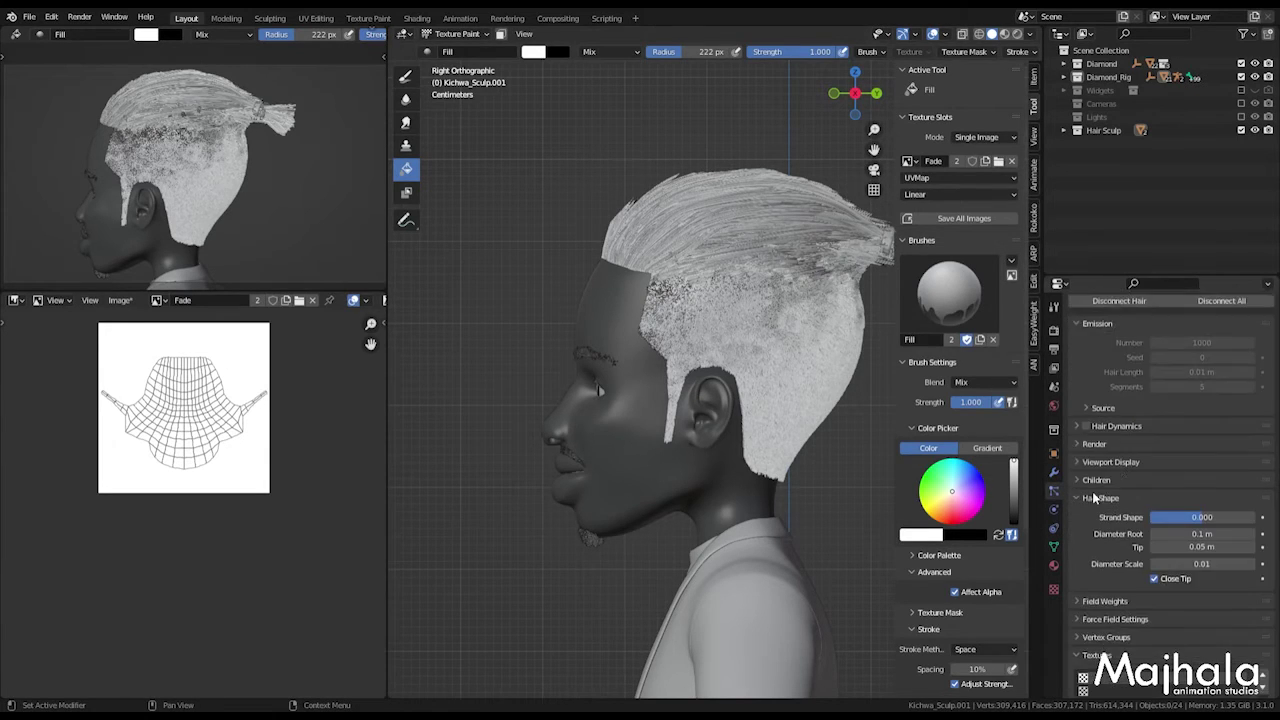
click(1076, 457)
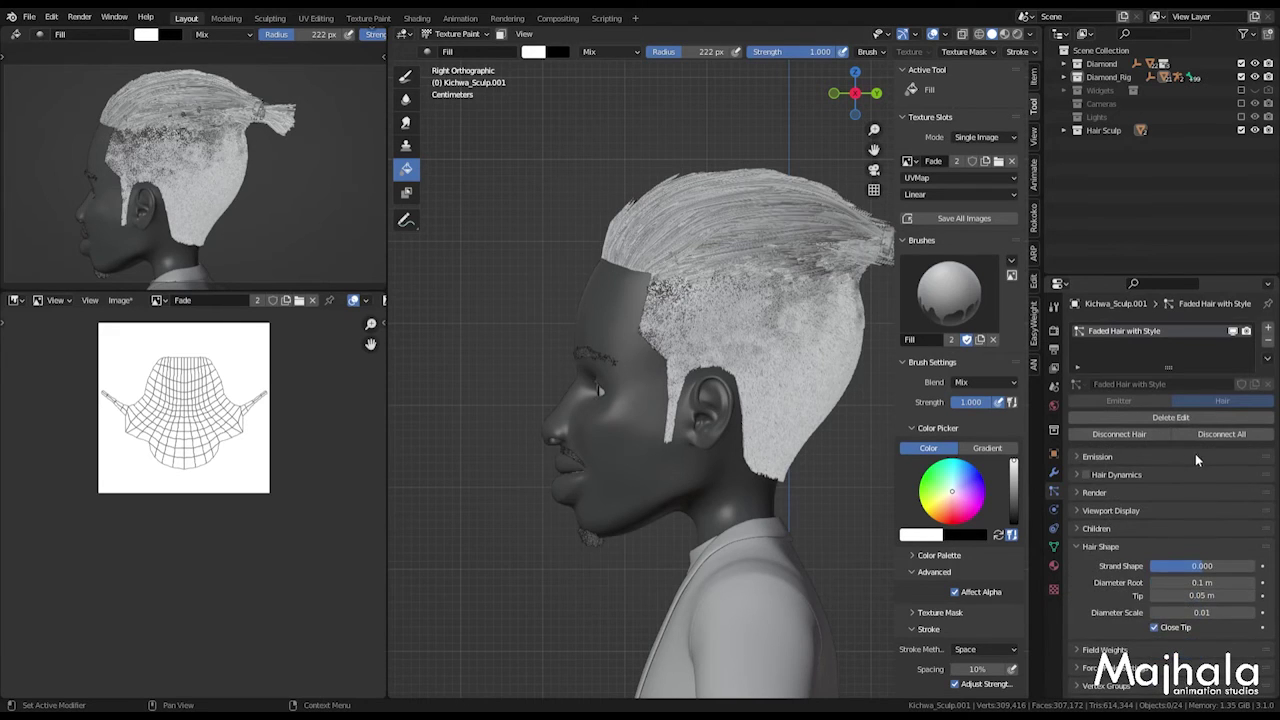
scroll(1212, 480, down, 4)
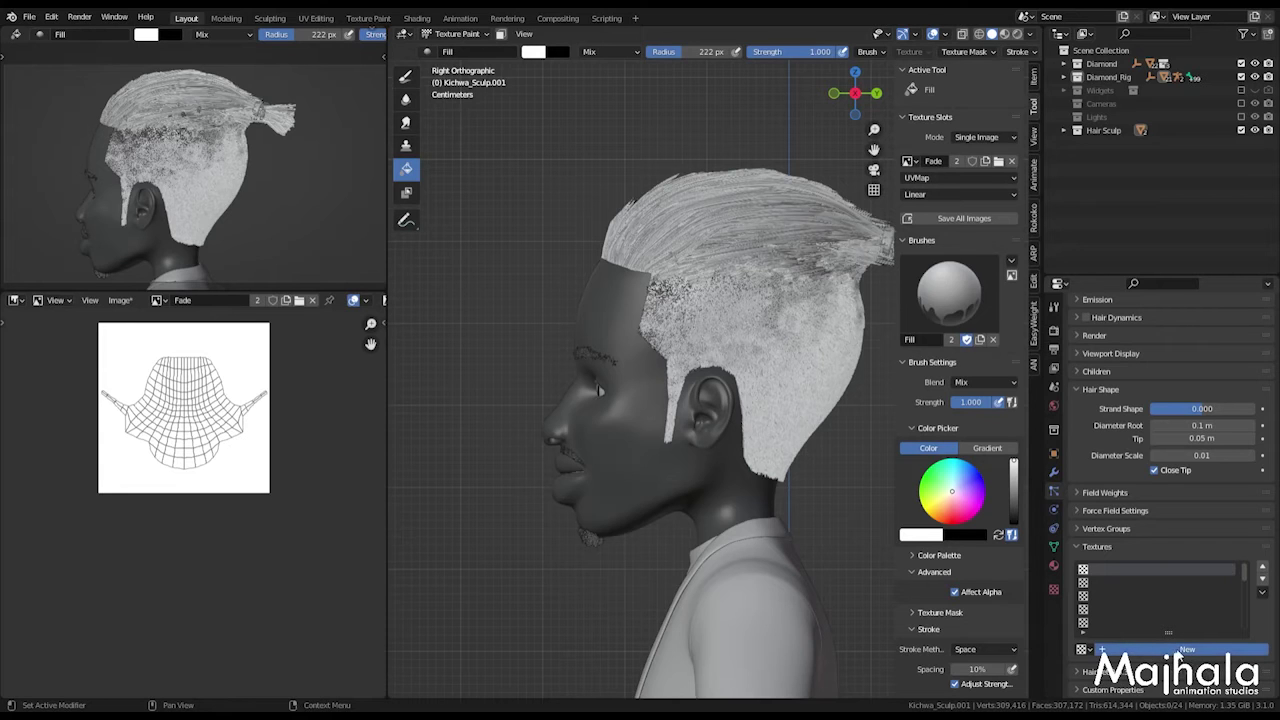
click(1184, 650)
double_click(1165, 648)
text(Fade)
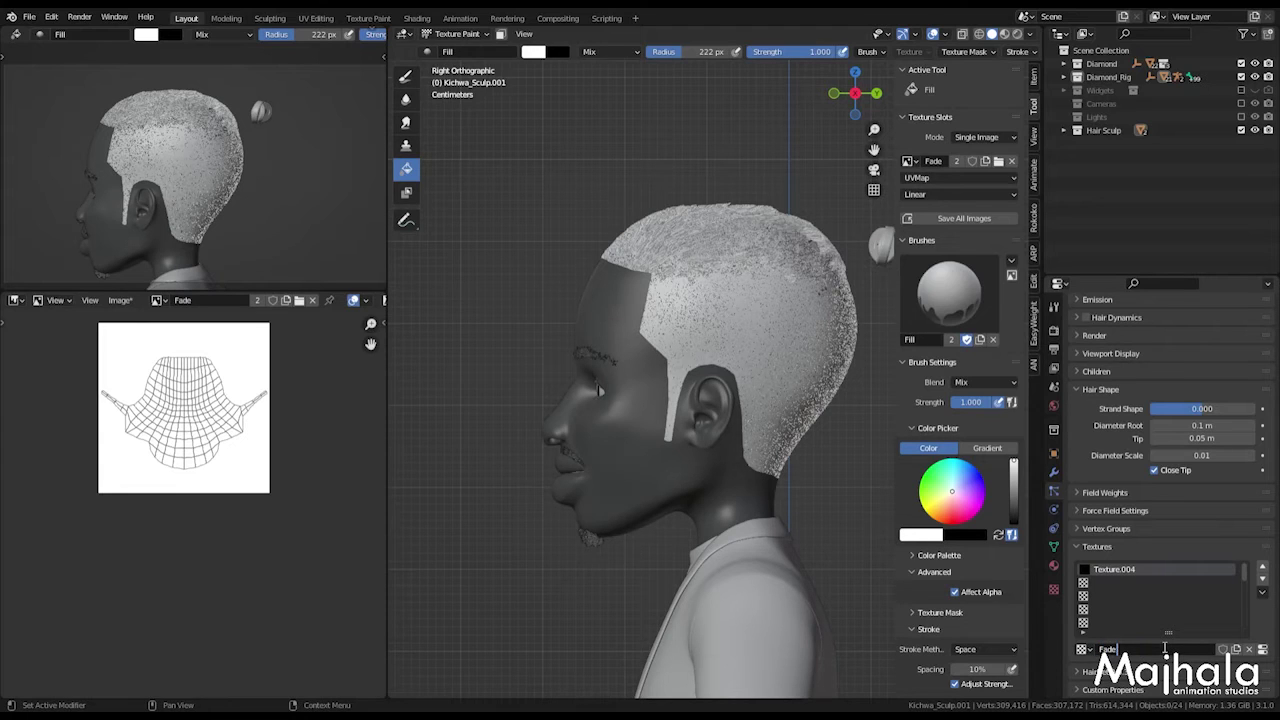
text( HairCut with s)
Step: Confirm the name 'Fade HairCut with style', review its 0.900 Hair Length influence, and enter Edit Mode
key(Return)
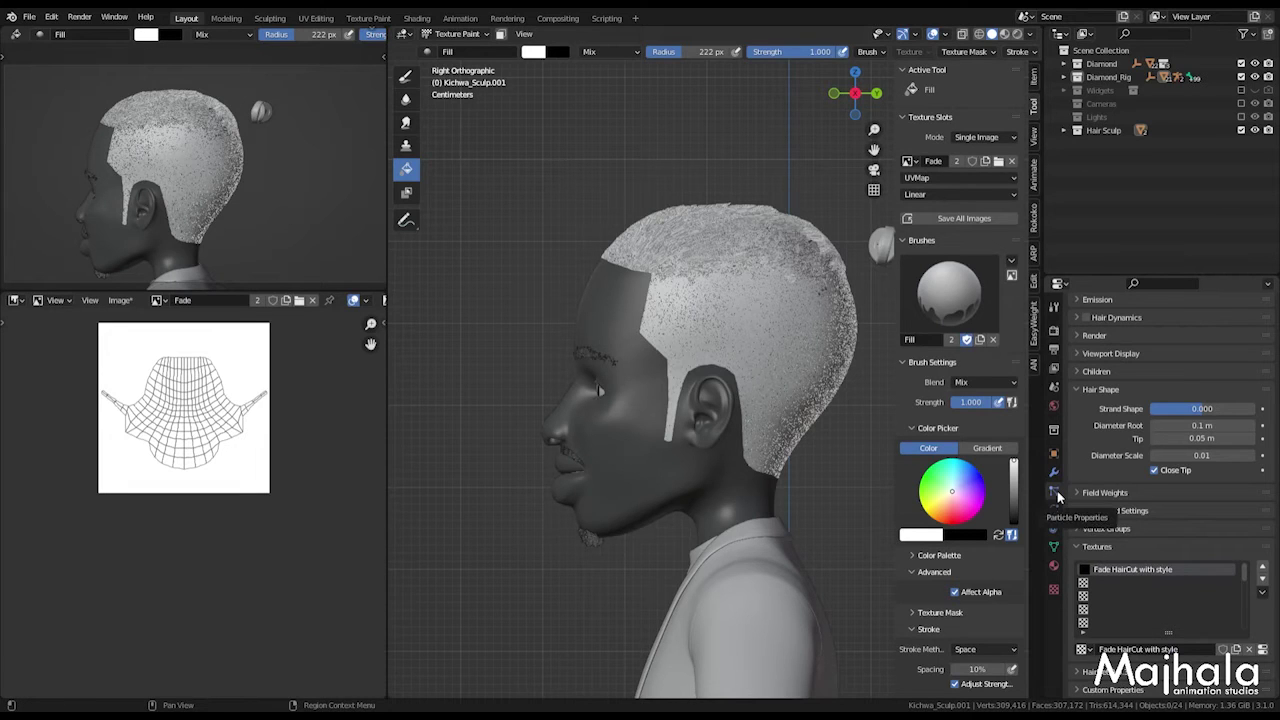
click(1264, 650)
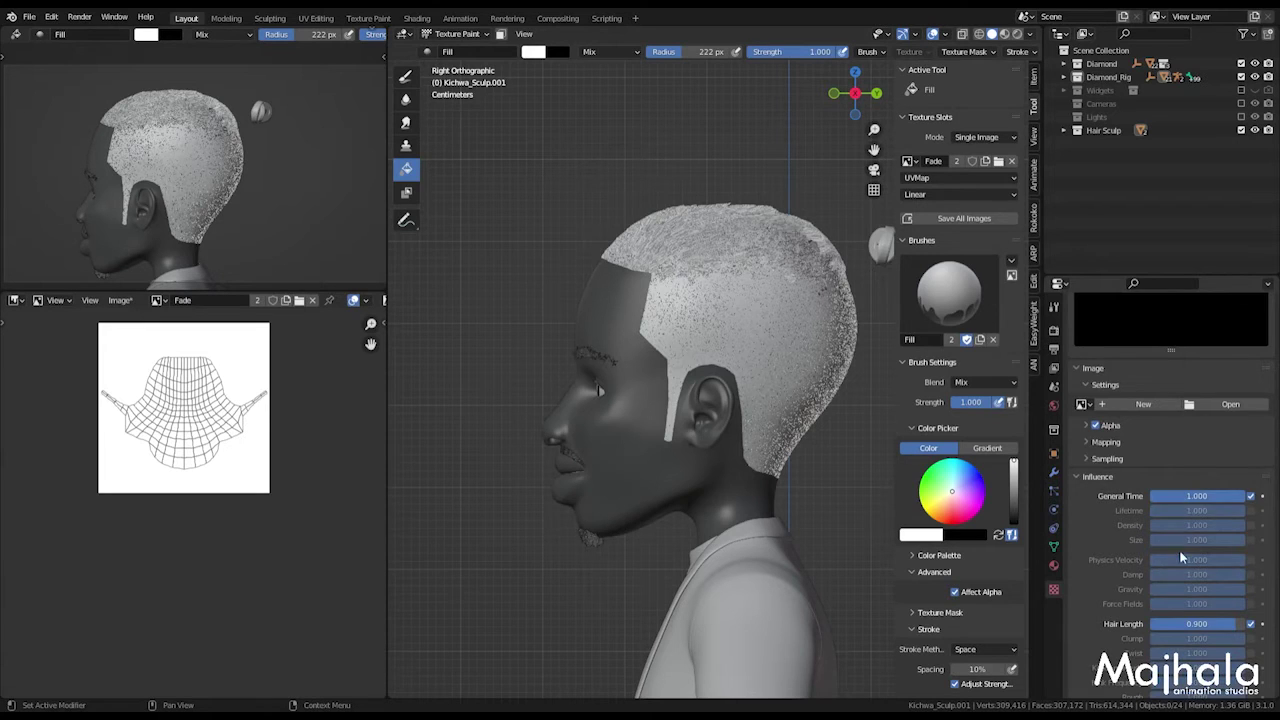
scroll(1180, 557, down, 2)
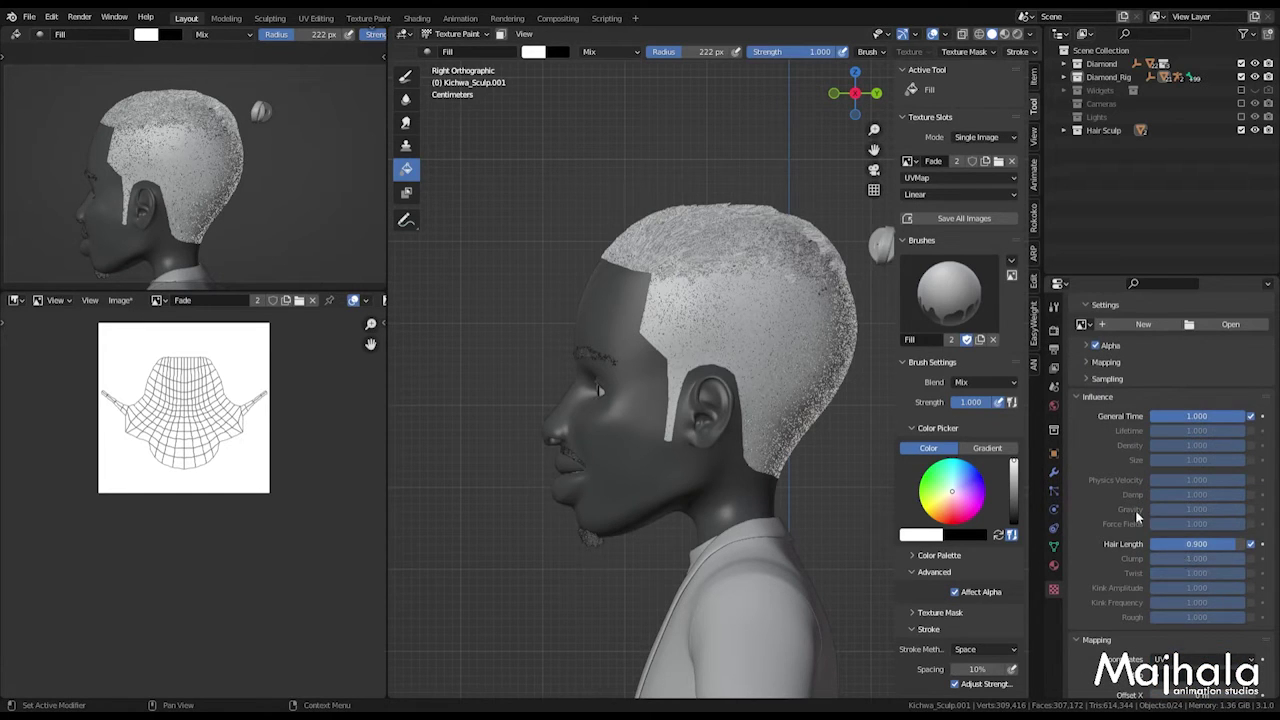
scroll(1135, 509, down, 3)
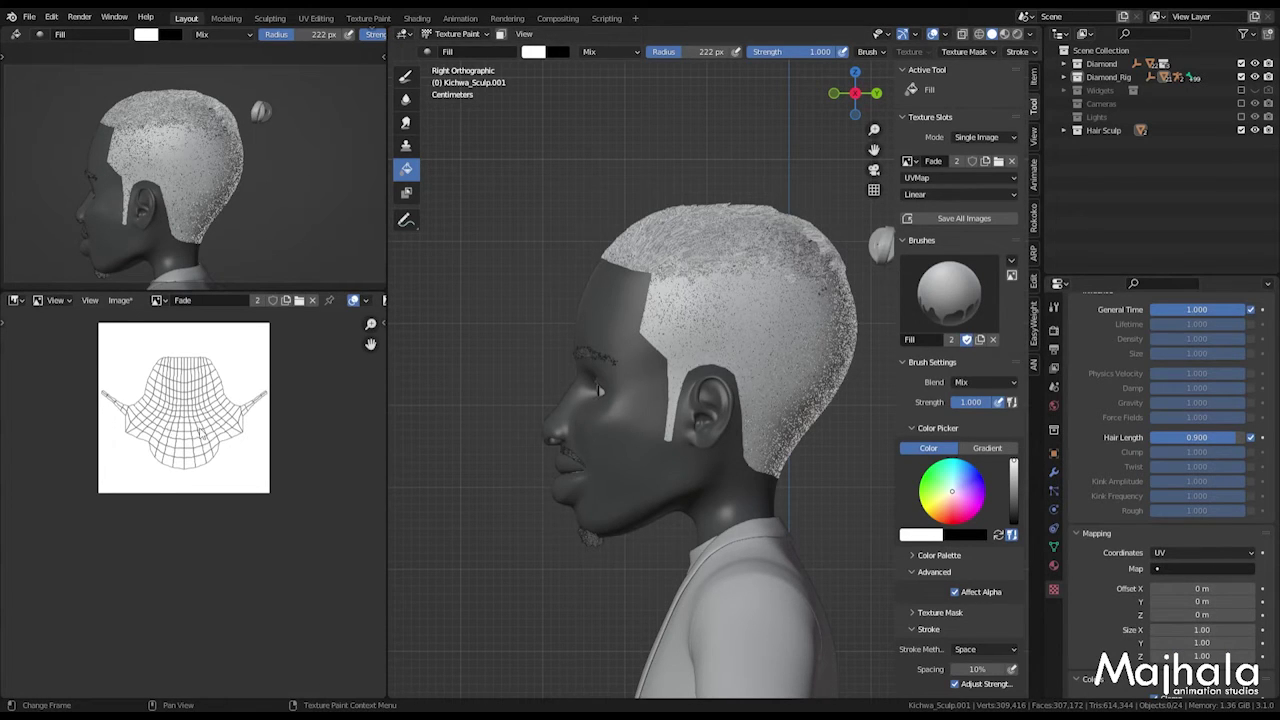
scroll(200, 432, up, 3)
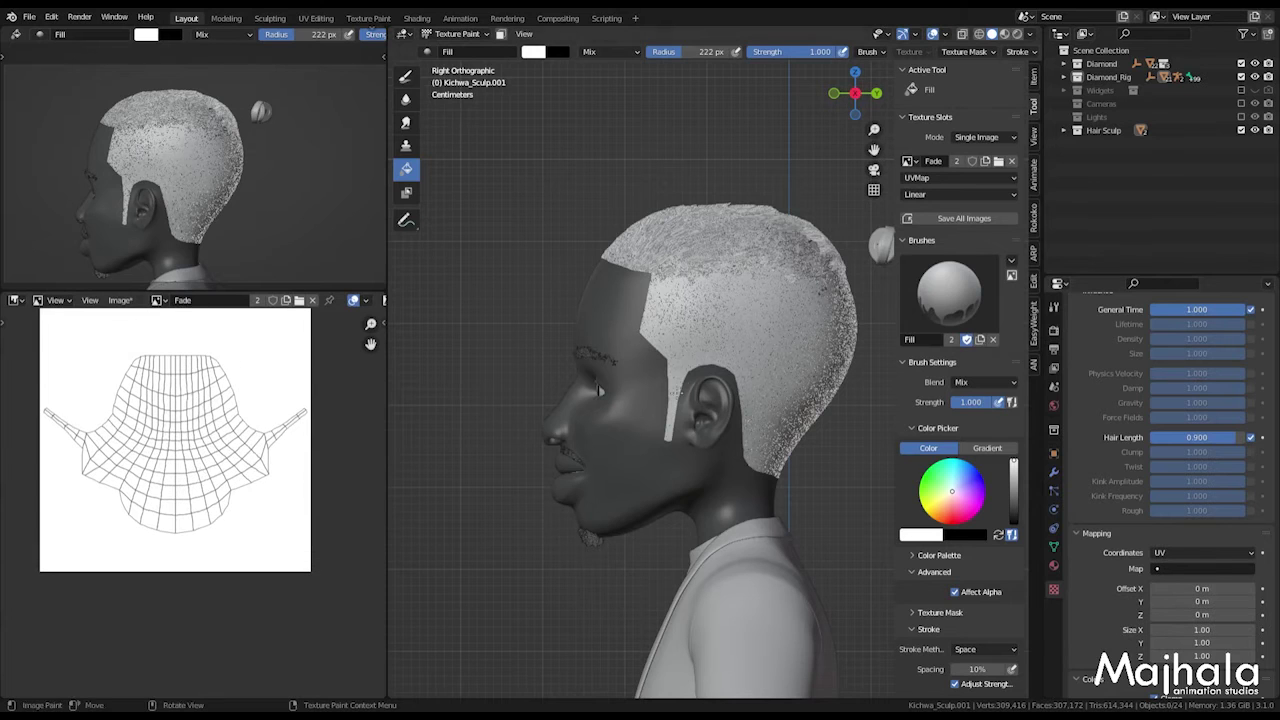
key(Tab)
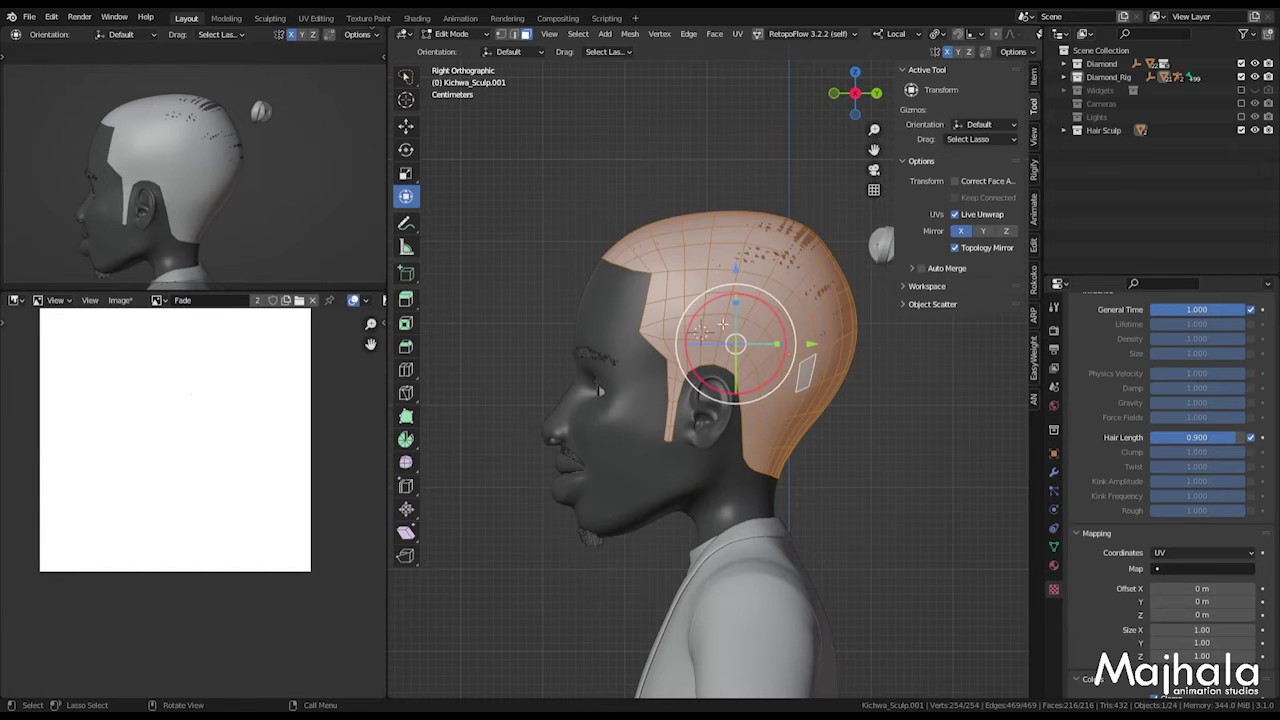
Step: Recentre the image view and toggle the scalp mesh's display off and back on in hair settings
scroll(240, 486, down, 3)
middle_drag(283, 457, 281, 485)
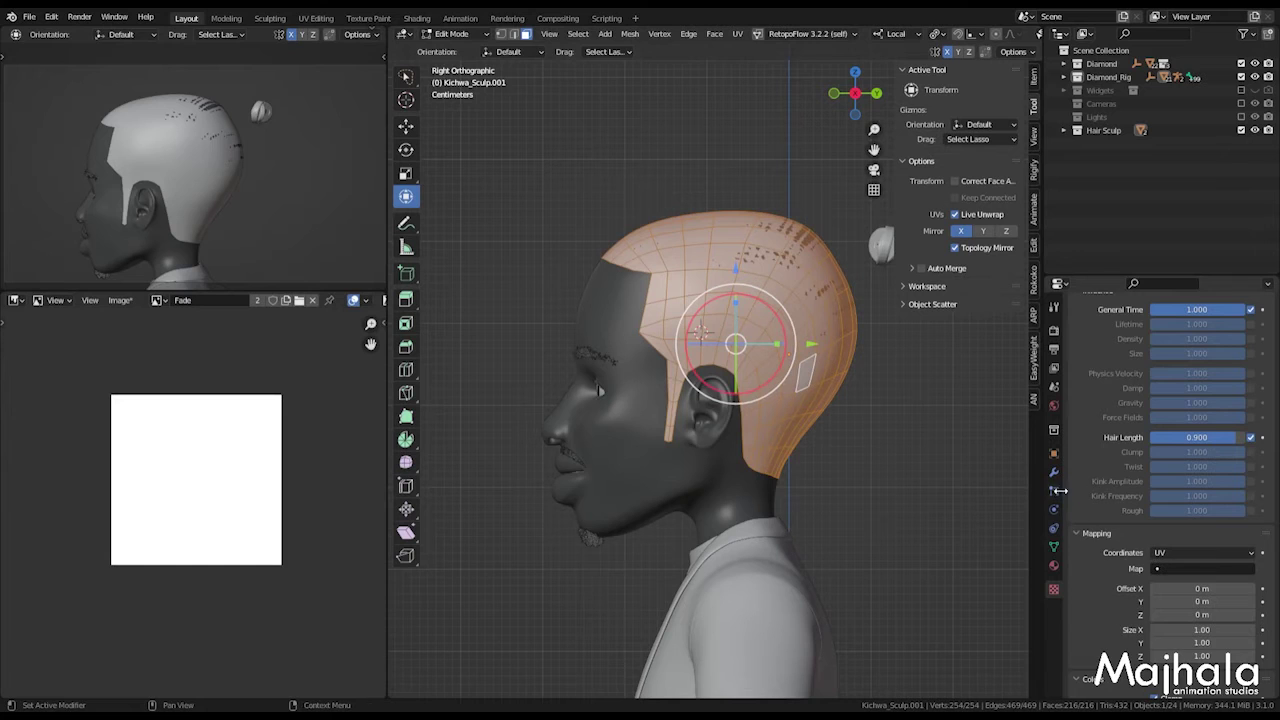
click(1053, 490)
scroll(1150, 530, down, 2)
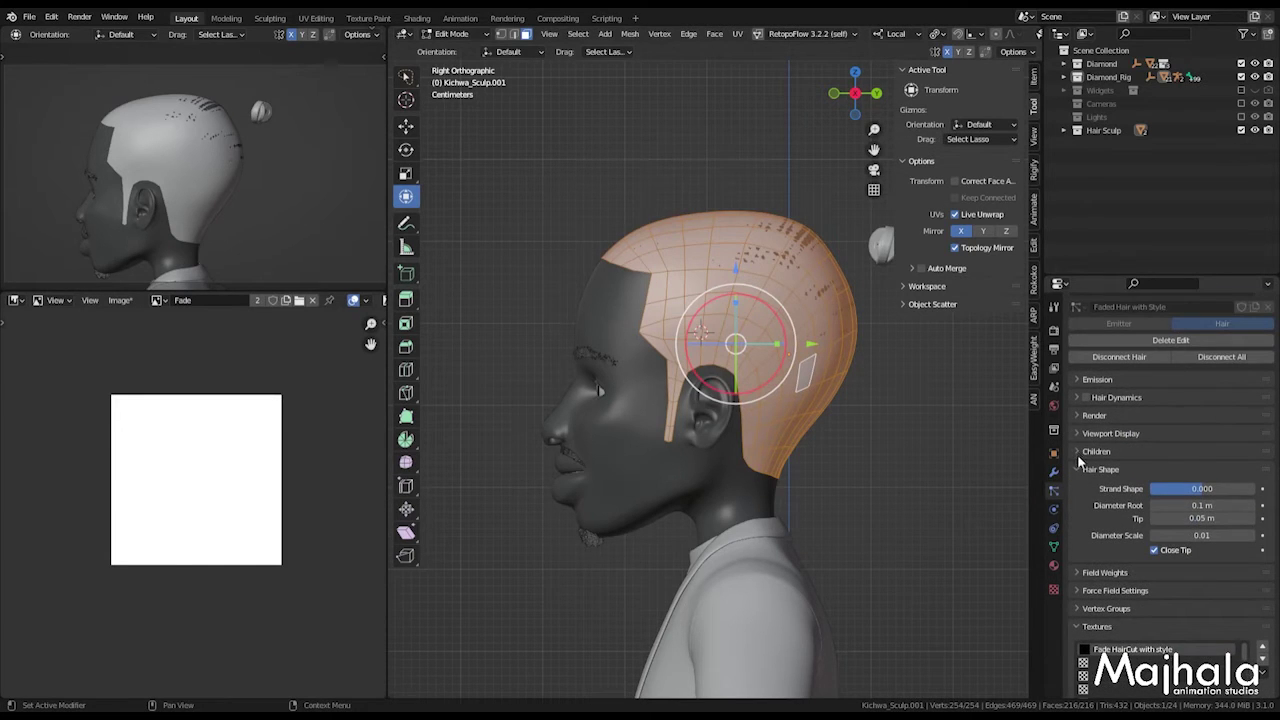
click(1086, 435)
click(1158, 540)
click(1158, 540)
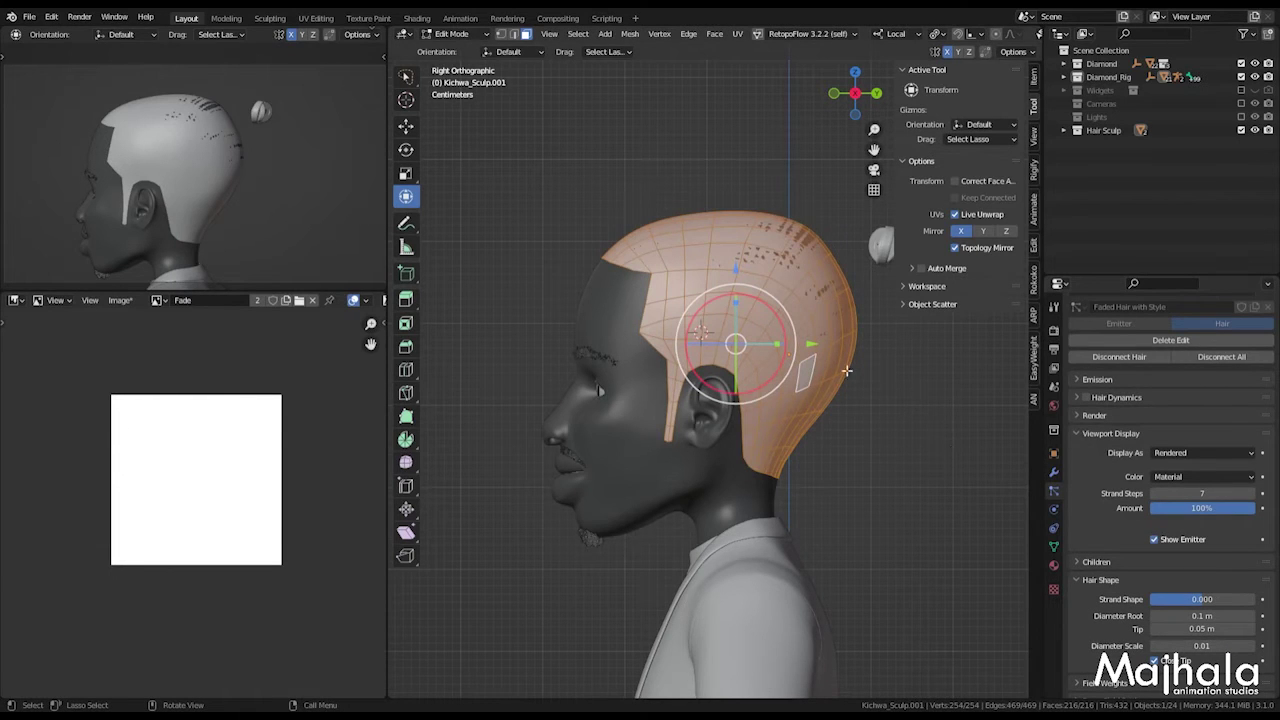
Step: Hide the viewport sidebar and clear the Fade image from the image view
key(n)
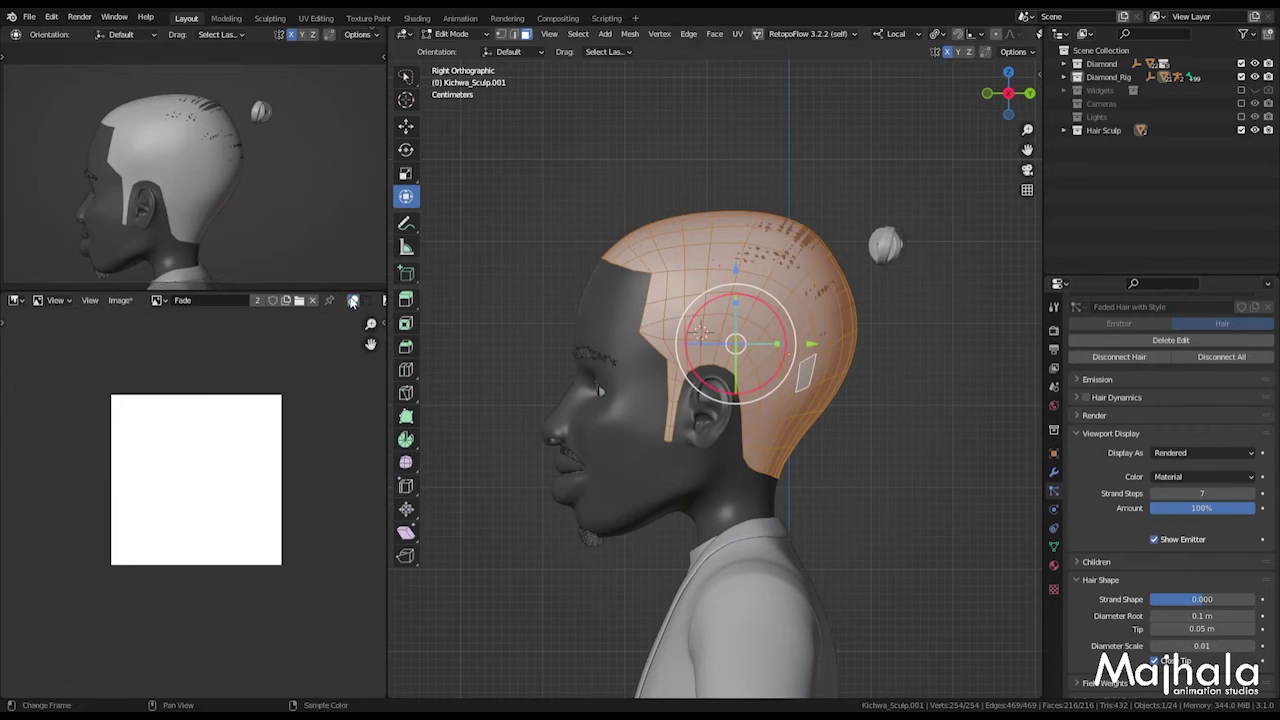
click(367, 301)
click(40, 300)
click(312, 300)
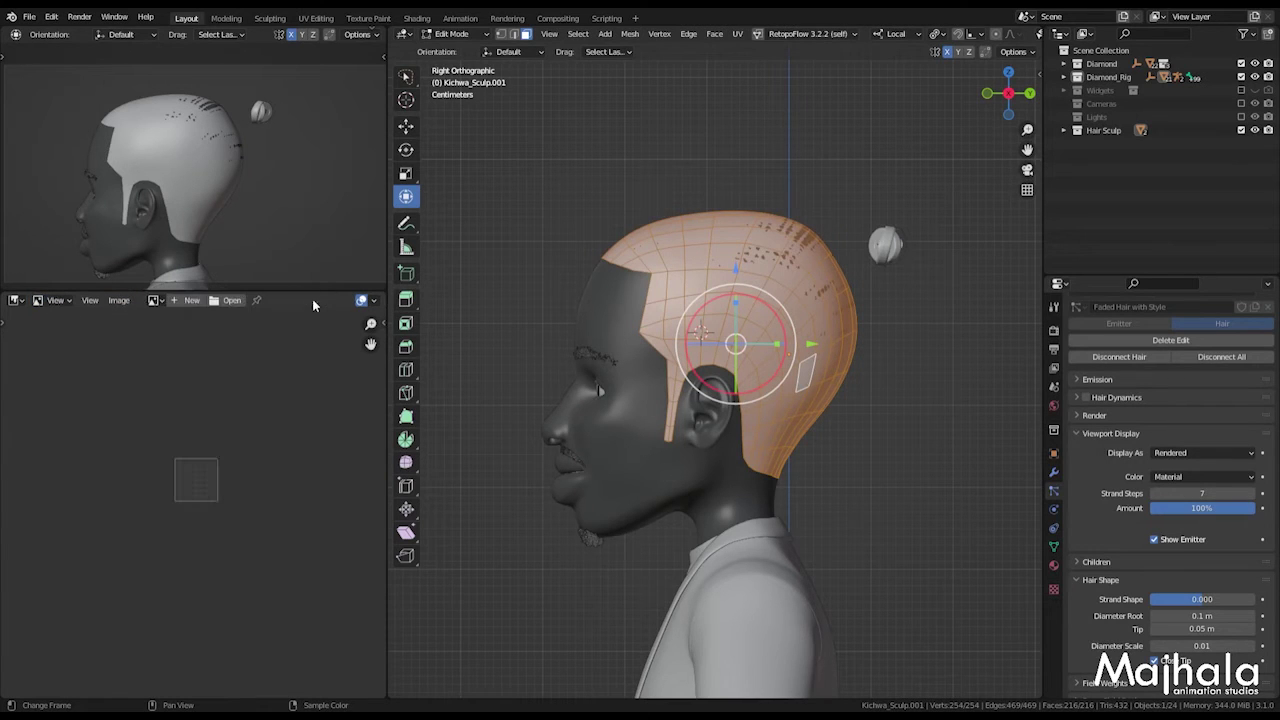
scroll(183, 483, up, 5)
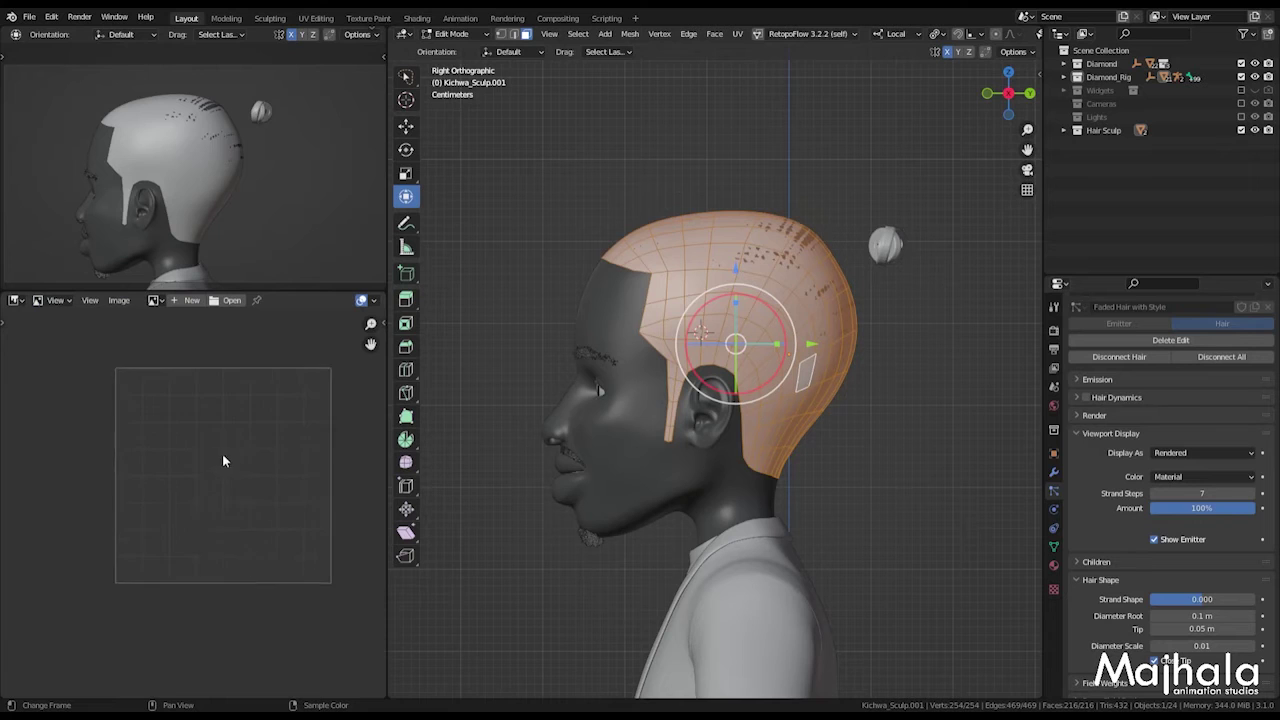
click(374, 302)
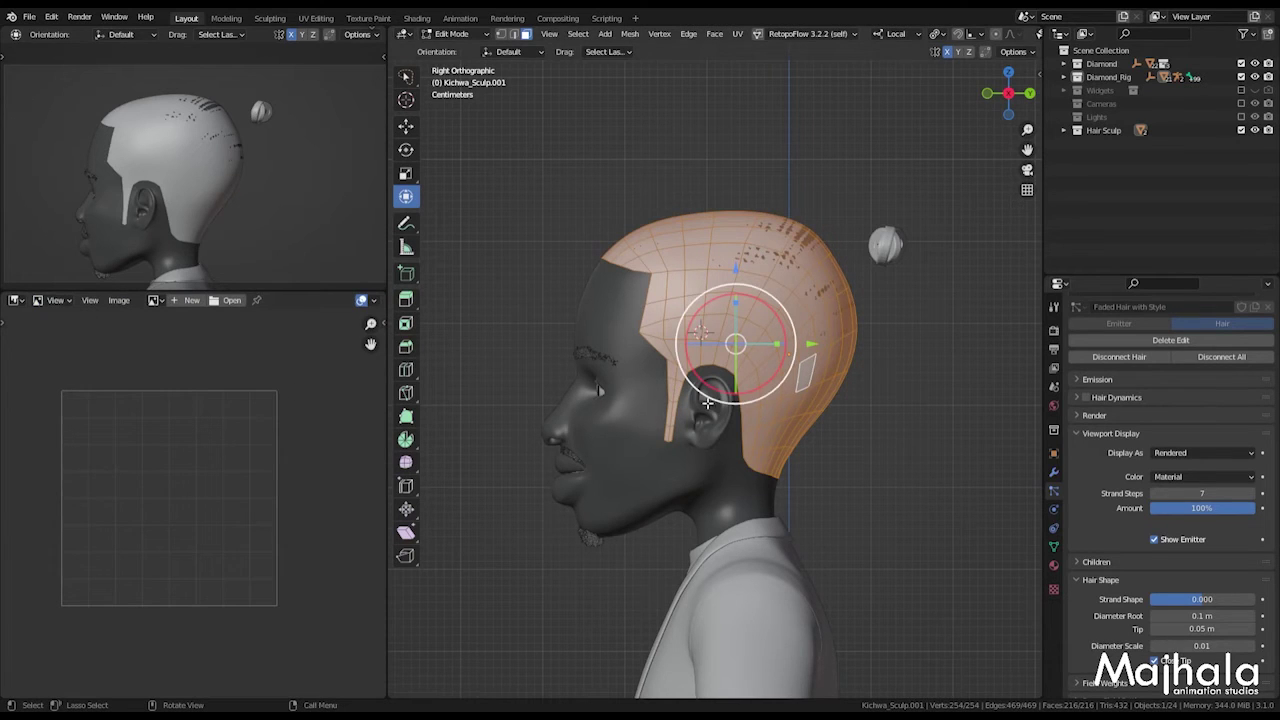
Step: Select all scalp vertices, inspect the UVs in the UV Editor, then return to Image Editor
key(alt+a)
key(a)
click(501, 34)
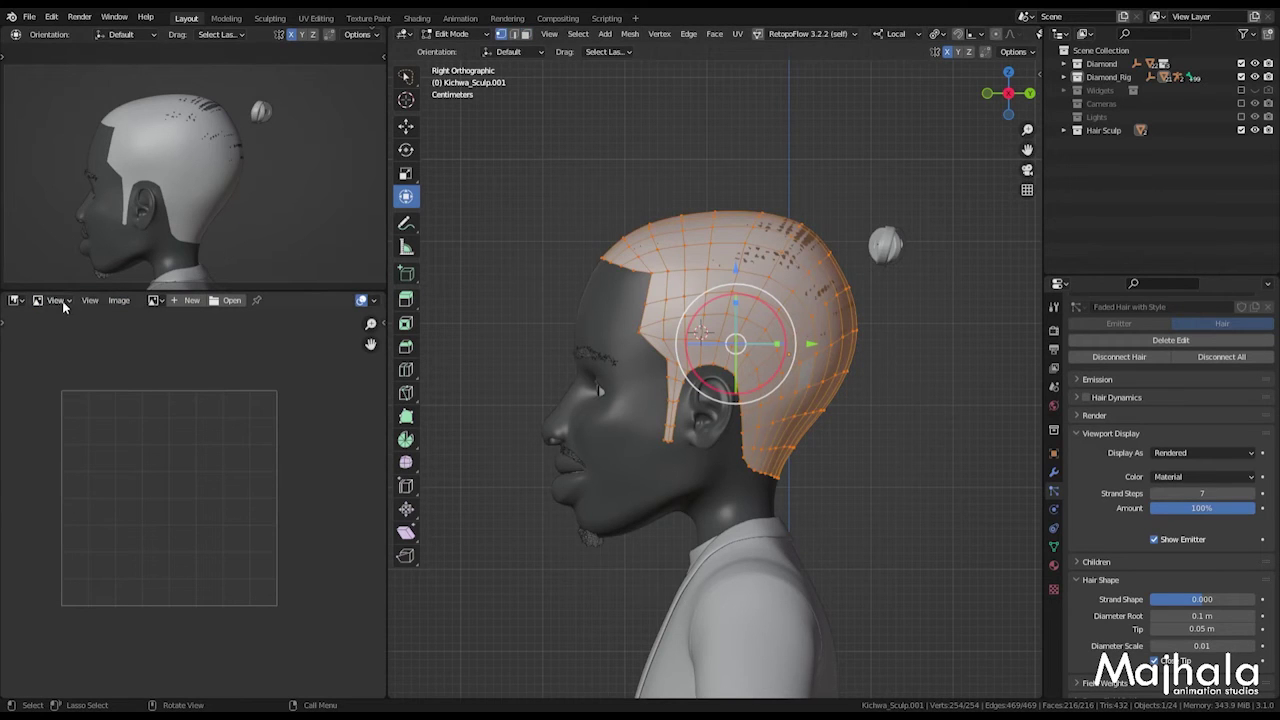
click(17, 300)
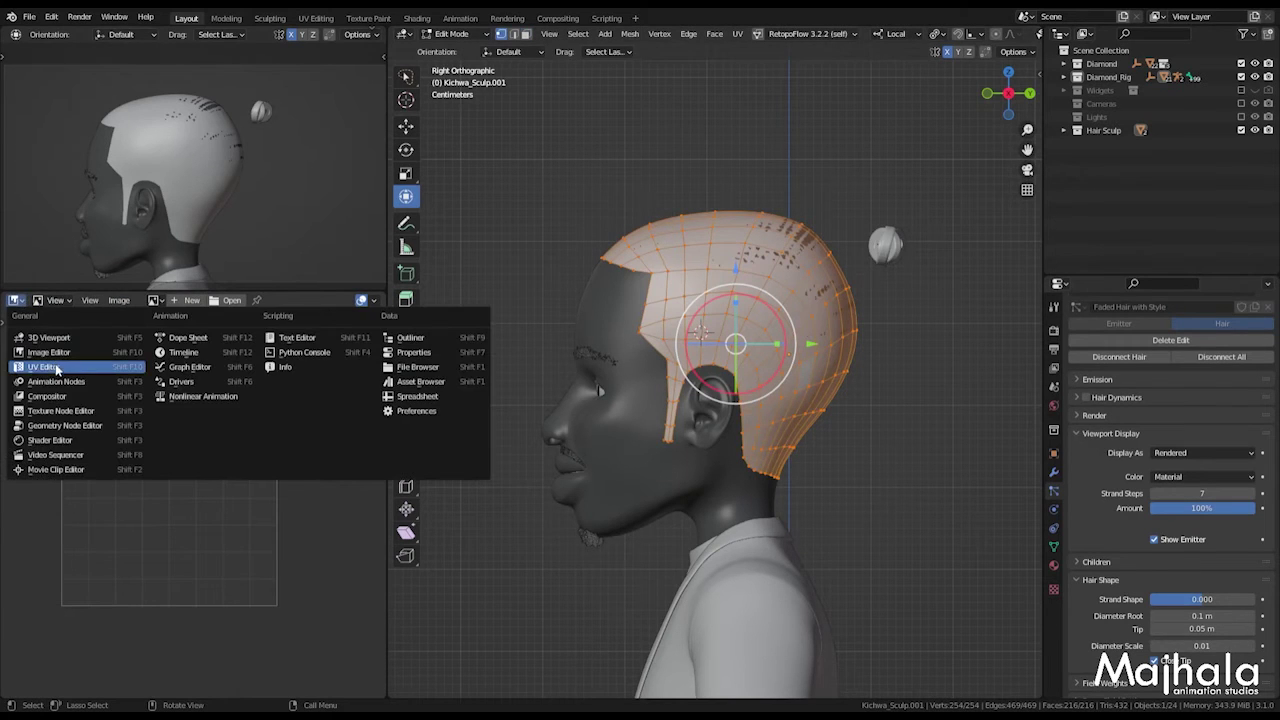
click(58, 368)
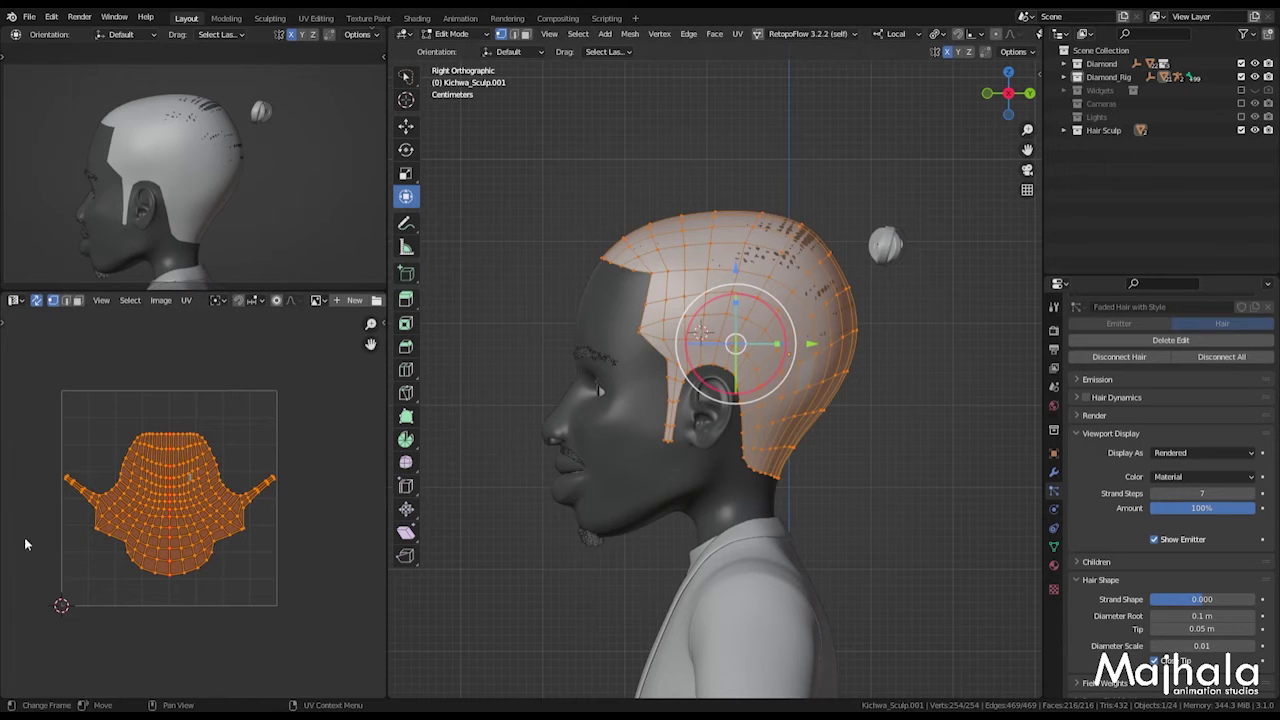
scroll(477, 409, up, 2)
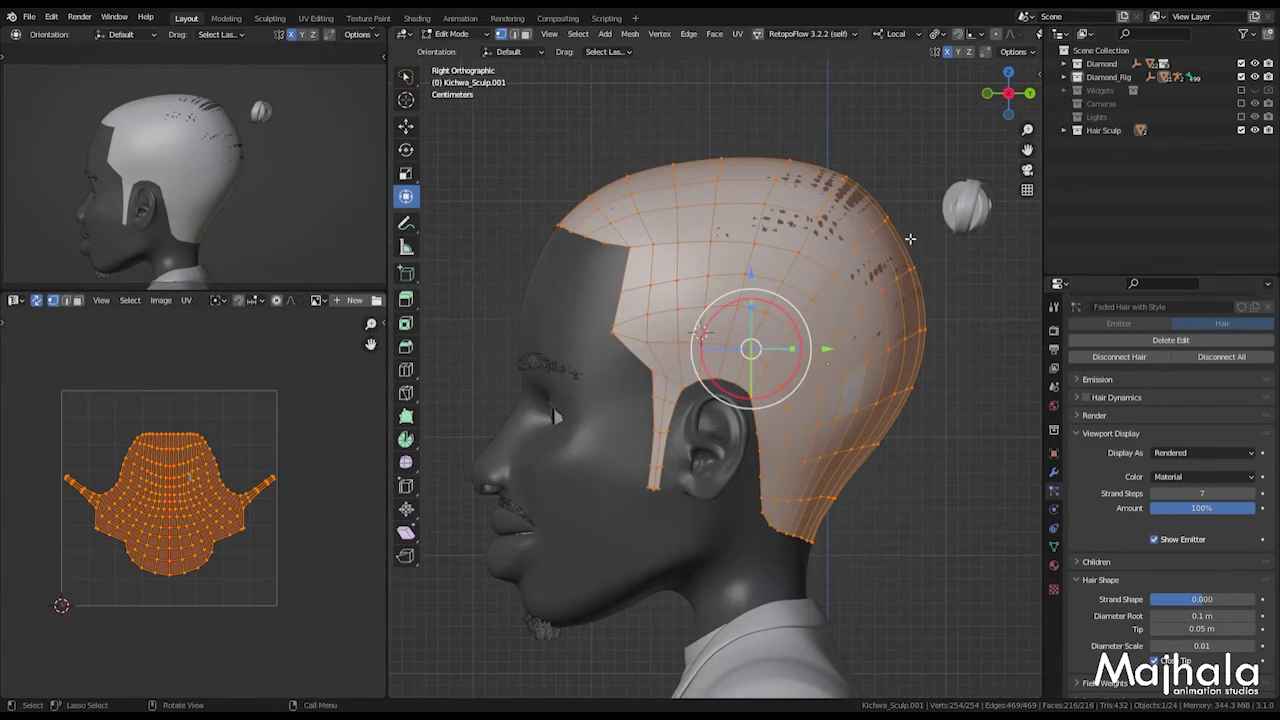
click(16, 301)
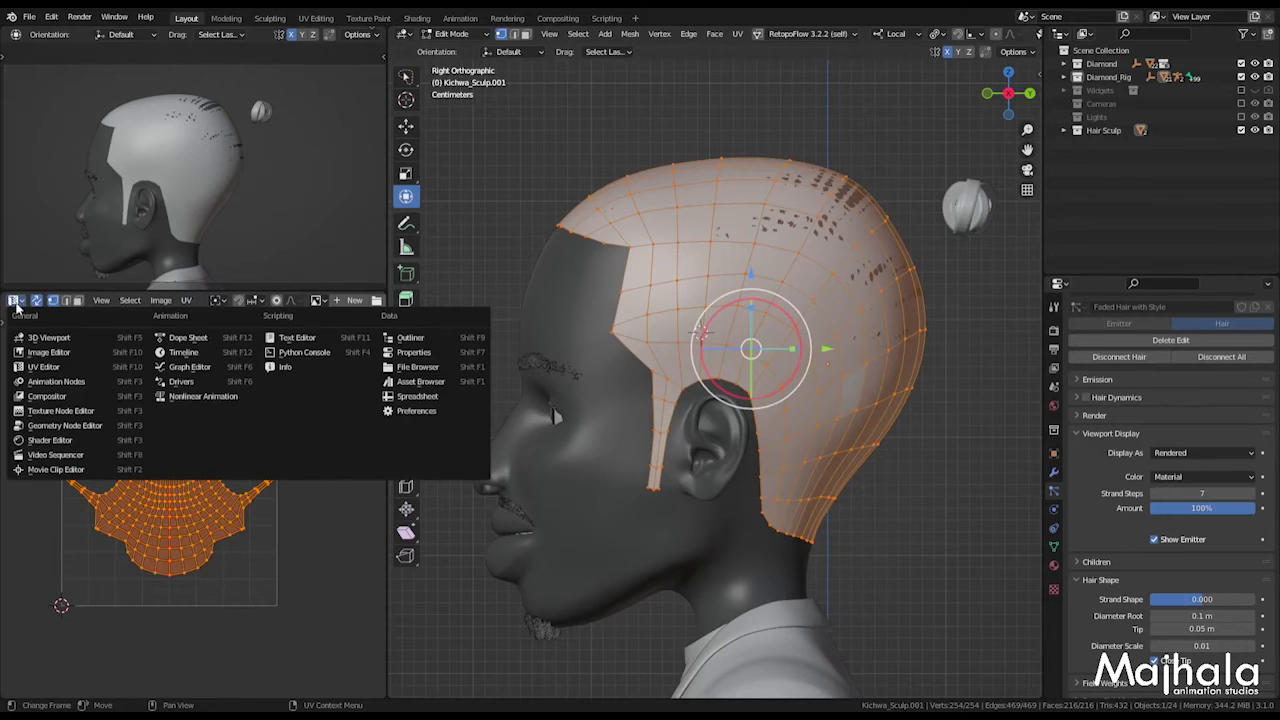
click(48, 352)
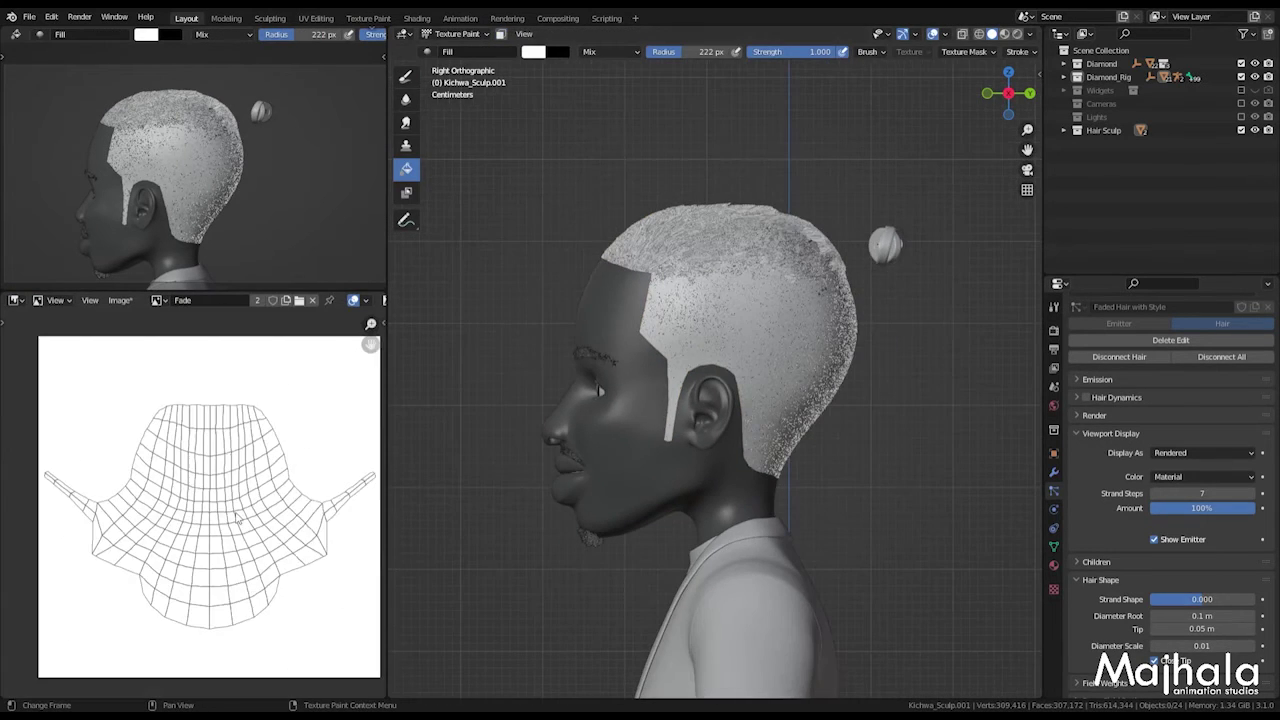
Step: Raise the hair texture's Hair Length influence from 0.900 to 1.000
scroll(237, 516, down, 3)
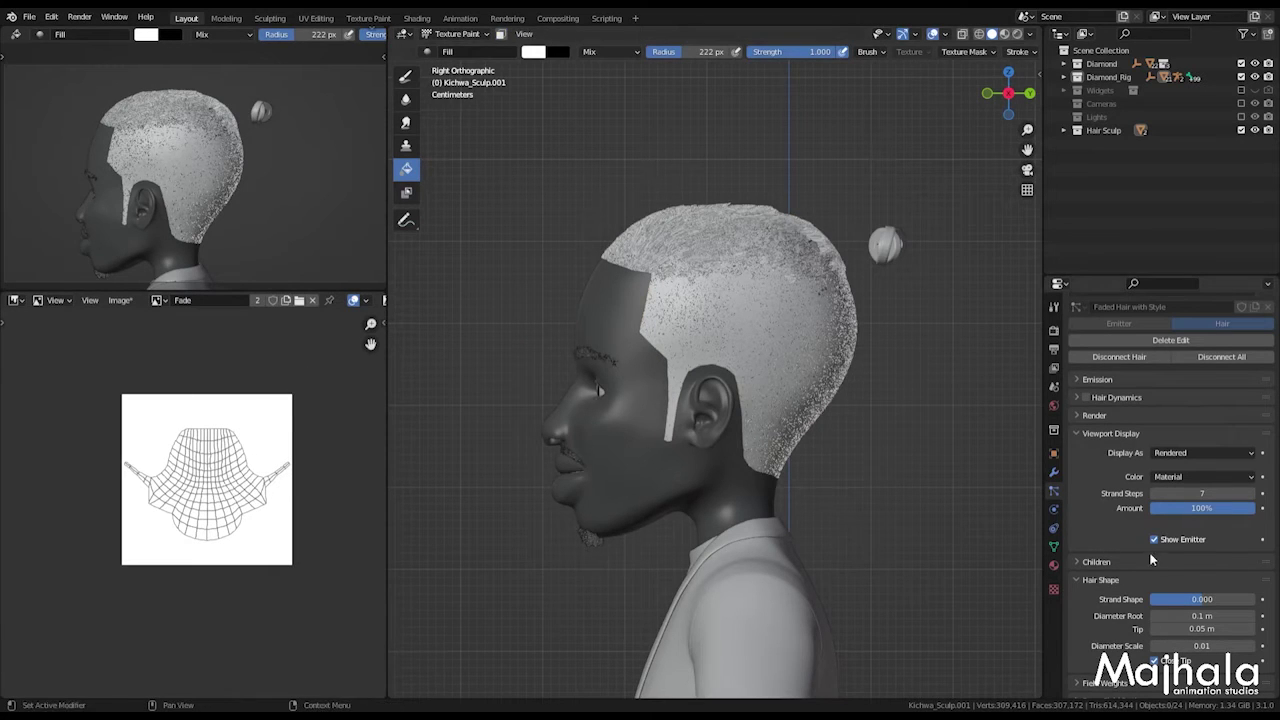
click(1053, 589)
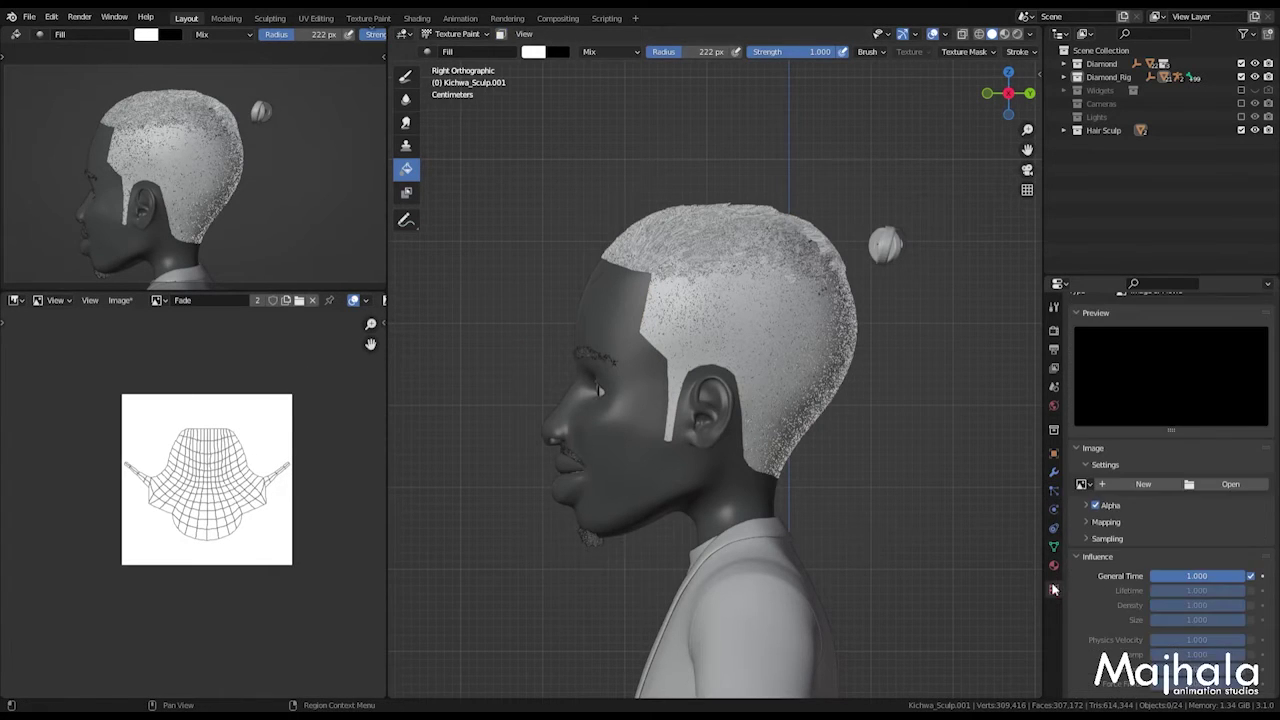
scroll(1200, 594, down, 4)
scroll(1203, 598, down, 3)
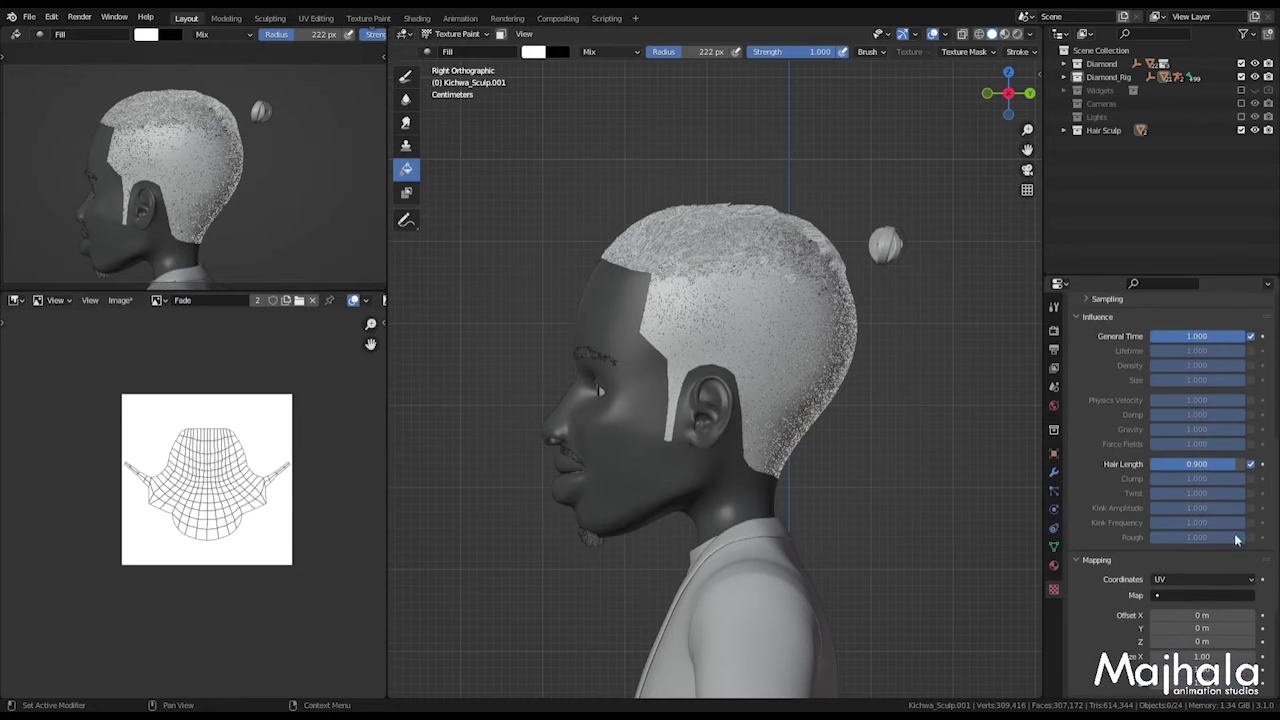
click(1211, 465)
text(1)
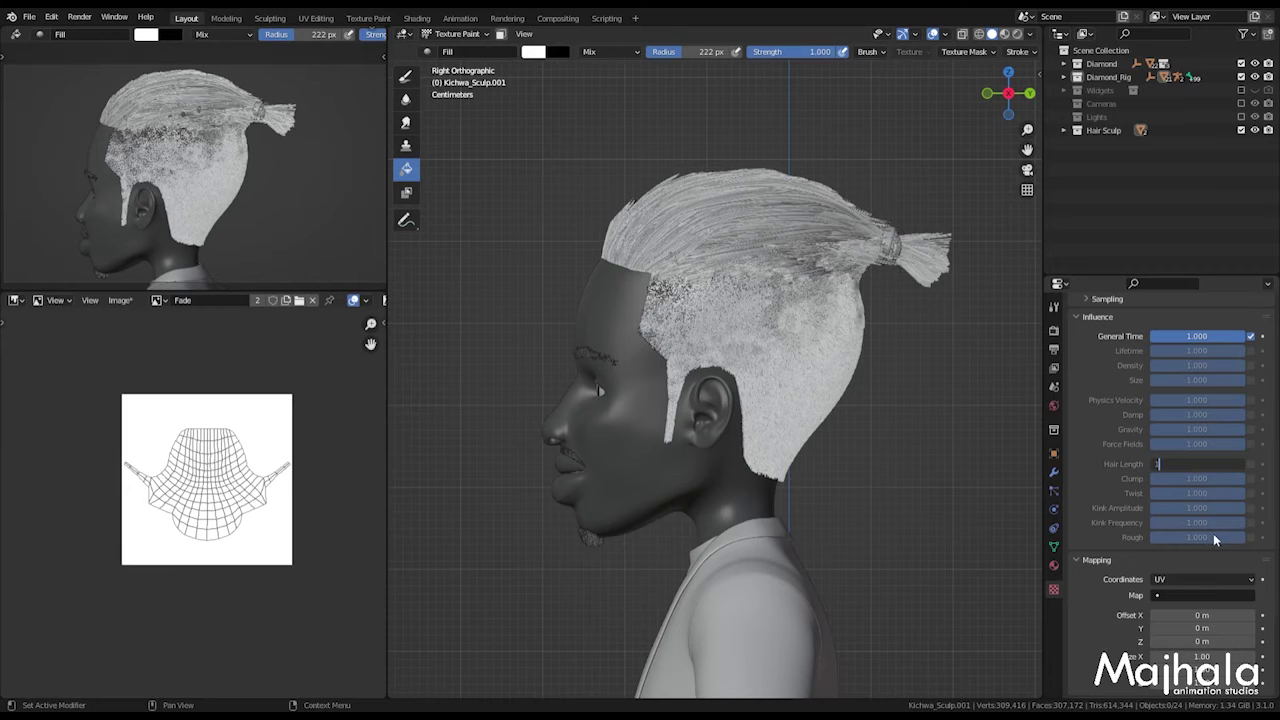
key(Return)
scroll(1185, 550, up, 6)
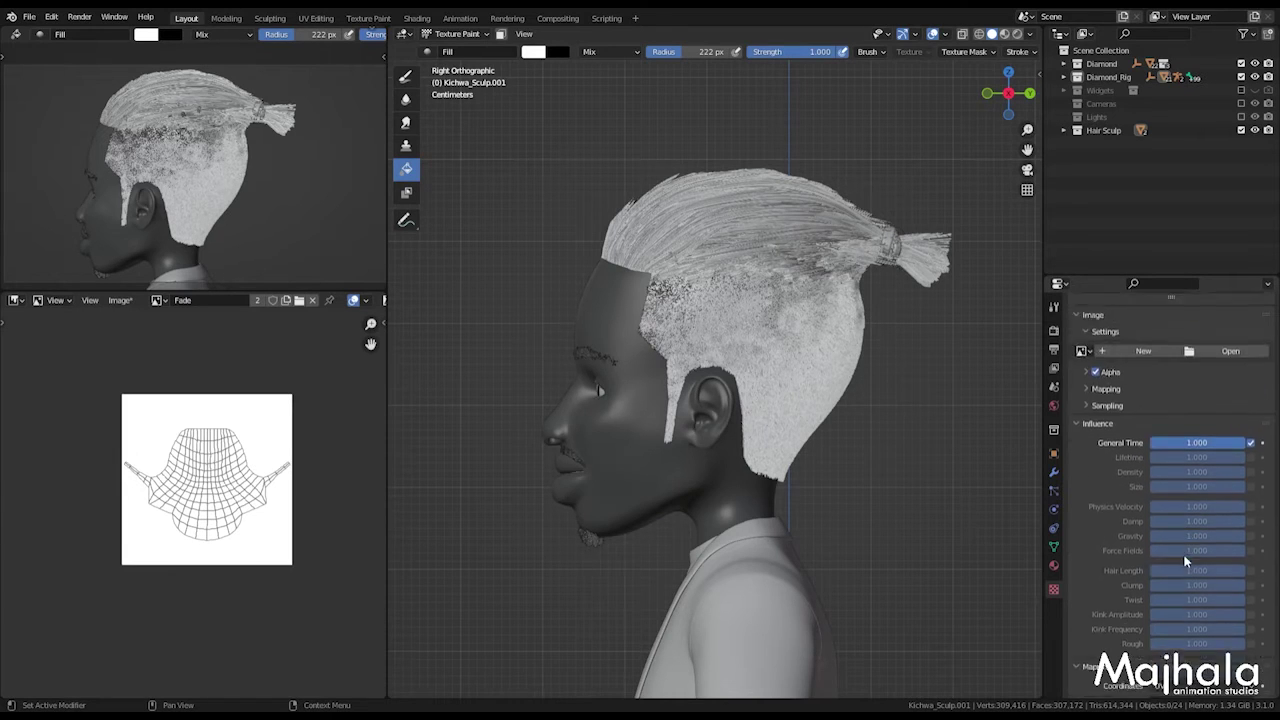
scroll(1183, 554, up, 2)
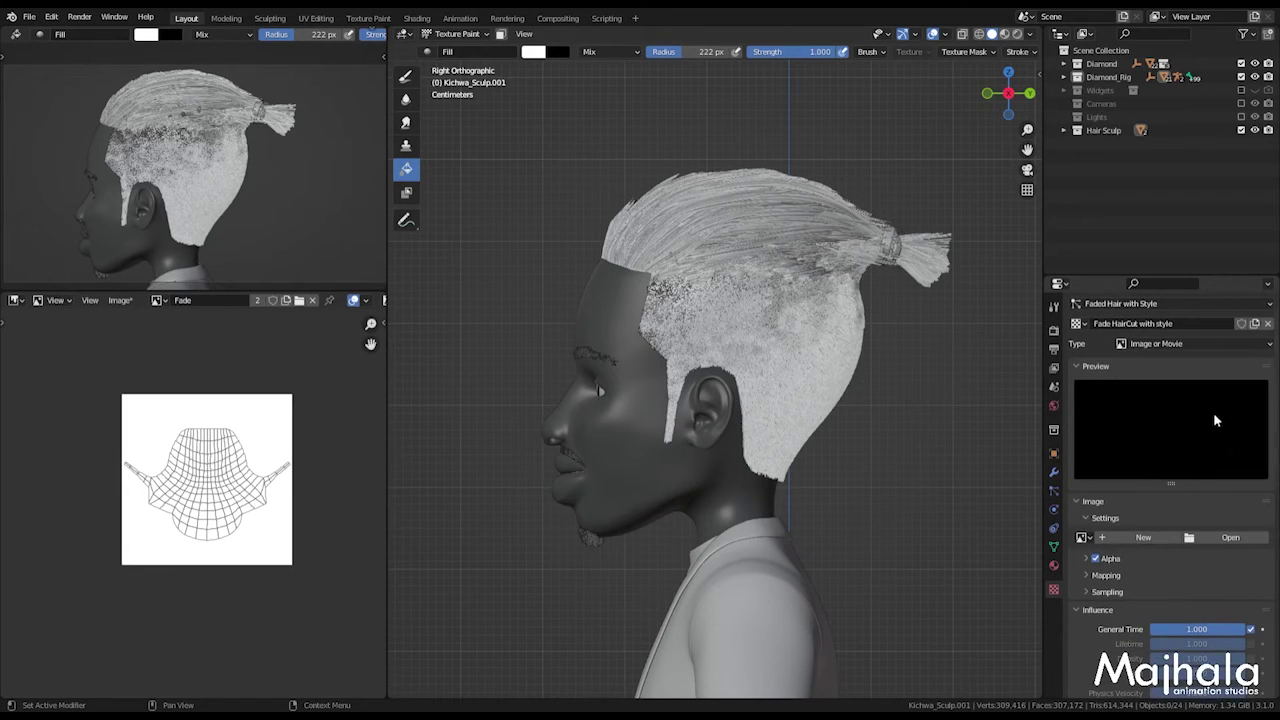
scroll(1207, 565, up, 1)
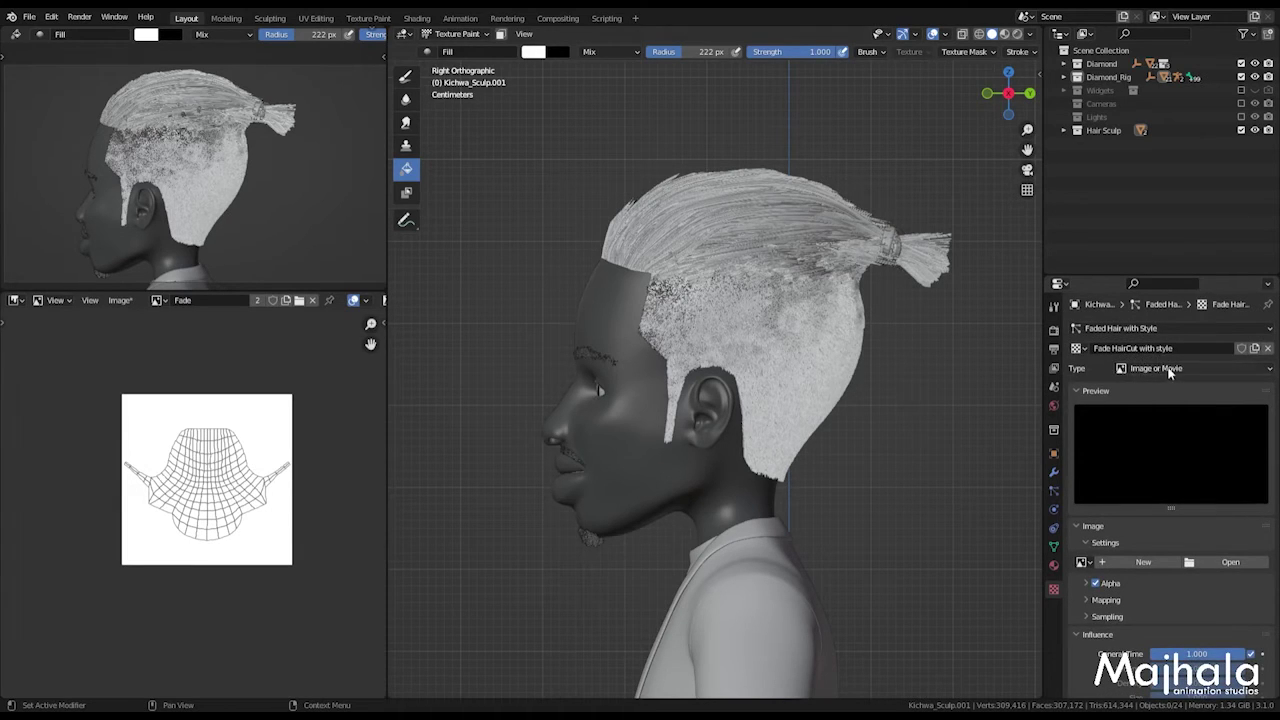
Step: Change the hair texture's type from Image or Movie to Wood
click(1169, 370)
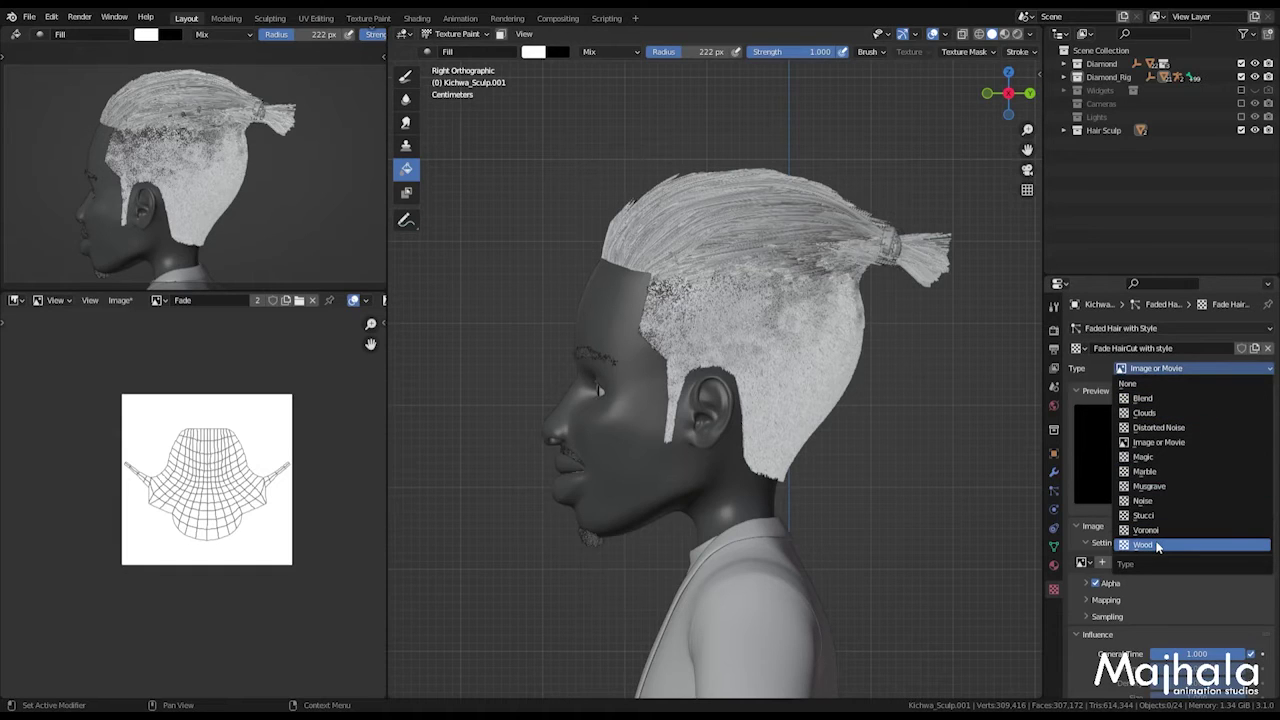
click(1158, 546)
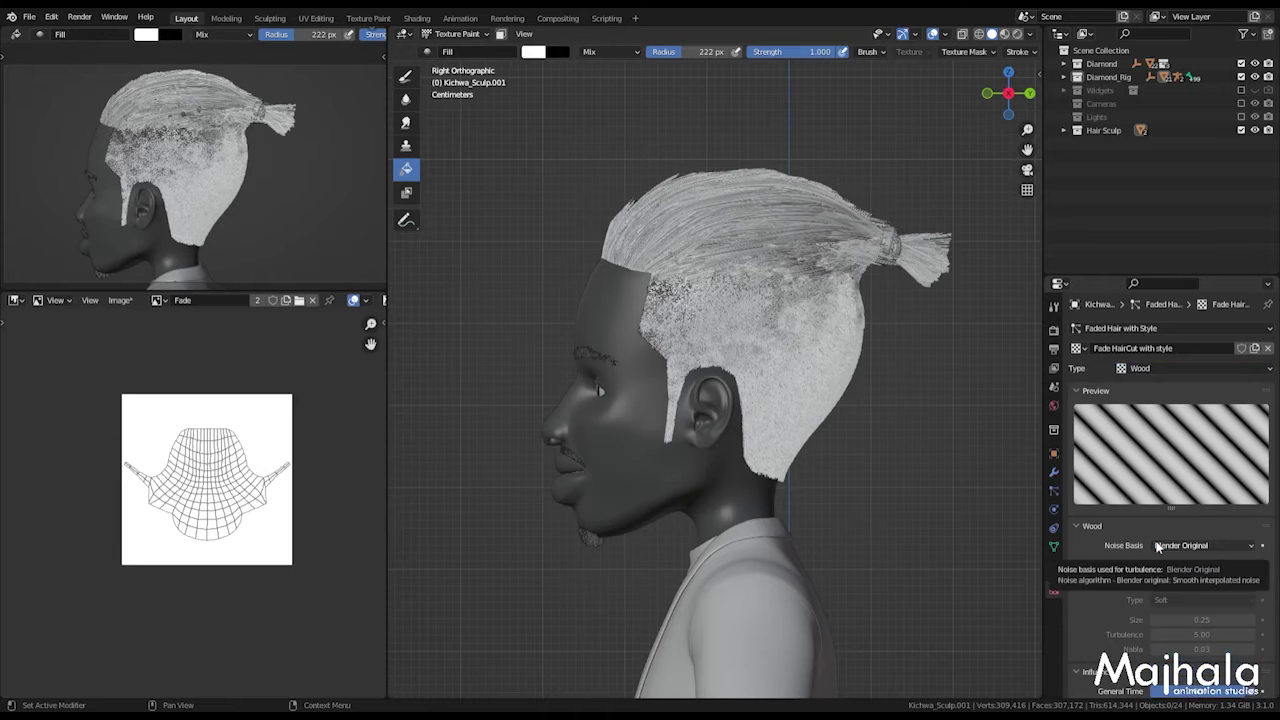
scroll(1210, 525, down, 7)
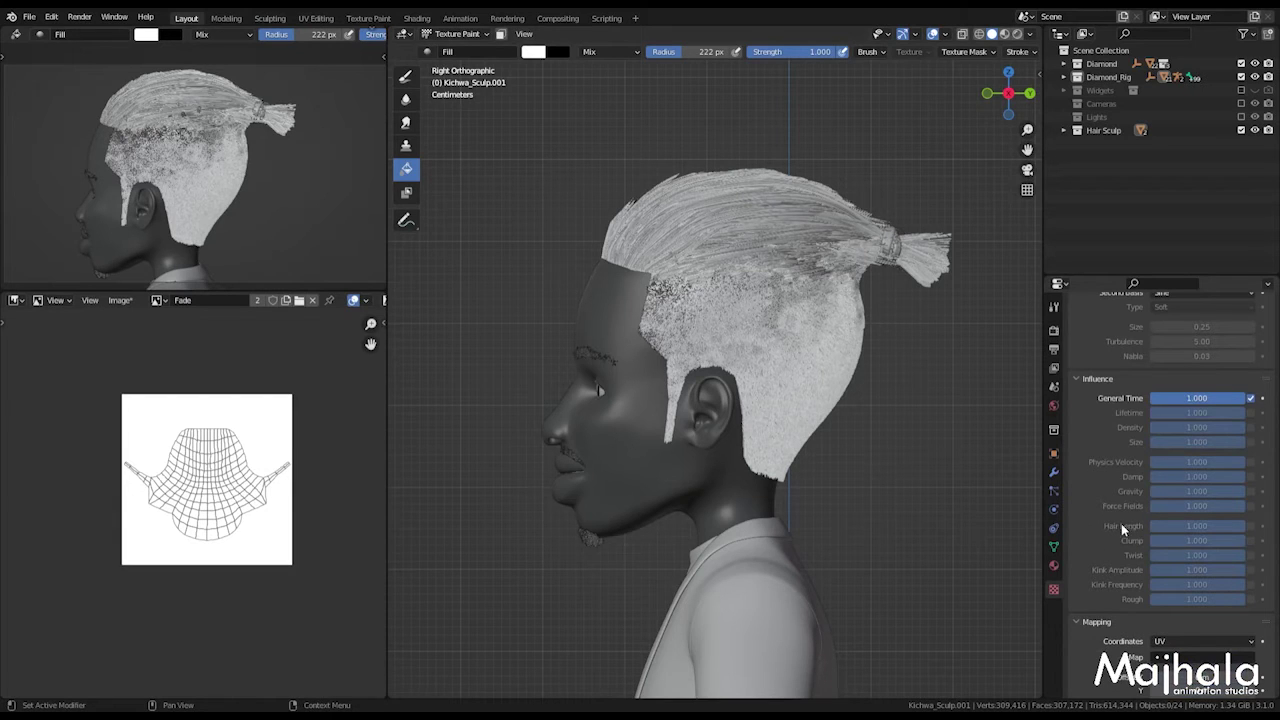
Step: Enable Hair Length influence for the Wood texture and keep UV as its mapping coordinates
click(1250, 530)
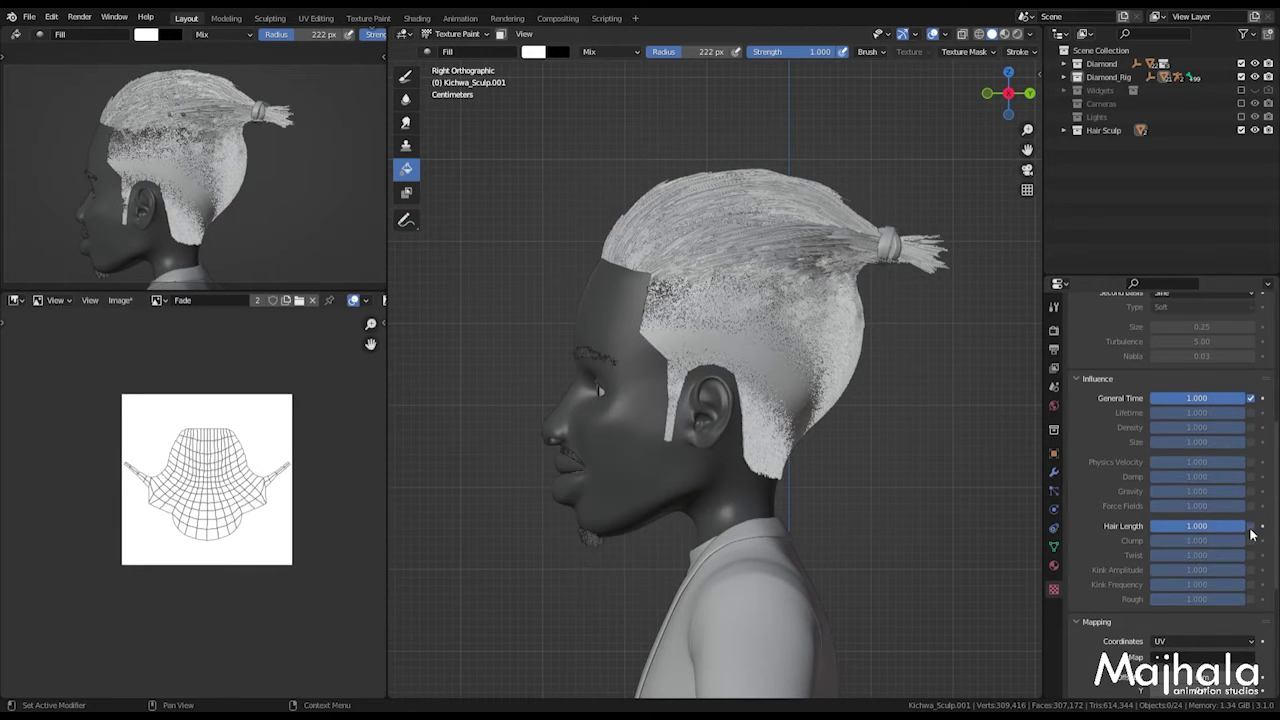
middle_drag(780, 420, 710, 348)
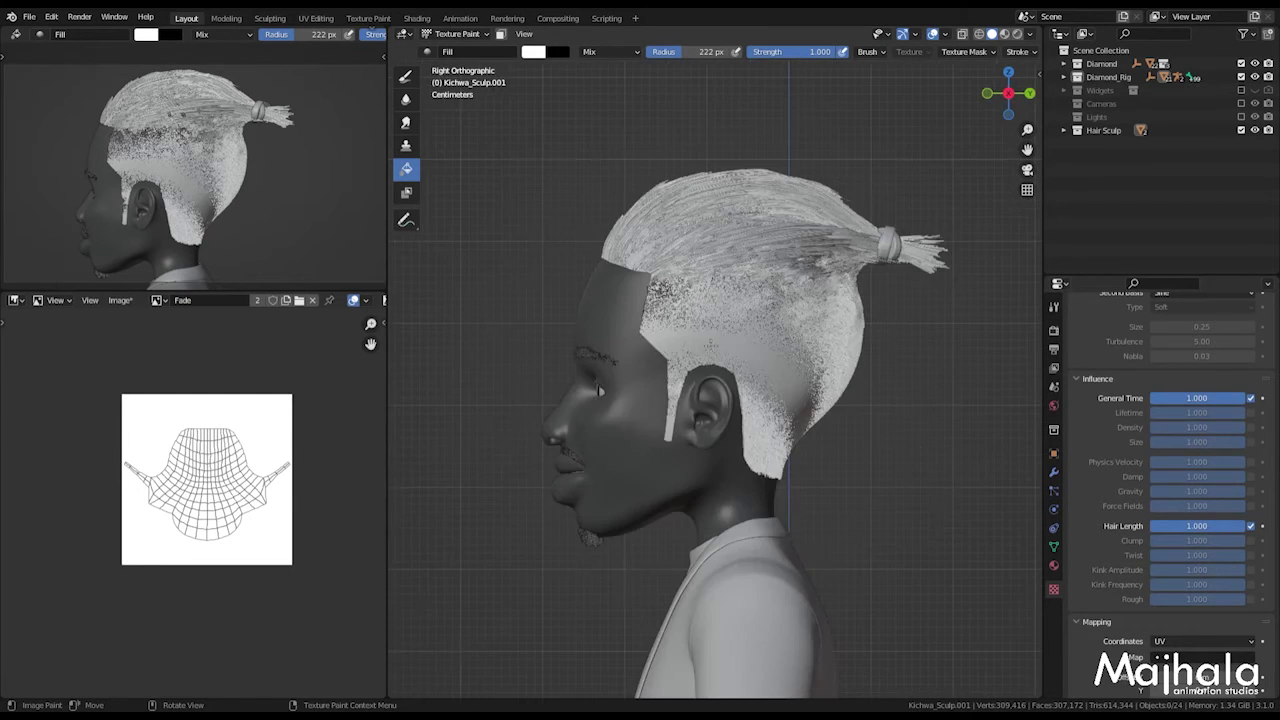
scroll(1229, 632, down, 4)
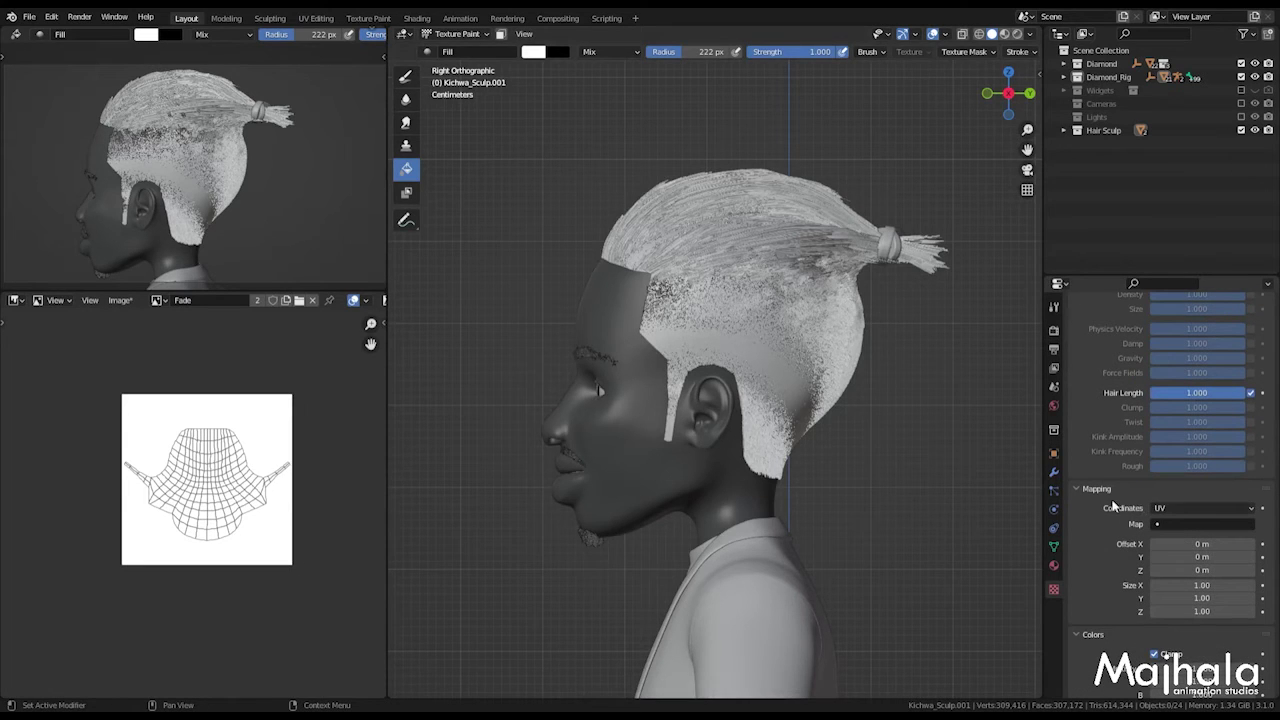
click(1187, 510)
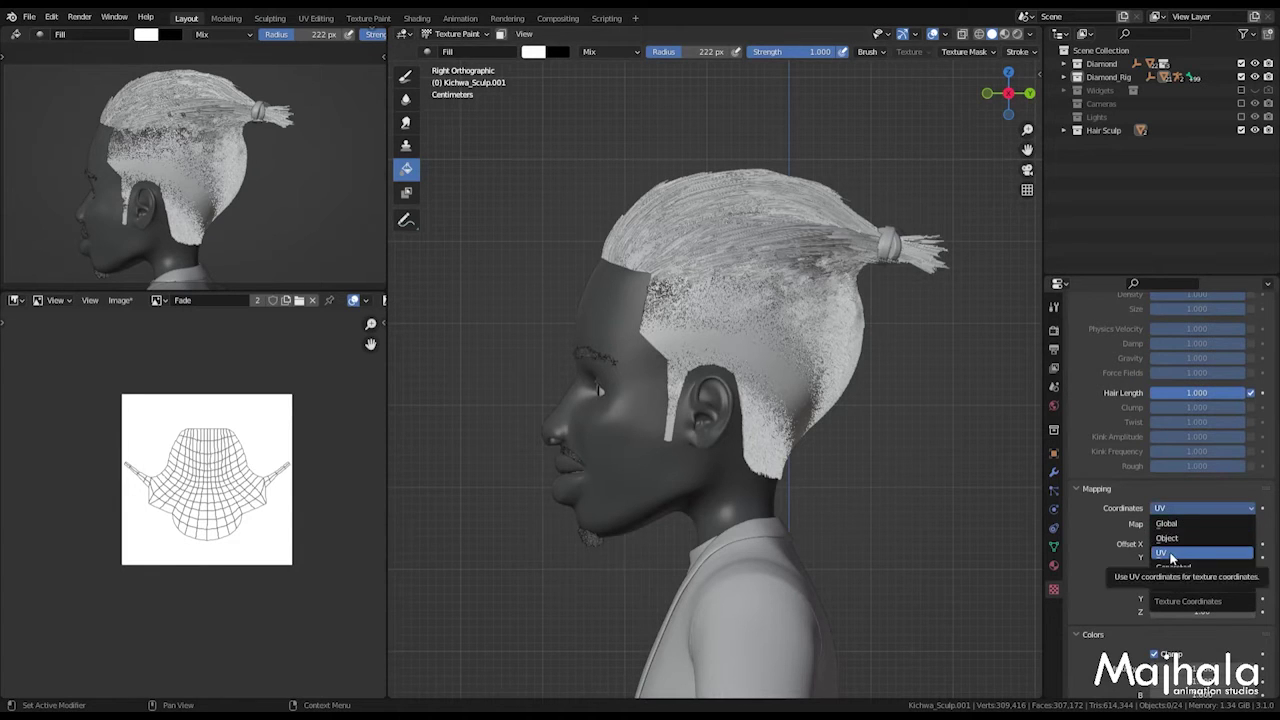
click(1162, 552)
scroll(200, 470, up, 2)
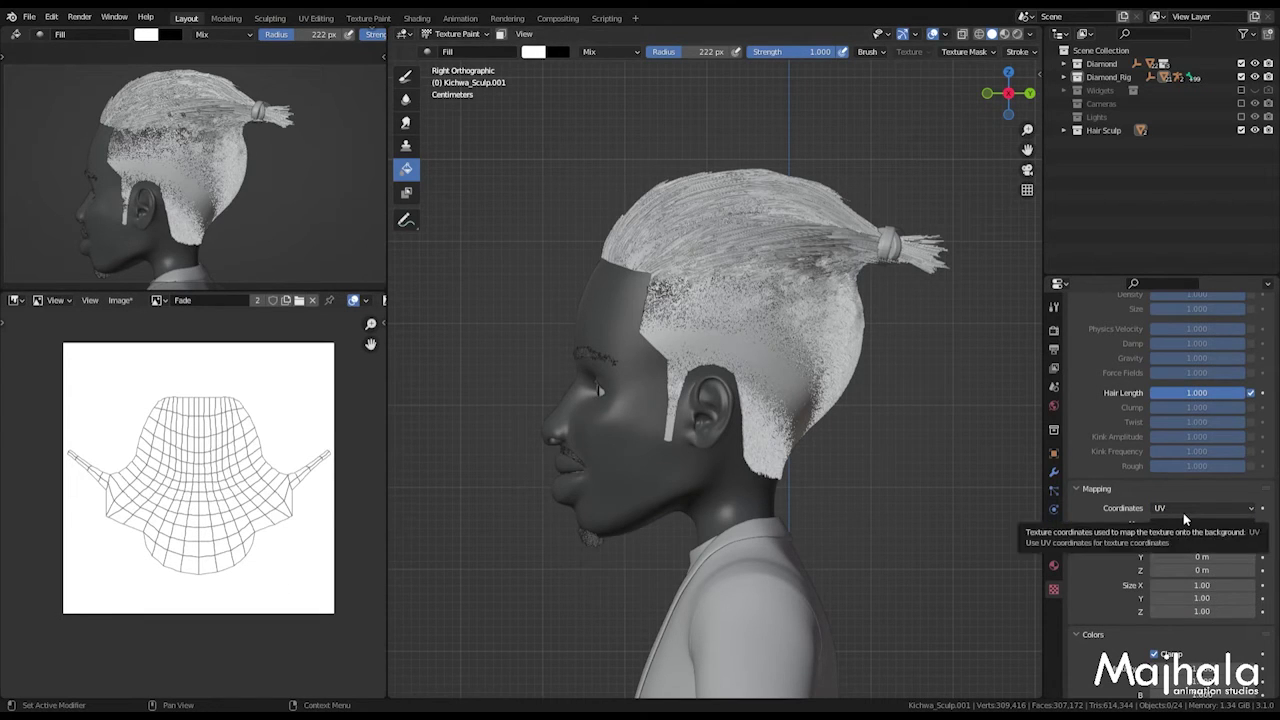
scroll(1195, 452, up, 2)
scroll(1189, 448, up, 10)
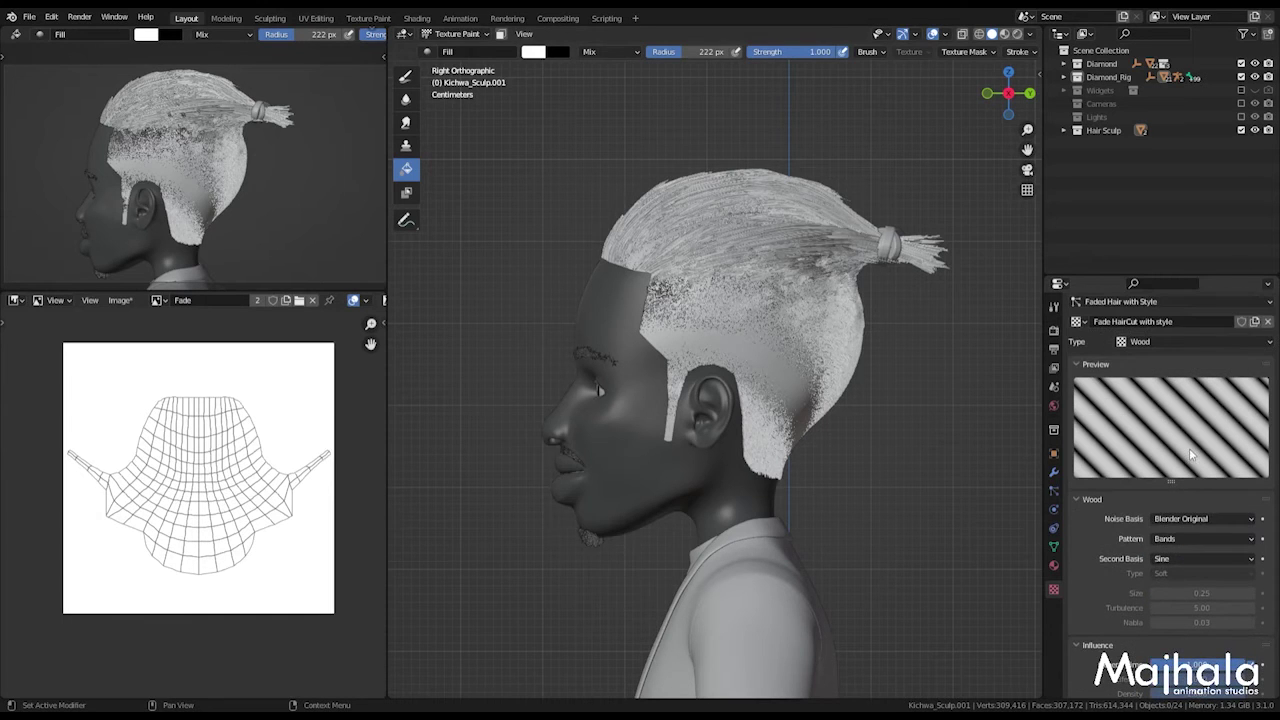
Step: Try Cell Noise as the Wood texture's noise basis, then revert to Blender Original
middle_drag(600, 390, 390, 378)
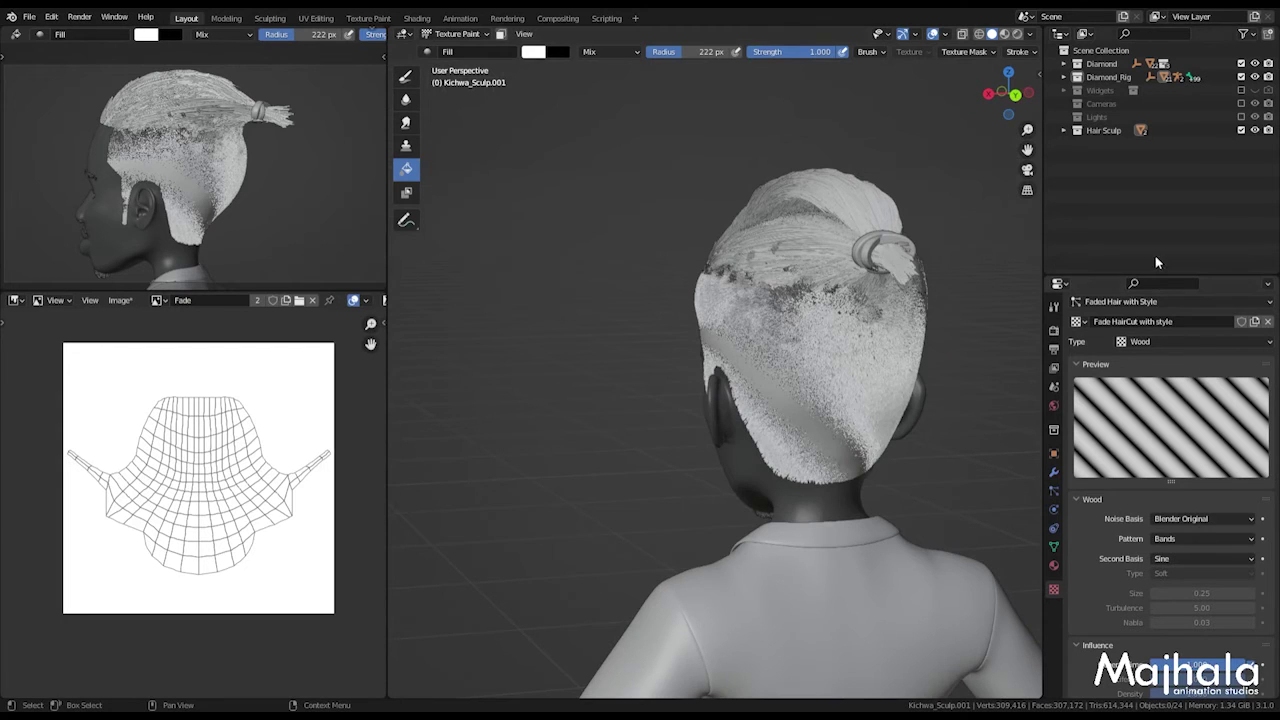
middle_drag(640, 320, 796, 347)
scroll(796, 346, down, 6)
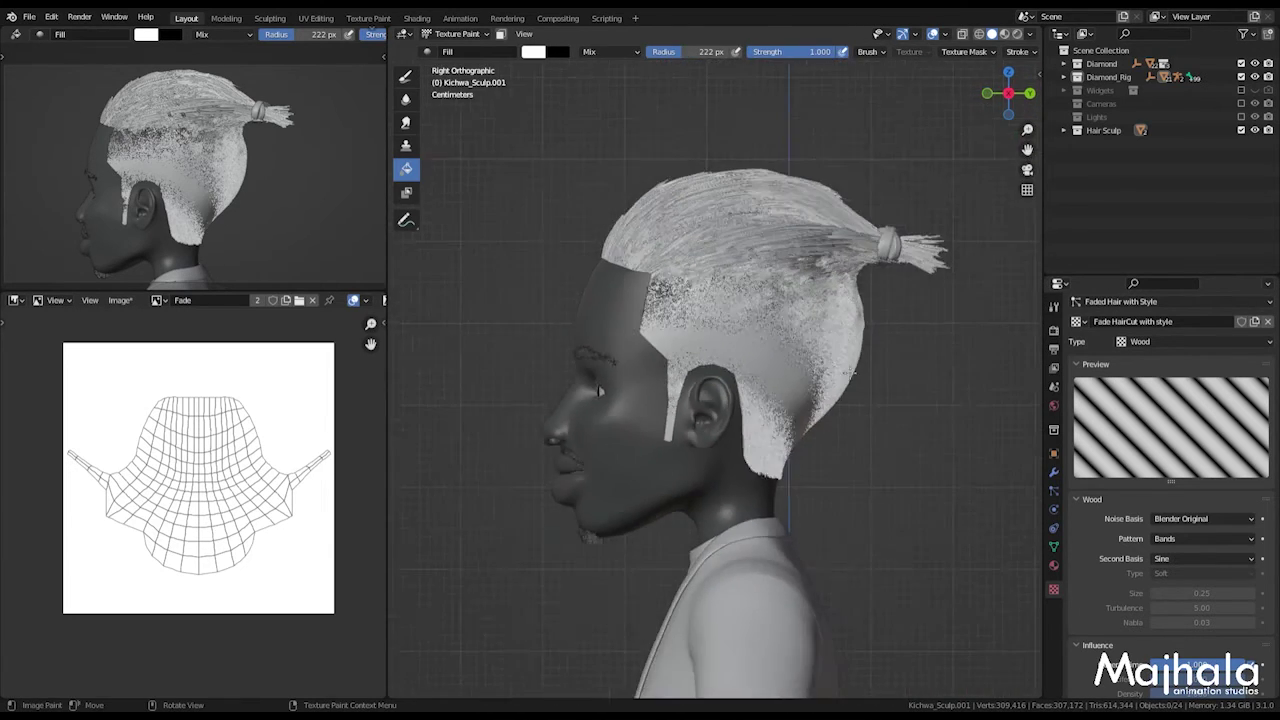
click(1181, 519)
click(1184, 518)
click(1184, 518)
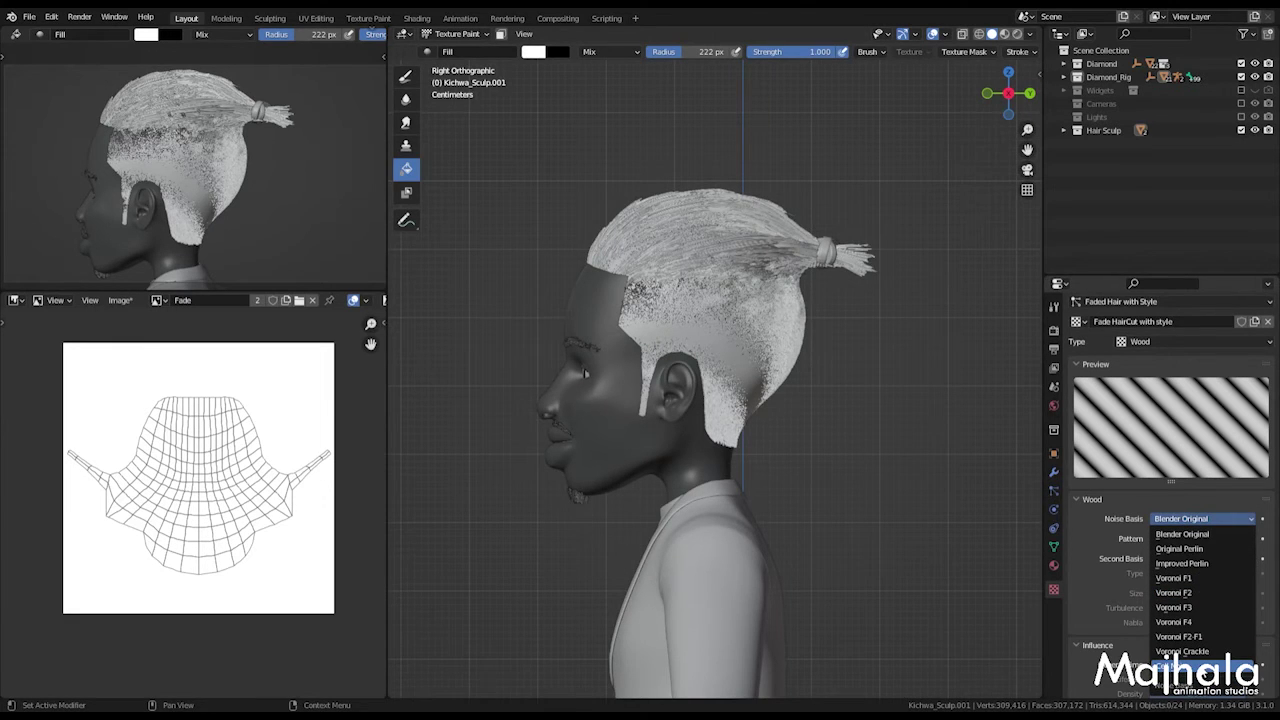
click(1185, 665)
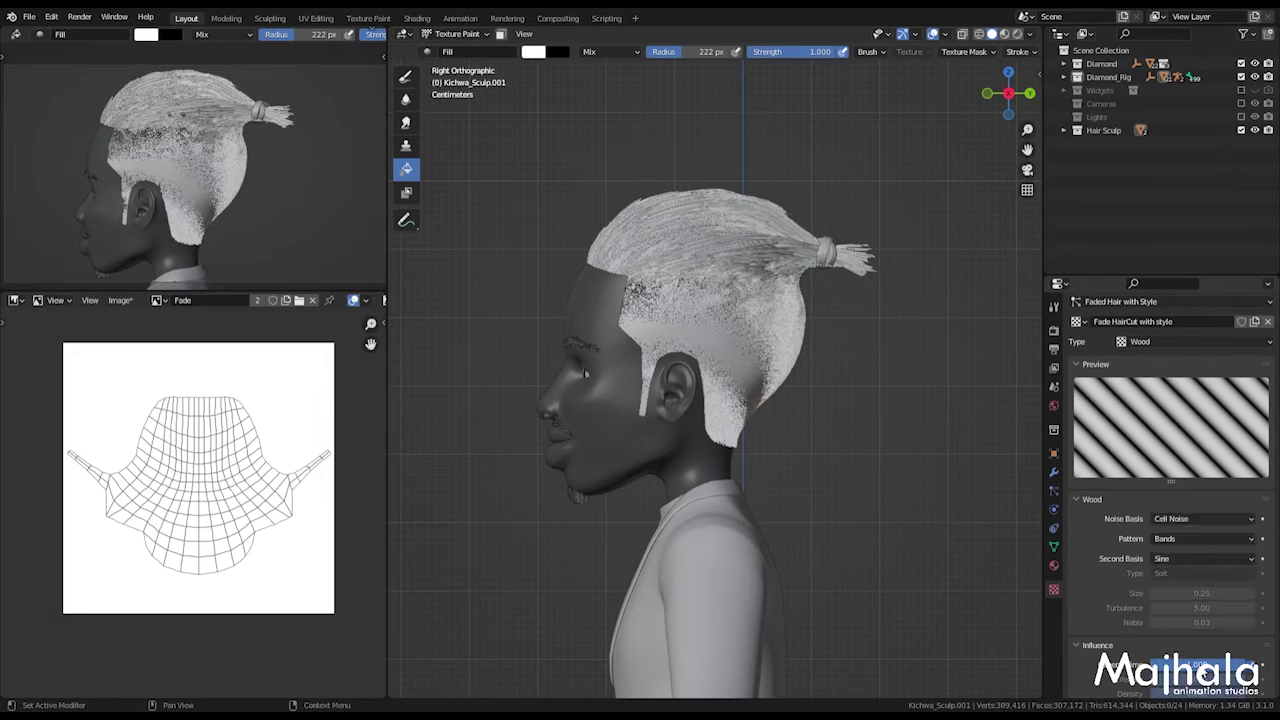
click(1185, 519)
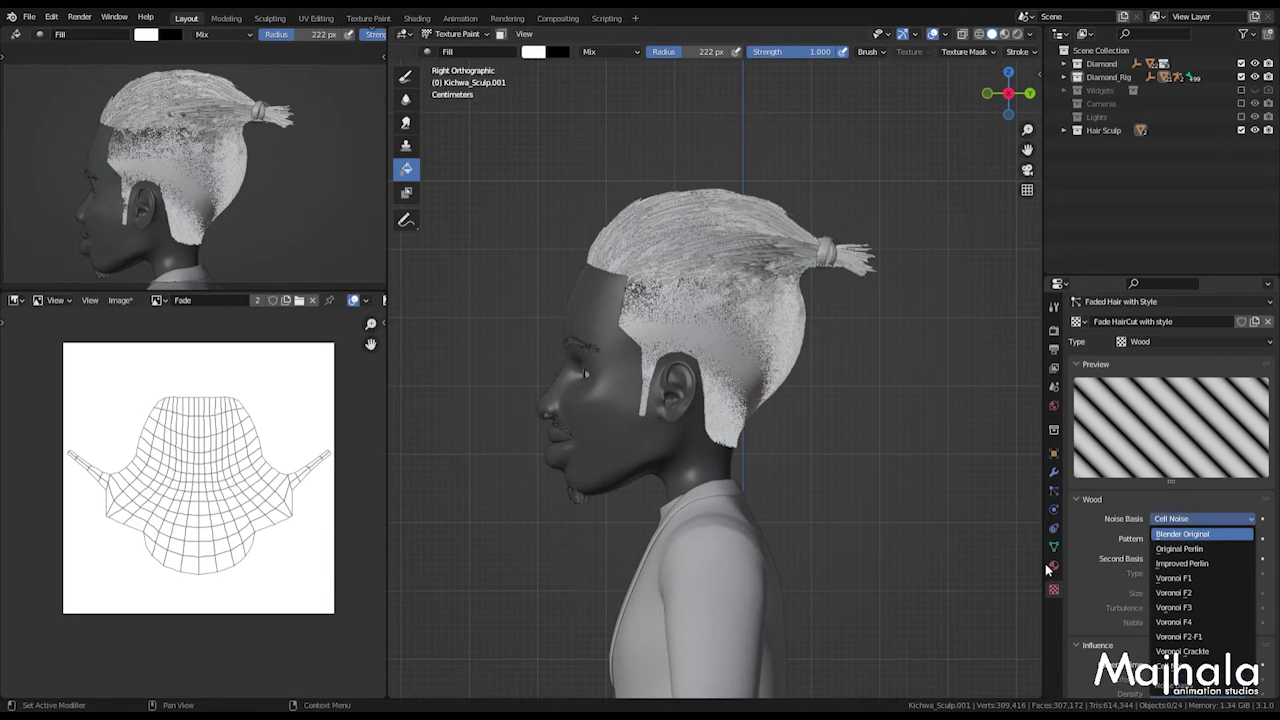
click(1185, 533)
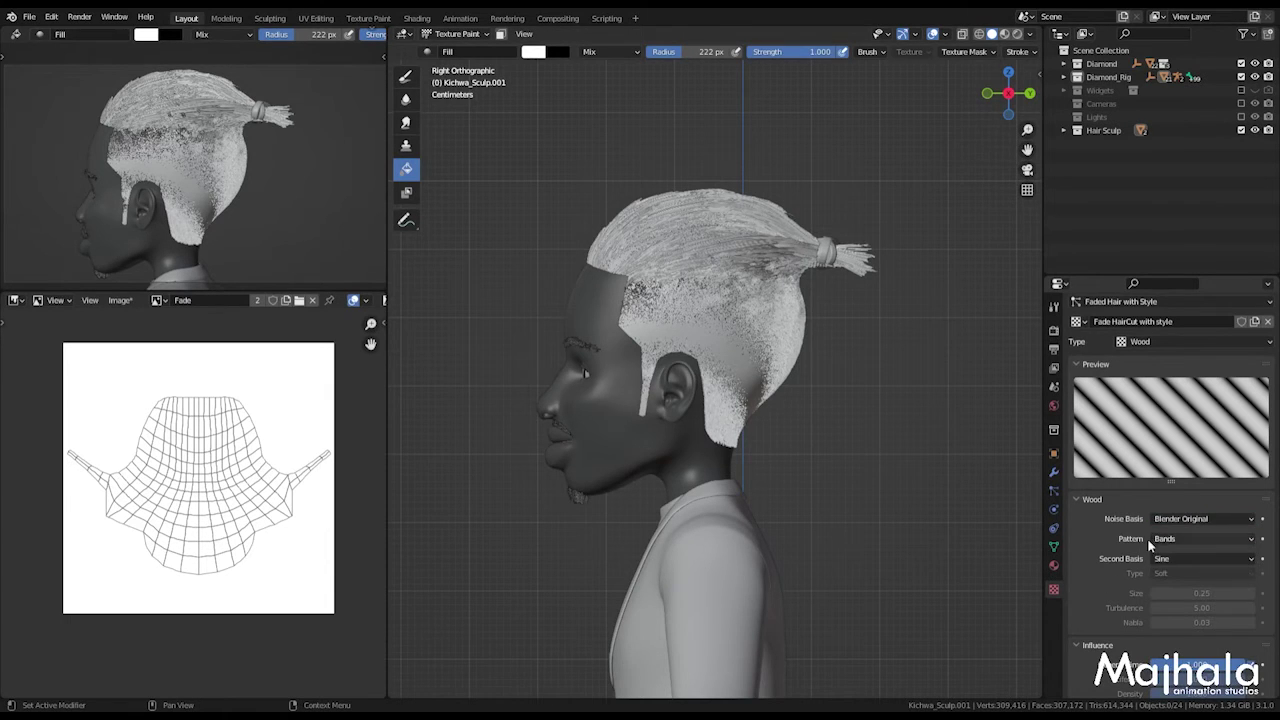
click(1175, 539)
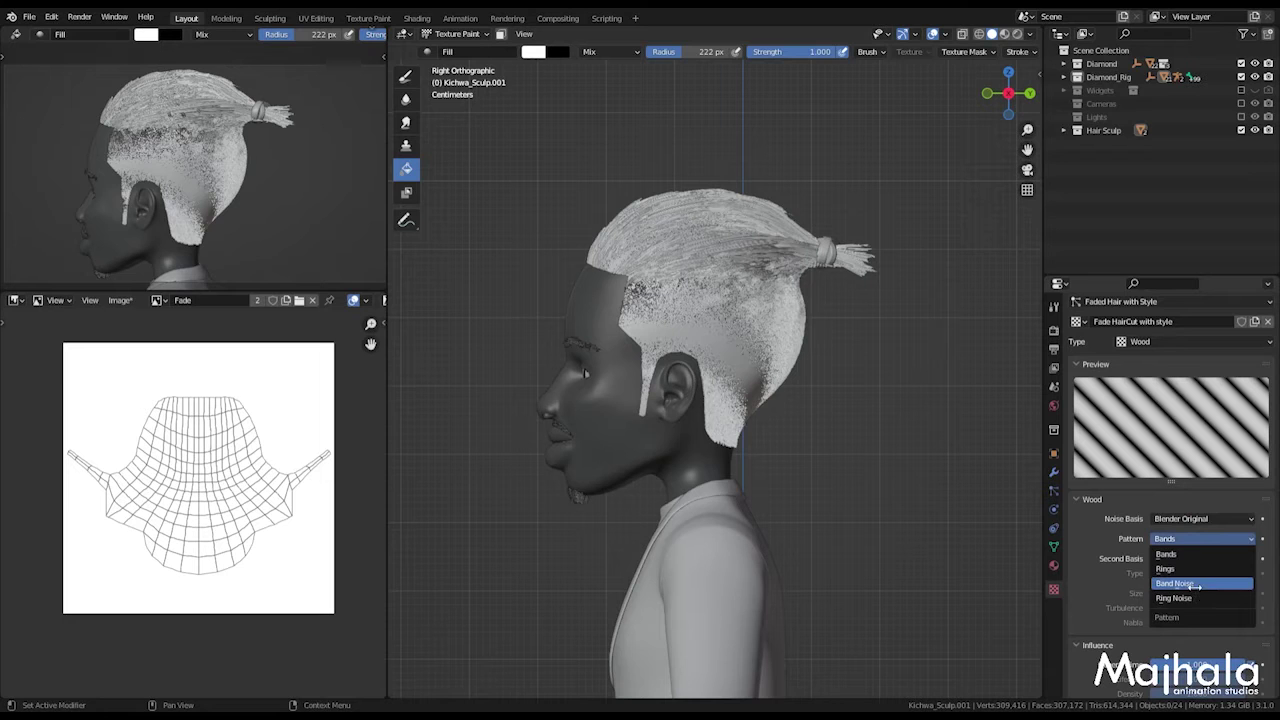
Step: Switch the wood pattern to Band Noise, then to Ring Noise
click(1194, 586)
scroll(715, 375, up, 1)
middle_drag(568, 383, 740, 325)
key(KP_3)
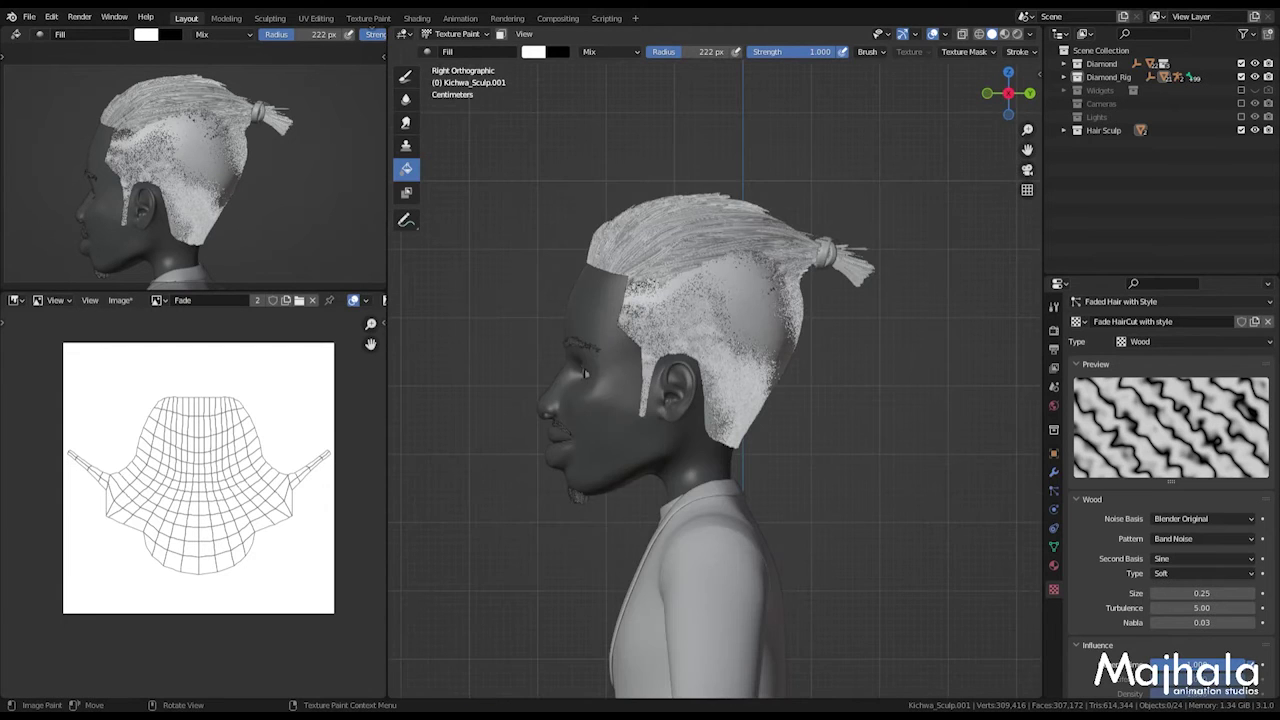
click(1180, 540)
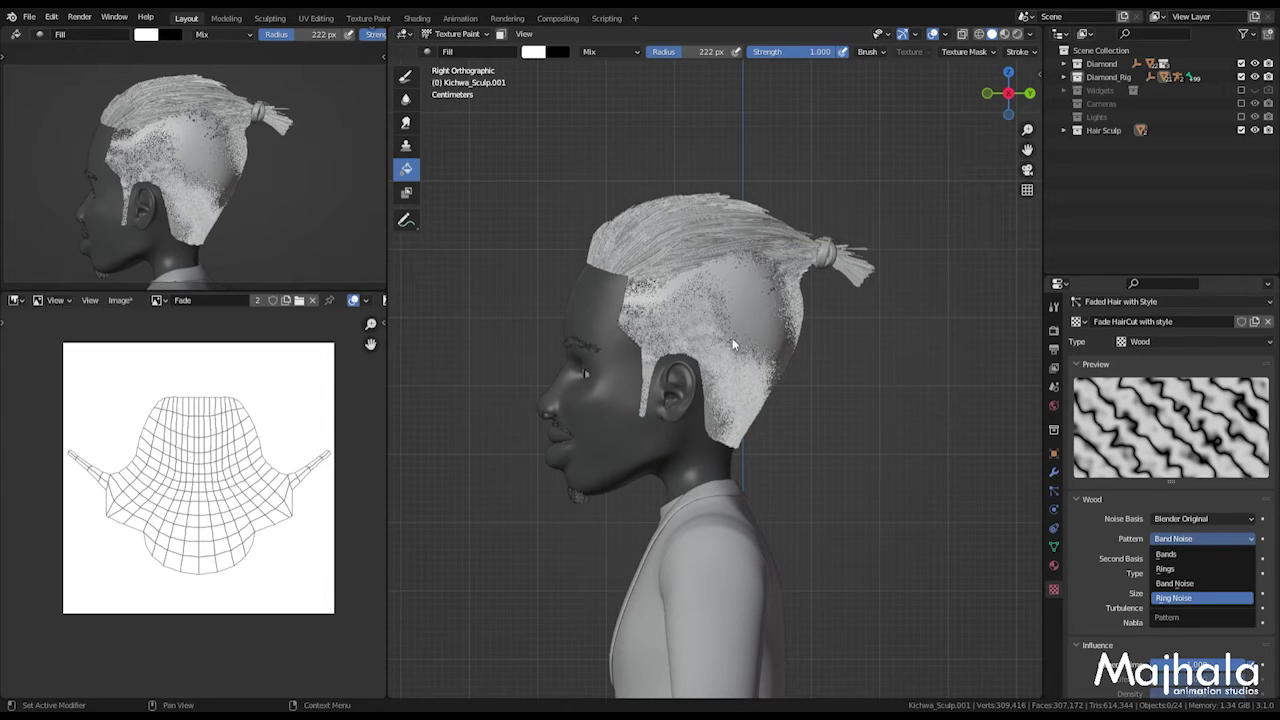
key(Return)
Step: Preview the ring-patterned hair in Material Preview shading, then go back to Solid shading
middle_drag(586, 374, 618, 360)
key(KP_3)
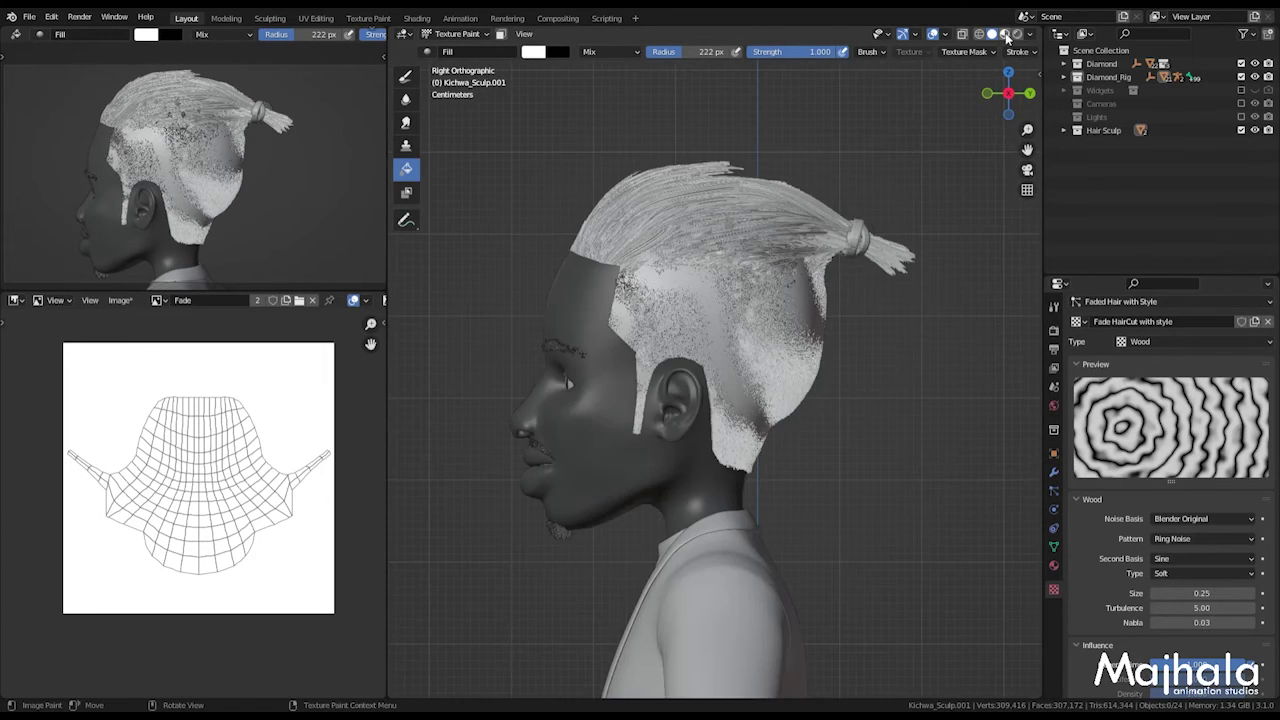
click(1005, 34)
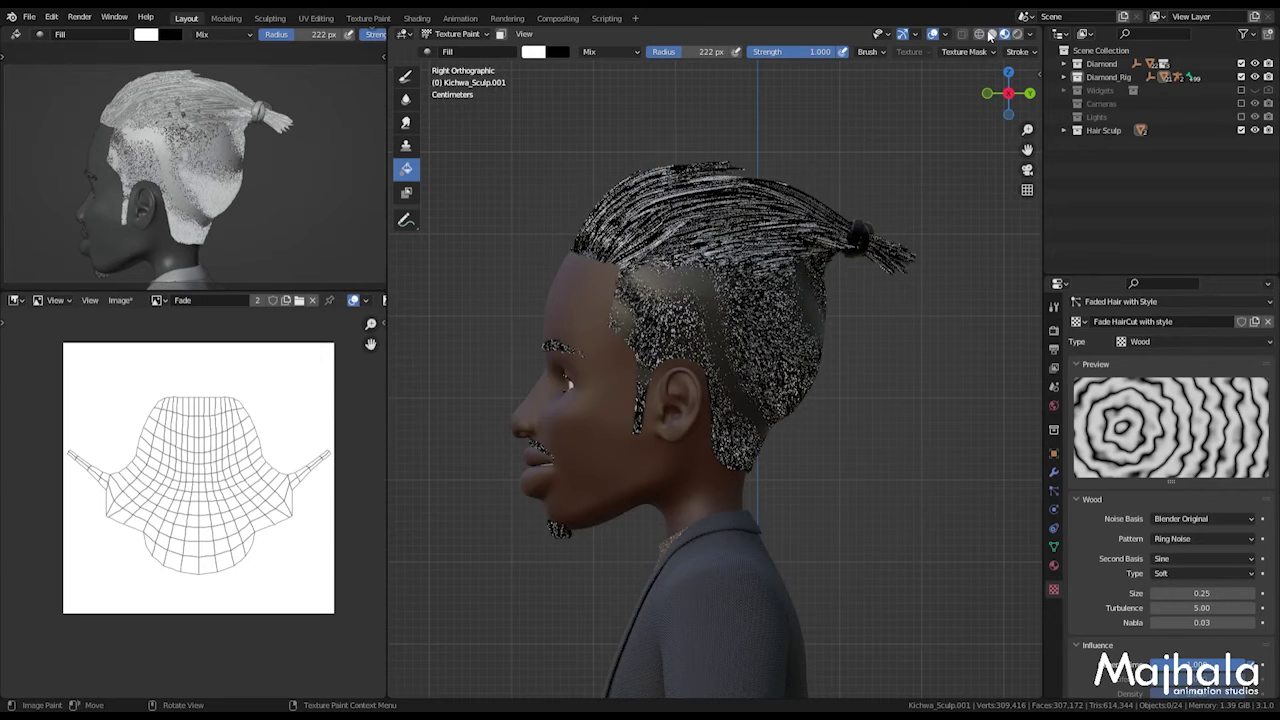
click(991, 34)
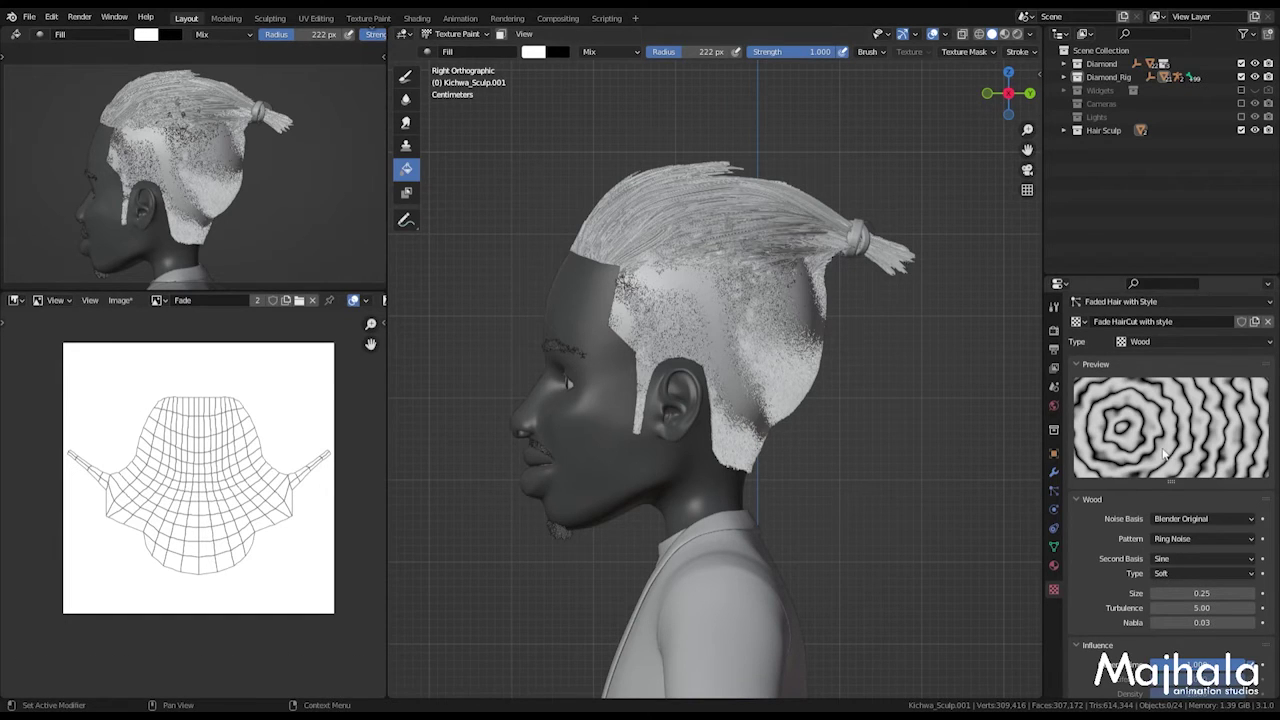
Step: Switch the hair texture type back to Image or Movie
scroll(1179, 530, down, 3)
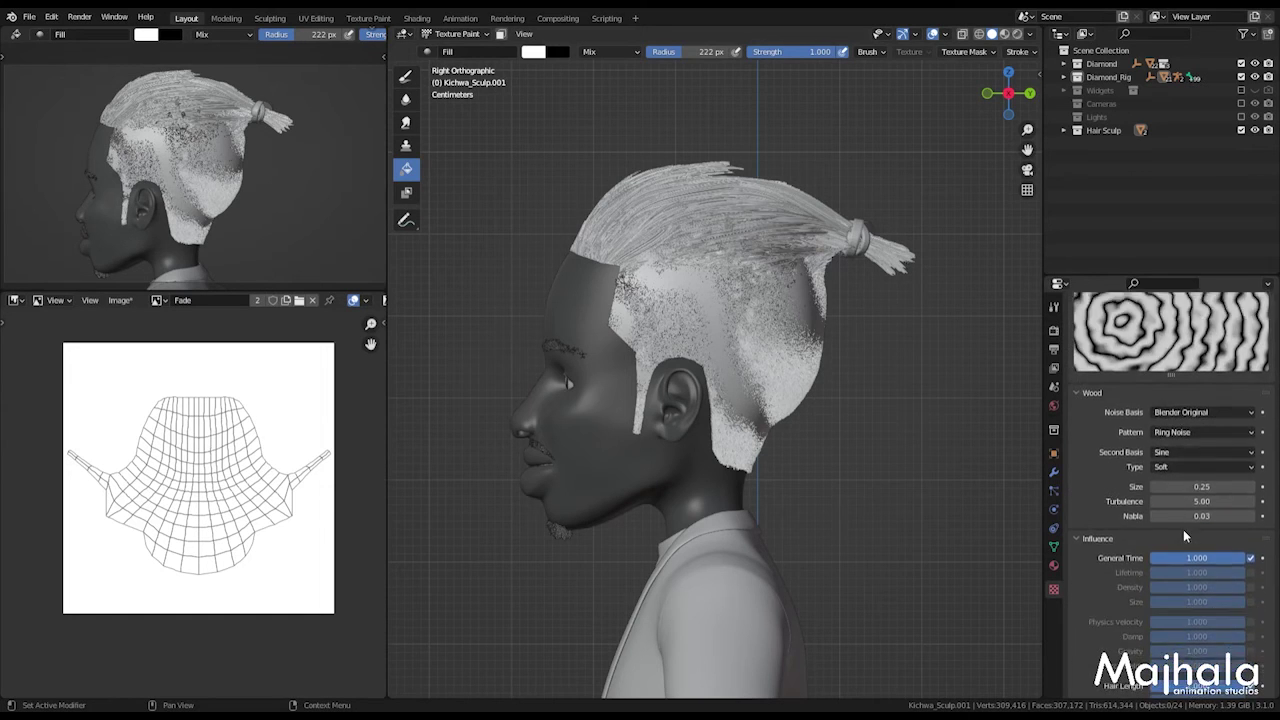
scroll(1185, 537, down, 6)
scroll(1185, 537, up, 4)
scroll(1183, 529, up, 4)
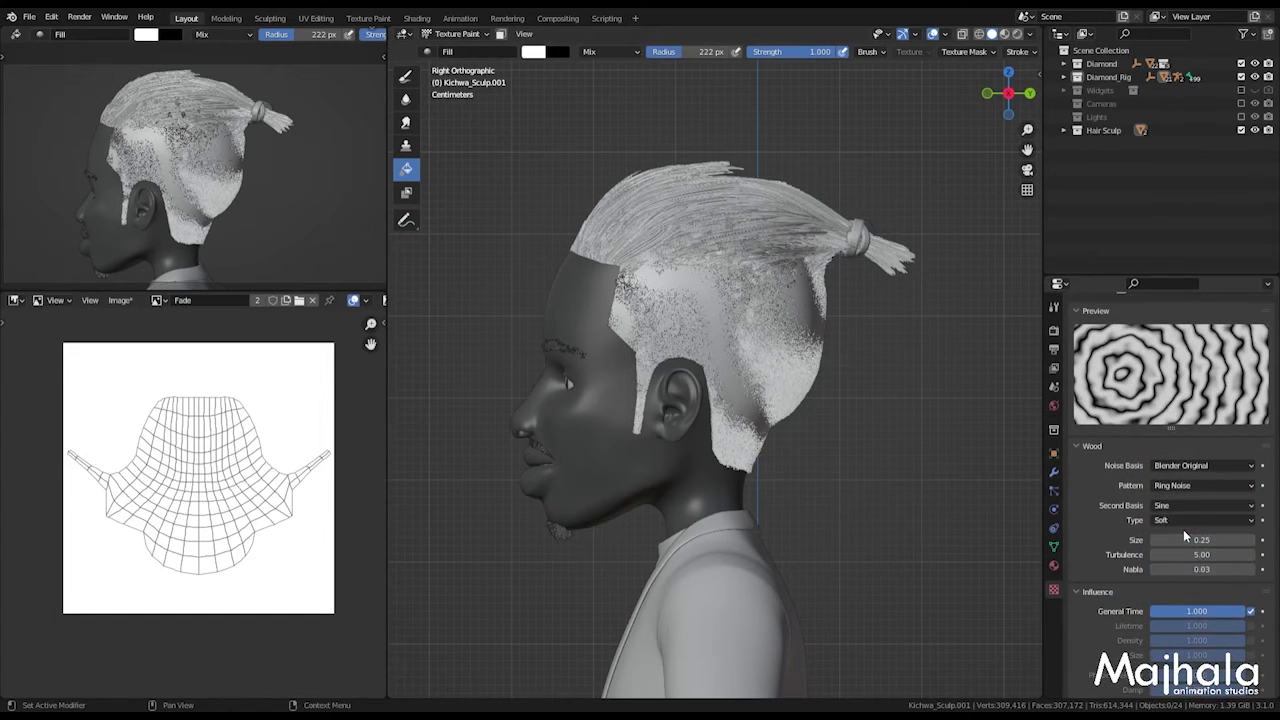
scroll(1185, 485, up, 3)
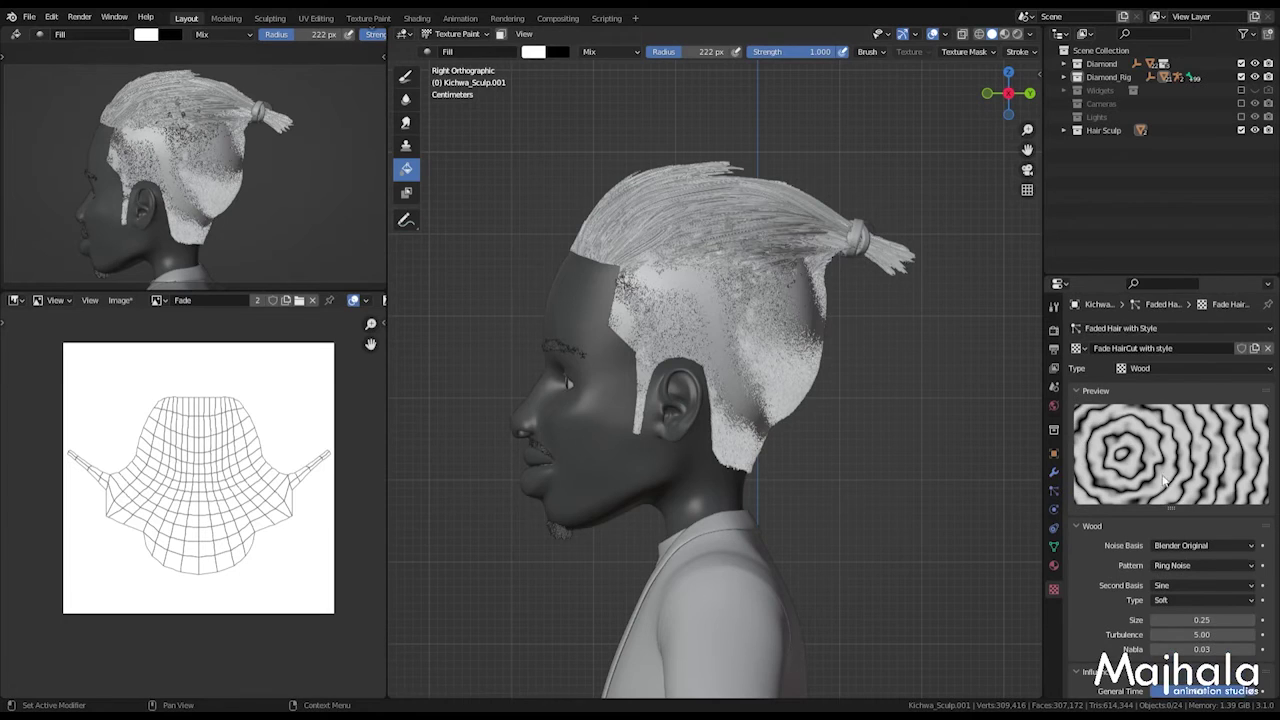
click(1147, 369)
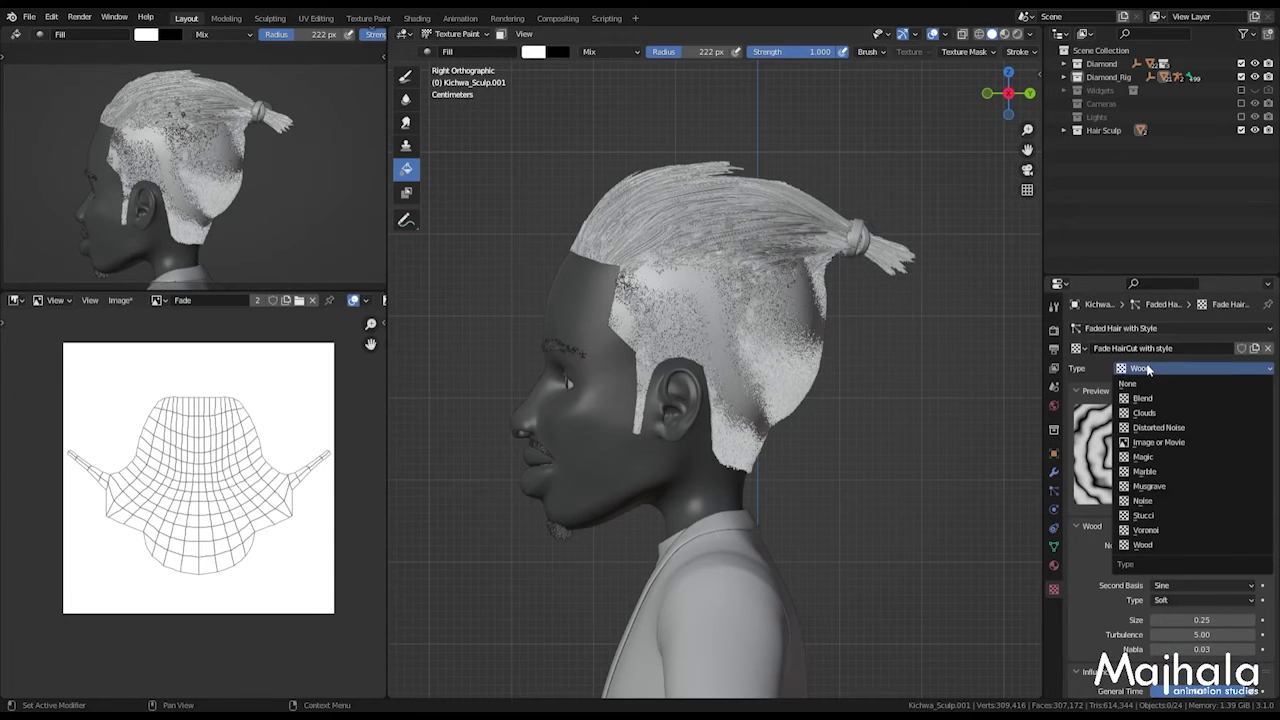
click(1168, 447)
Step: Browse the available images for the texture and toggle the viewport sidebar
scroll(1215, 546, down, 8)
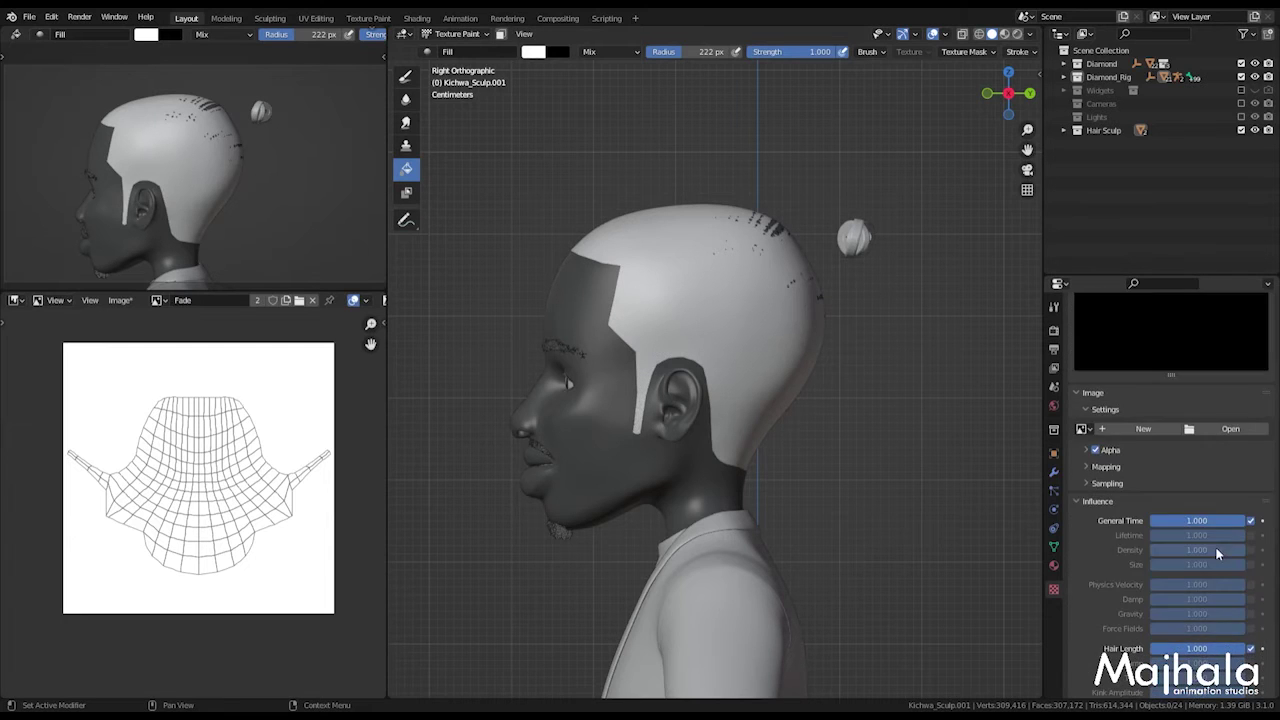
scroll(1090, 458, up, 5)
click(1084, 456)
click(1084, 456)
click(1084, 456)
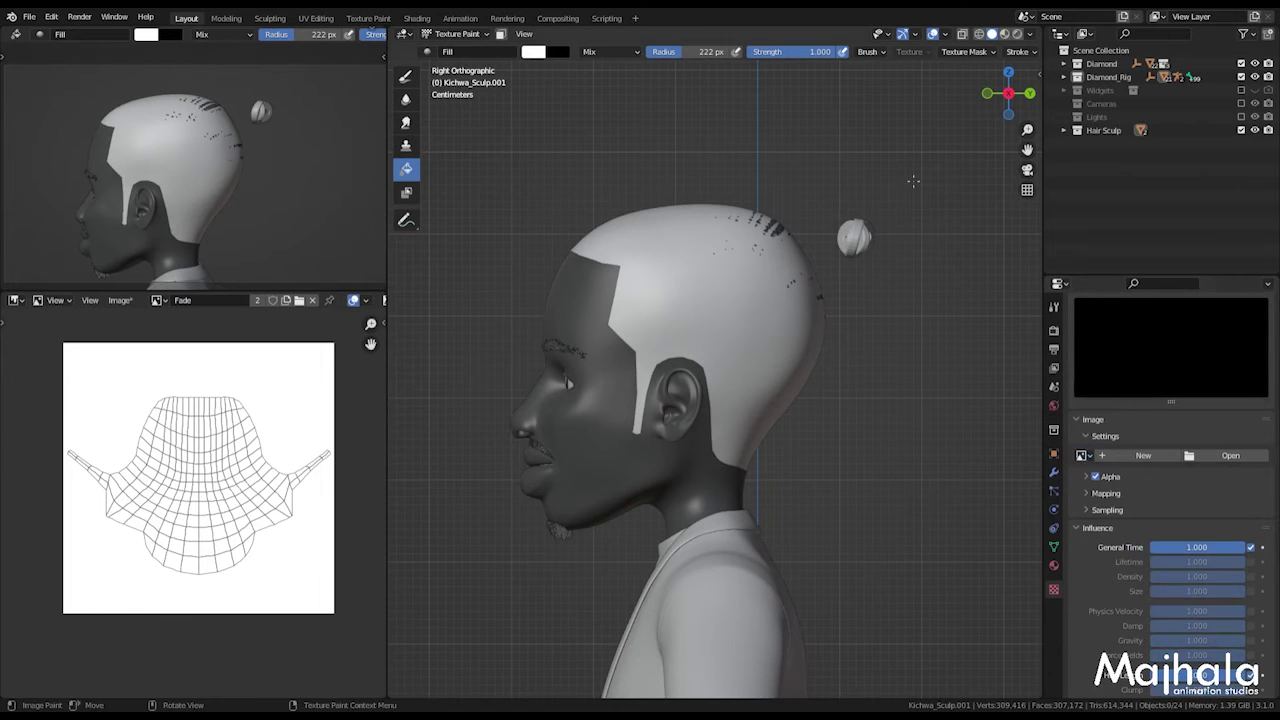
key(n)
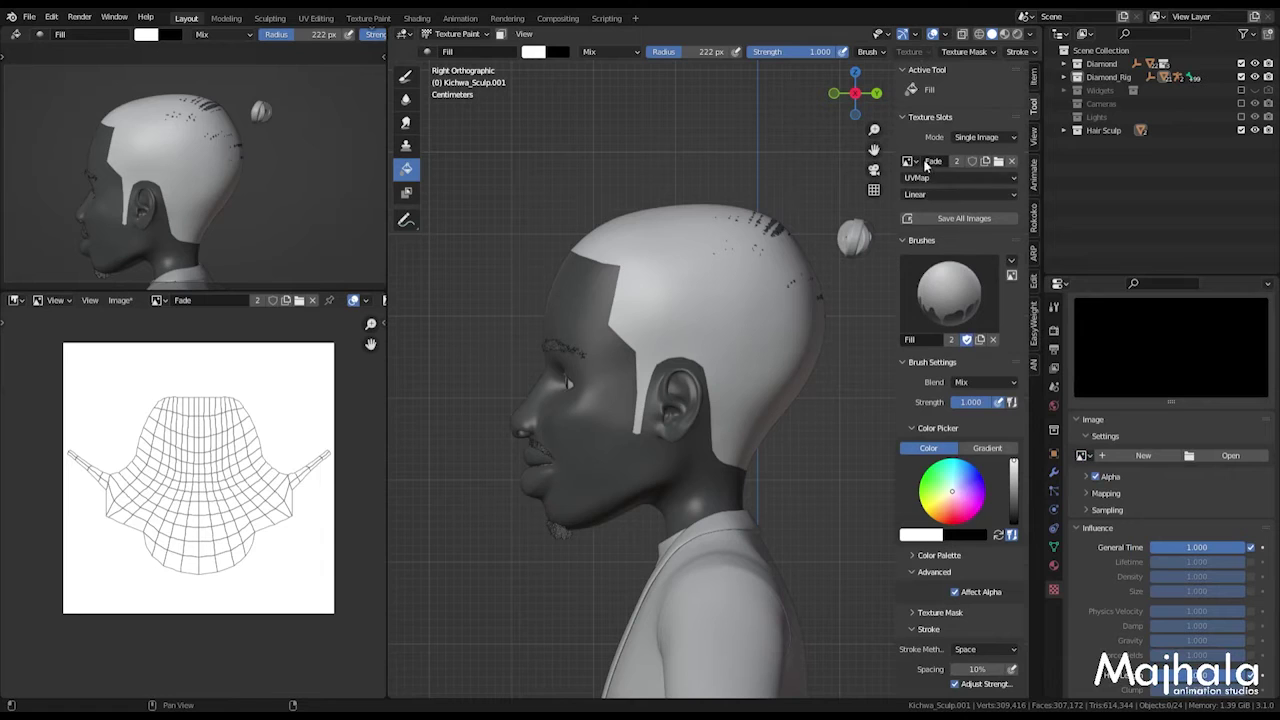
Step: Assign the Fade image to the hair texture by searching 'fad' in the image list
click(1084, 456)
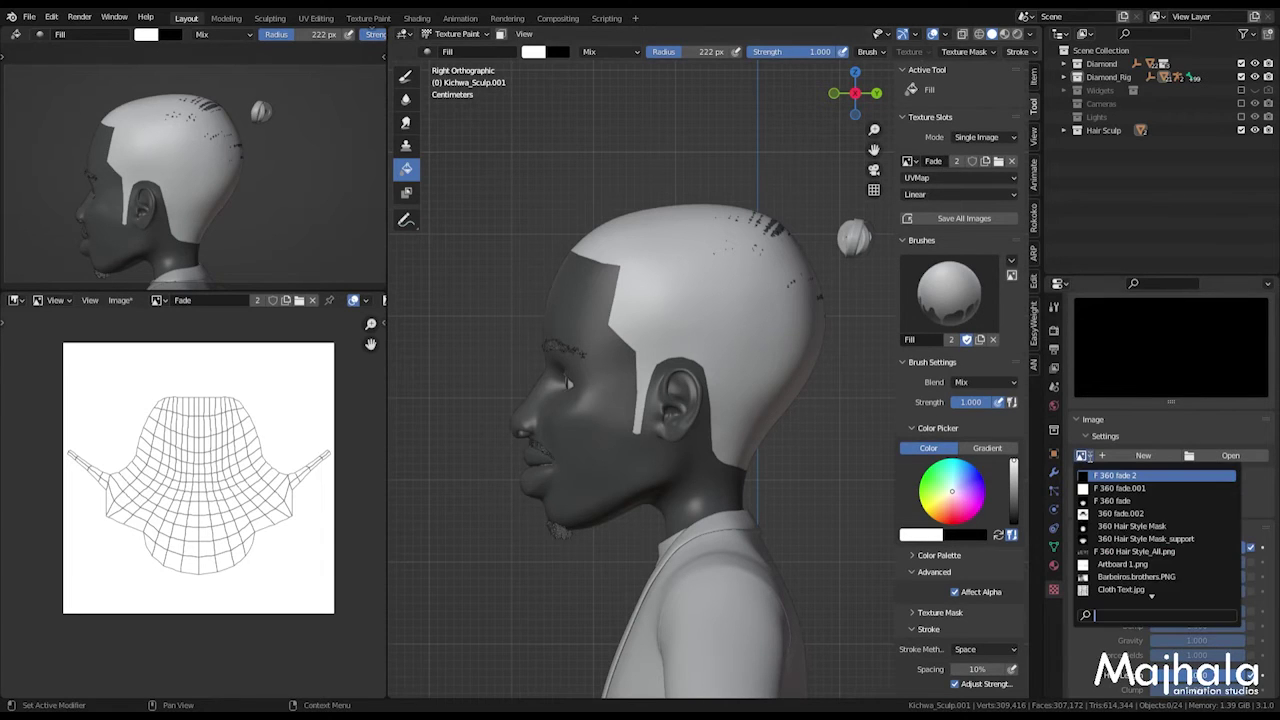
text(fad)
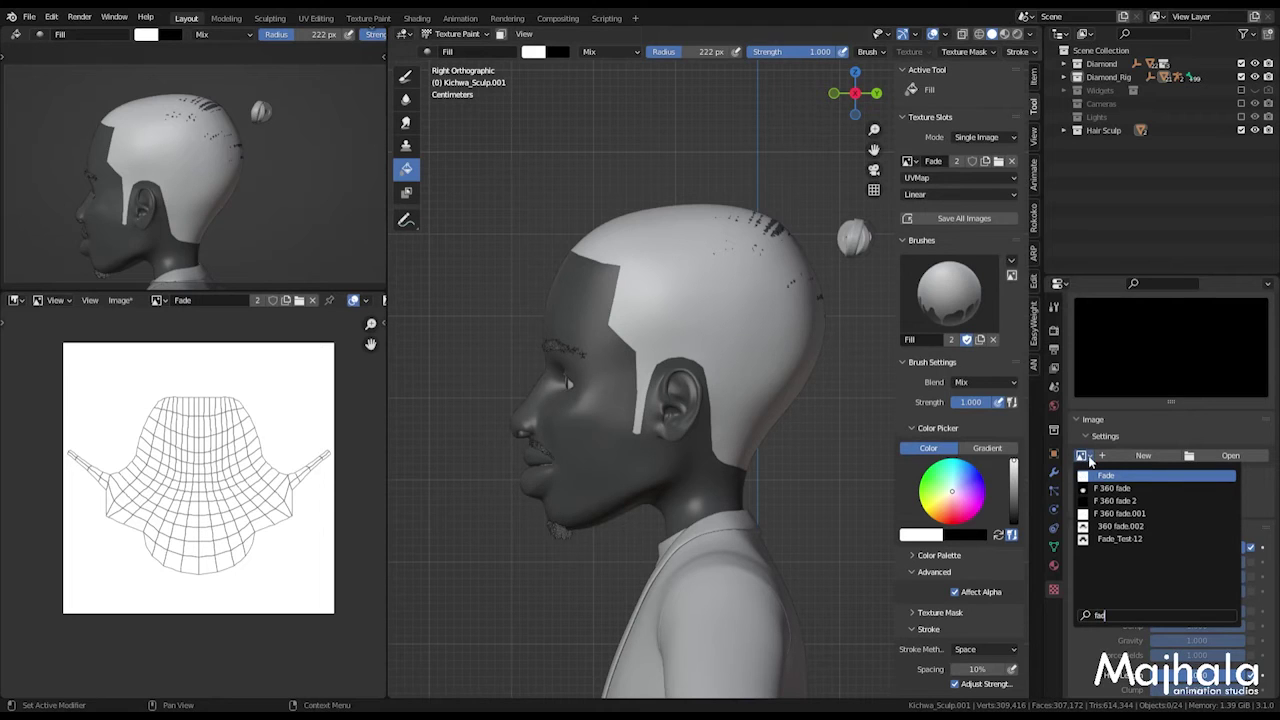
key(Return)
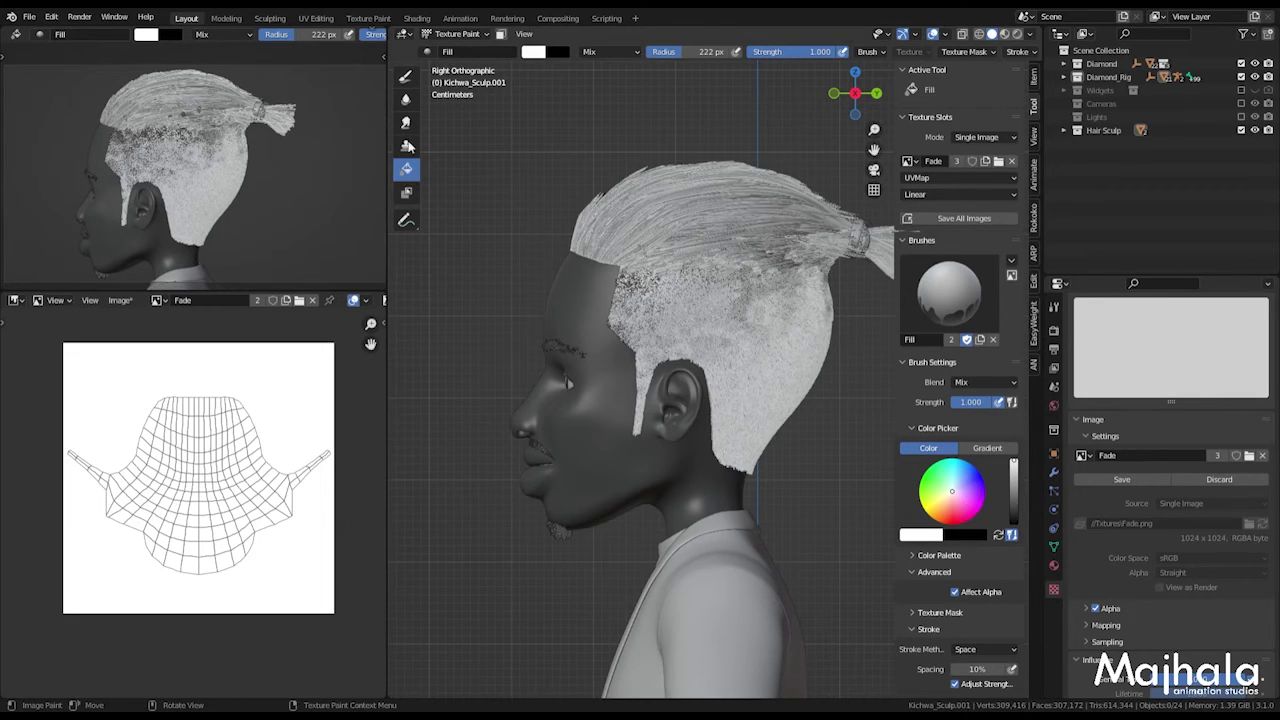
click(406, 98)
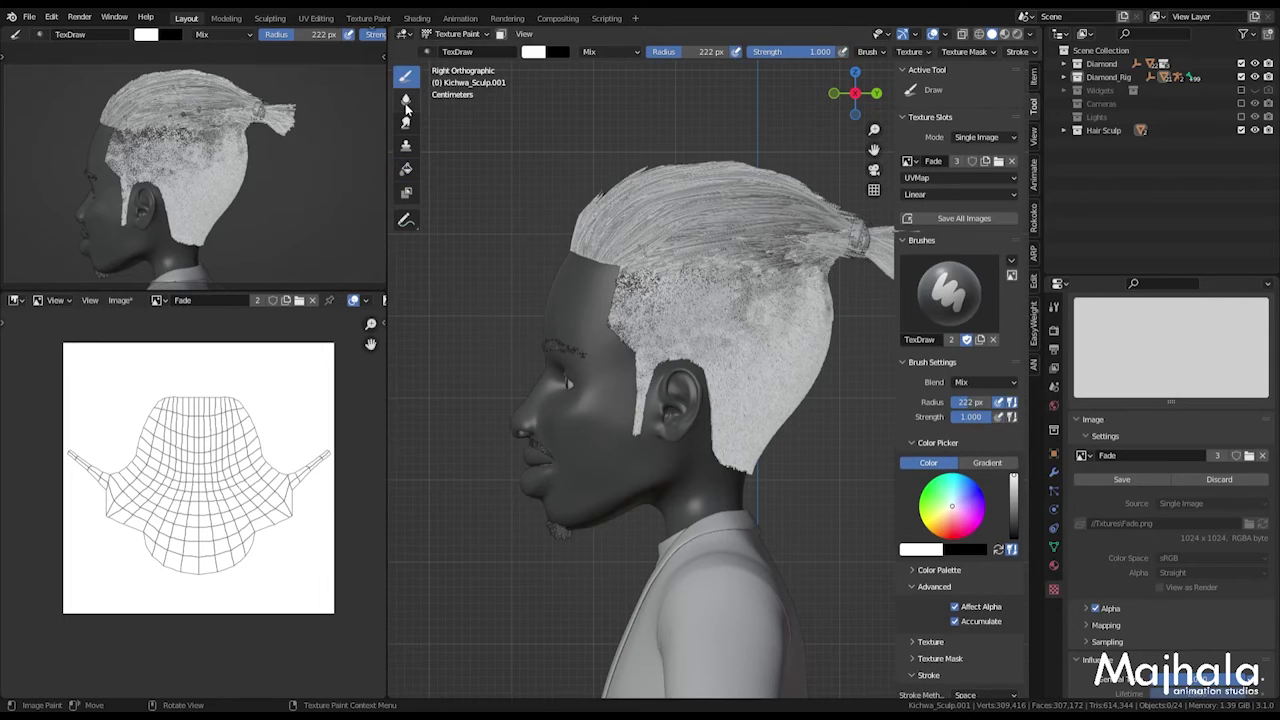
Step: Try the Draw brush, return to Fill, and split the image editor into two stacked views
click(406, 77)
click(407, 172)
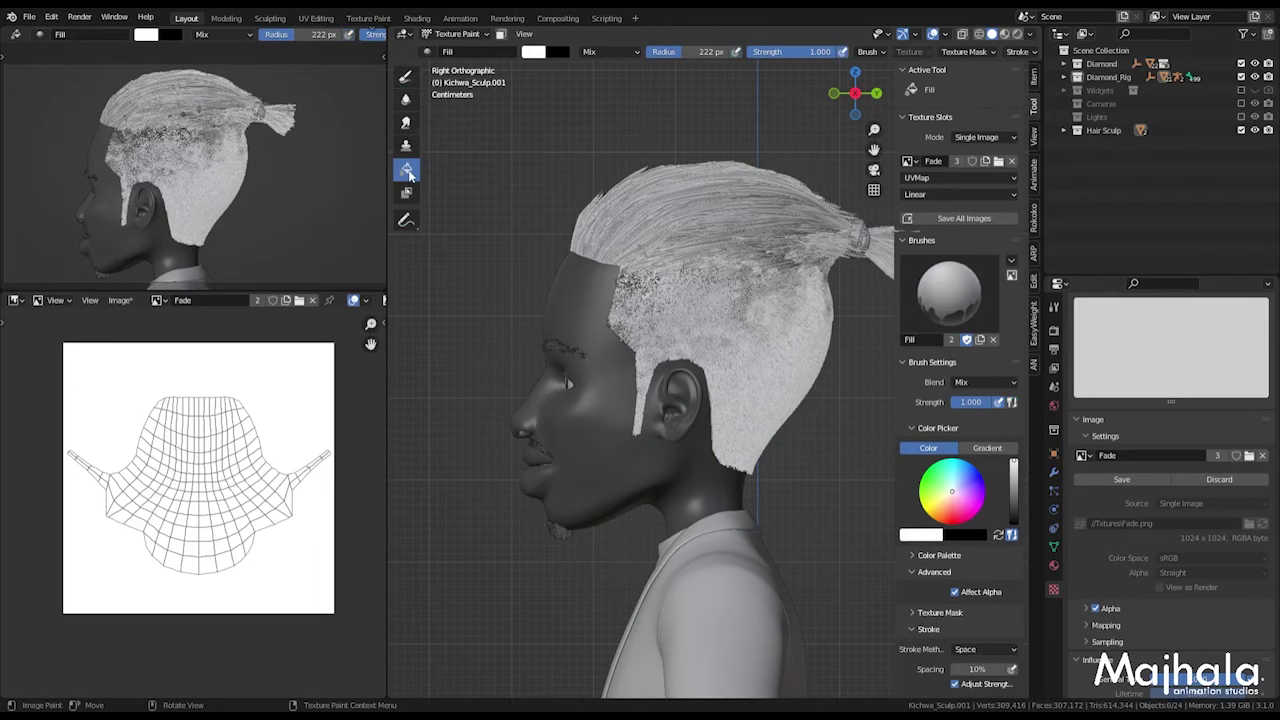
scroll(963, 406, down, 3)
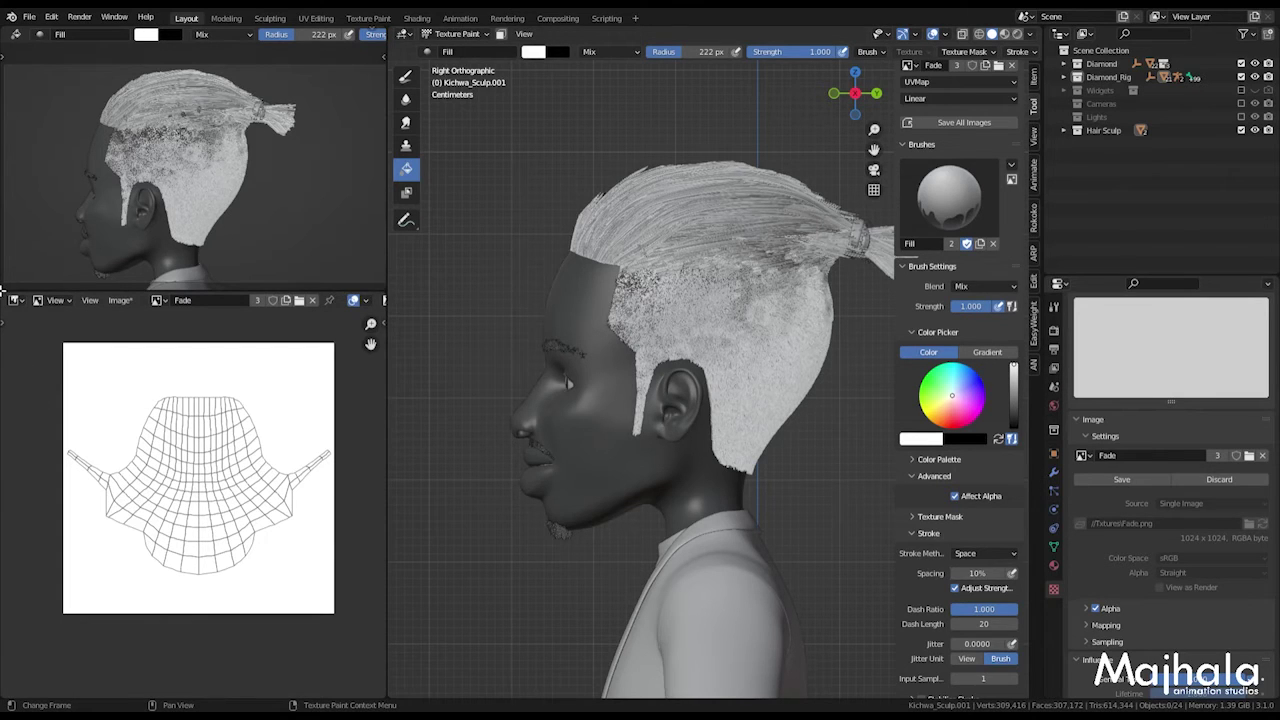
drag(3, 291, 4, 510)
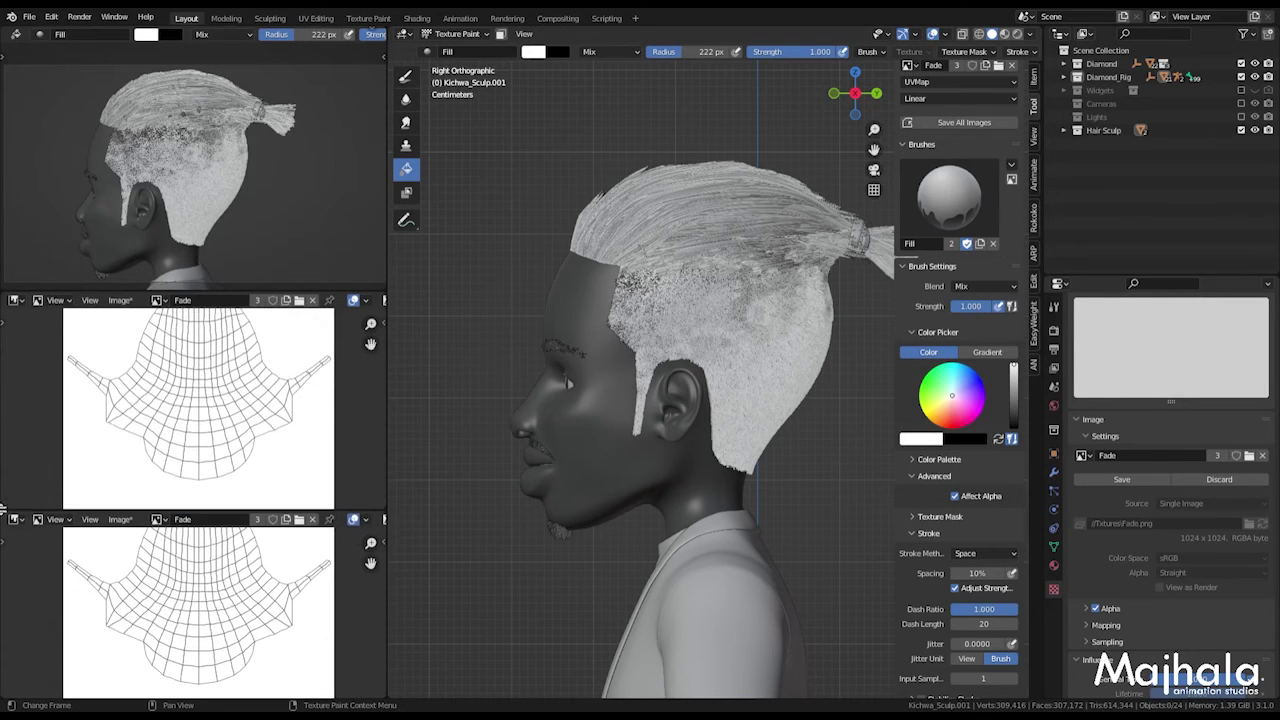
Step: Load the Barbeiros.brothers.PNG reference photo into the lower image editor via the search 'bro'
click(158, 519)
text(bro)
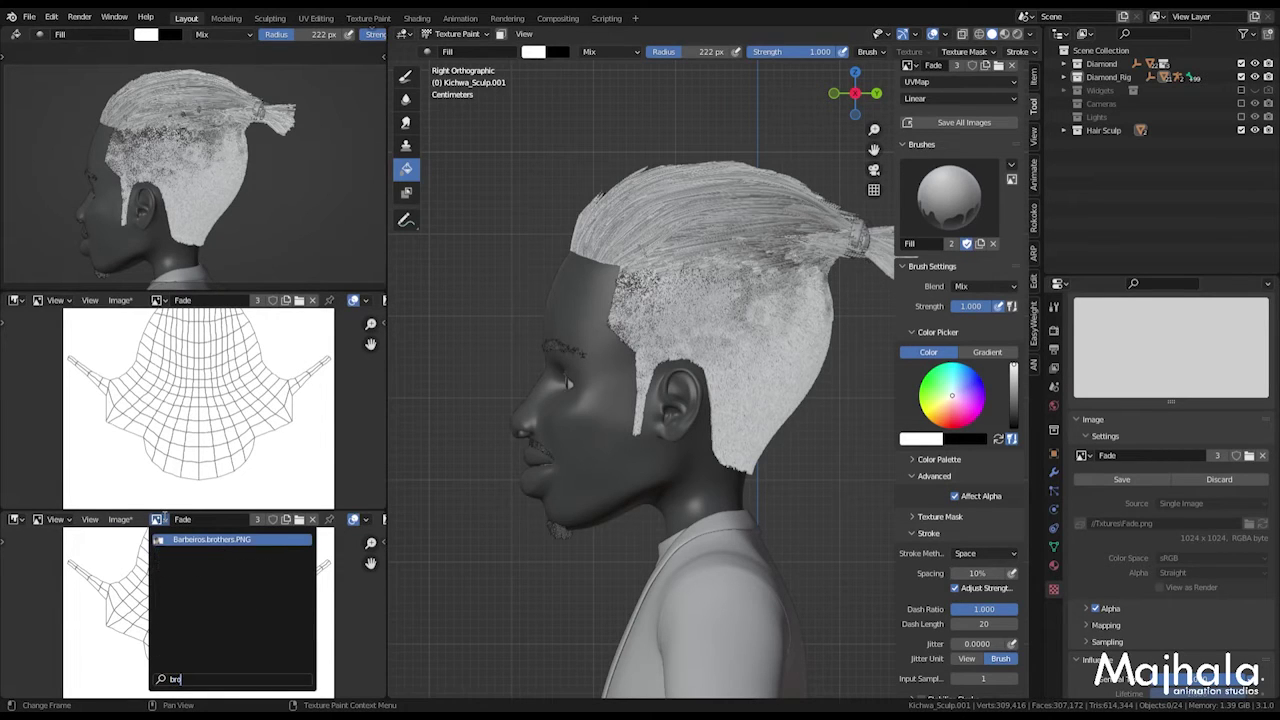
key(Return)
click(155, 519)
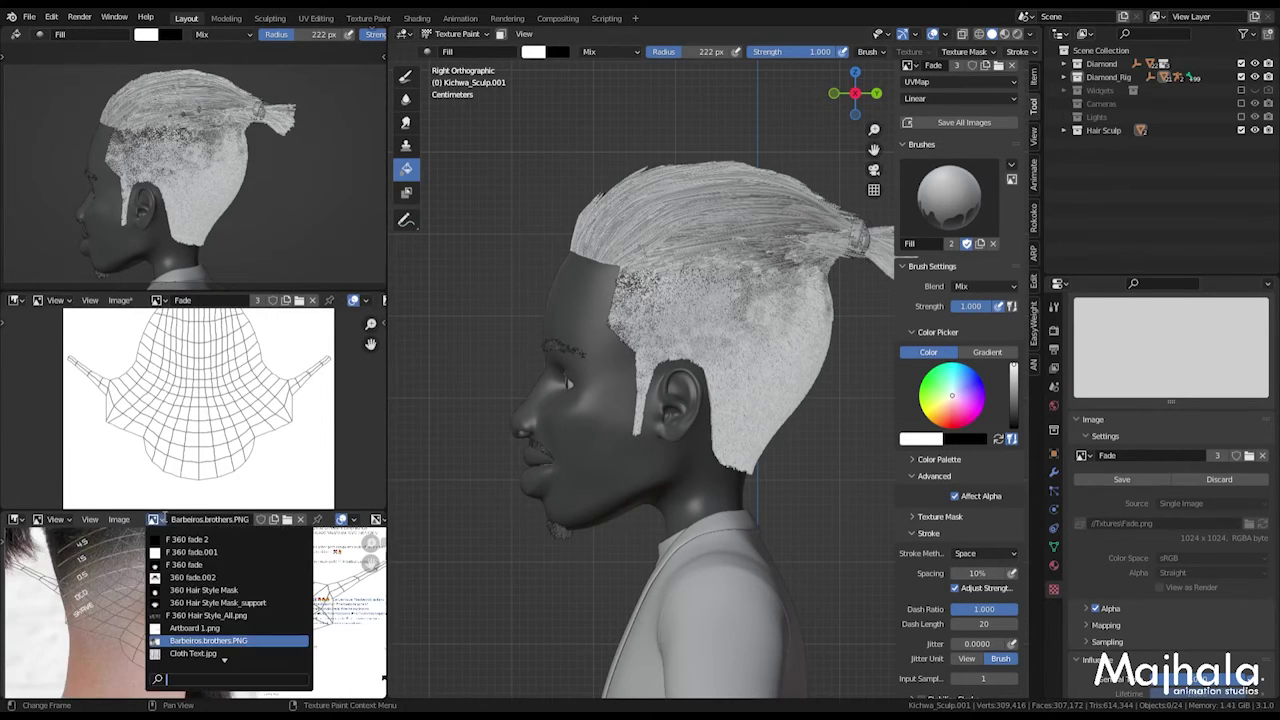
click(160, 551)
Step: Enlarge the lower editor, hide the UV overlay, and zoom and pan to the photo's ponytail
drag(190, 512, 190, 385)
scroll(189, 465, up, 3)
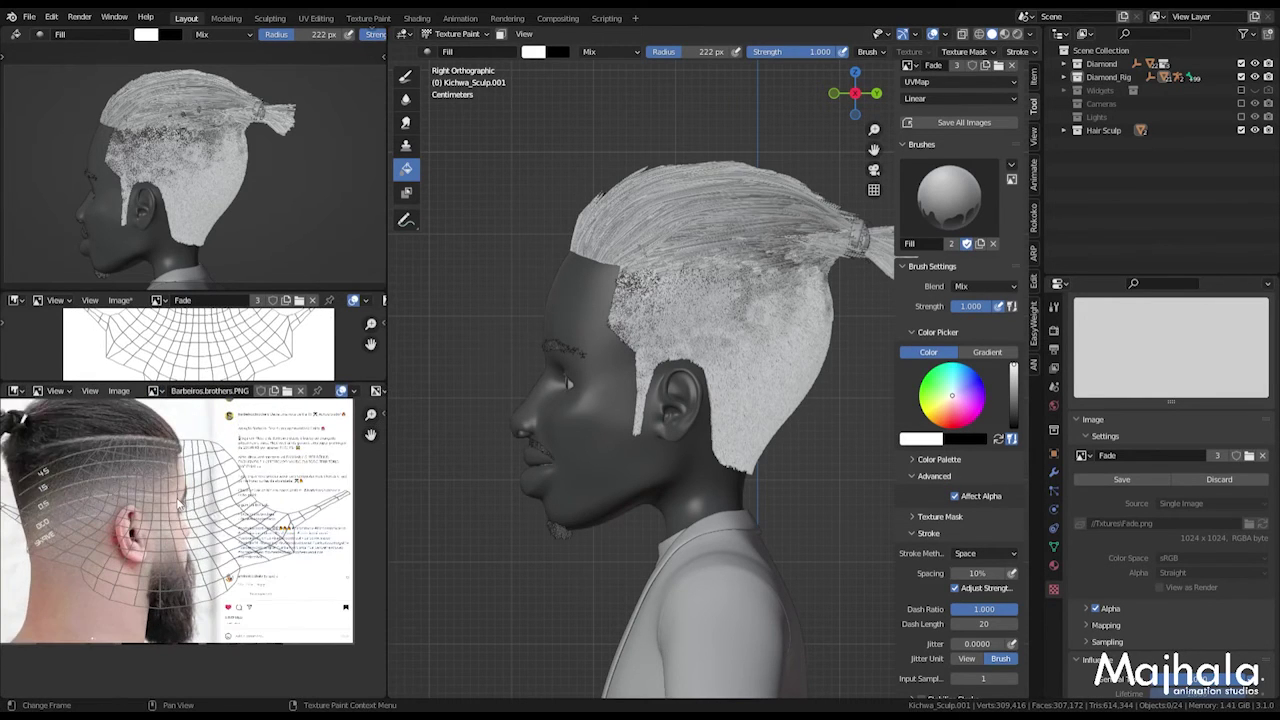
click(340, 392)
scroll(164, 525, down, 2)
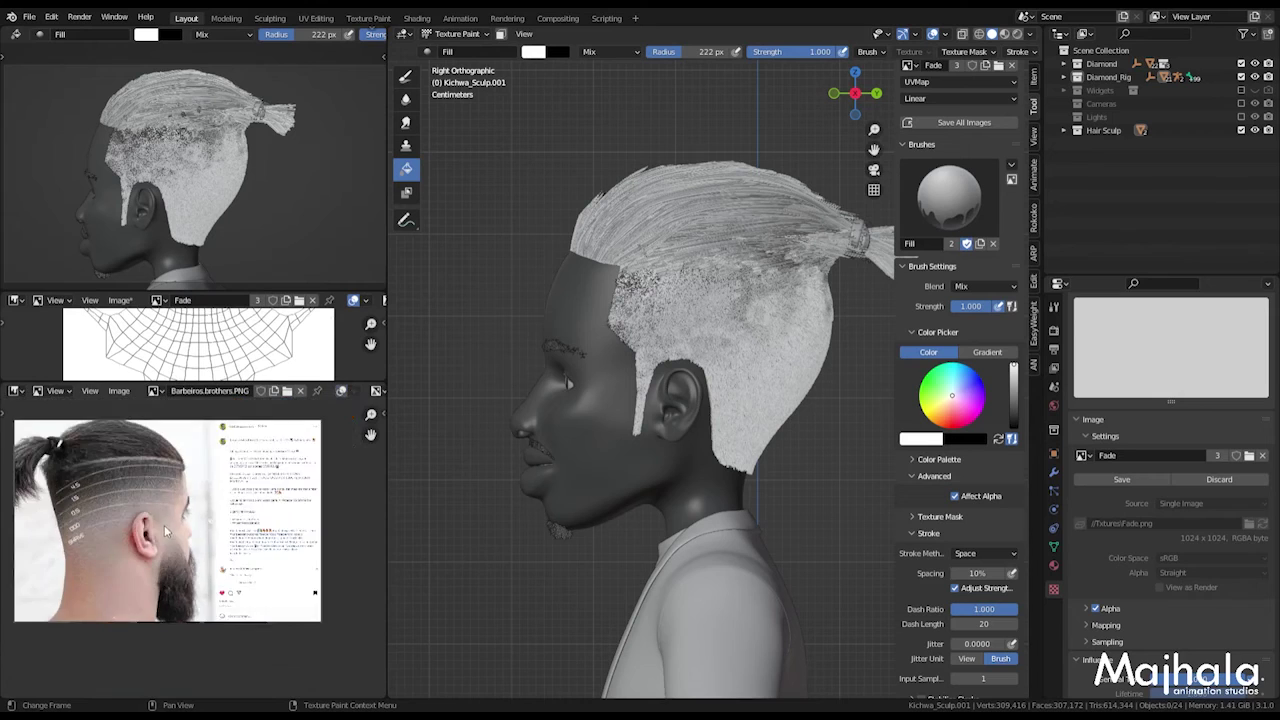
scroll(191, 494, up, 5)
middle_drag(191, 494, 260, 542)
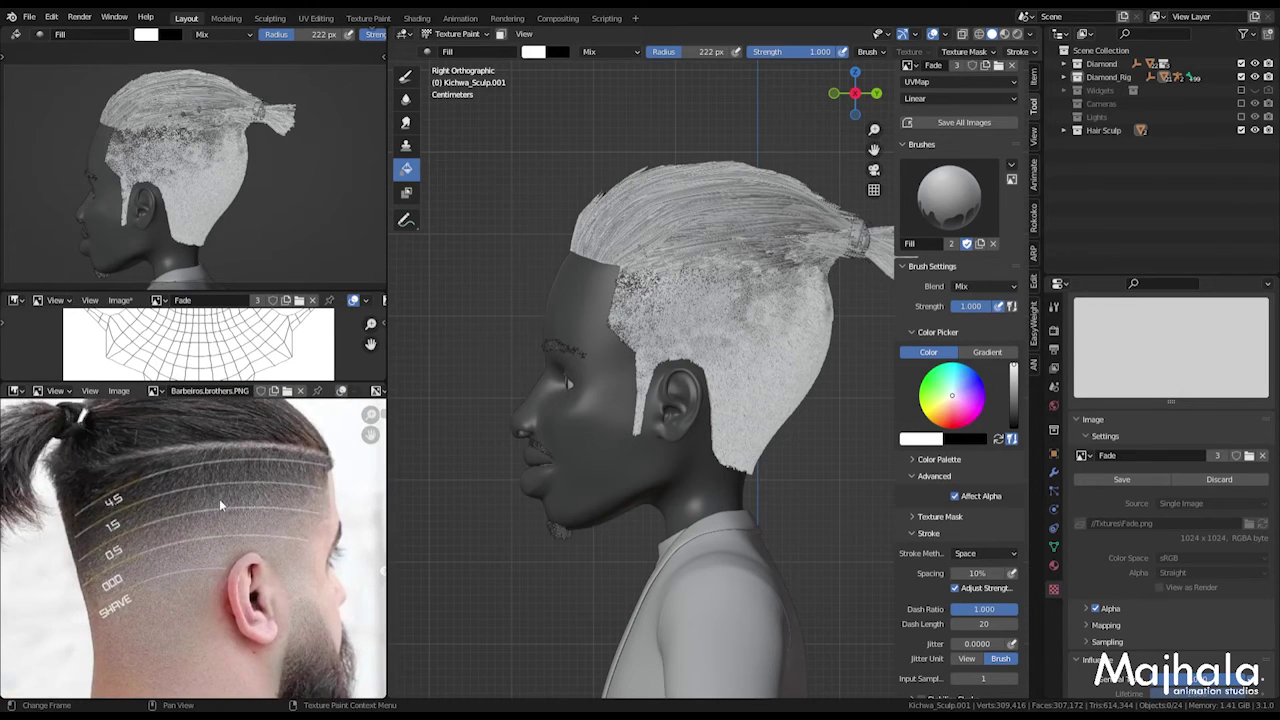
scroll(219, 499, down, 2)
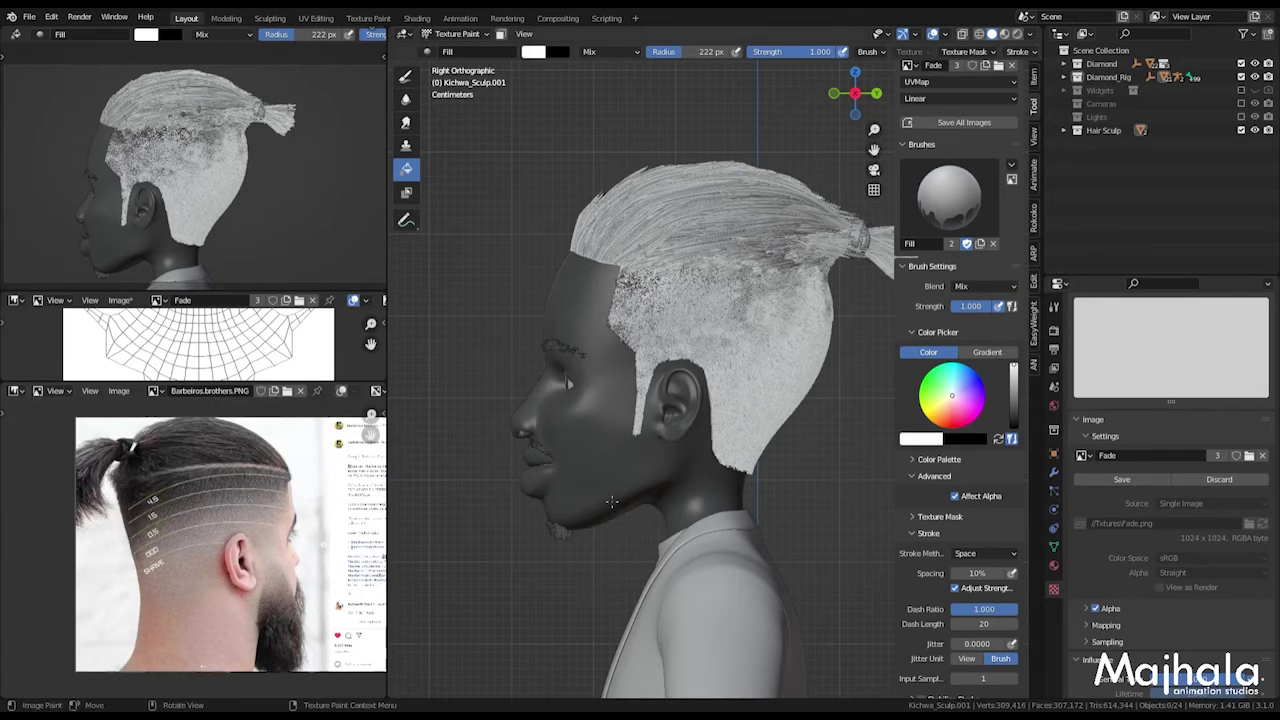
scroll(1216, 335, up, 3)
scroll(805, 415, down, 4)
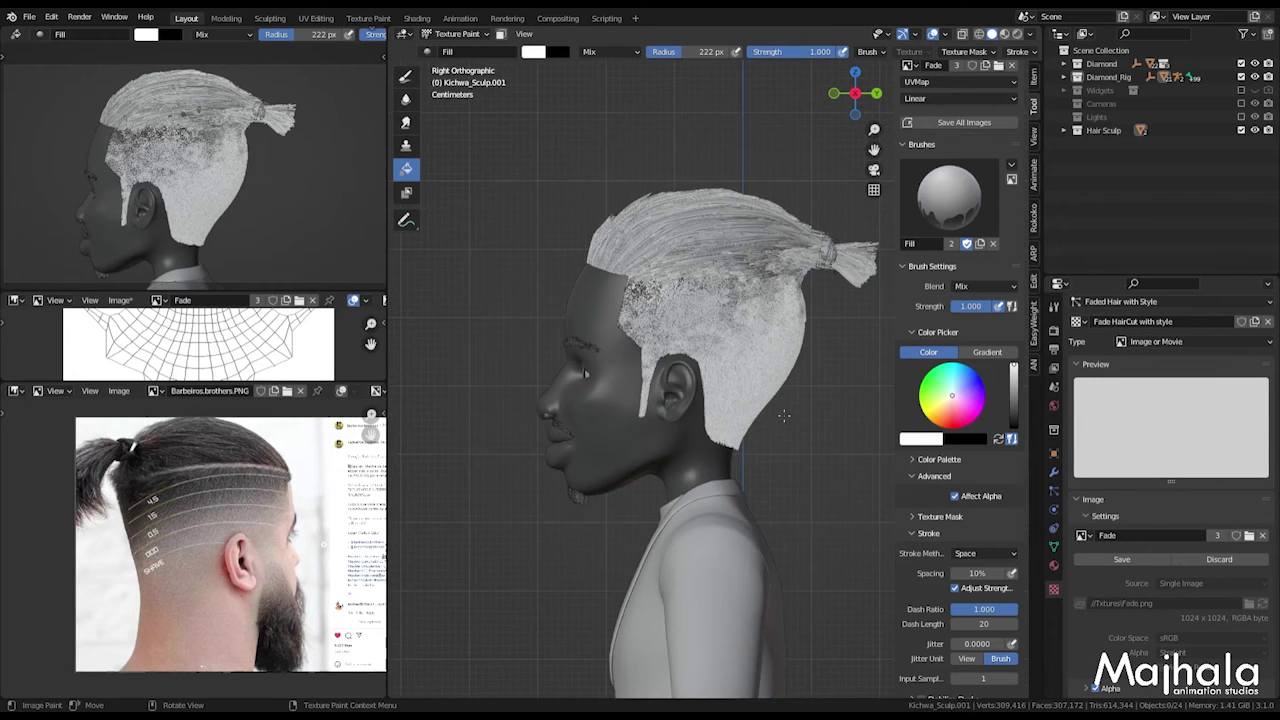
Step: Set the Fill color to a white-to-black gradient with the black stop at 0.581
click(983, 355)
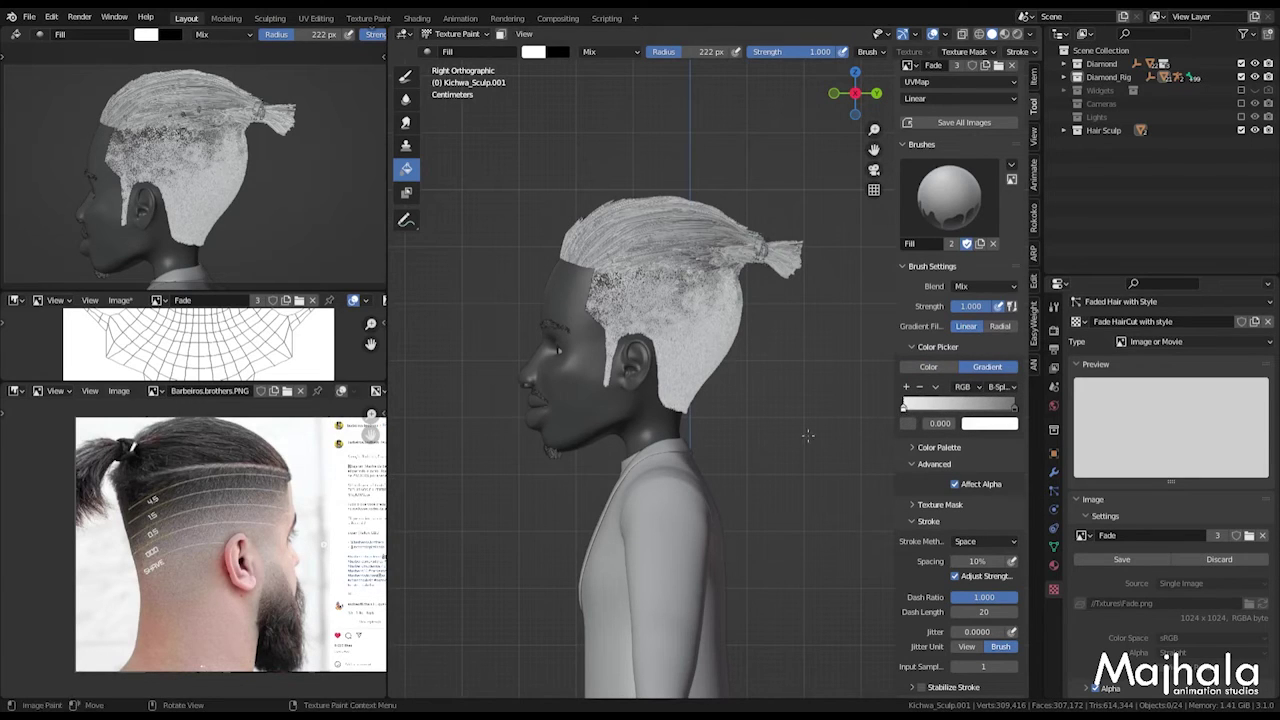
drag(1013, 408, 957, 415)
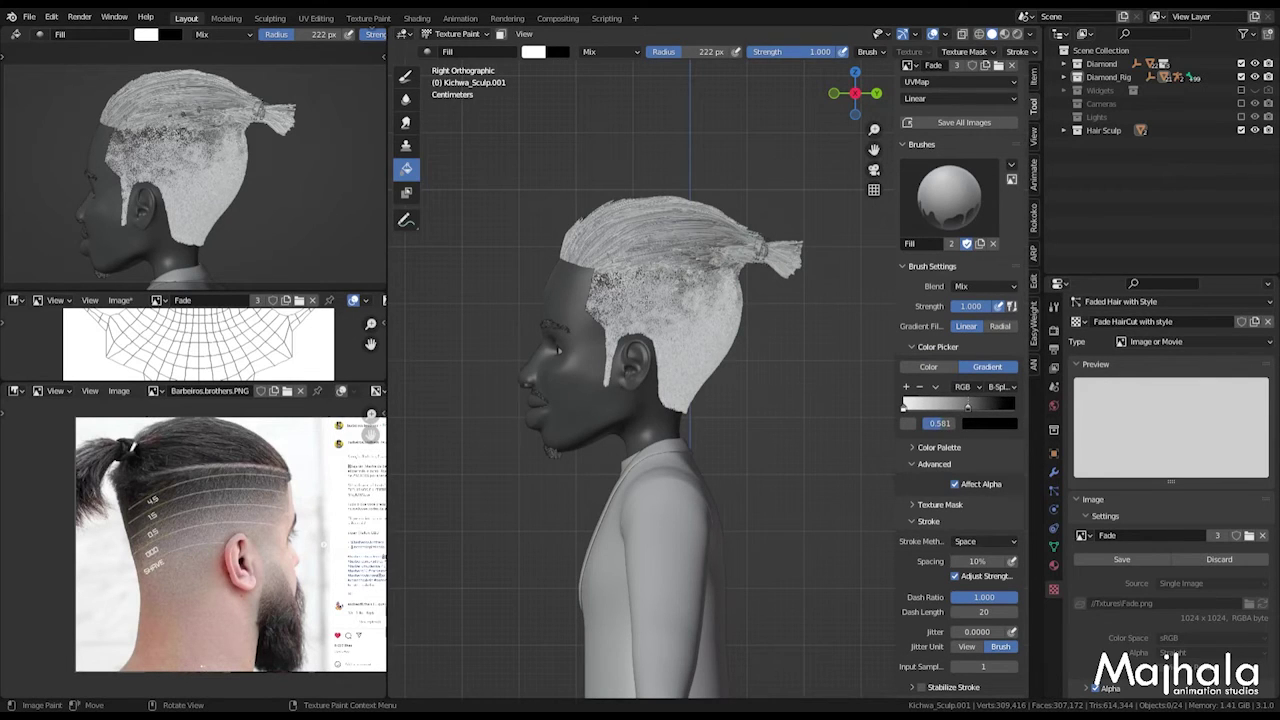
middle_drag(645, 302, 528, 369)
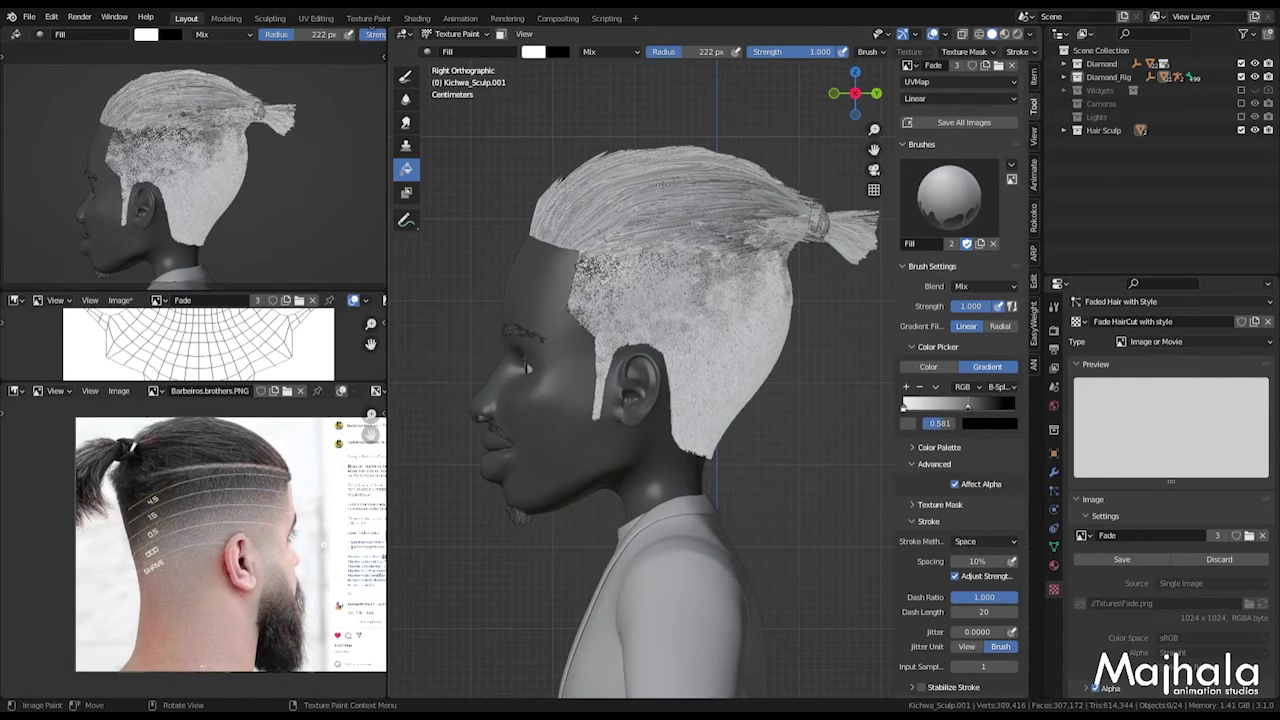
Step: Drag the gradient down the head from the hair top to behind the ear
drag(658, 256, 660, 376)
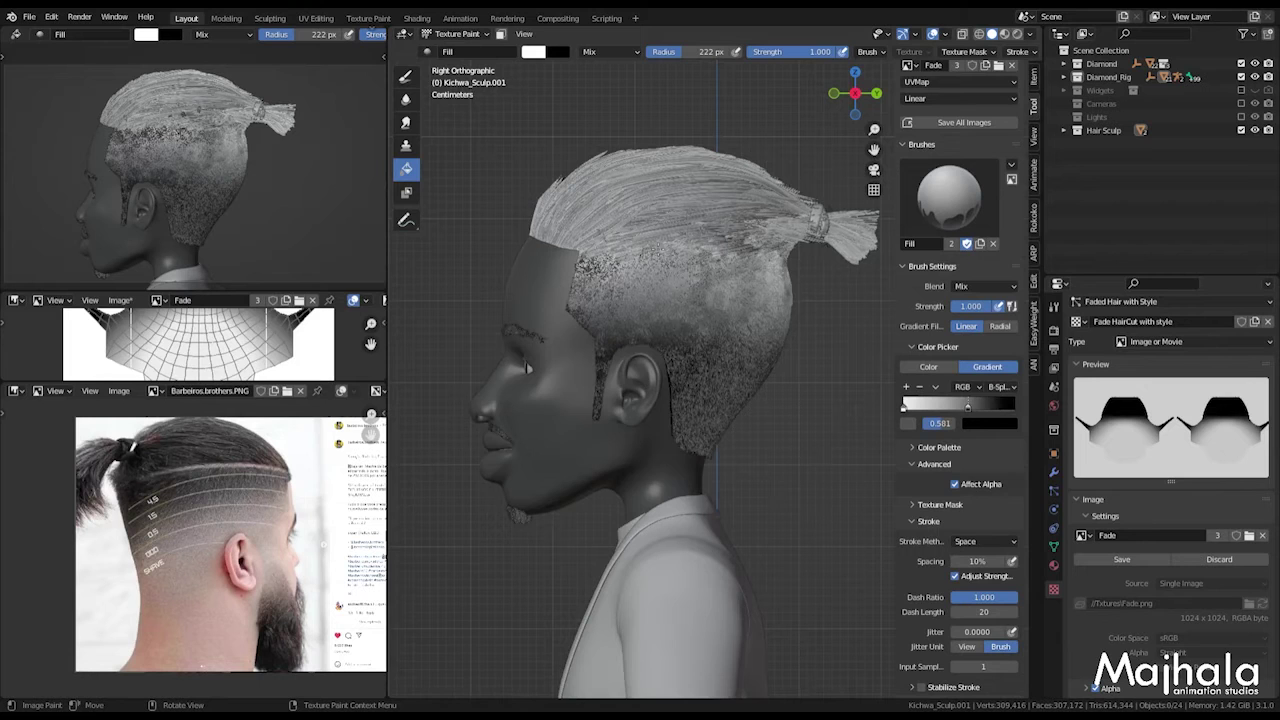
drag(656, 243, 652, 408)
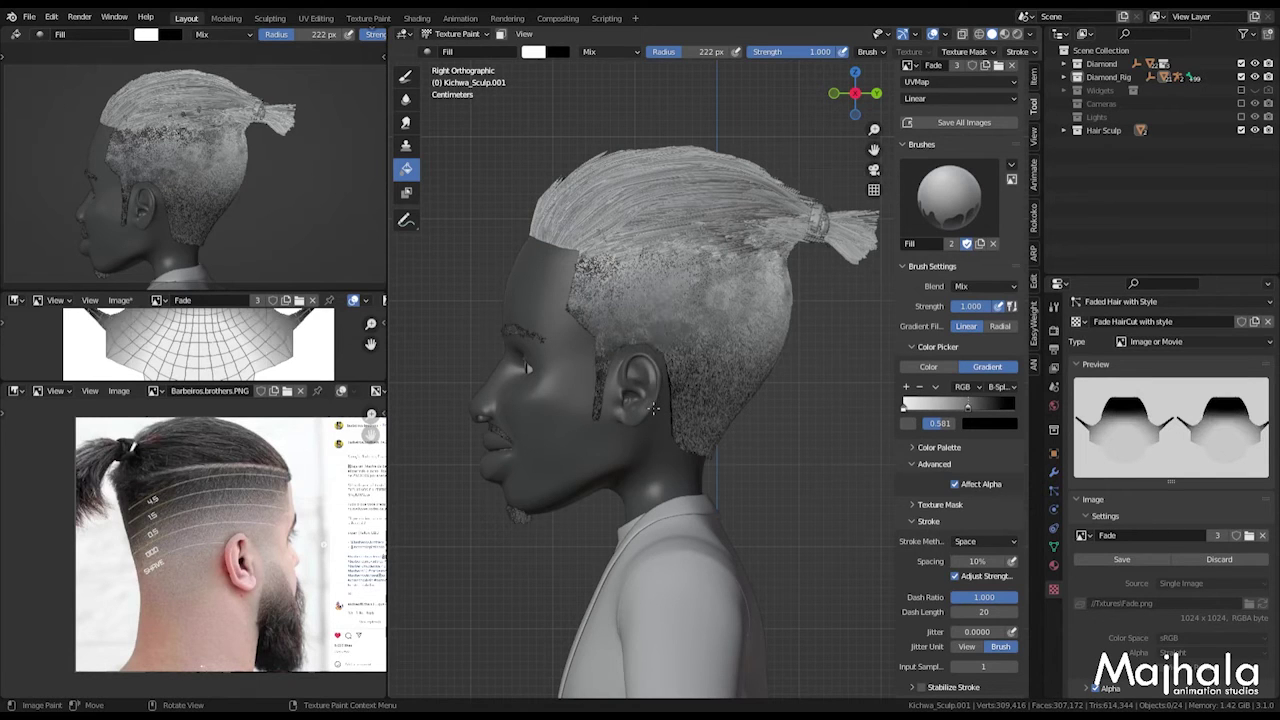
drag(667, 252, 663, 372)
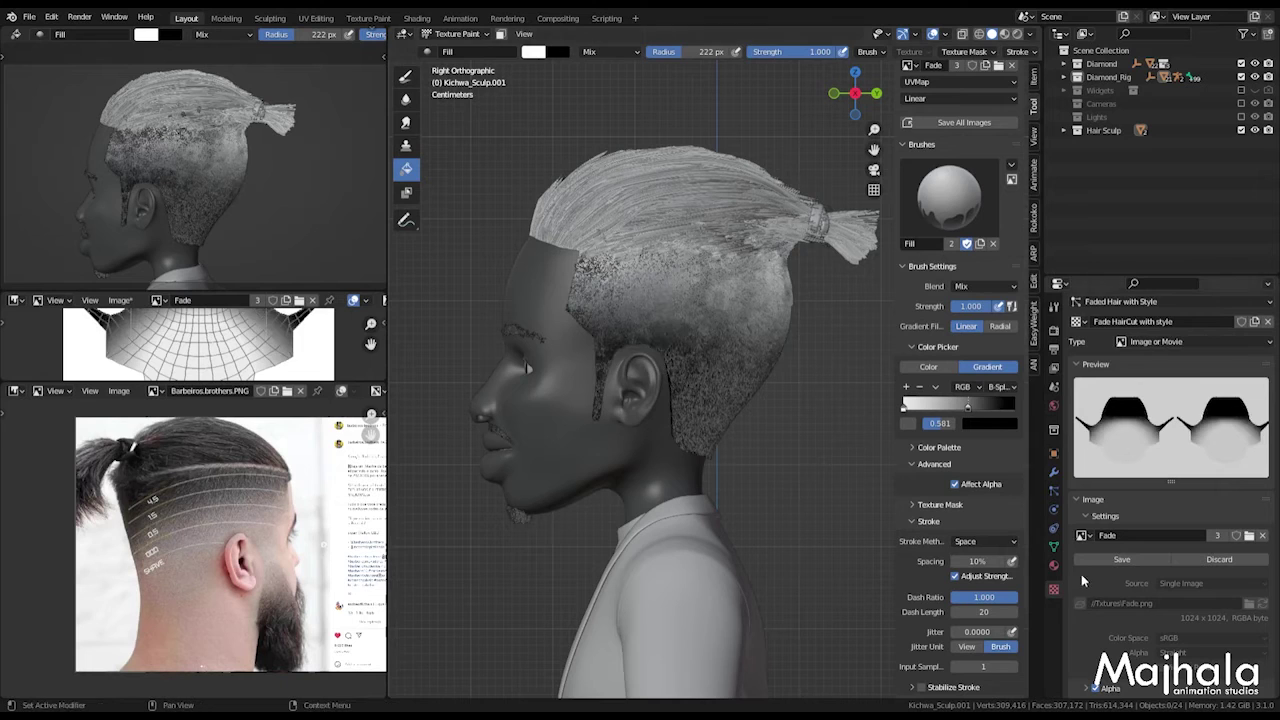
Step: Save the re-applied gradient to the Fade.png image with Alt+S
scroll(1173, 614, down, 6)
scroll(1180, 620, up, 5)
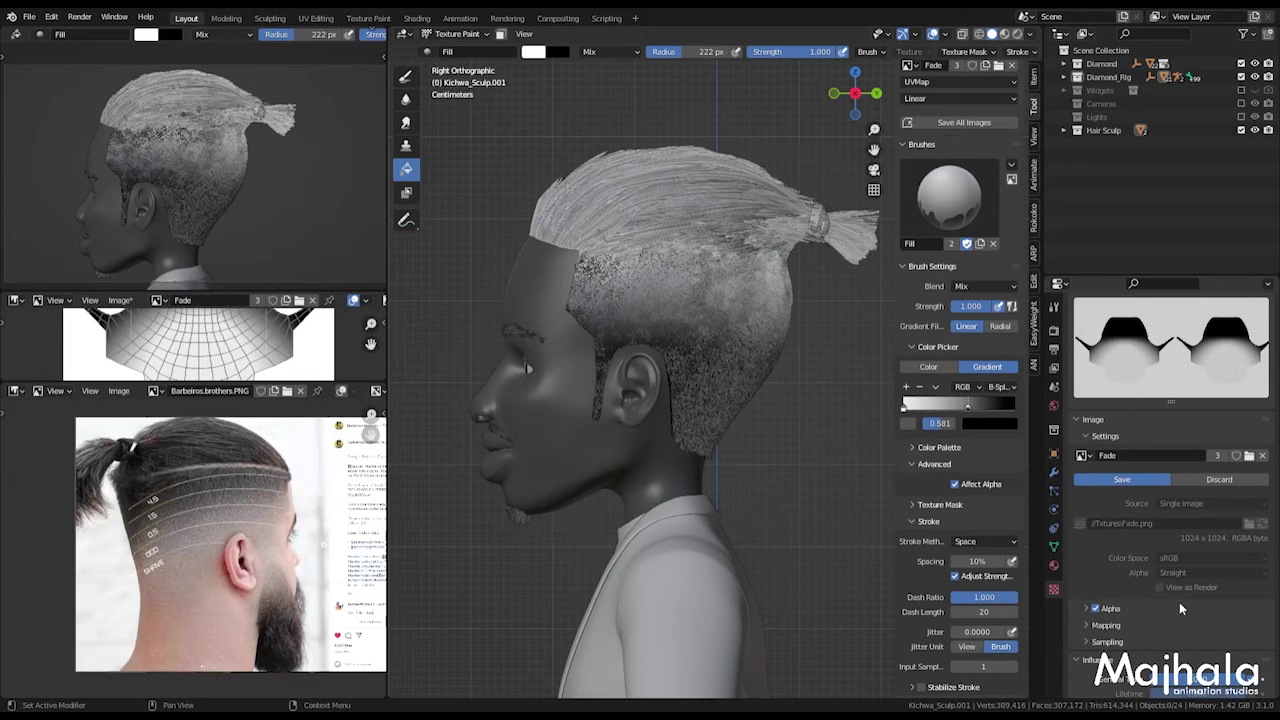
key(alt+s)
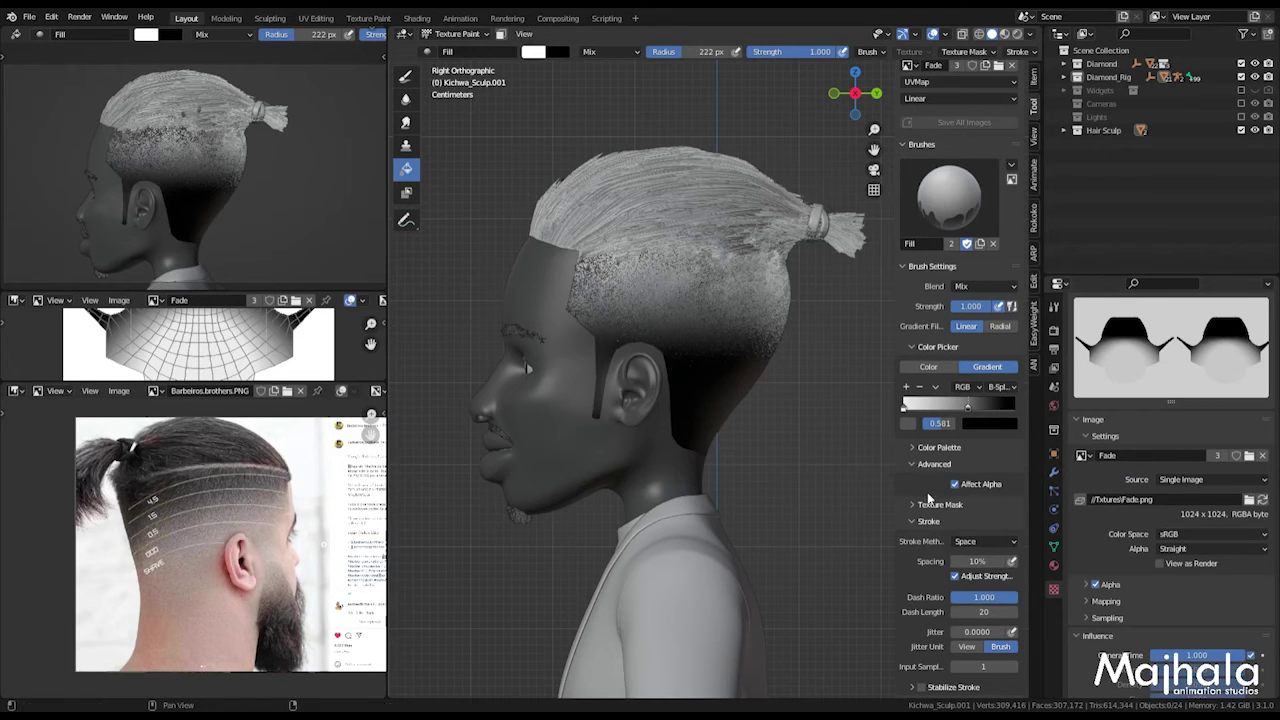
Step: Uncheck Show Emitter in the hair particles' Viewport Display to see only the hair
click(1058, 497)
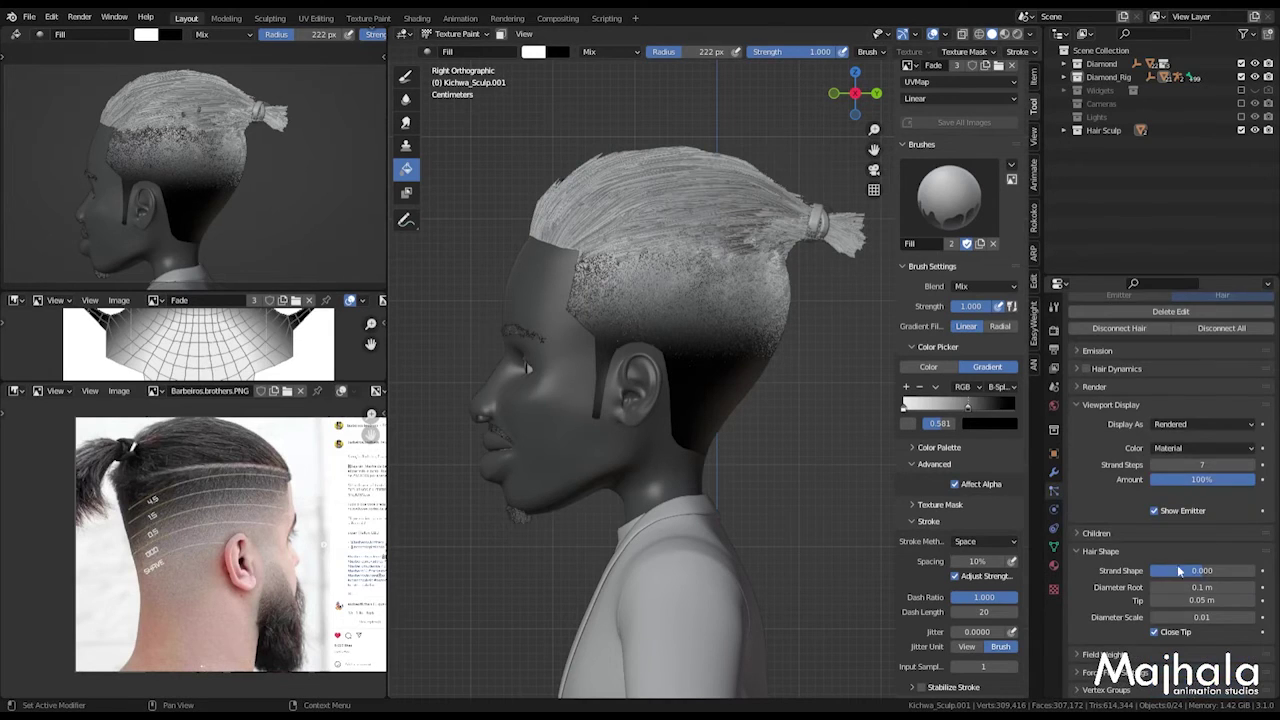
scroll(1193, 611, down, 10)
scroll(1157, 593, up, 5)
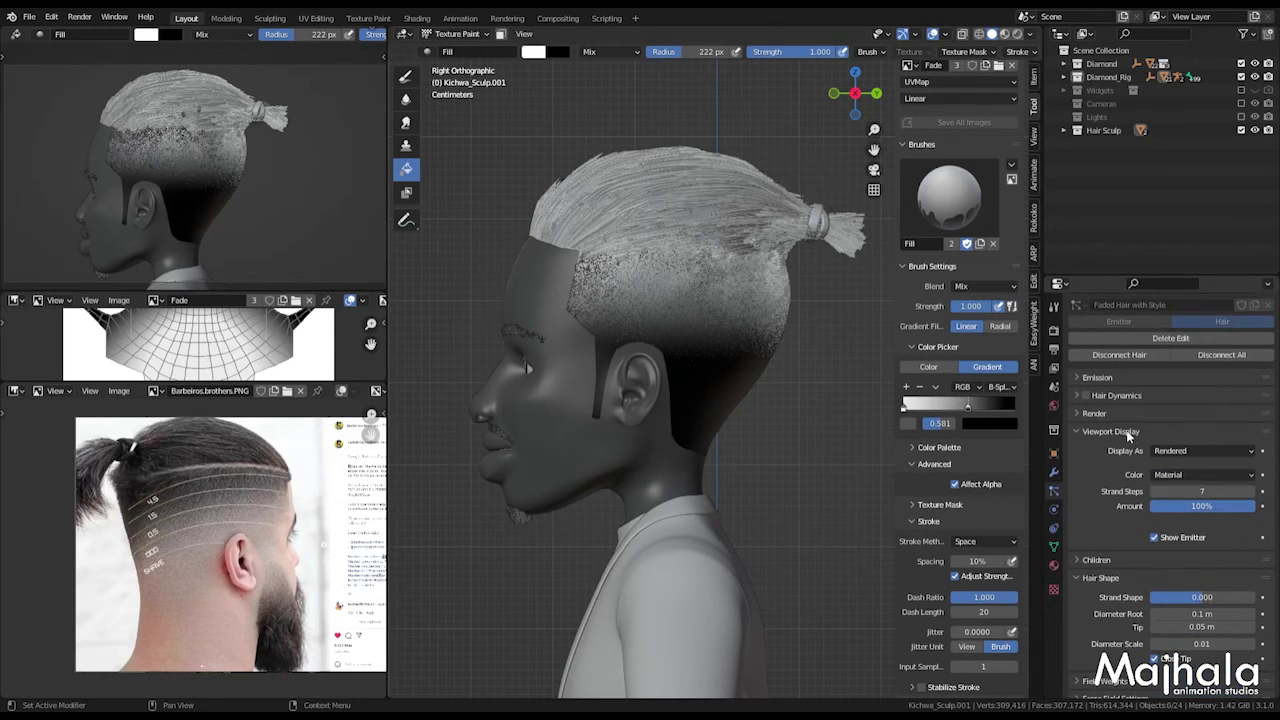
click(1155, 538)
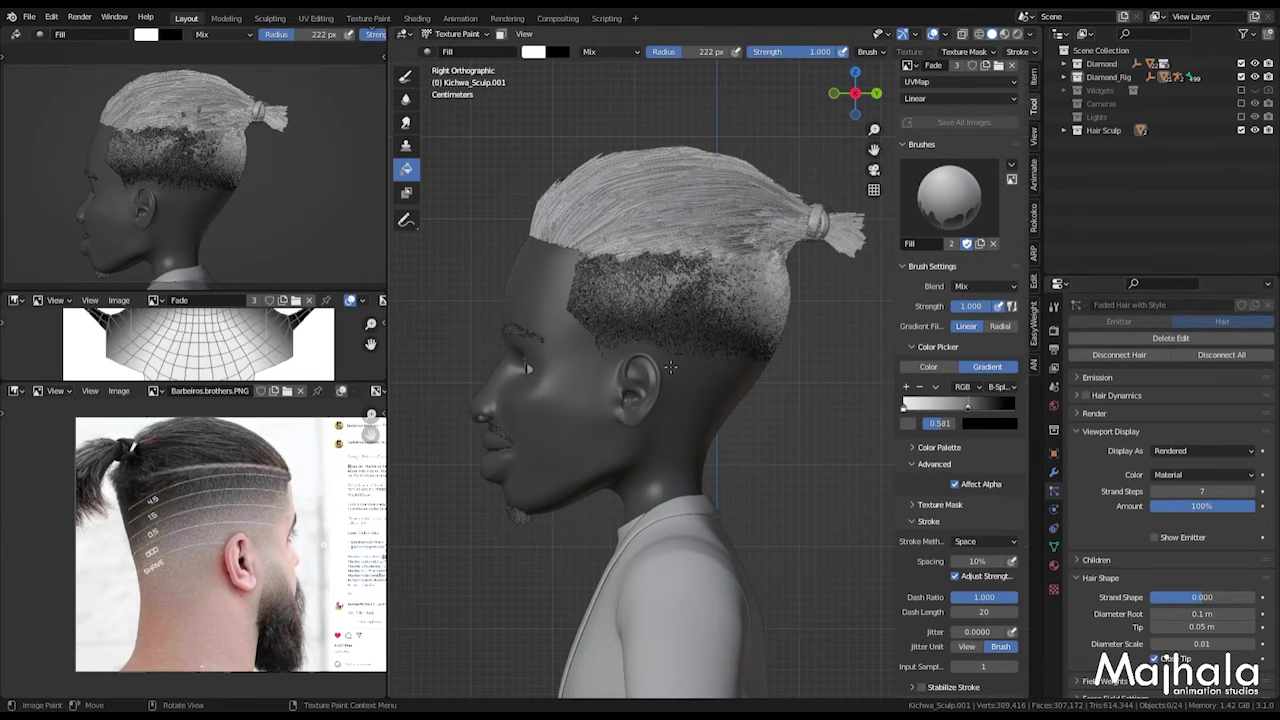
scroll(320, 360, down, 1)
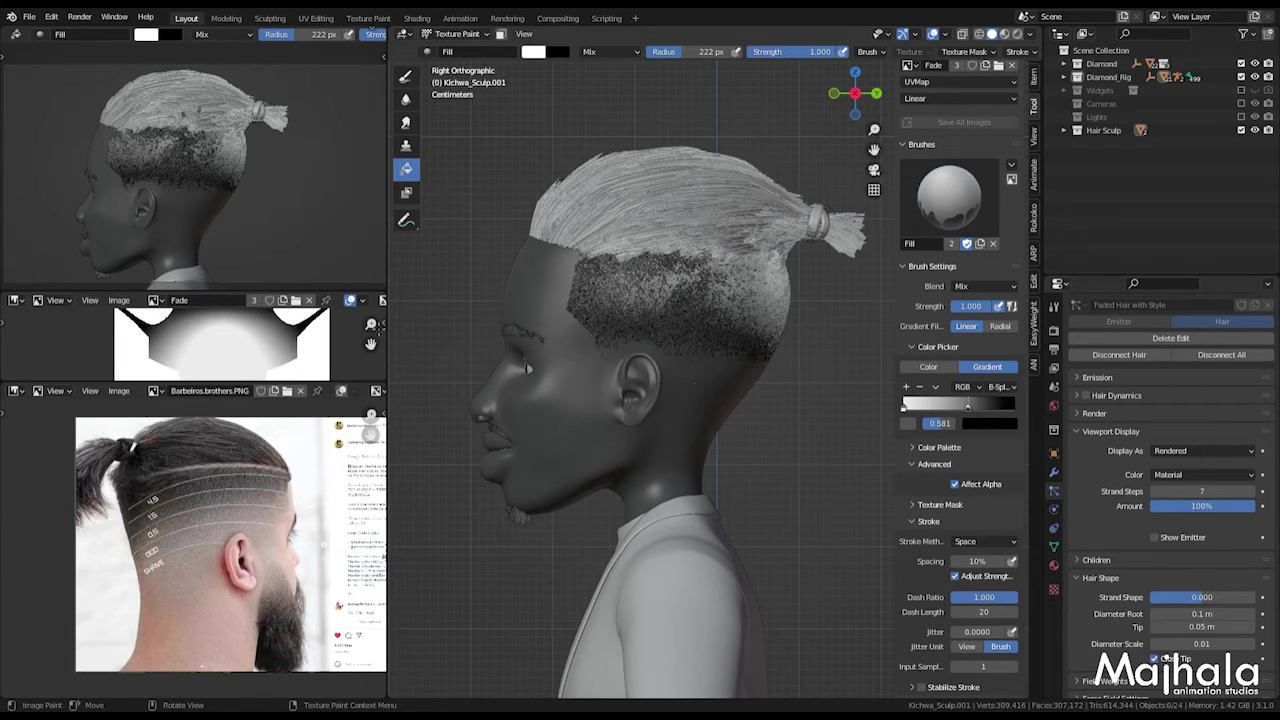
Step: Enlarge the Fade image editor over the reference, and toggle Show Emitter on then off
drag(232, 384, 238, 510)
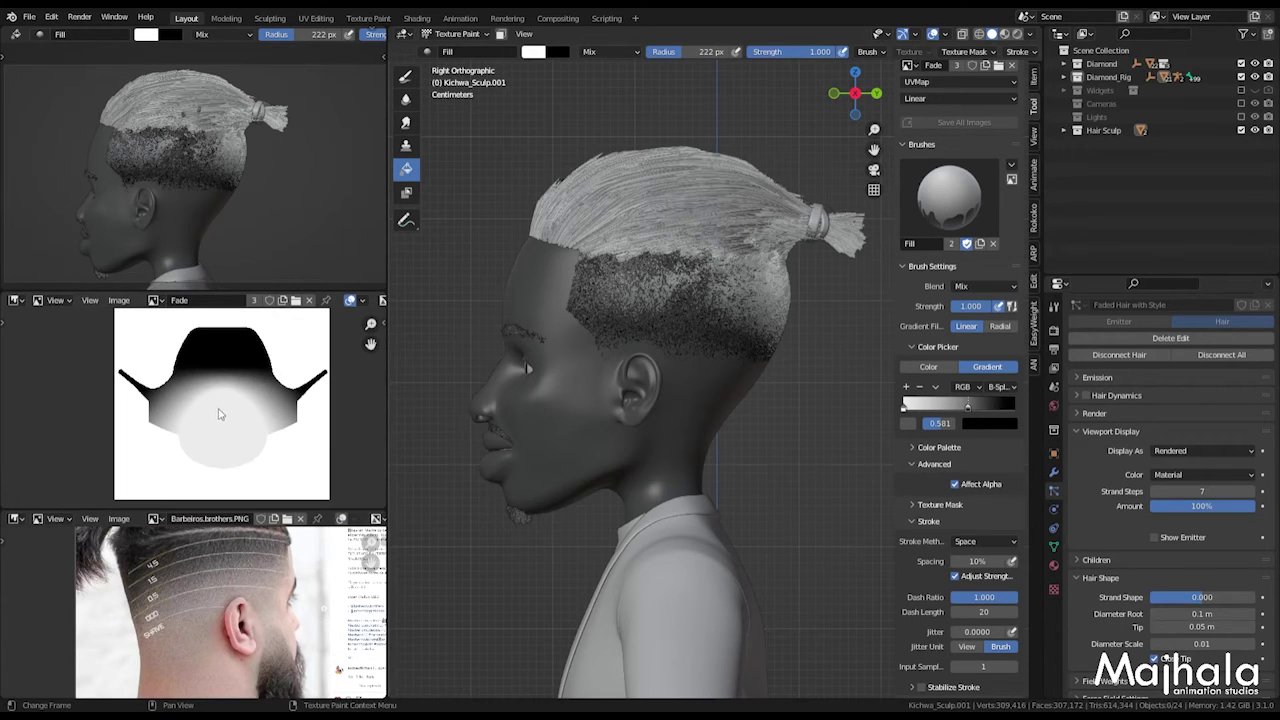
click(1156, 537)
scroll(122, 388, down, 1)
scroll(122, 387, up, 1)
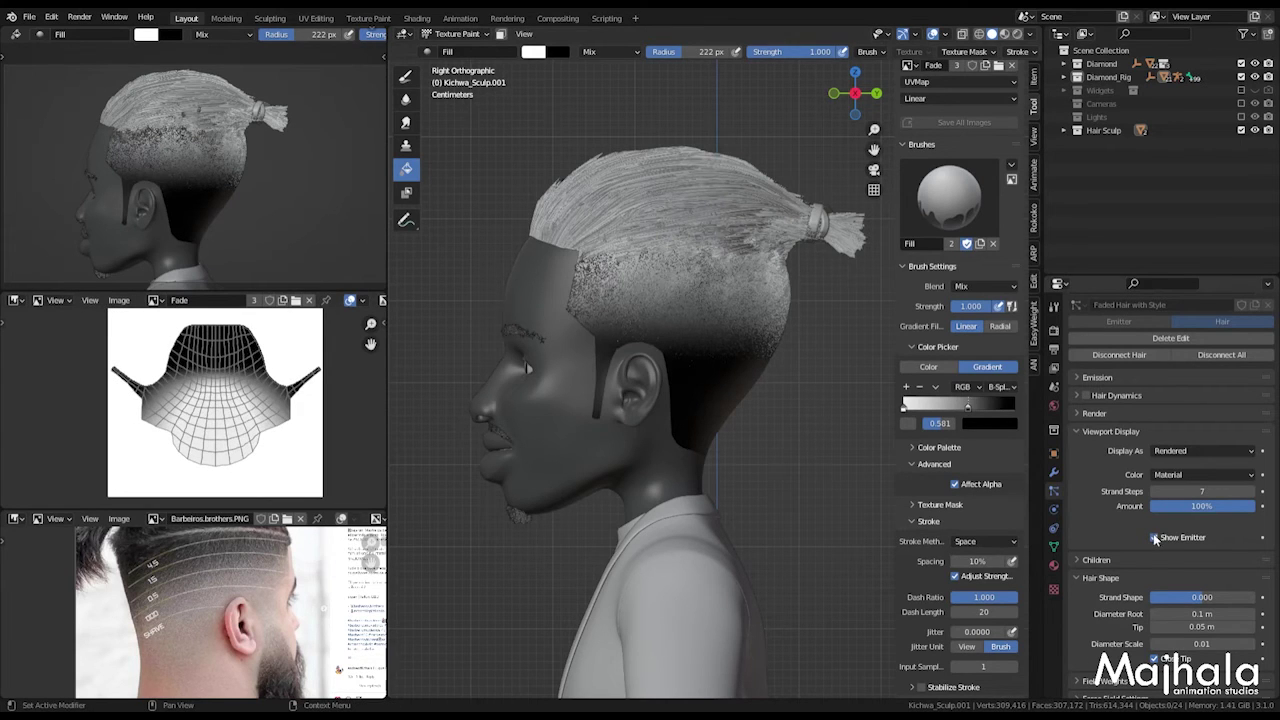
click(172, 410)
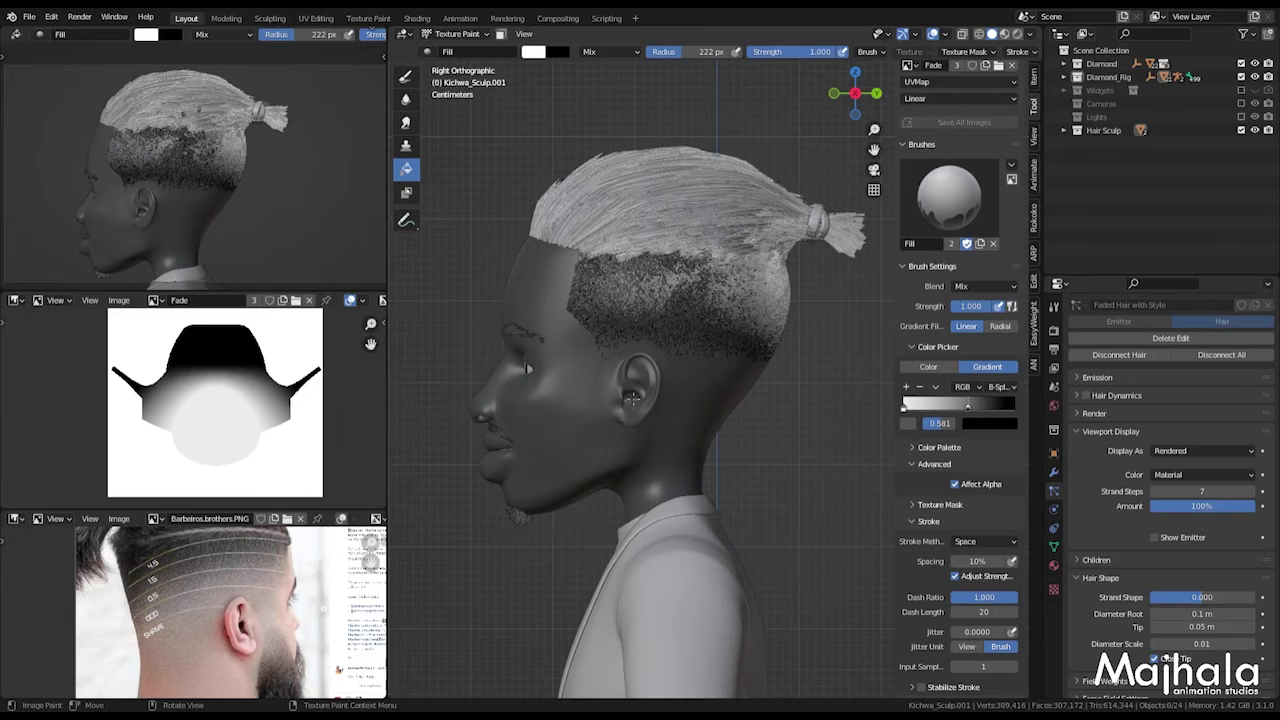
scroll(640, 370, up, 5)
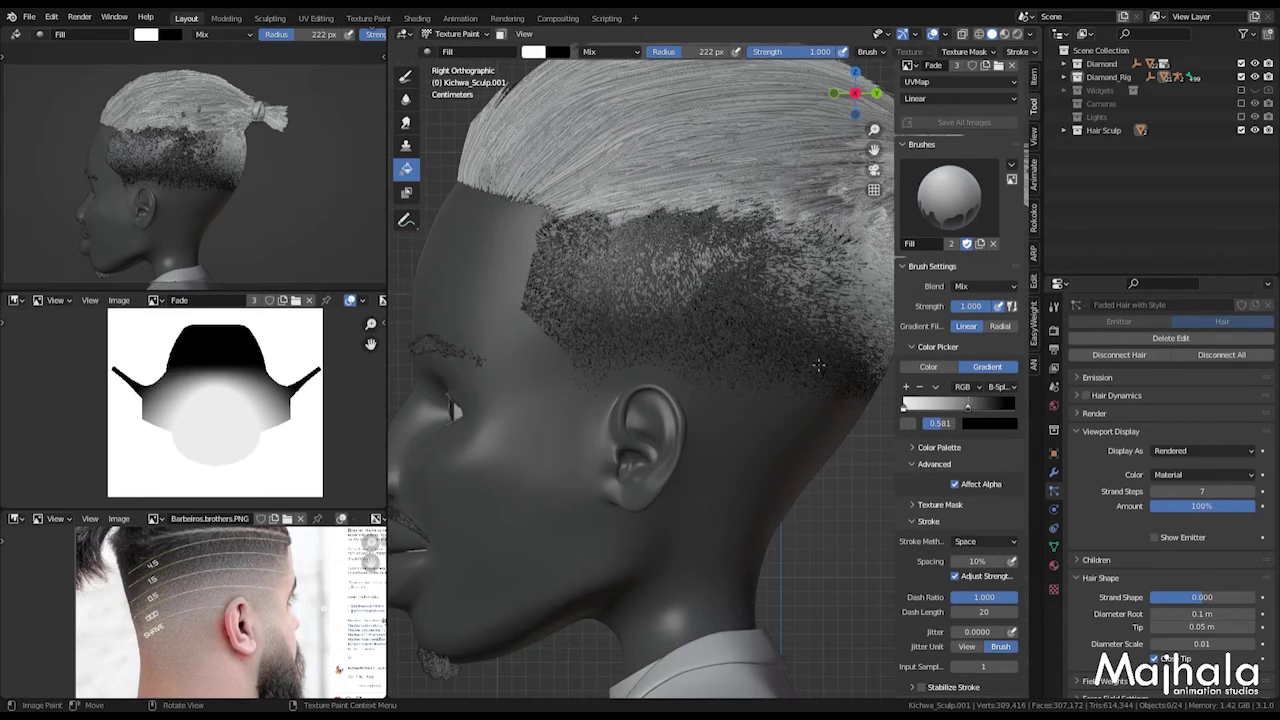
Step: Slide the dark gradient stop right and refill the Fade texture from the hair to the neck
drag(967, 406, 1004, 418)
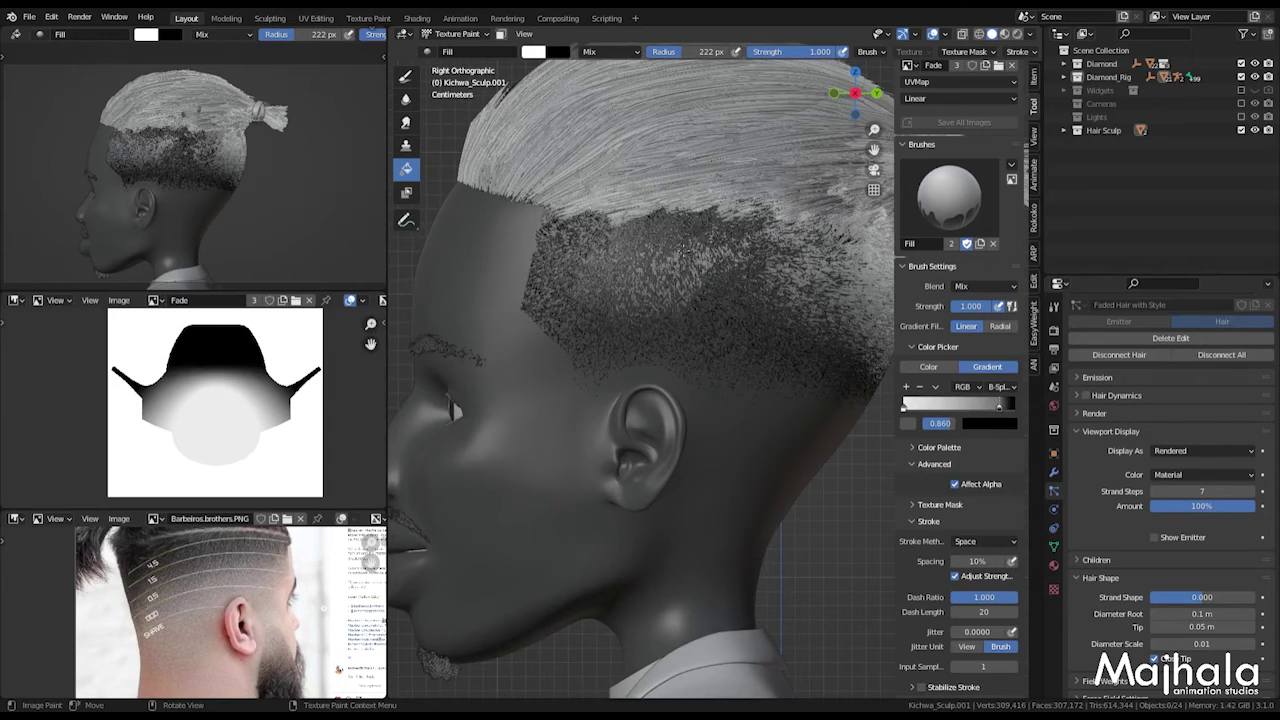
drag(670, 212, 668, 394)
scroll(668, 387, down, 4)
shift+middle_drag(668, 387, 668, 317)
drag(653, 198, 652, 436)
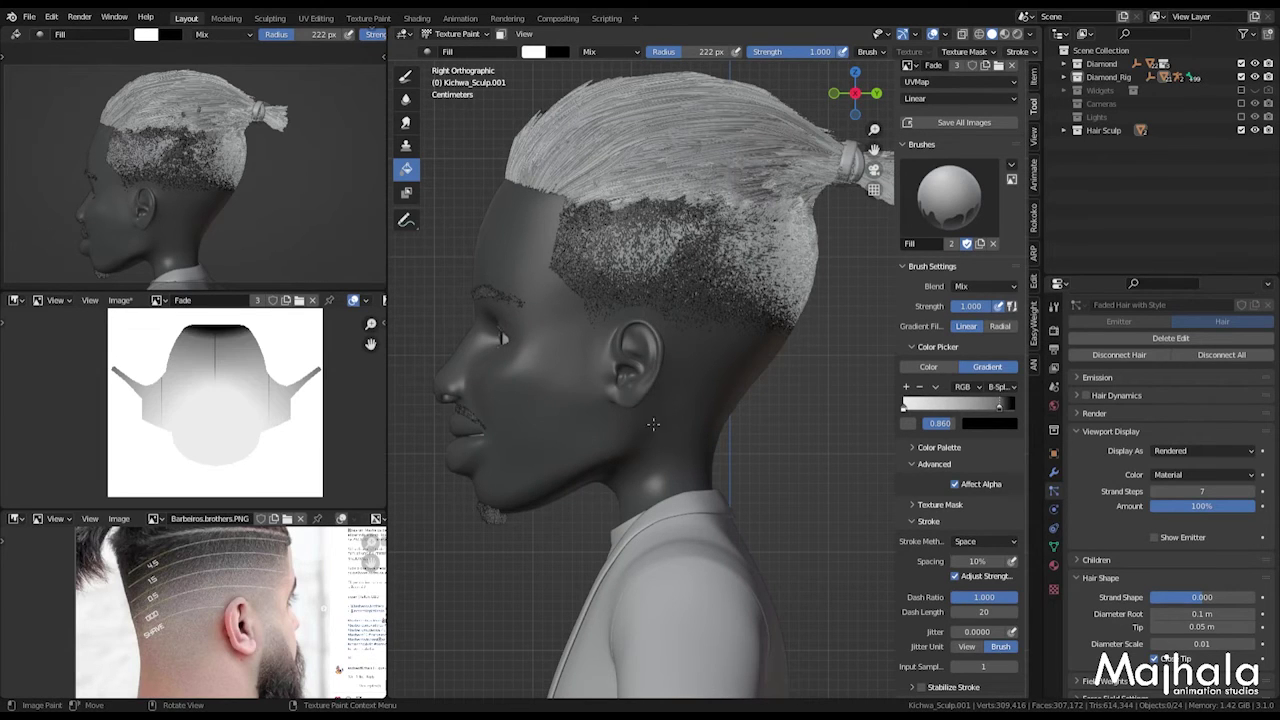
drag(654, 210, 649, 454)
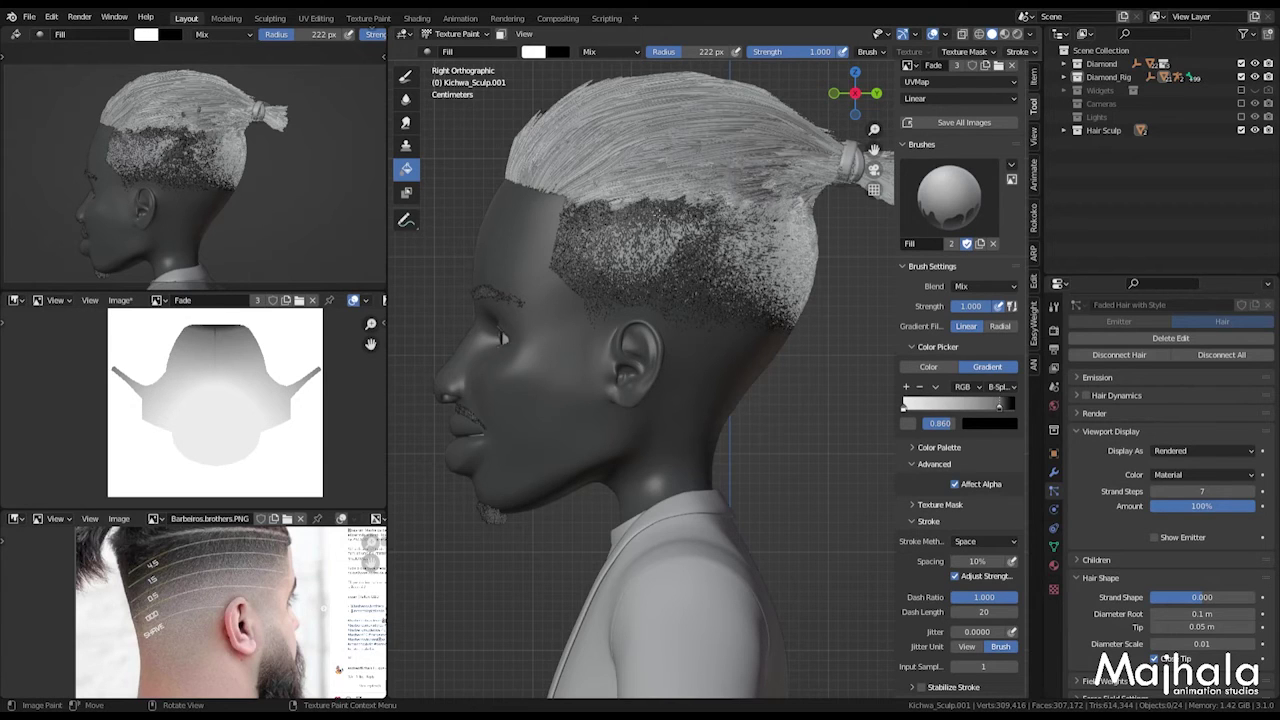
drag(659, 204, 659, 226)
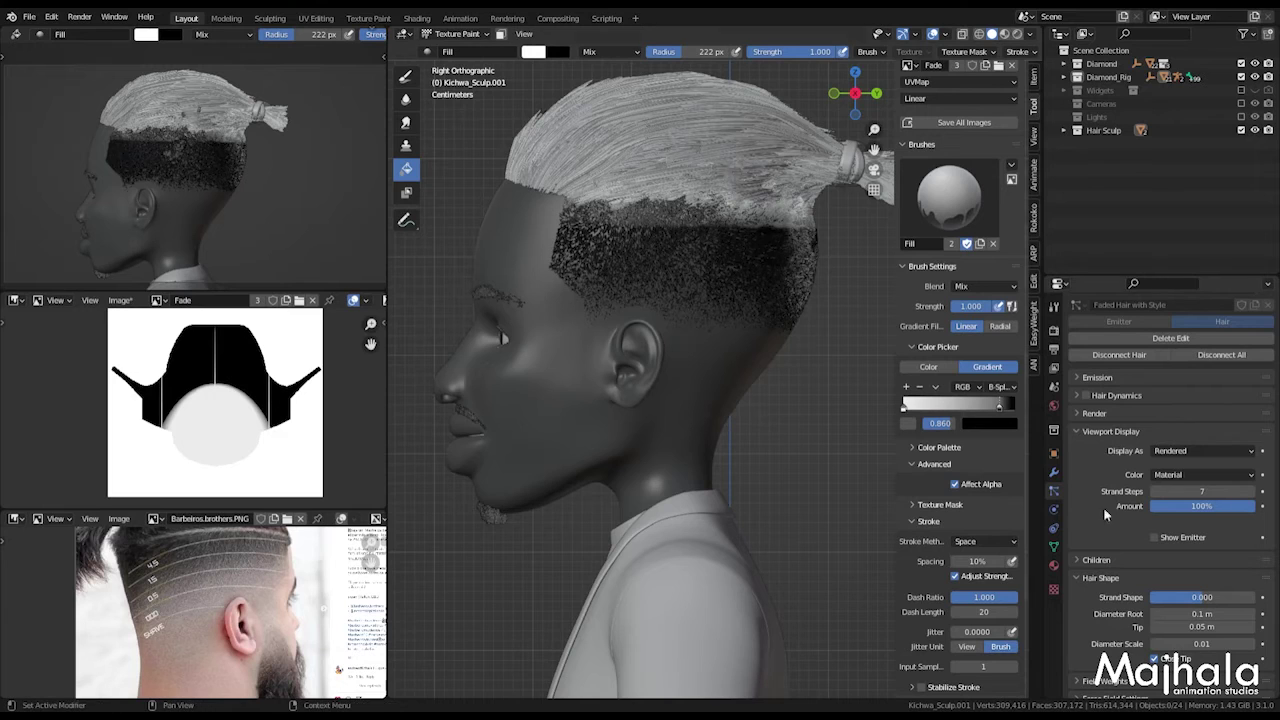
scroll(1137, 505, up, 2)
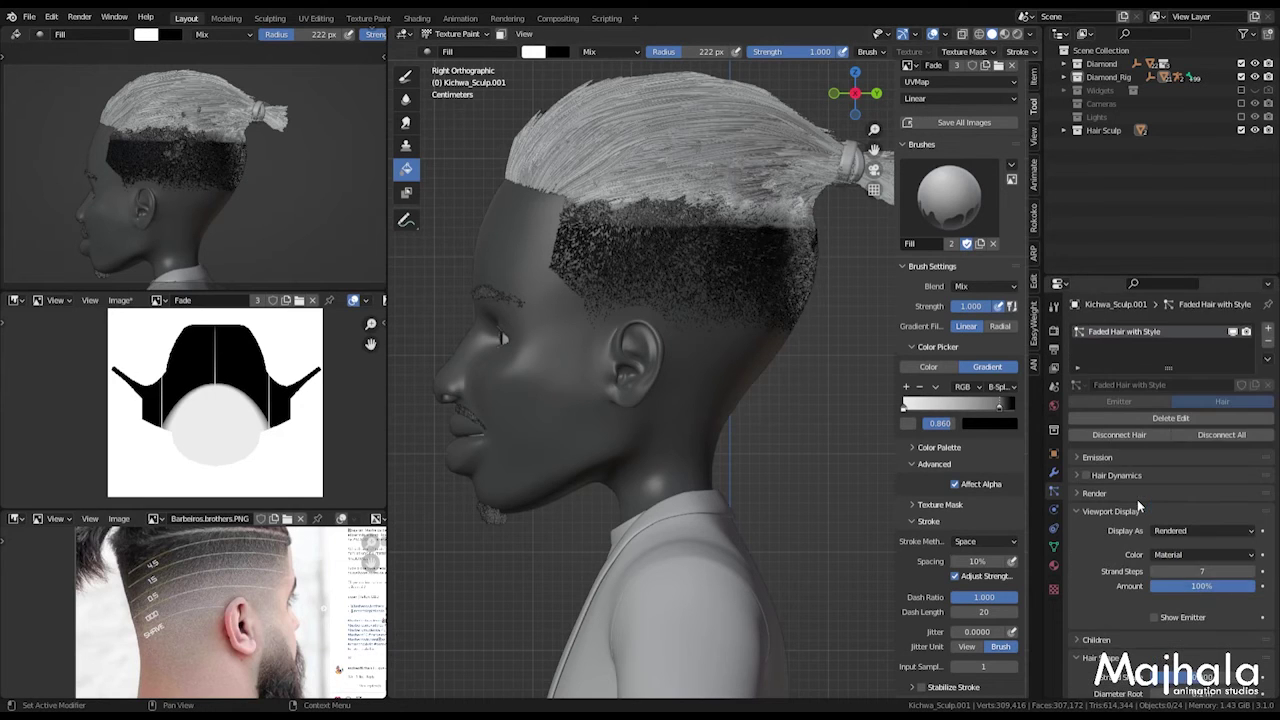
Step: Save the painted Fade.png image and the Stylized Character.blend file
click(1053, 589)
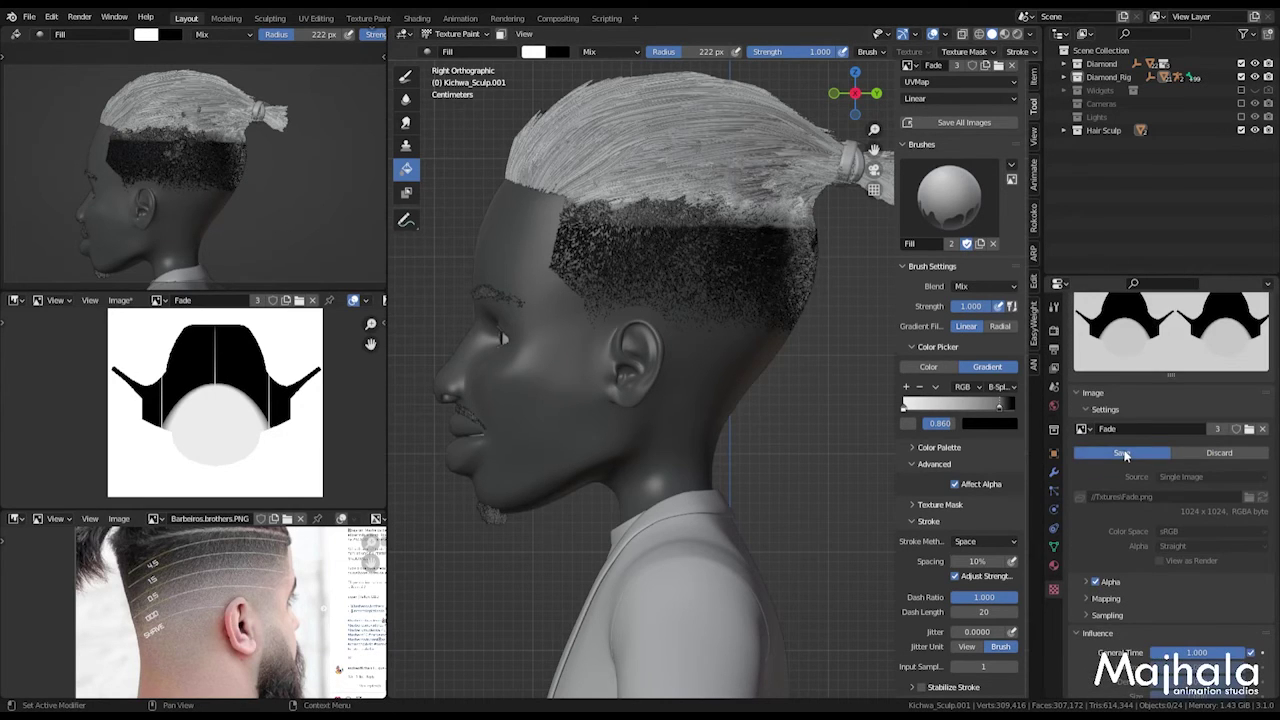
key(alt+s)
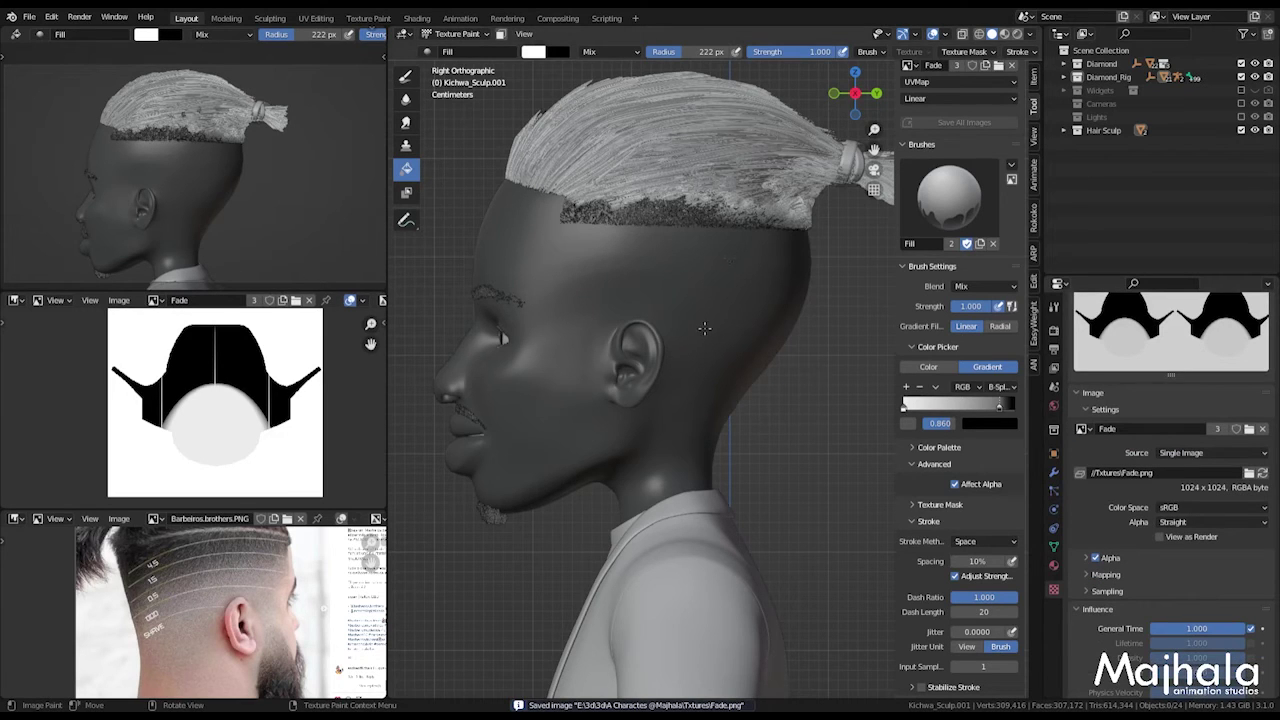
key(ctrl+s)
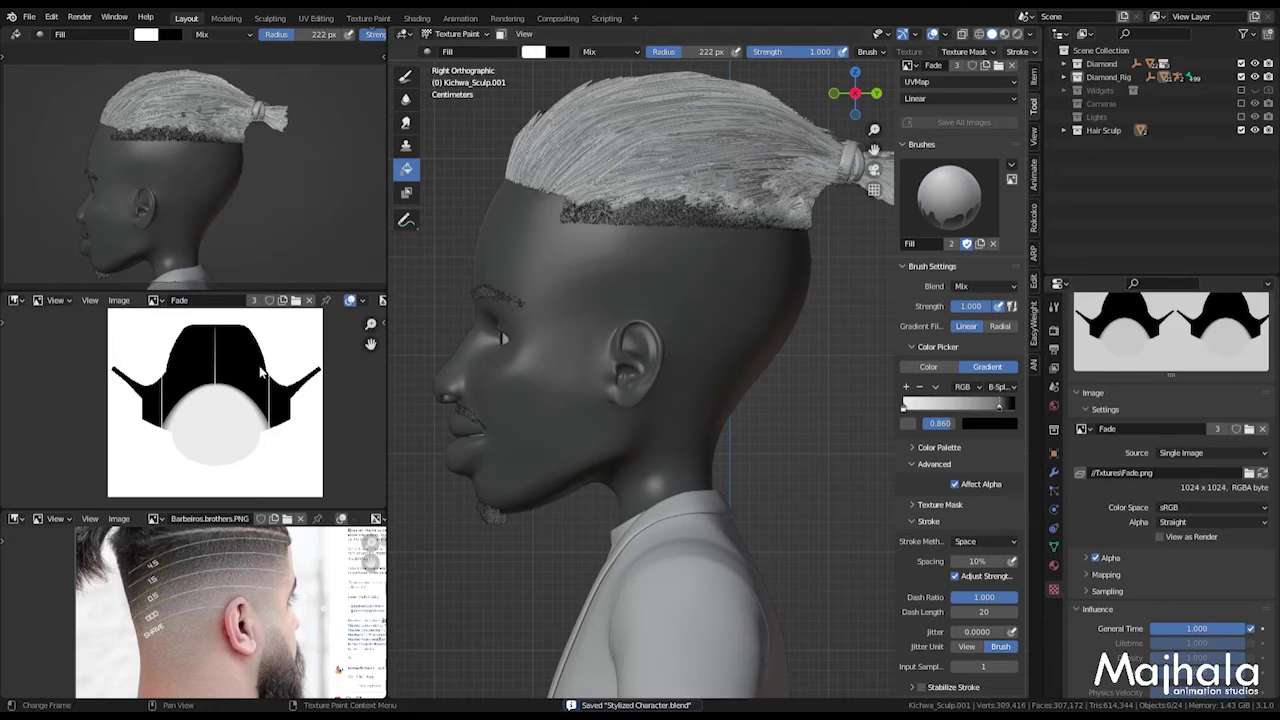
key(alt+s)
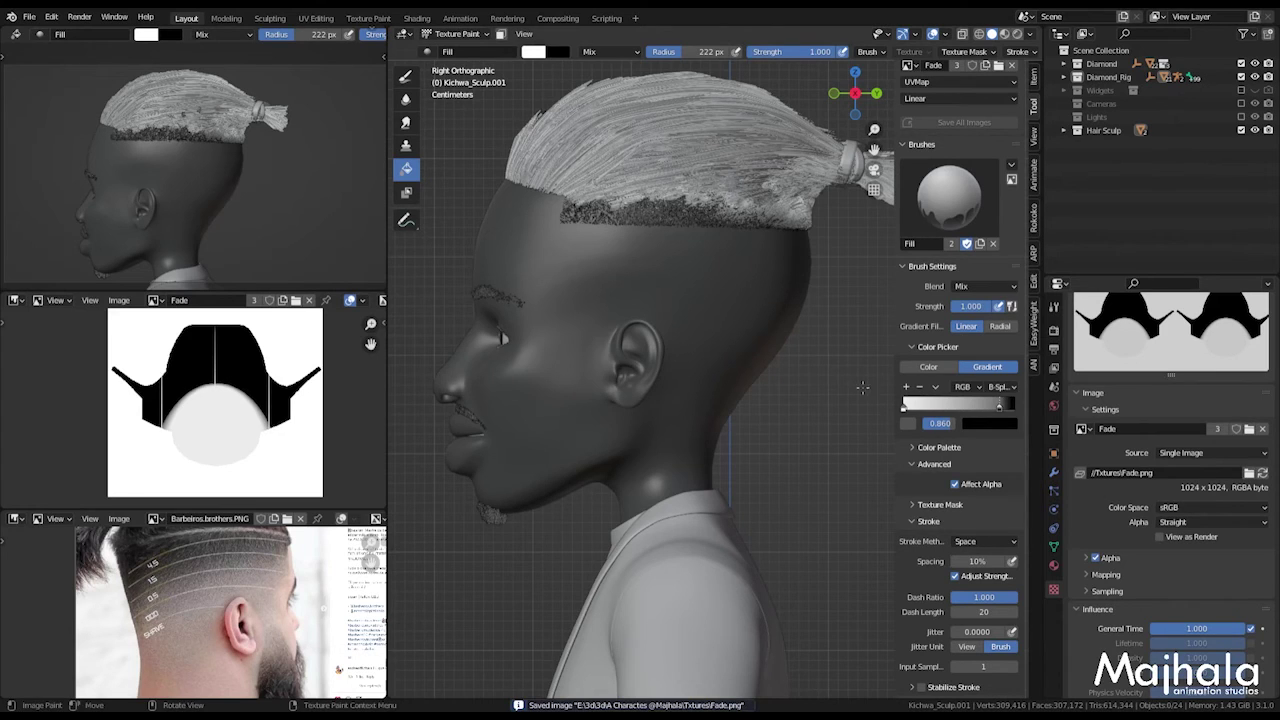
scroll(210, 560, up, 3)
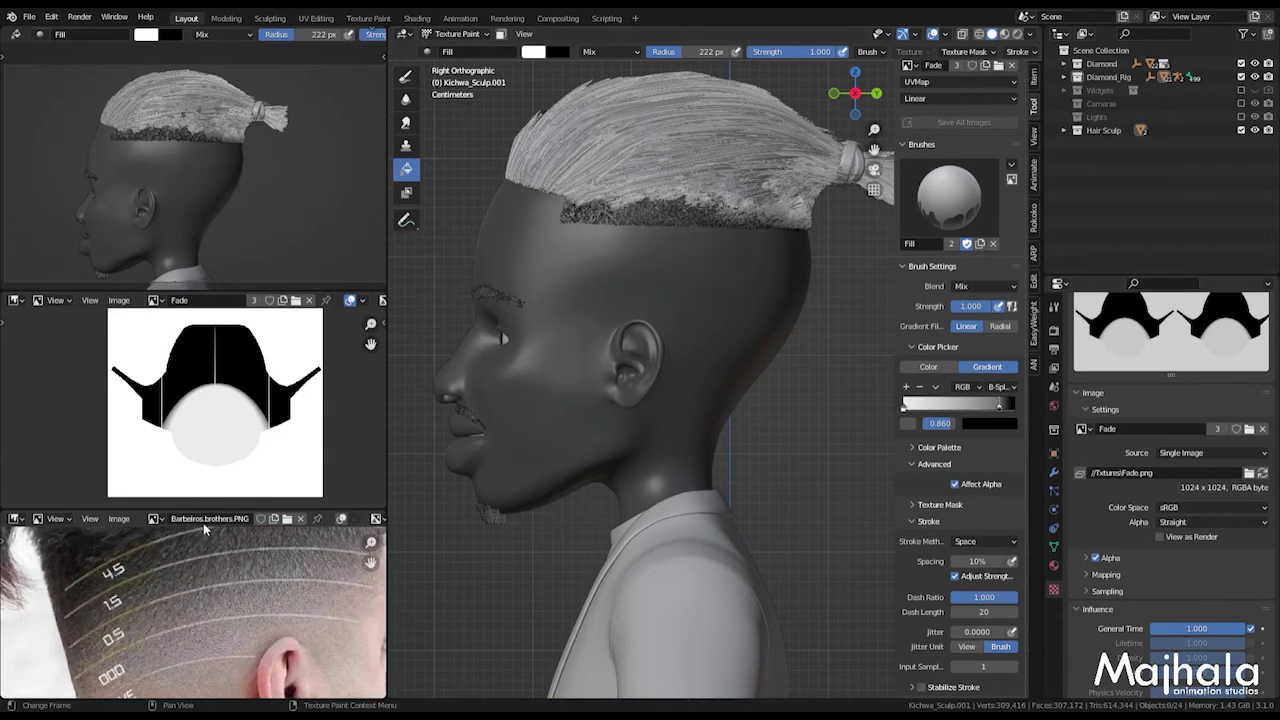
Step: Enlarge the reference photo area and pan to bring the ponytail into view
drag(205, 510, 205, 370)
middle_drag(340, 434, 336, 506)
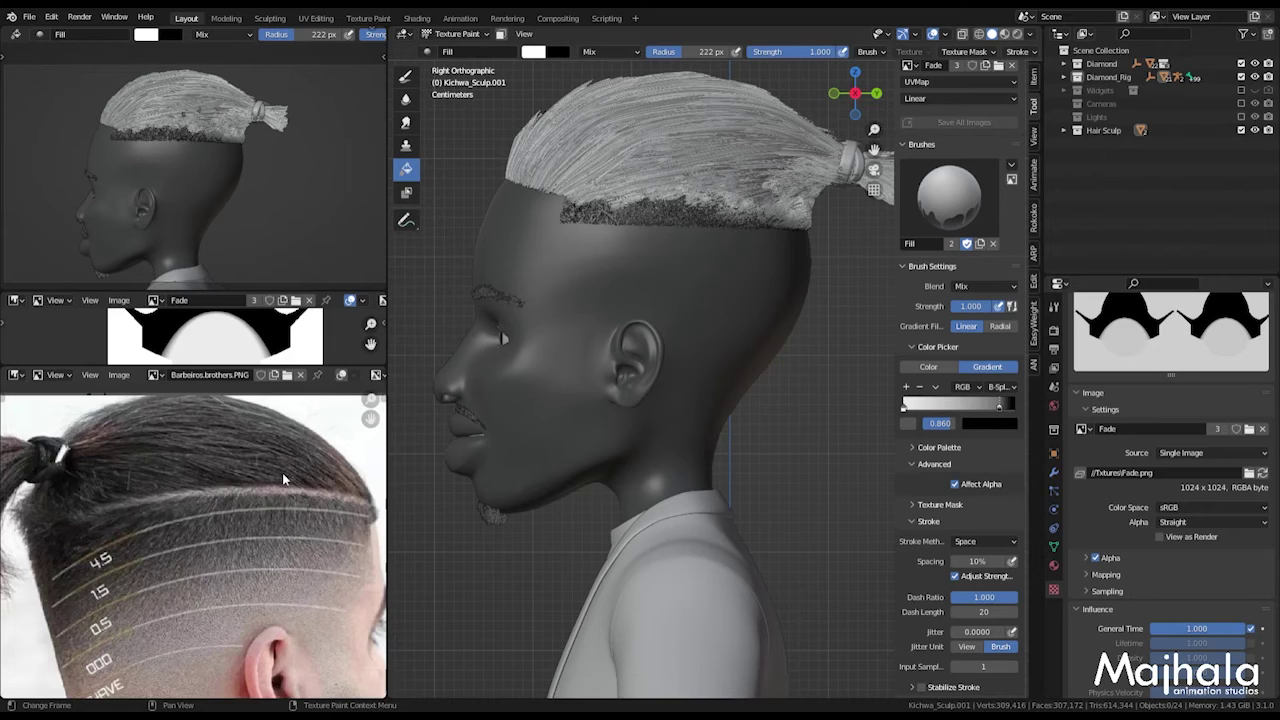
middle_drag(286, 487, 284, 540)
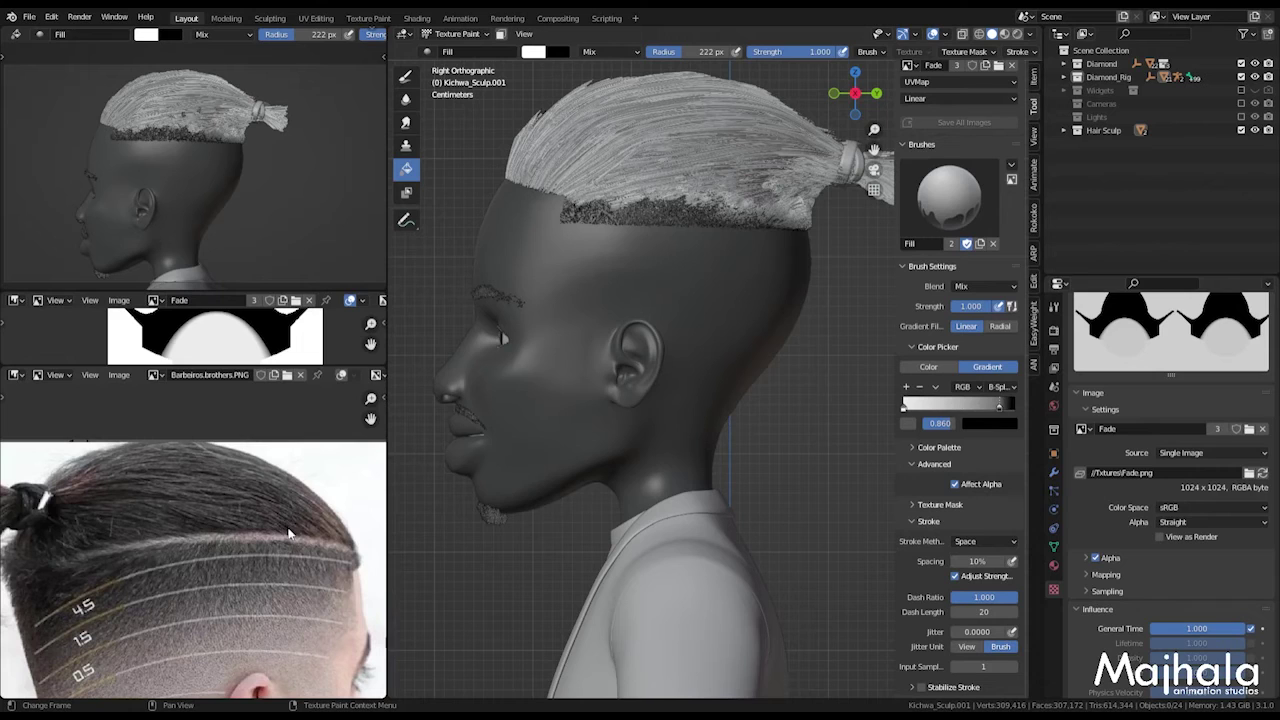
Step: Annotate the barber photo with vertical guide lines and a 5° angle mark
drag(287, 531, 289, 446)
mouse_move(354, 560)
mouse_down()
mouse_move(379, 553)
mouse_move(382, 570)
mouse_up()
drag(356, 560, 361, 678)
click(904, 405)
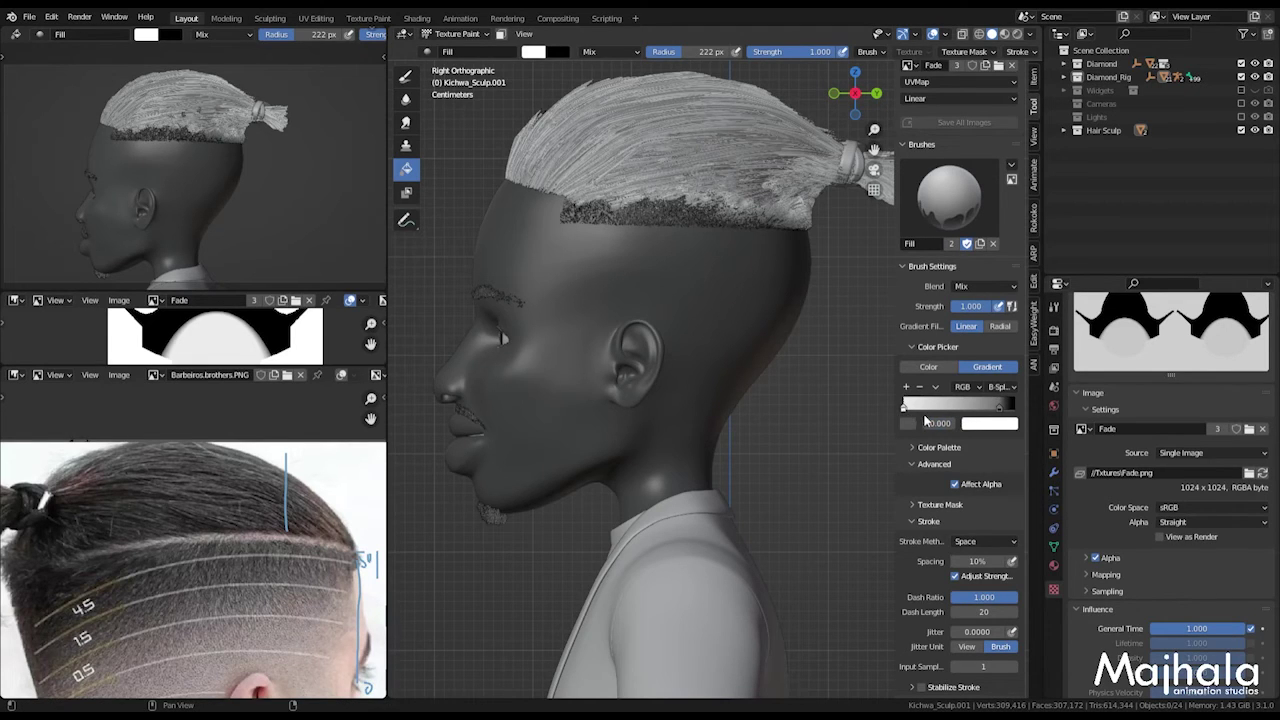
Step: Widen the Tool sidebar to give the gradient settings more room
drag(895, 404, 797, 402)
shift+middle_drag(681, 392, 600, 397)
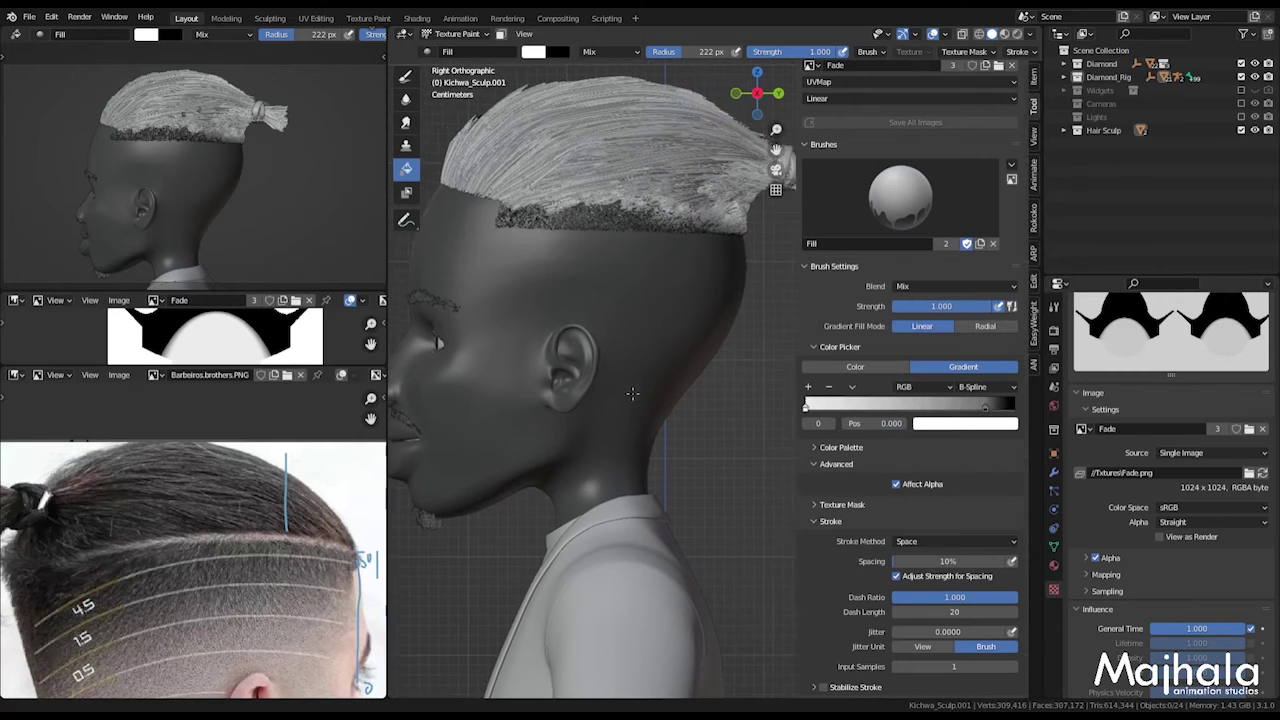
drag(797, 407, 730, 408)
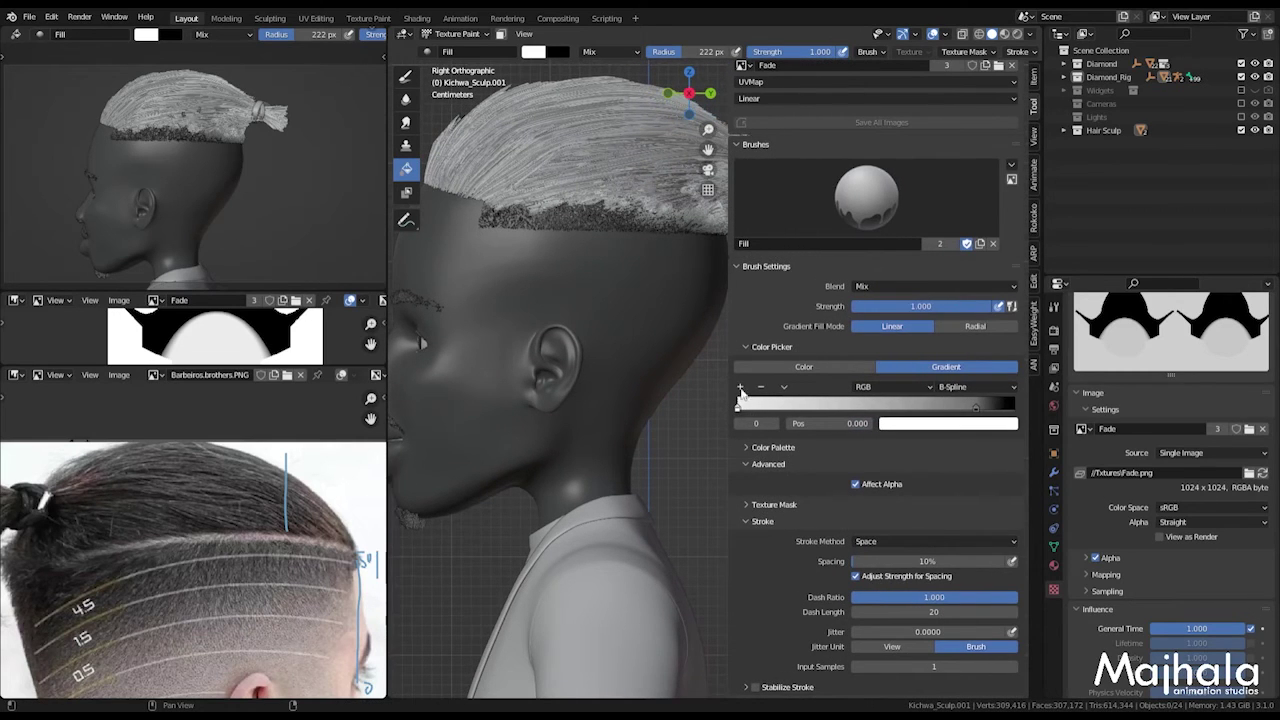
Step: Move the black end stop to Pos 1.000 and confirm its black colour in the picker
drag(975, 407, 1014, 406)
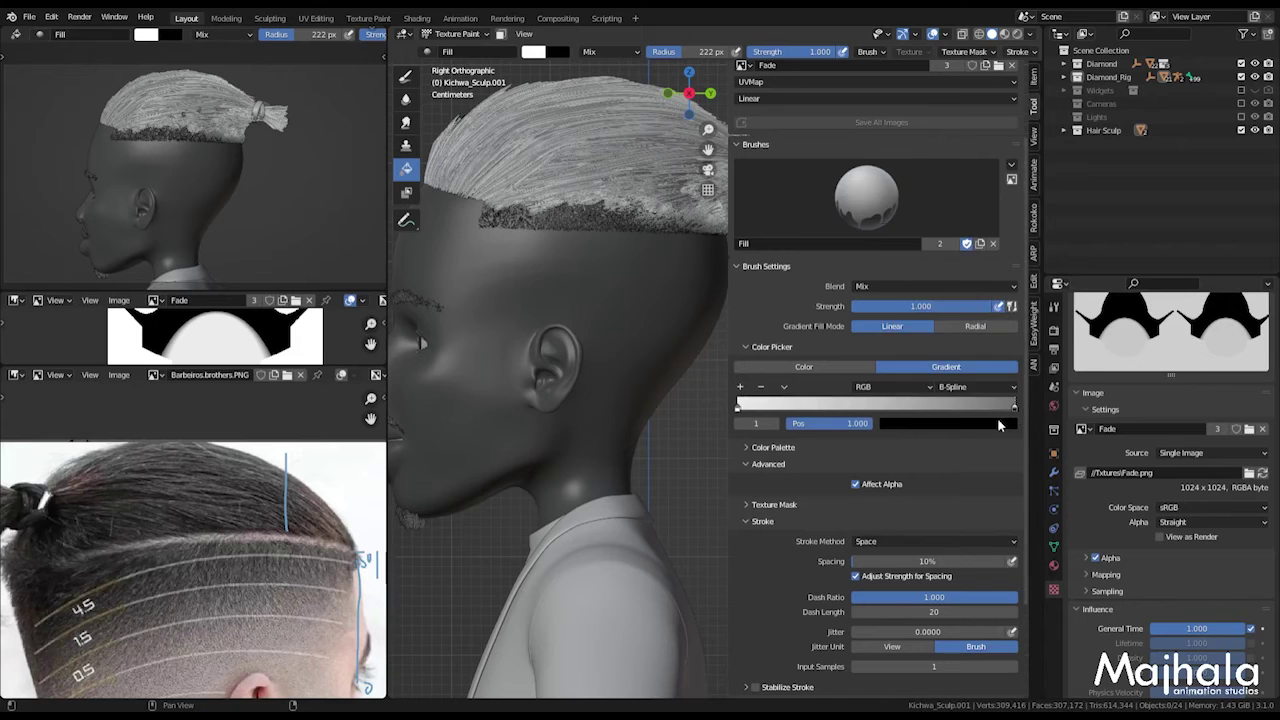
click(998, 424)
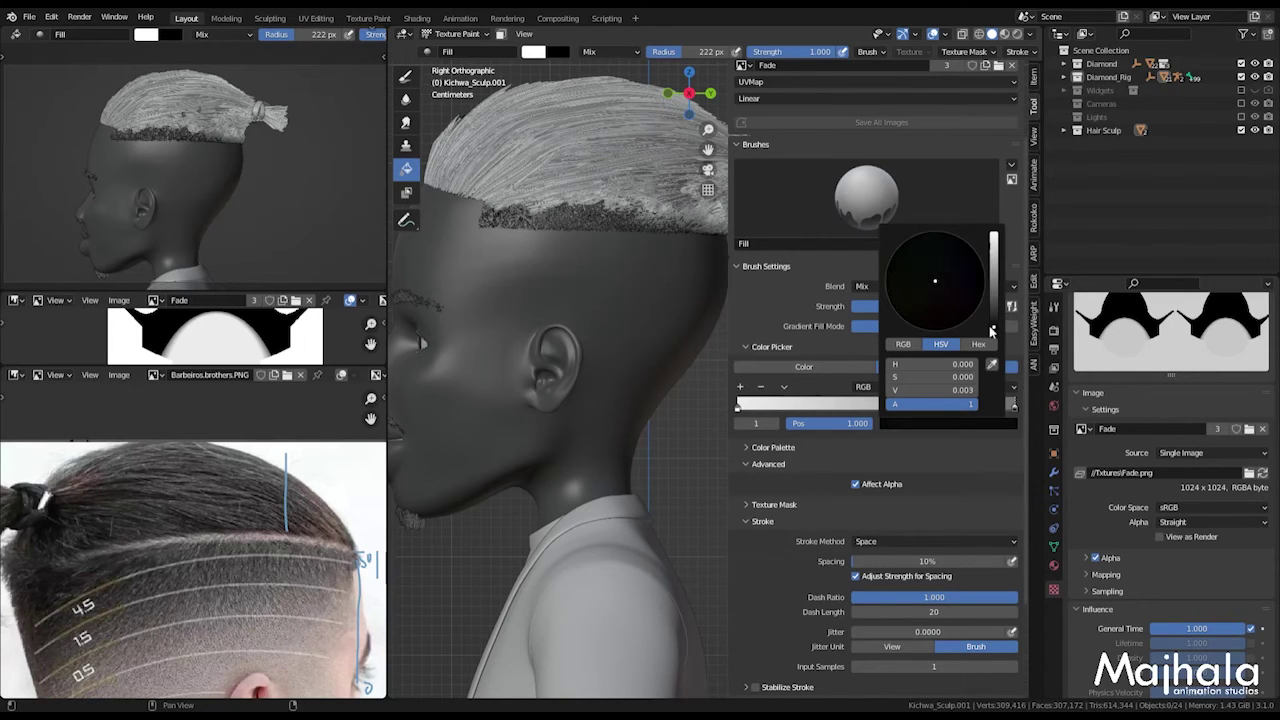
scroll(152, 667, down, 4)
scroll(152, 667, up, 3)
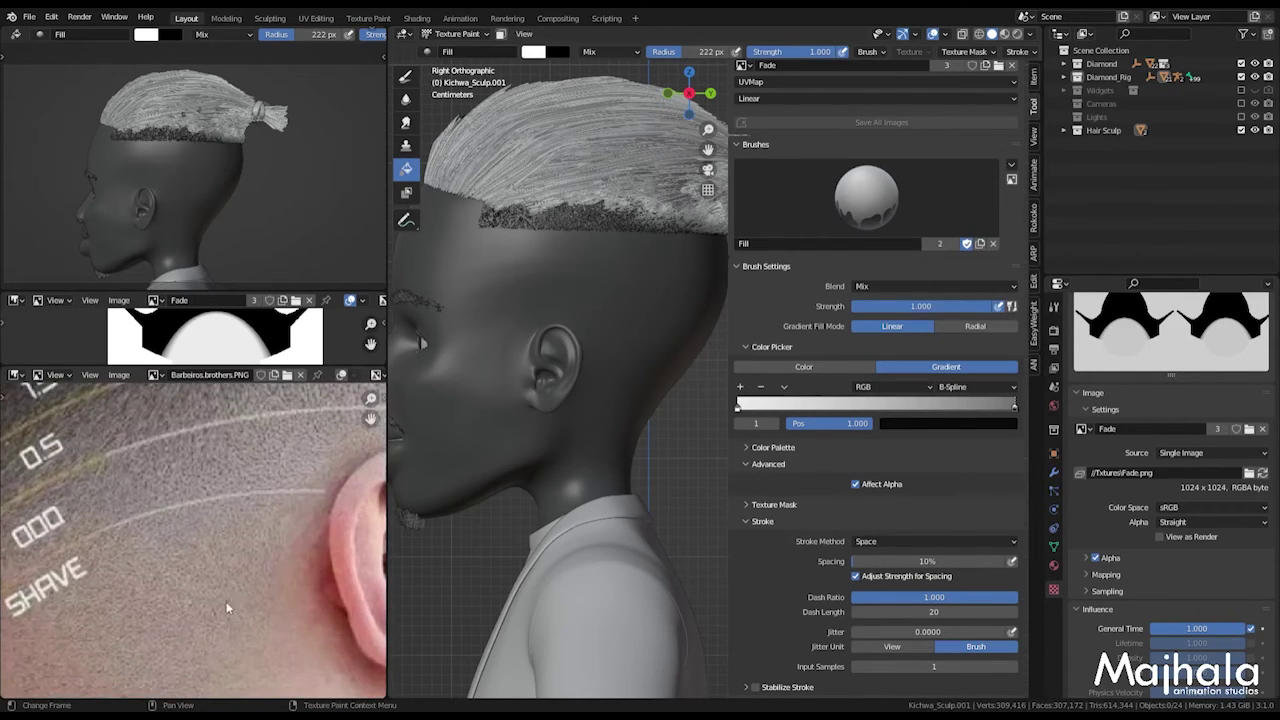
click(990, 422)
scroll(260, 470, down, 6)
scroll(263, 464, up, 6)
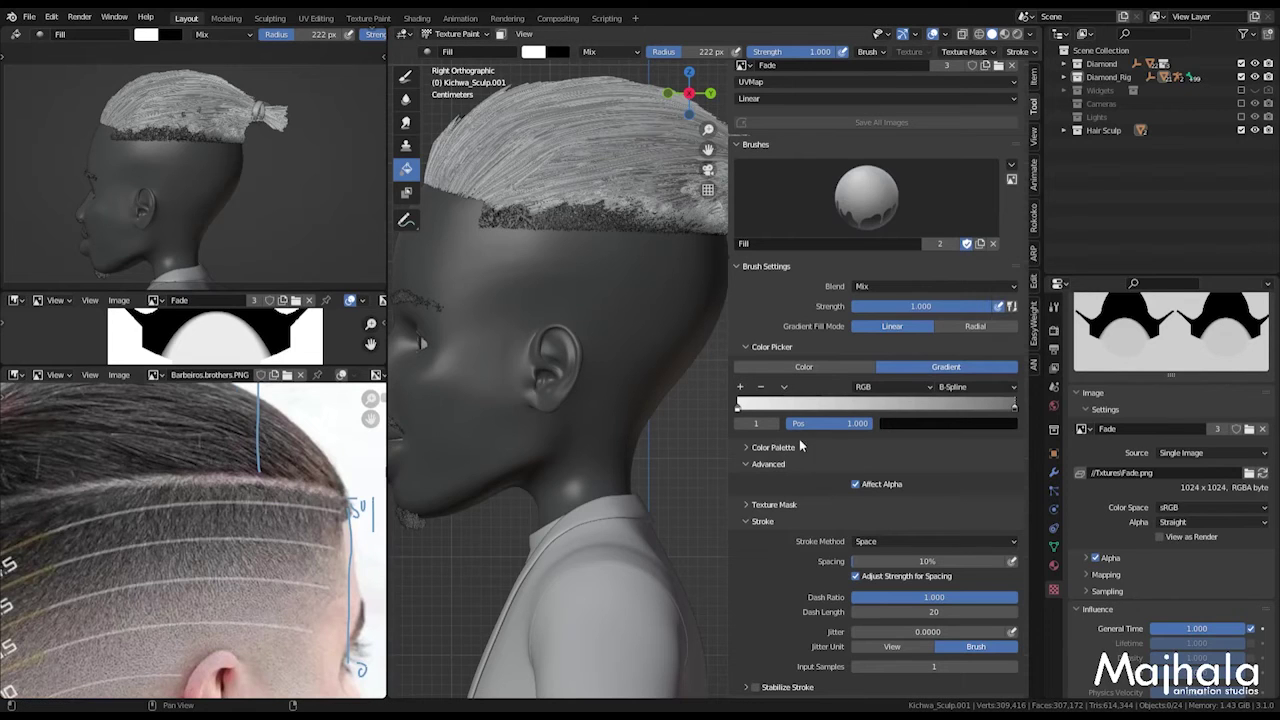
click(738, 410)
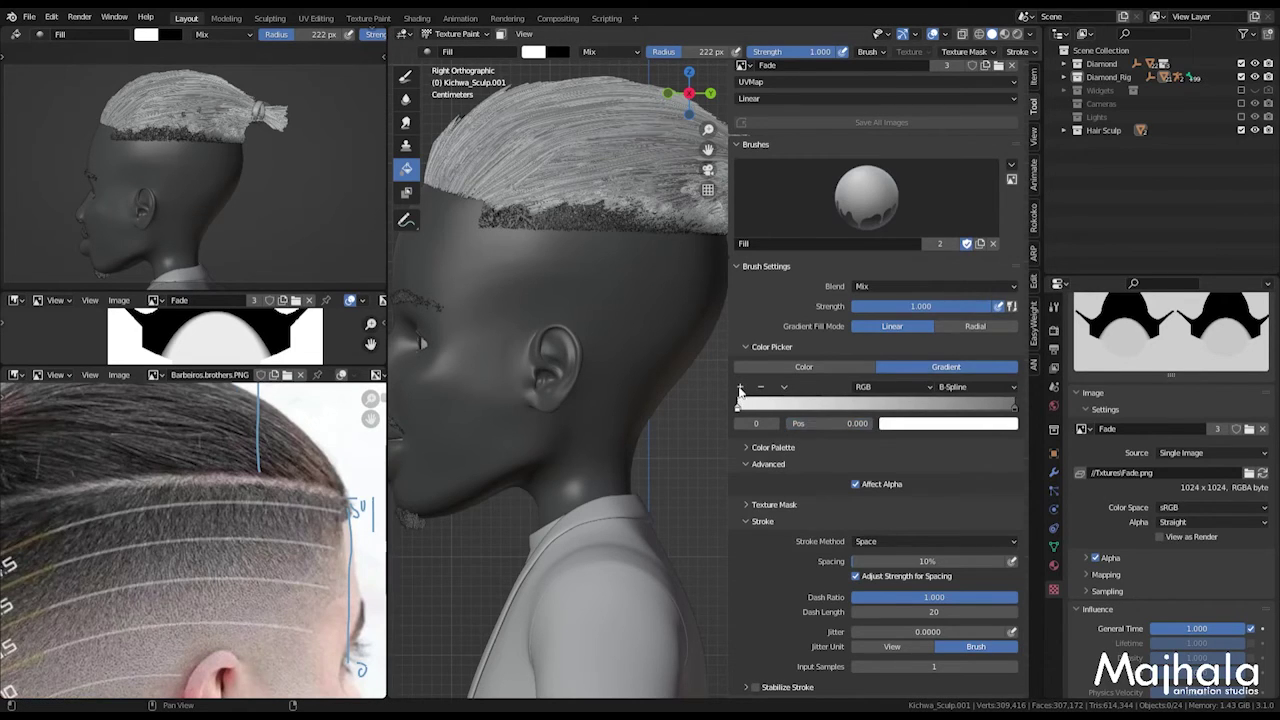
Step: Add a gradient stop at about 0.075 and make it black
click(740, 387)
drag(866, 416, 778, 410)
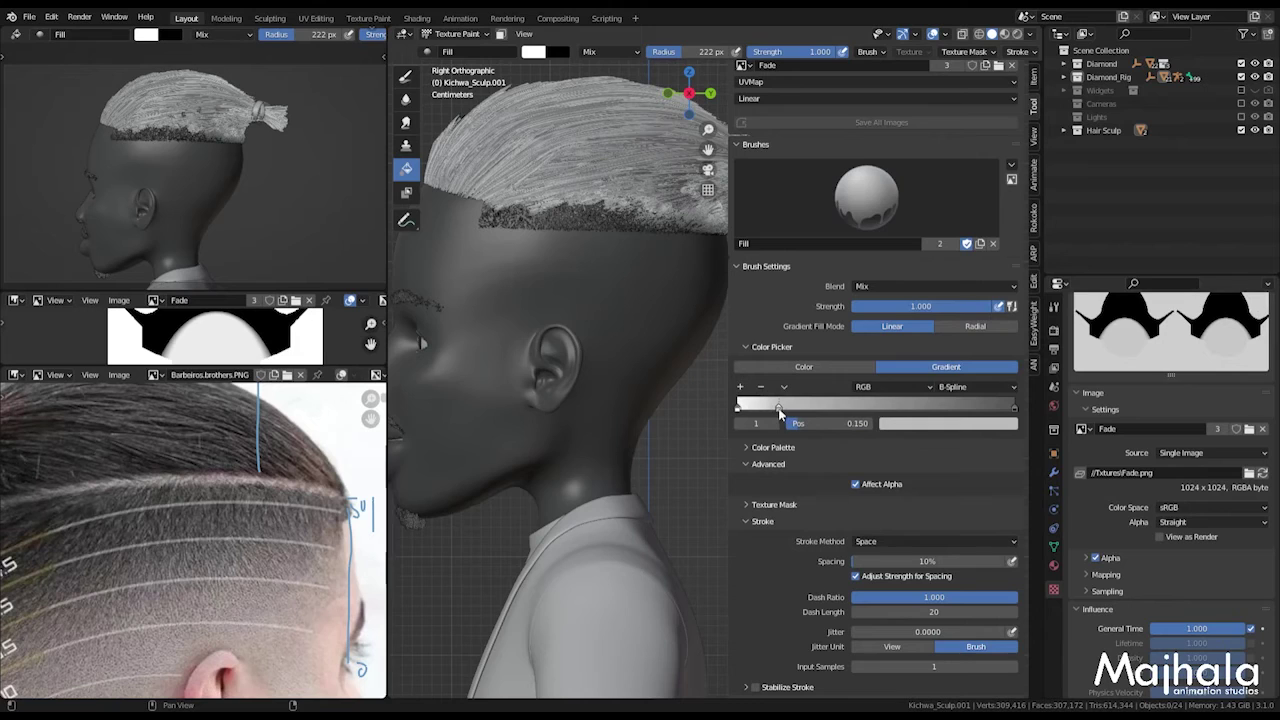
drag(780, 412, 758, 413)
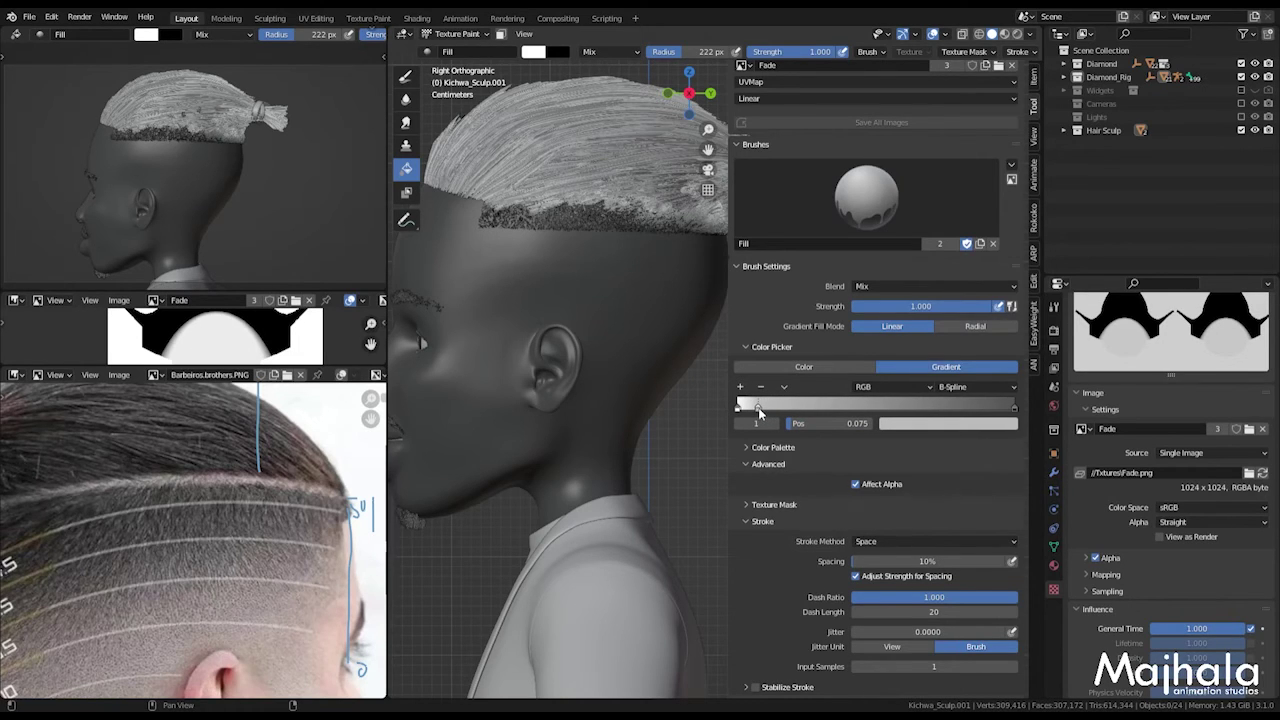
click(927, 425)
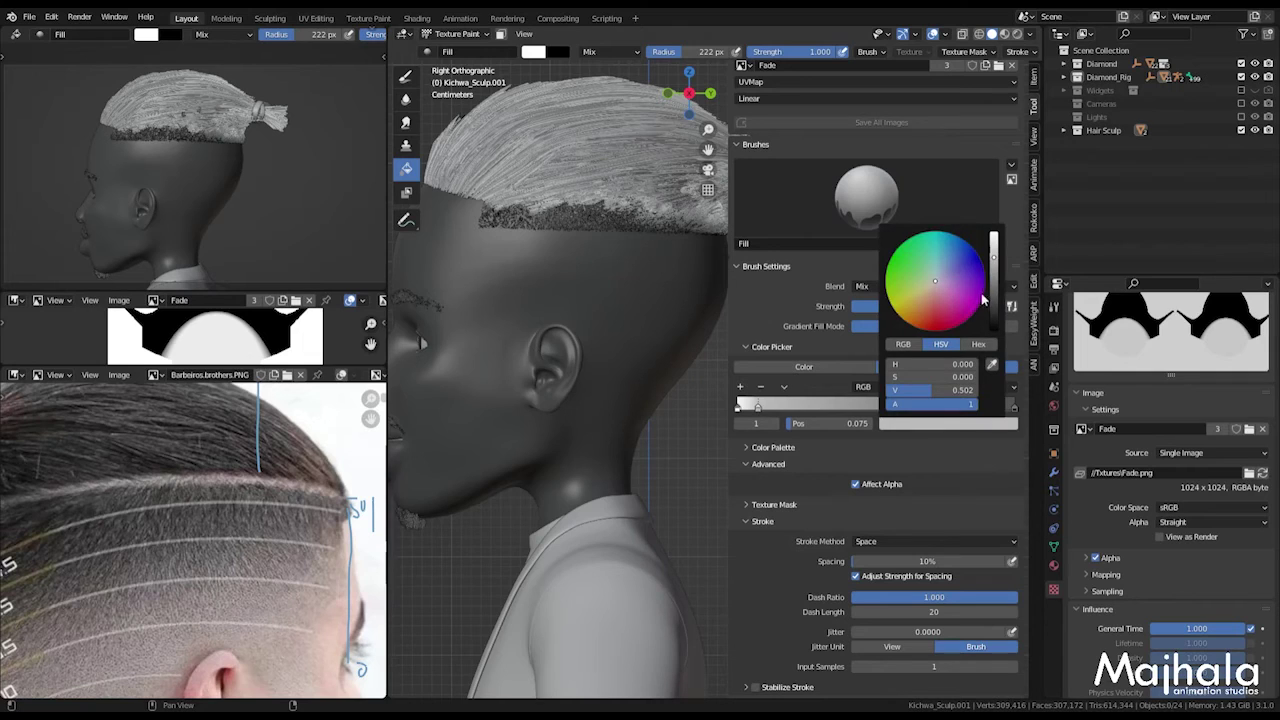
drag(997, 265, 994, 330)
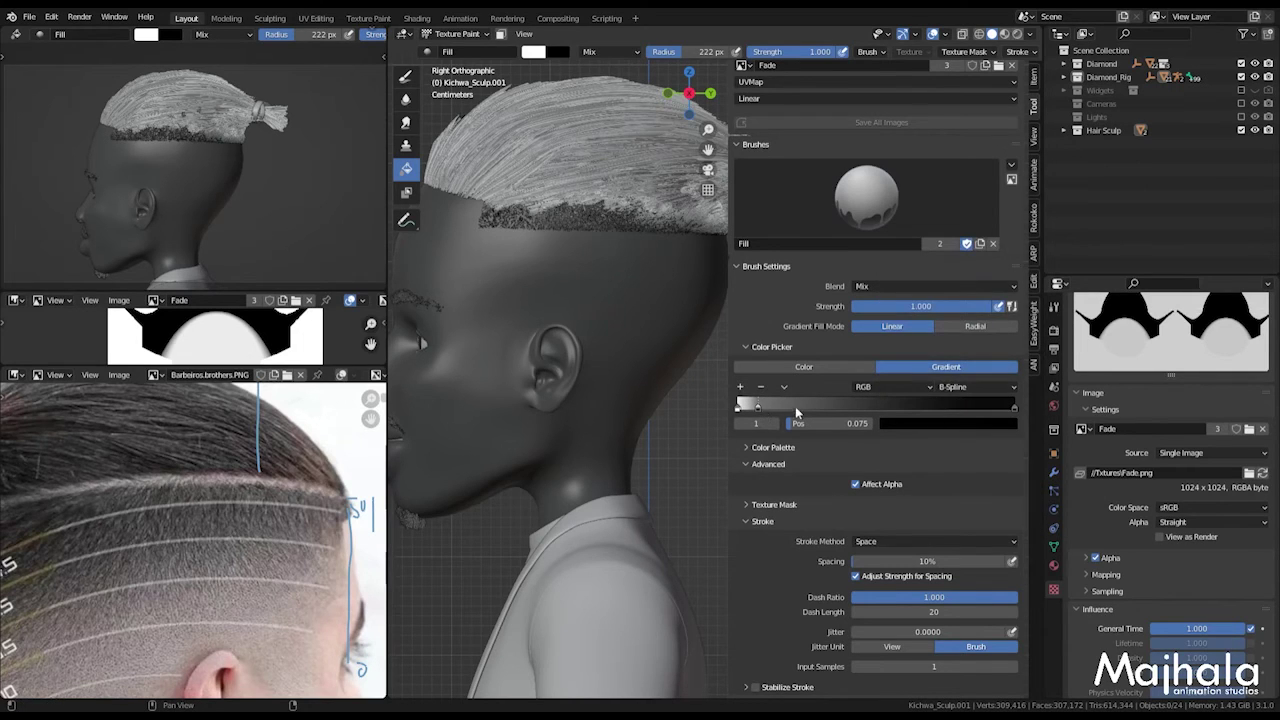
Step: Make the right end stop black and move it to position 0.100
click(1014, 408)
drag(1014, 408, 886, 408)
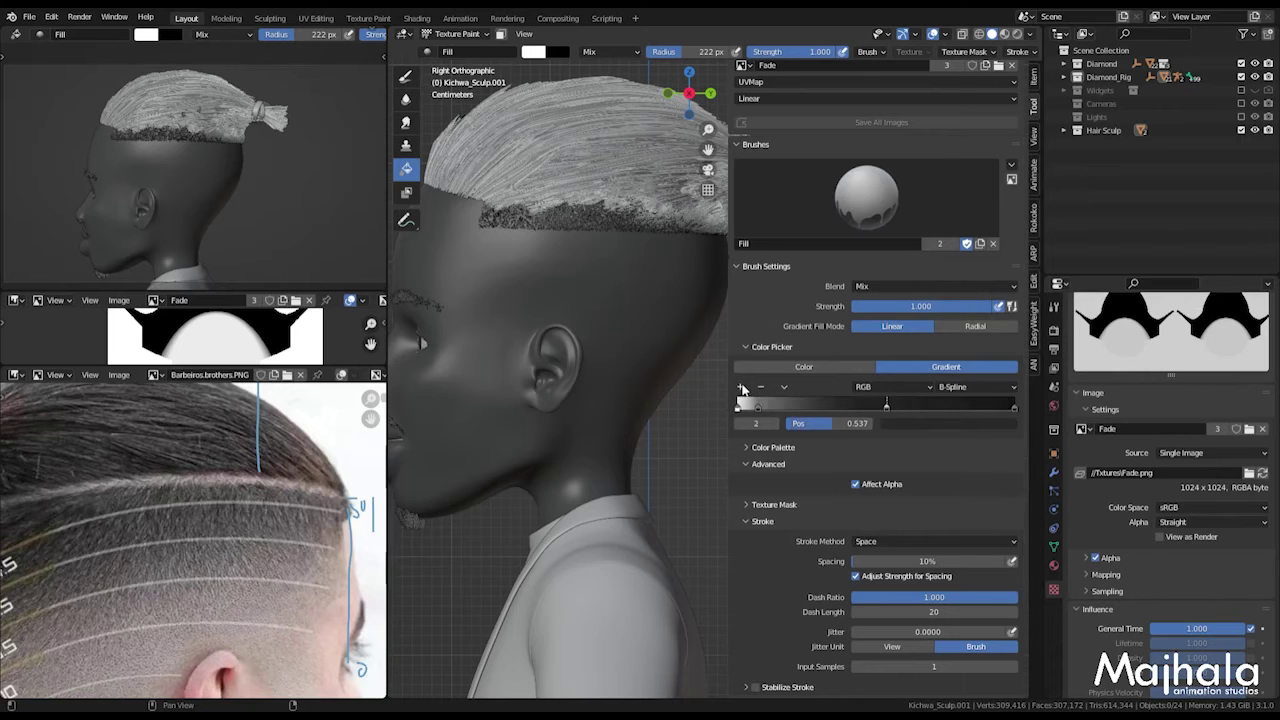
click(902, 426)
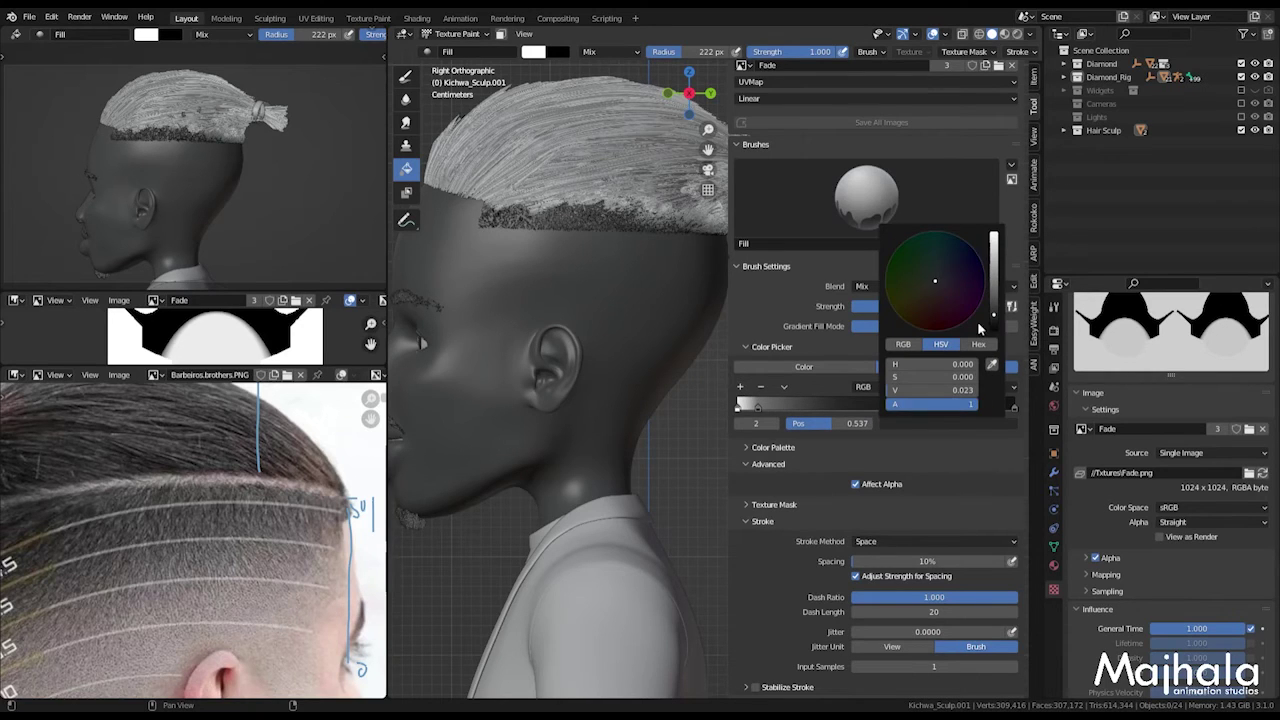
click(994, 327)
drag(886, 408, 756, 417)
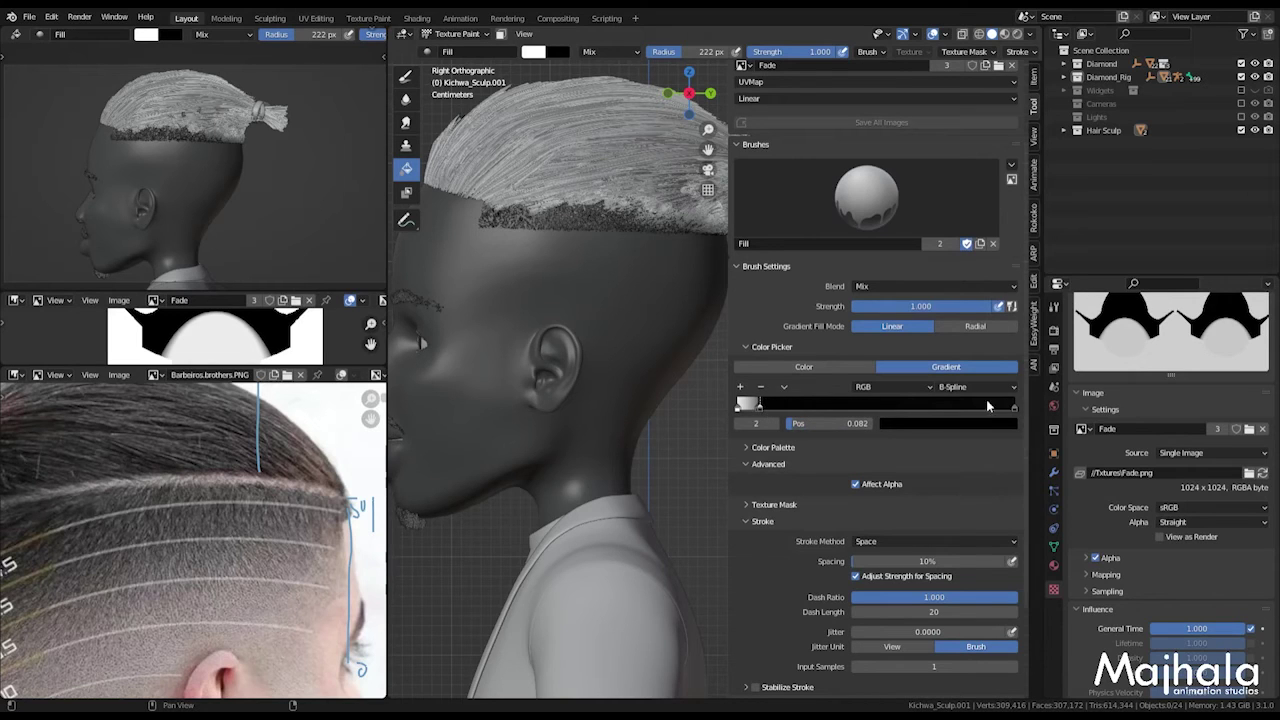
Step: Add two more stops near the start, at 0.106 and 0.120
click(1015, 409)
click(741, 388)
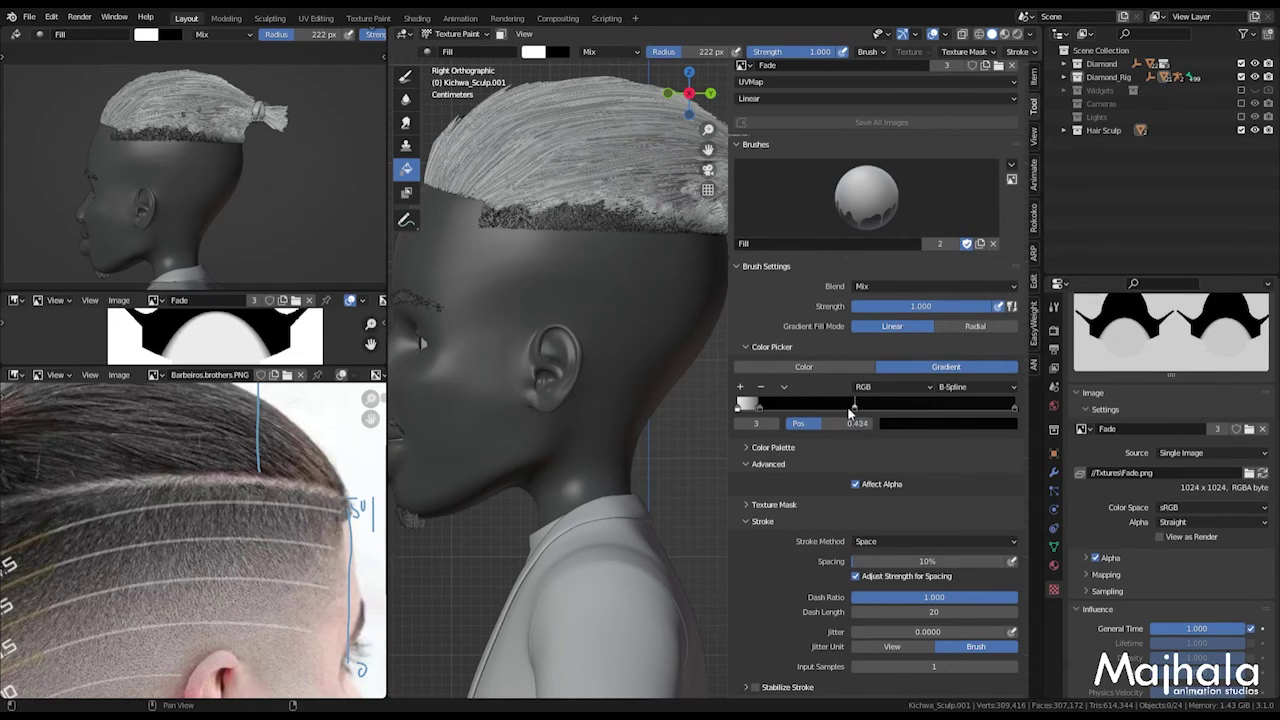
drag(888, 410, 774, 425)
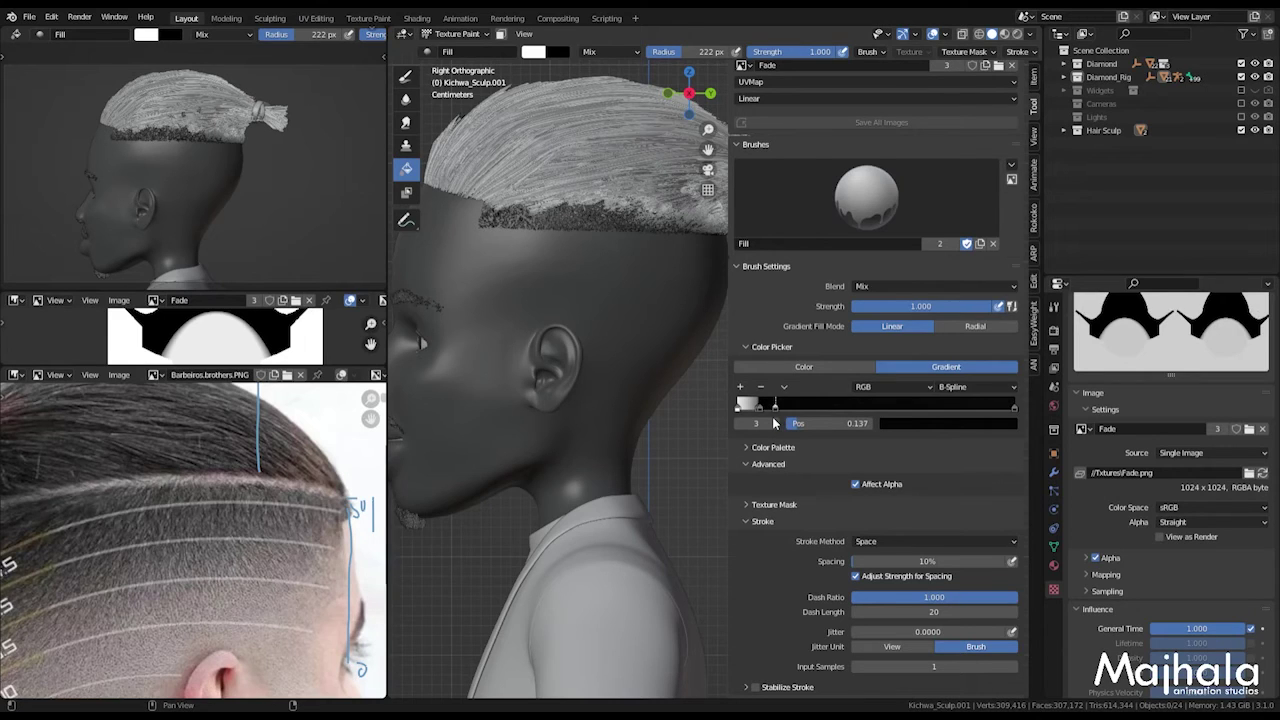
drag(773, 424, 771, 424)
drag(776, 414, 770, 415)
ctrl+click(769, 405)
drag(768, 413, 771, 414)
Step: Add a white stop and slide it left to position 0.270
click(1014, 408)
click(741, 387)
click(918, 422)
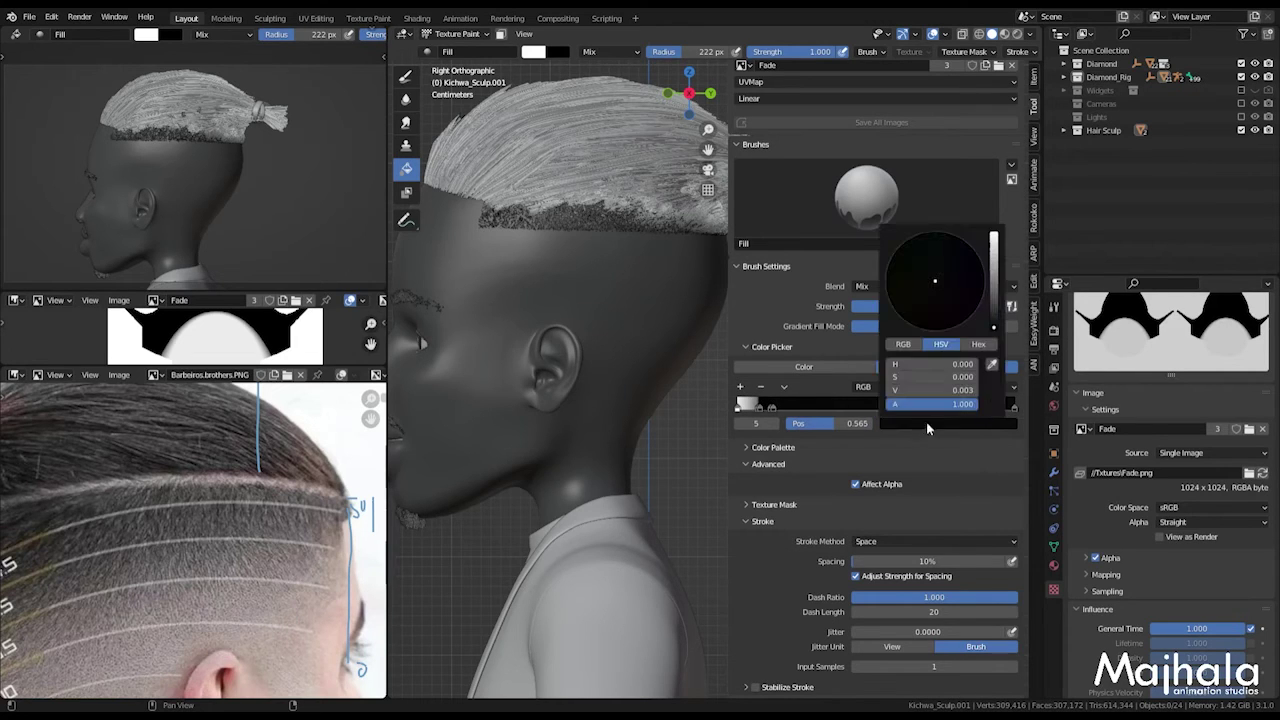
drag(993, 330, 993, 237)
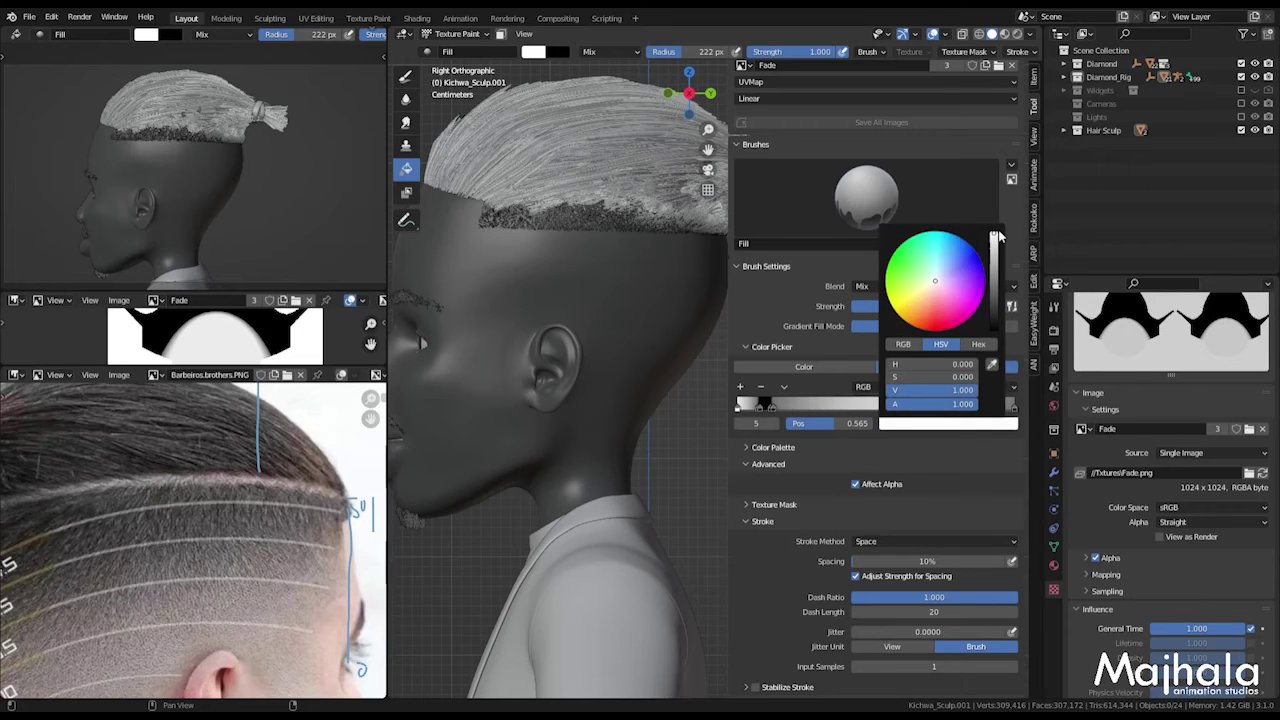
drag(895, 410, 811, 420)
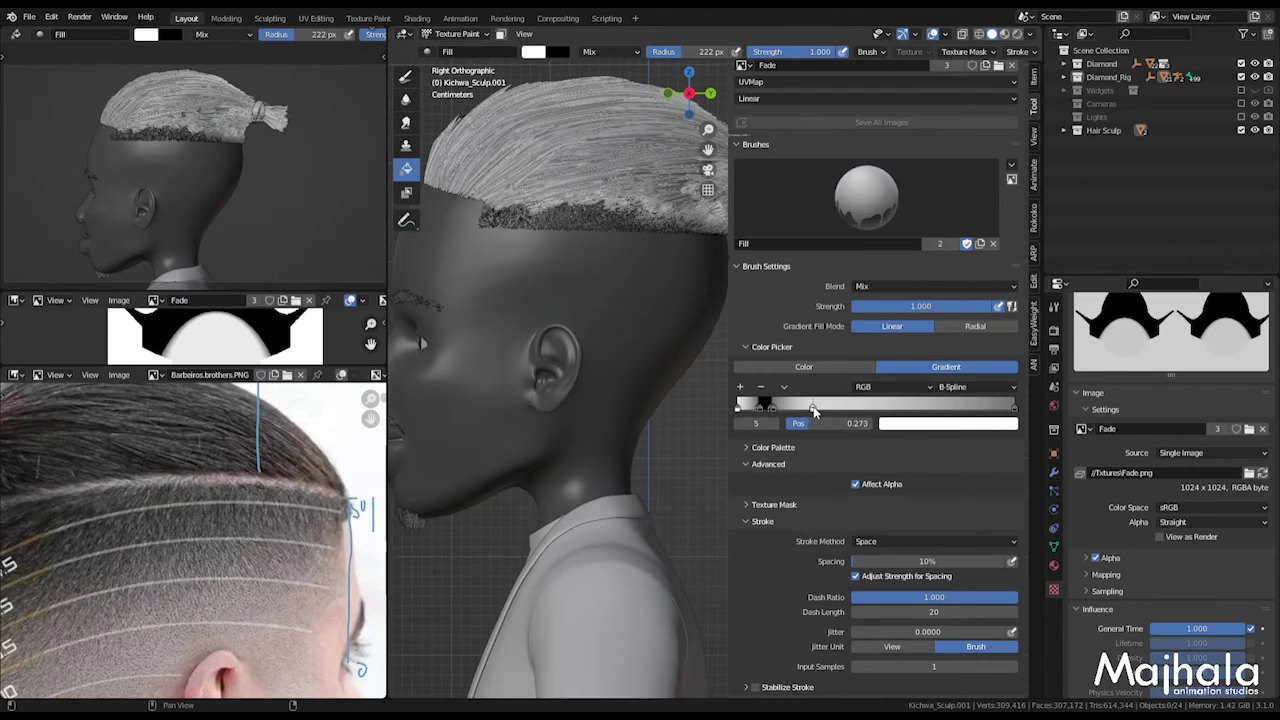
Step: Make the Fade gradient's middle stop a grey and move it to position 0.296
click(932, 430)
drag(995, 246, 995, 274)
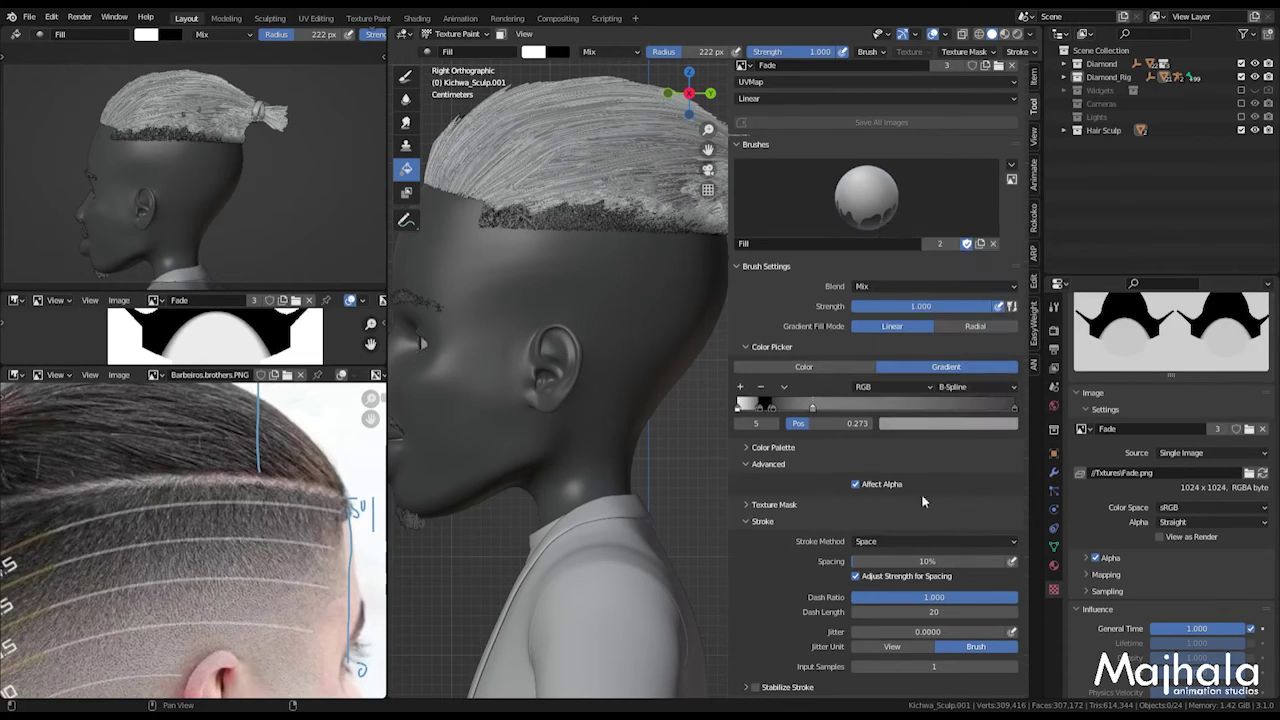
click(1013, 408)
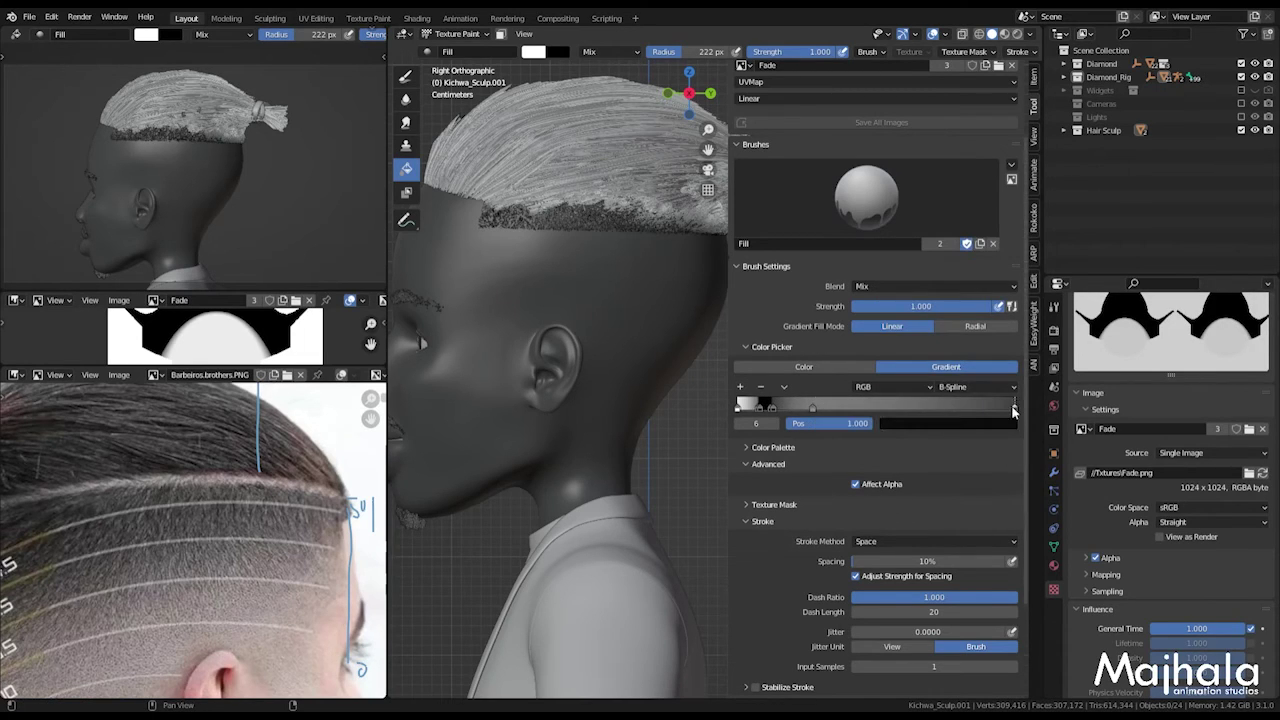
click(811, 409)
click(910, 424)
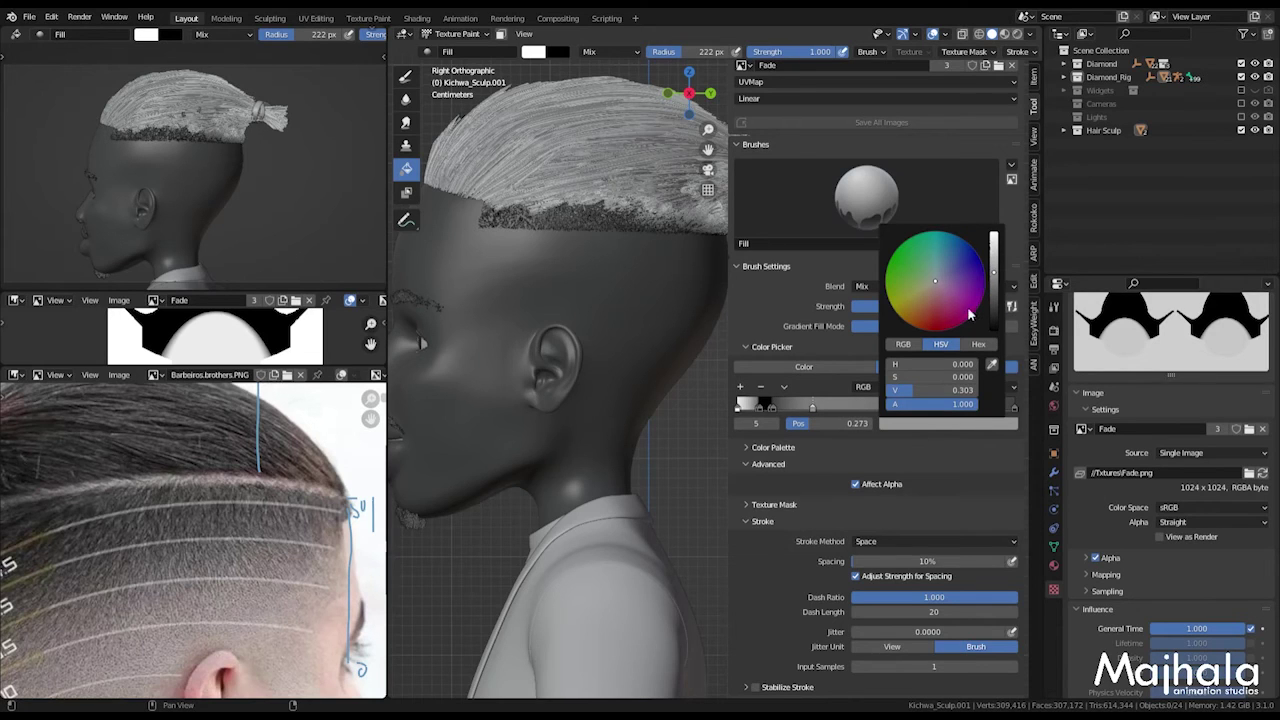
drag(995, 275, 995, 256)
drag(813, 409, 821, 410)
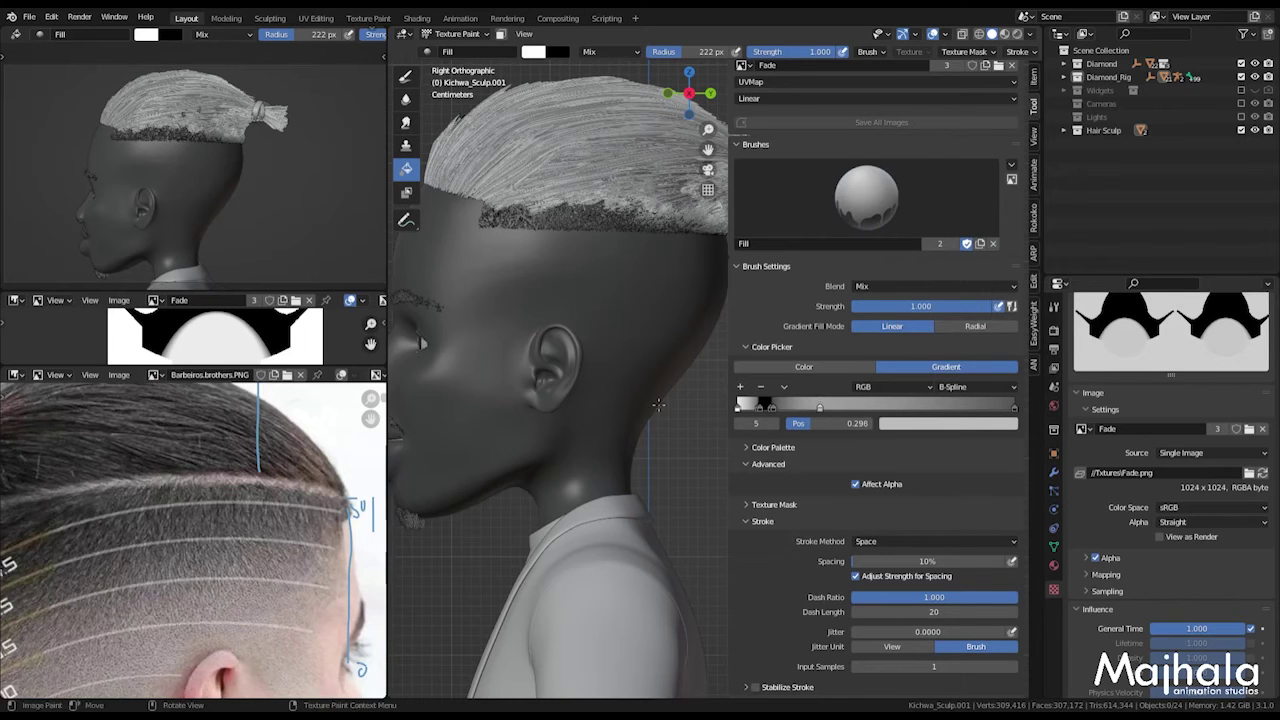
Step: Reframe the character and save Stylized Character.blend
scroll(579, 404, down, 4)
shift+middle_drag(566, 323, 553, 347)
key(ctrl+s)
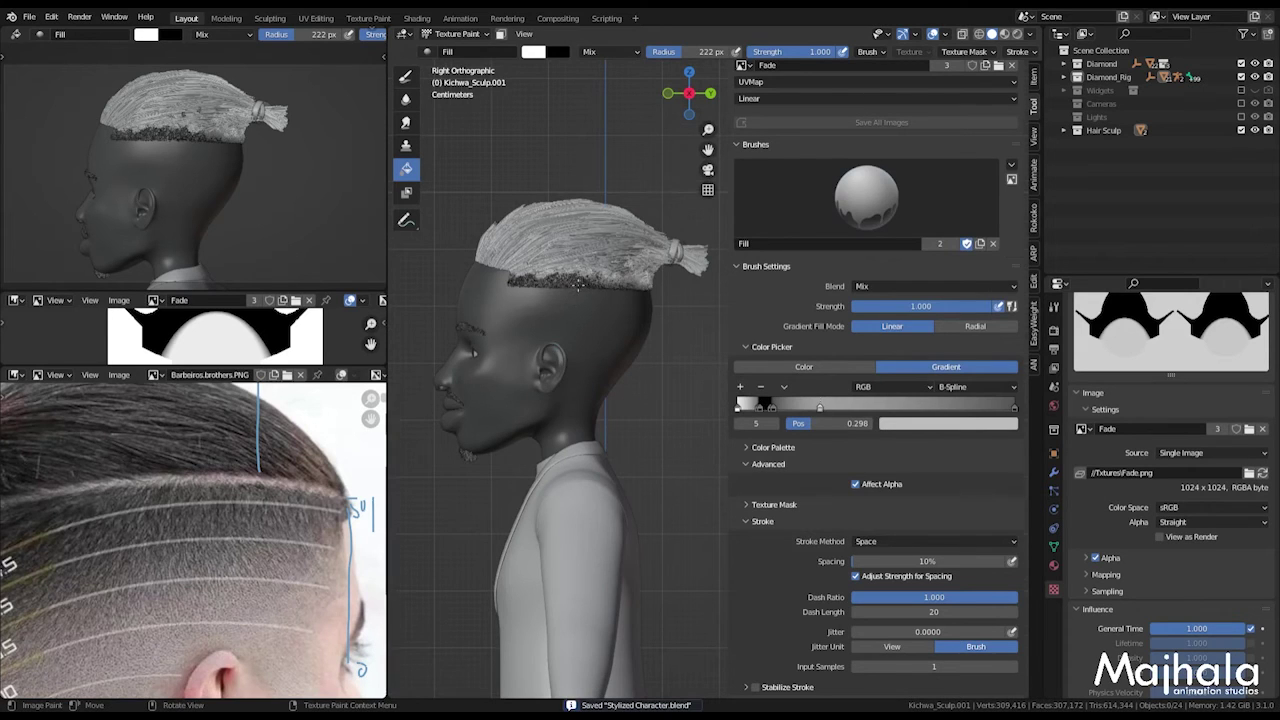
Step: Fill a dark-to-light fade down from the hairline on the head's side and save Fade.png
scroll(563, 284, up, 3)
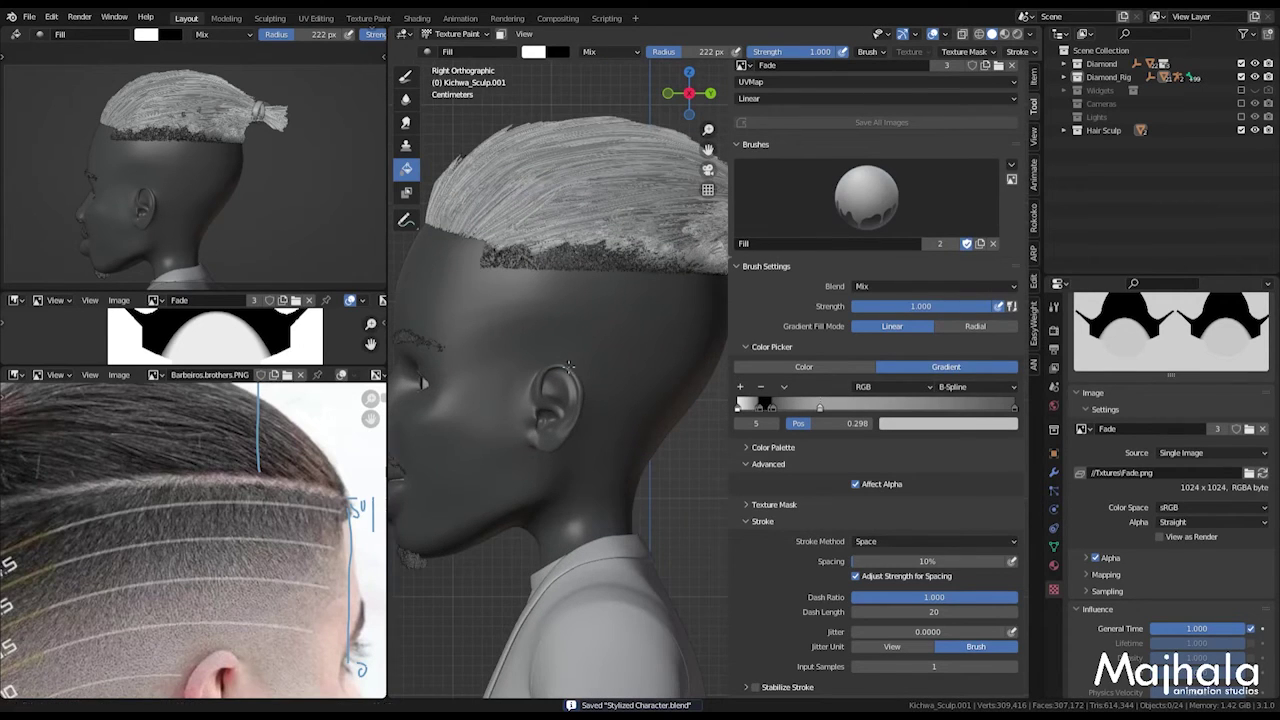
shift+middle_drag(574, 254, 548, 256)
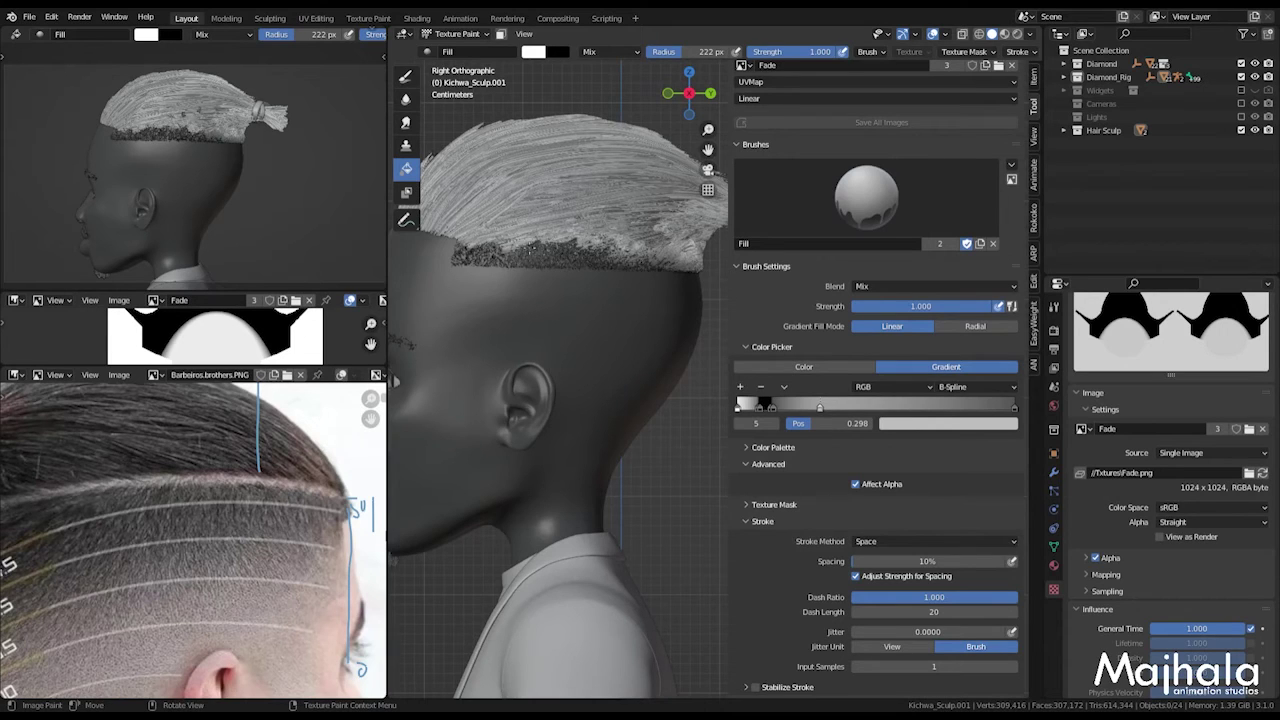
scroll(195, 504, down, 4)
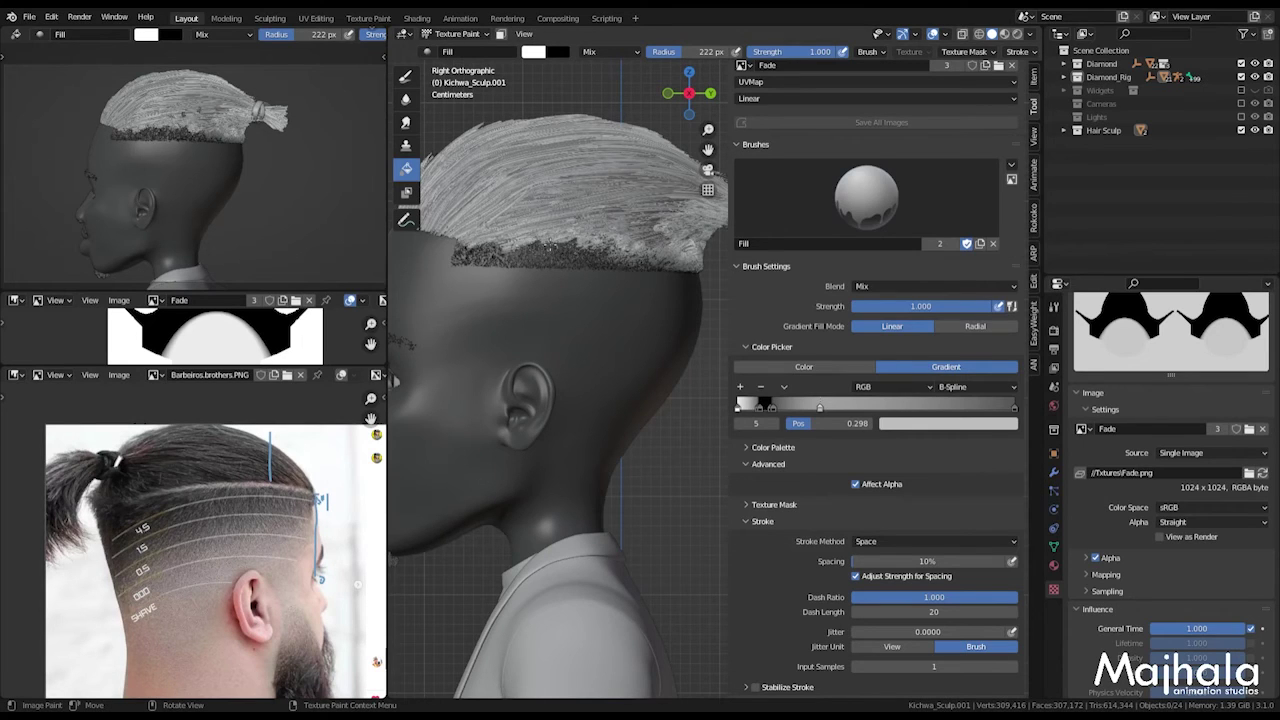
drag(549, 250, 549, 317)
drag(549, 372, 548, 373)
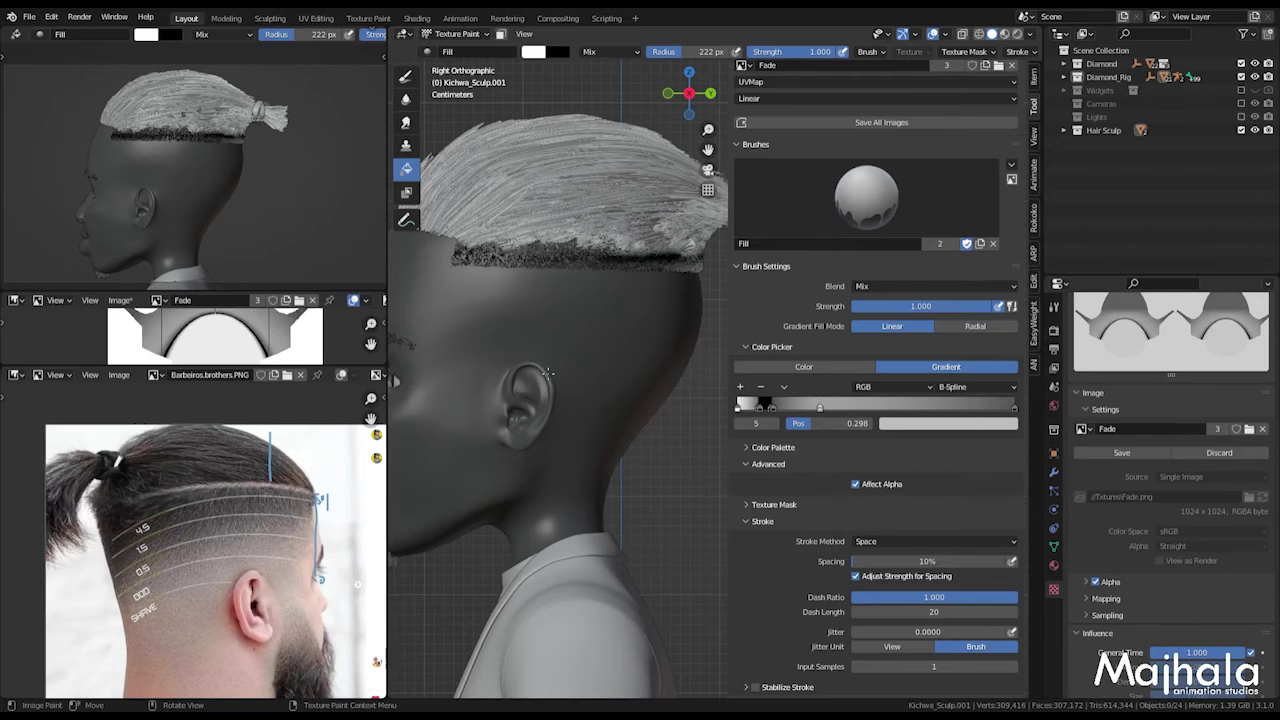
click(1138, 455)
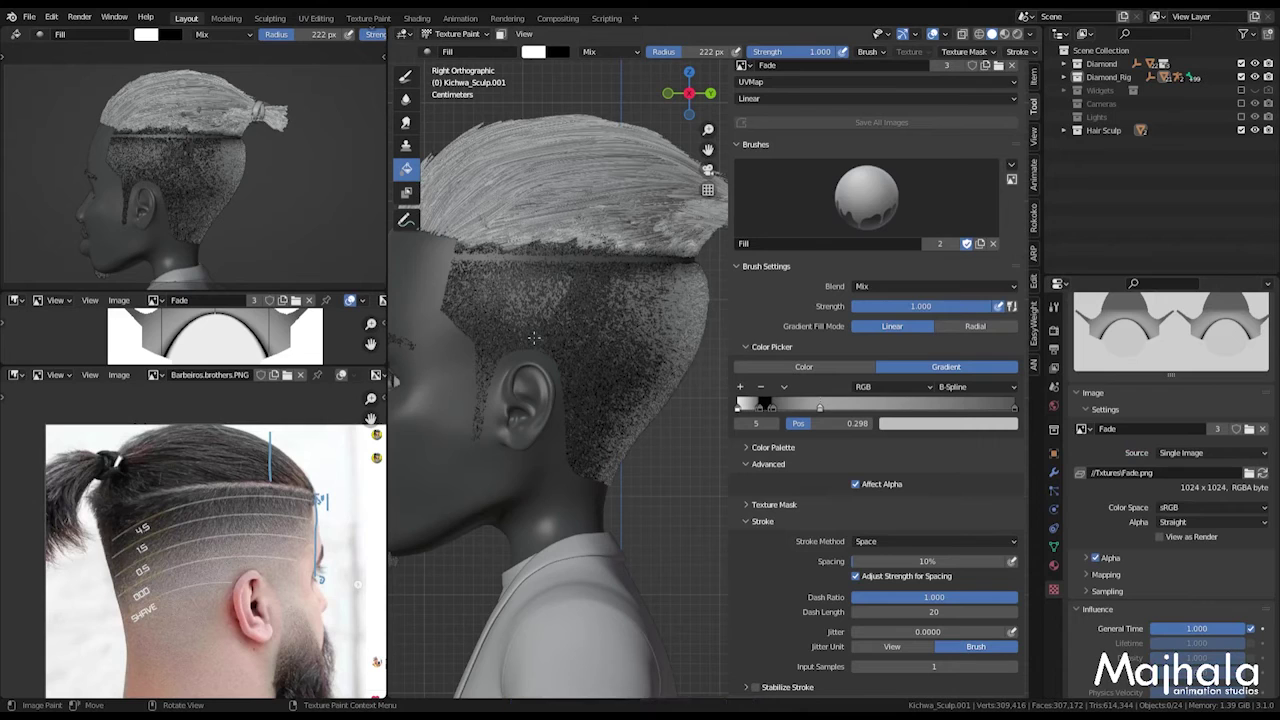
scroll(1160, 500, down, 5)
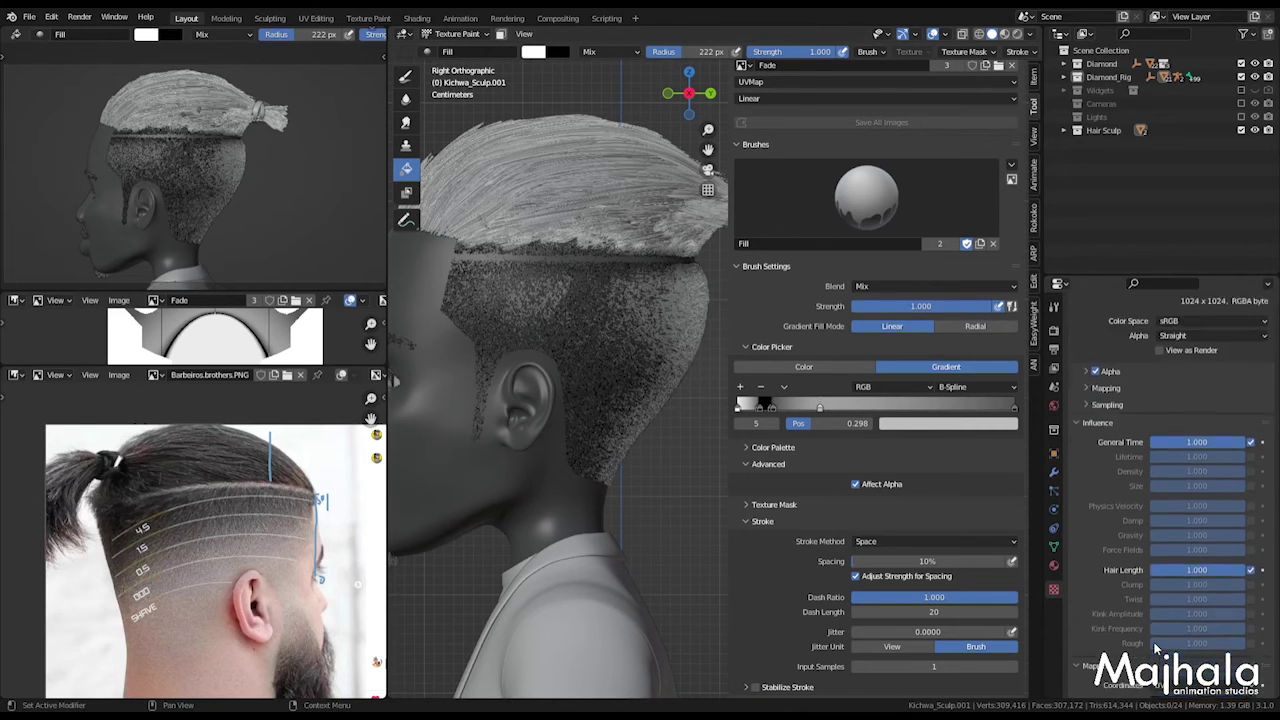
Step: Add a black stop at 0.554 to the fade gradient
scroll(618, 303, up, 2)
middle_drag(675, 382, 608, 302)
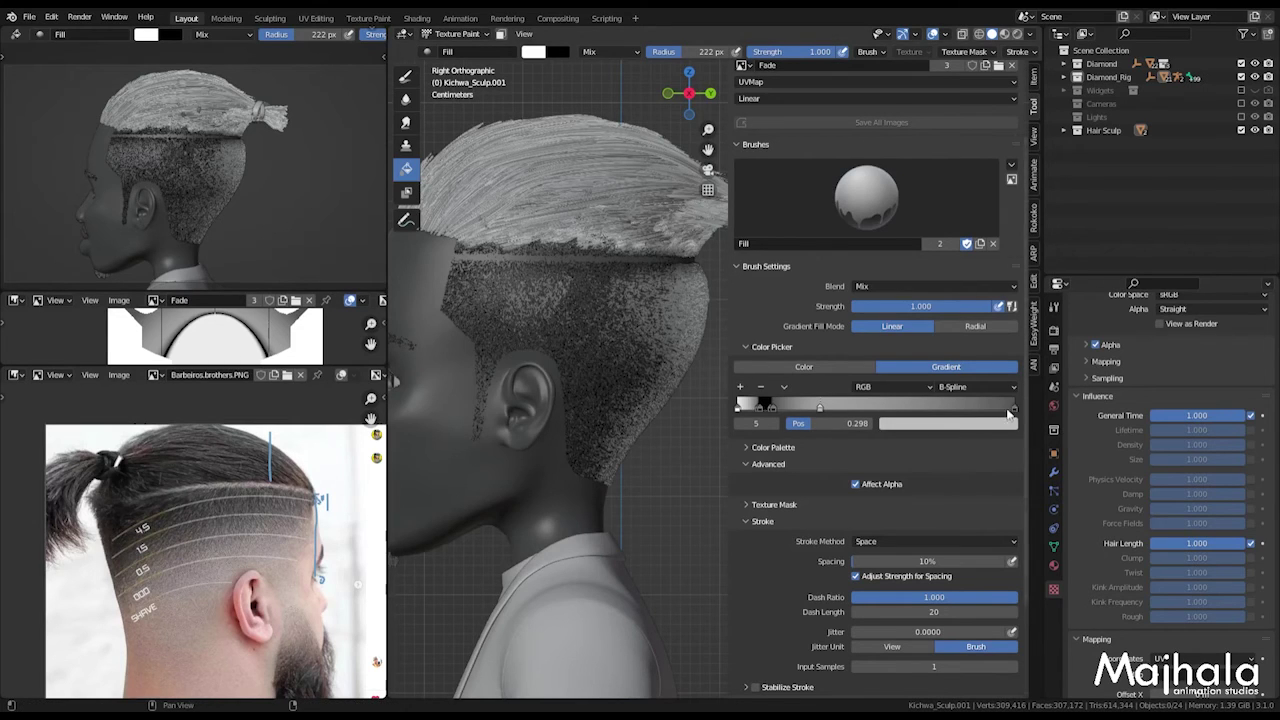
ctrl+drag(1013, 413, 885, 422)
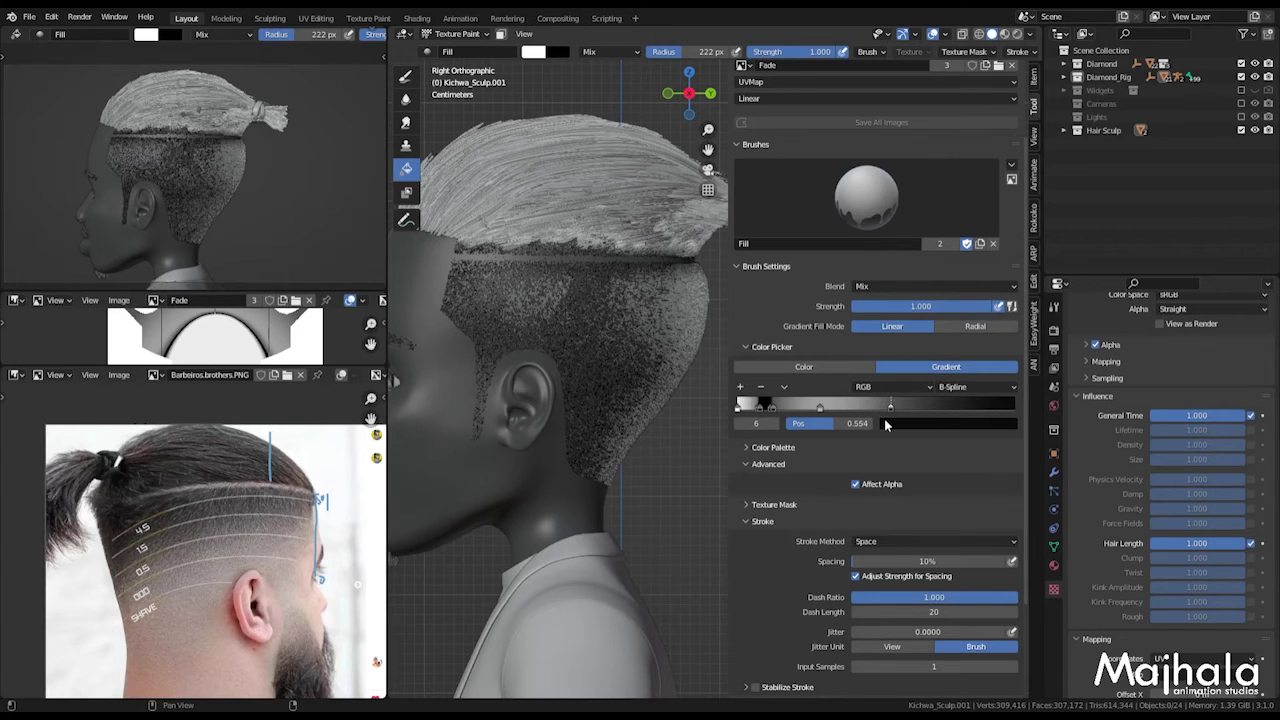
Step: Repaint the fade downward from the hairline and save Fade.png
drag(546, 238, 545, 334)
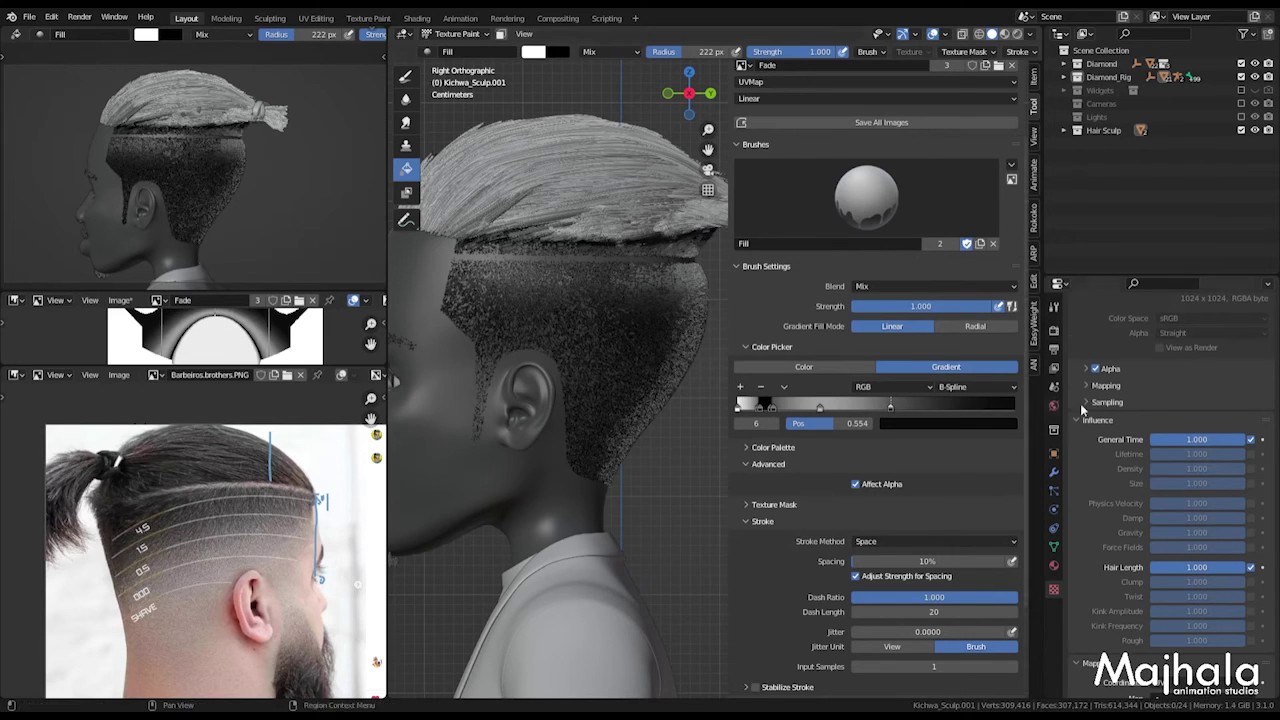
scroll(1164, 444, up, 6)
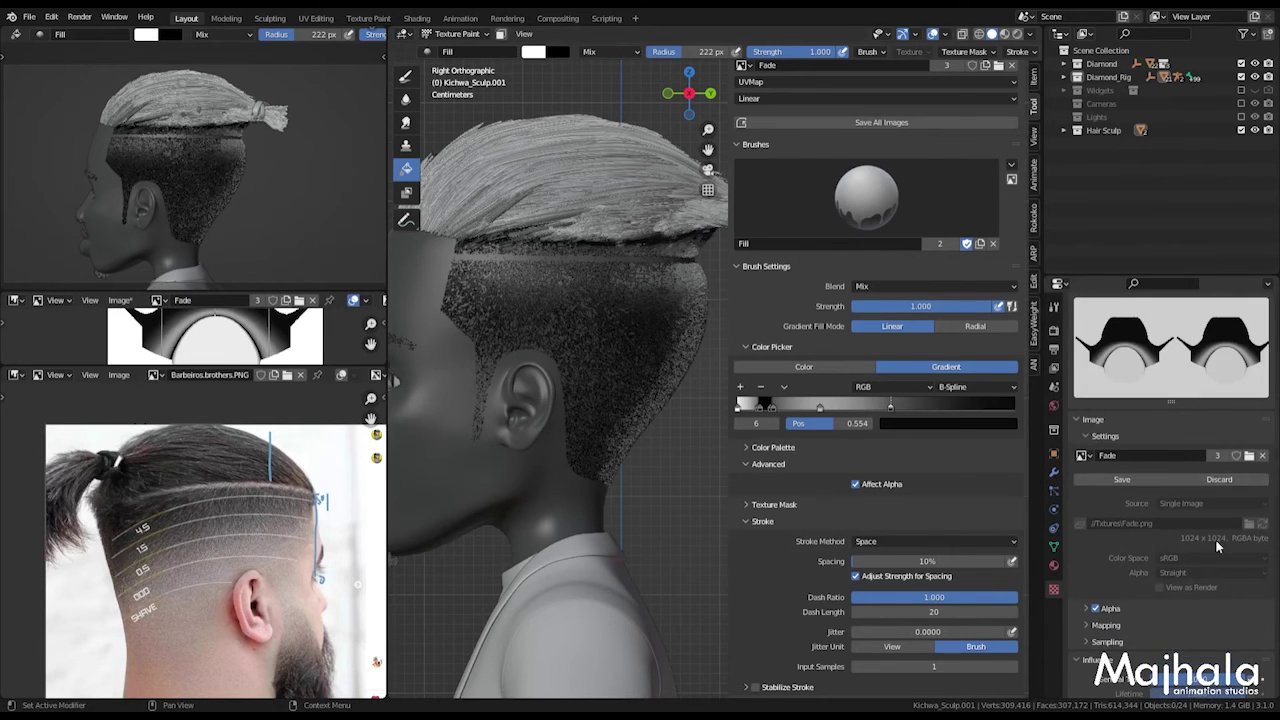
scroll(1218, 567, up, 3)
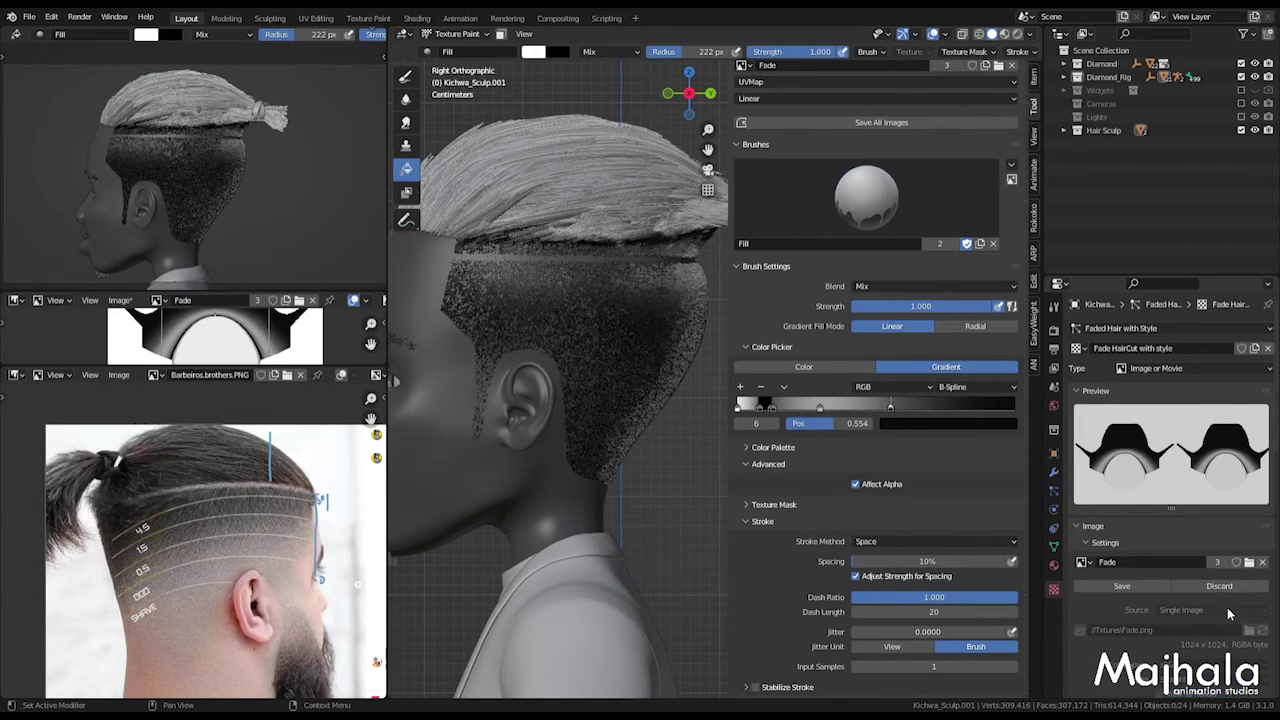
scroll(1230, 614, down, 2)
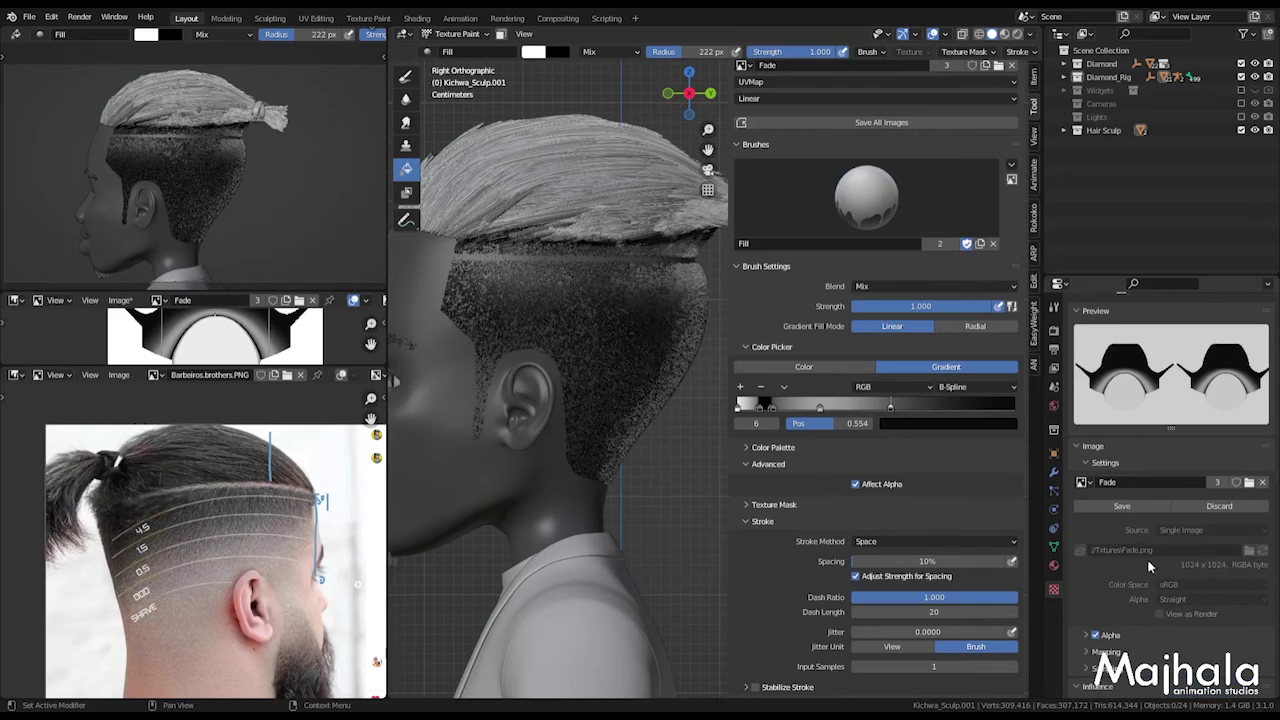
click(1123, 507)
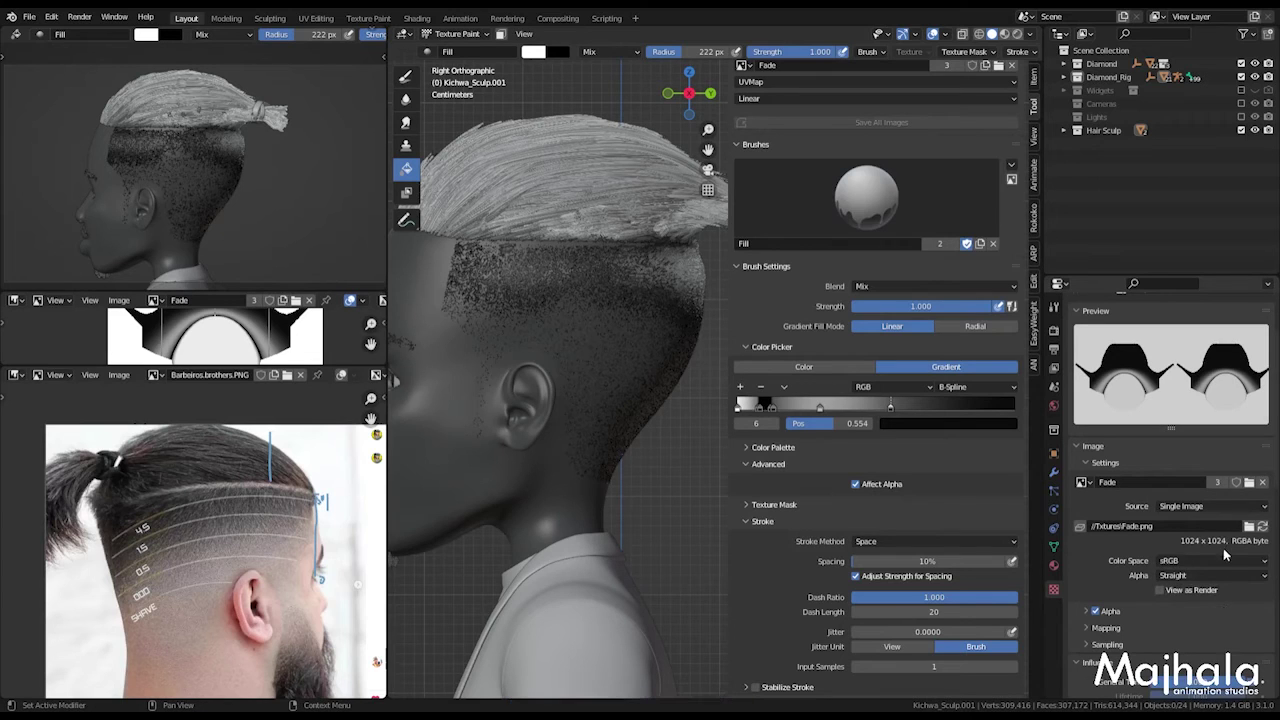
scroll(1229, 589, up, 2)
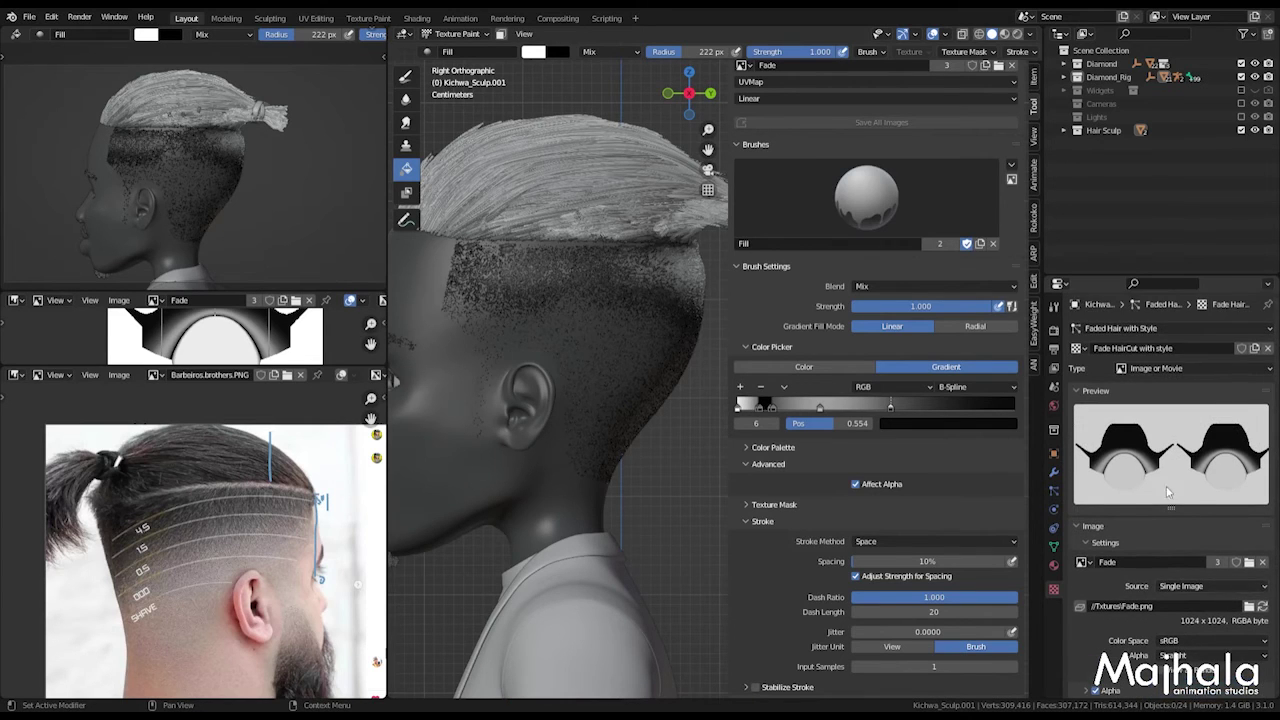
scroll(1222, 589, down, 4)
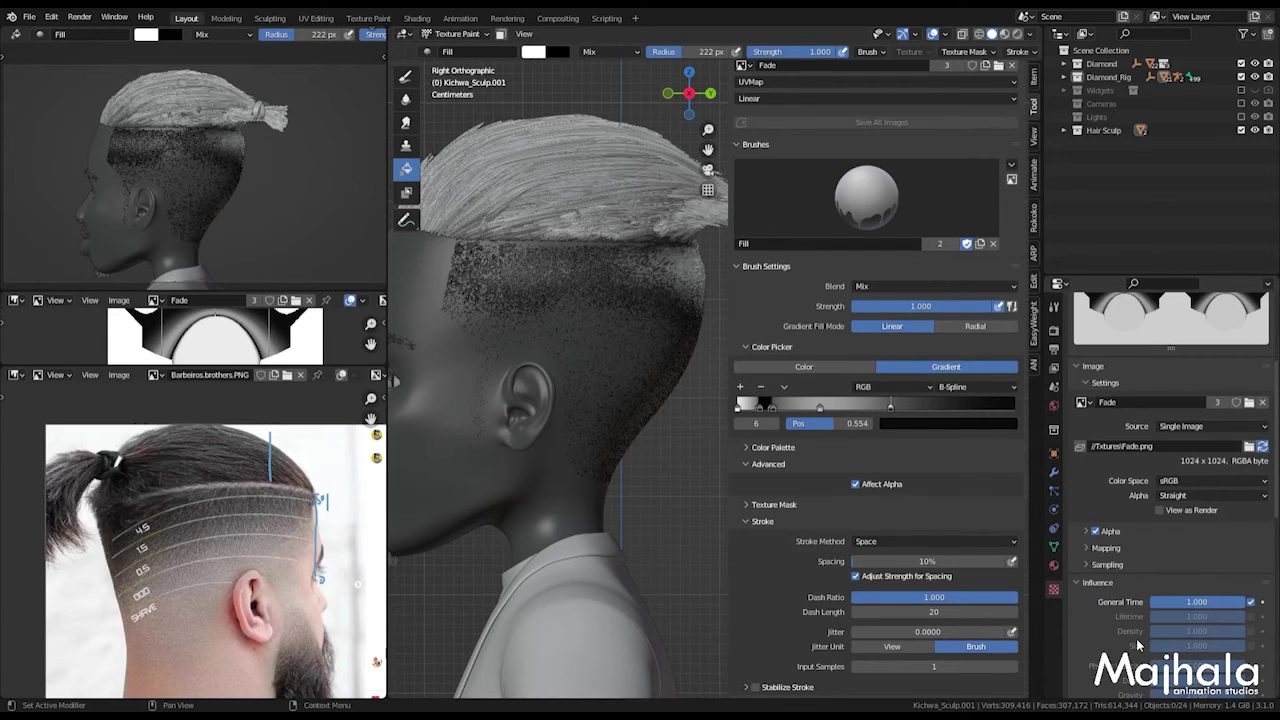
scroll(1137, 645, down, 10)
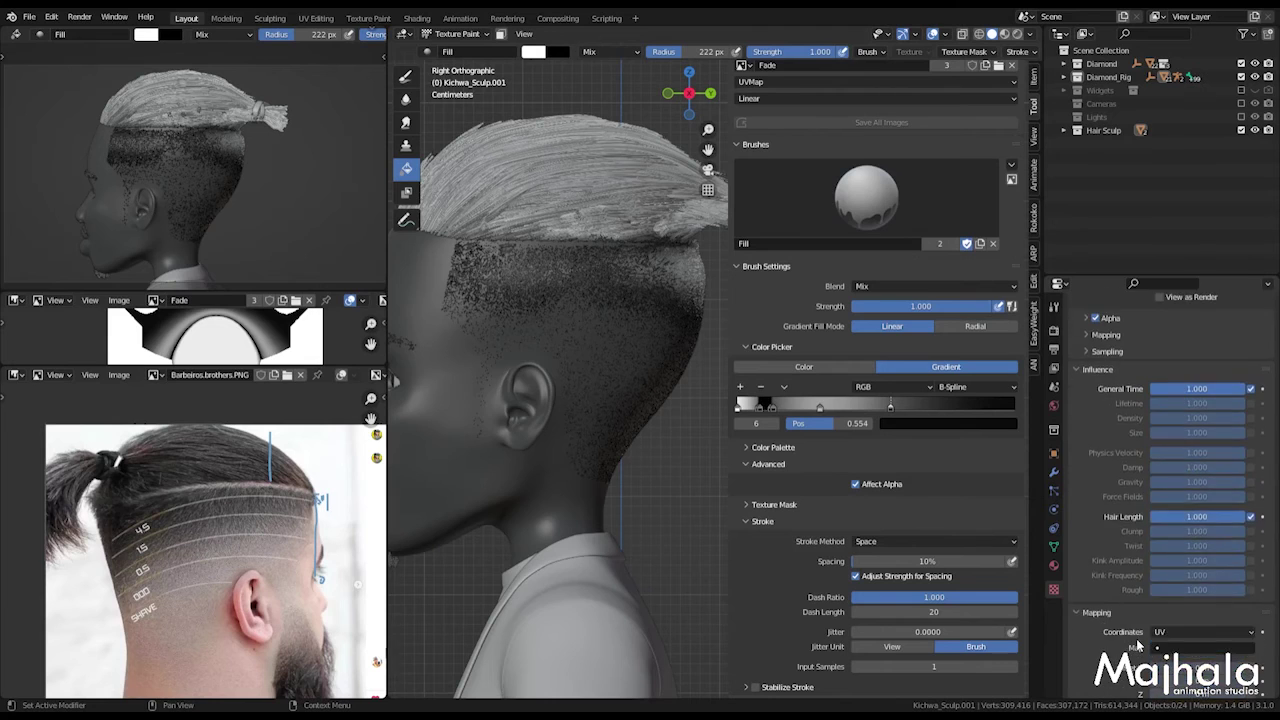
scroll(1137, 645, down, 3)
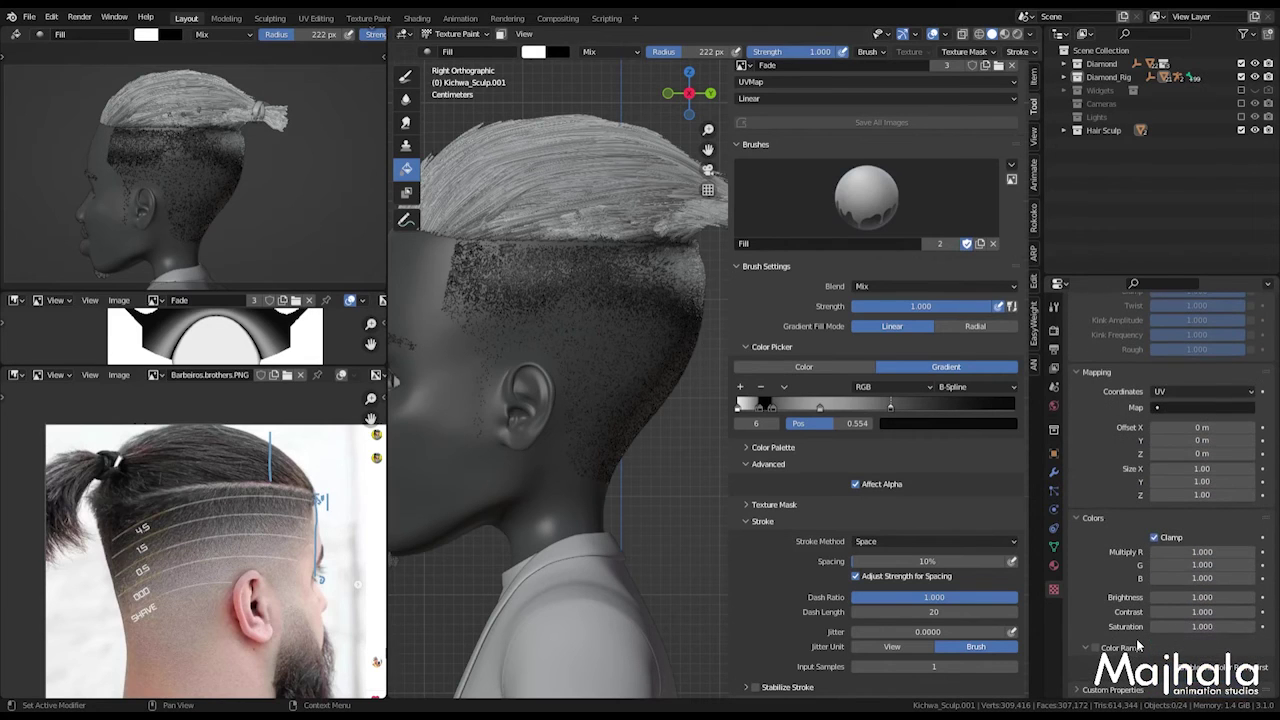
shift+middle_drag(638, 314, 632, 352)
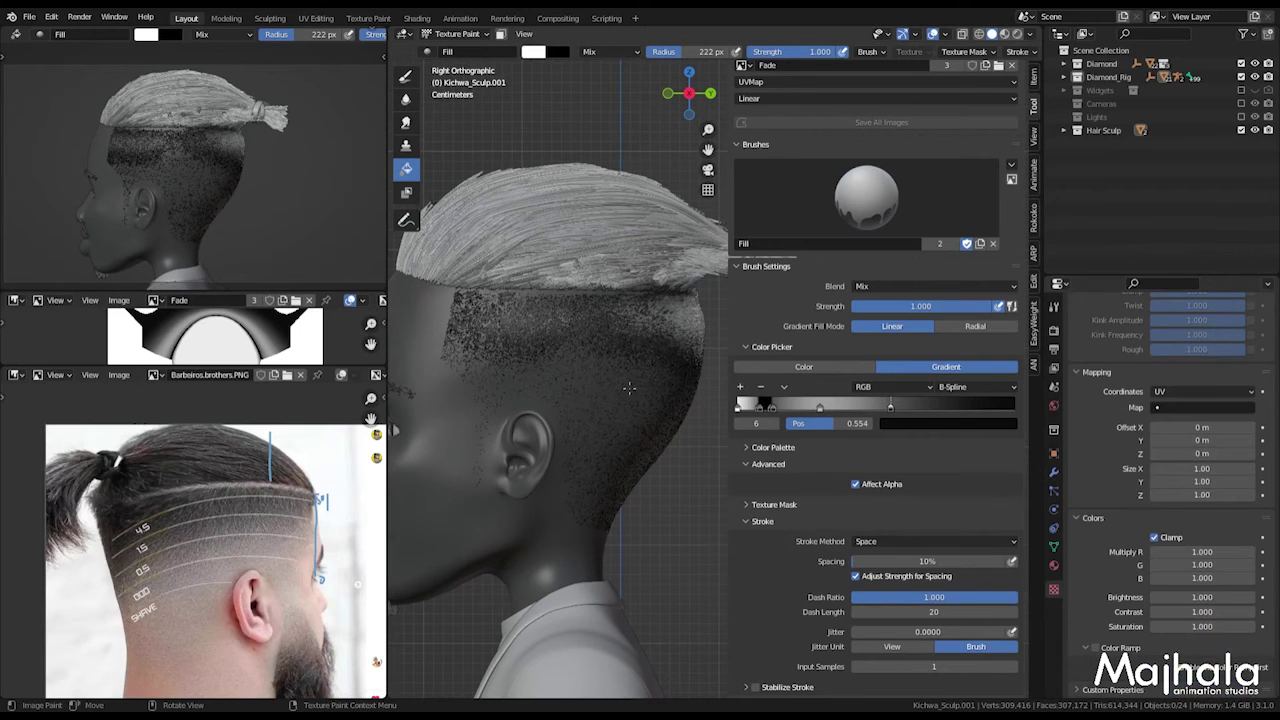
scroll(623, 344, up, 5)
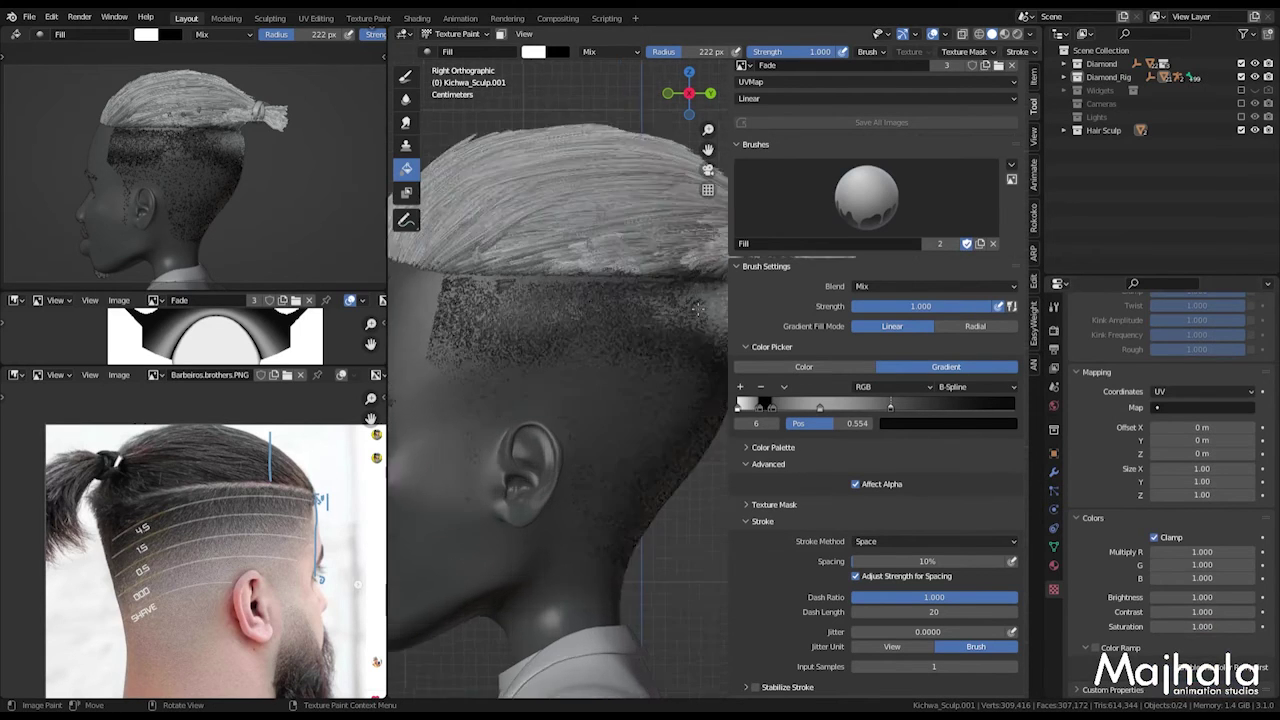
key(n)
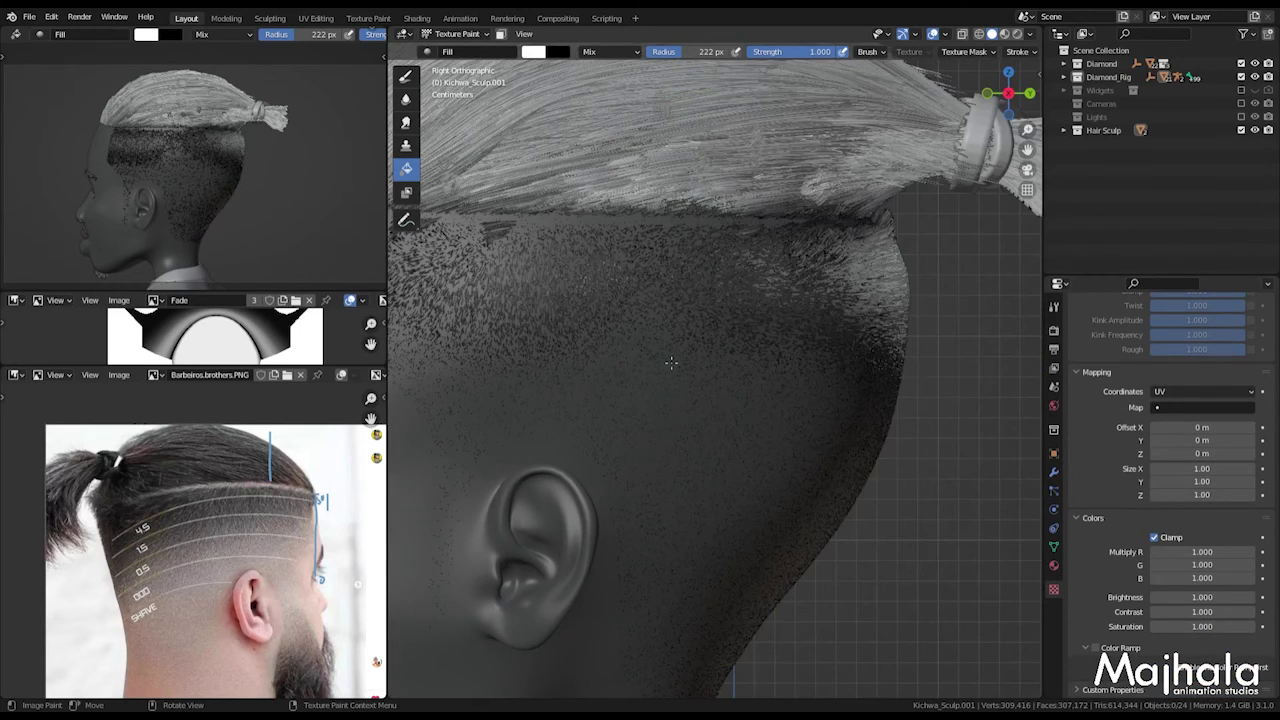
scroll(671, 363, down, 3)
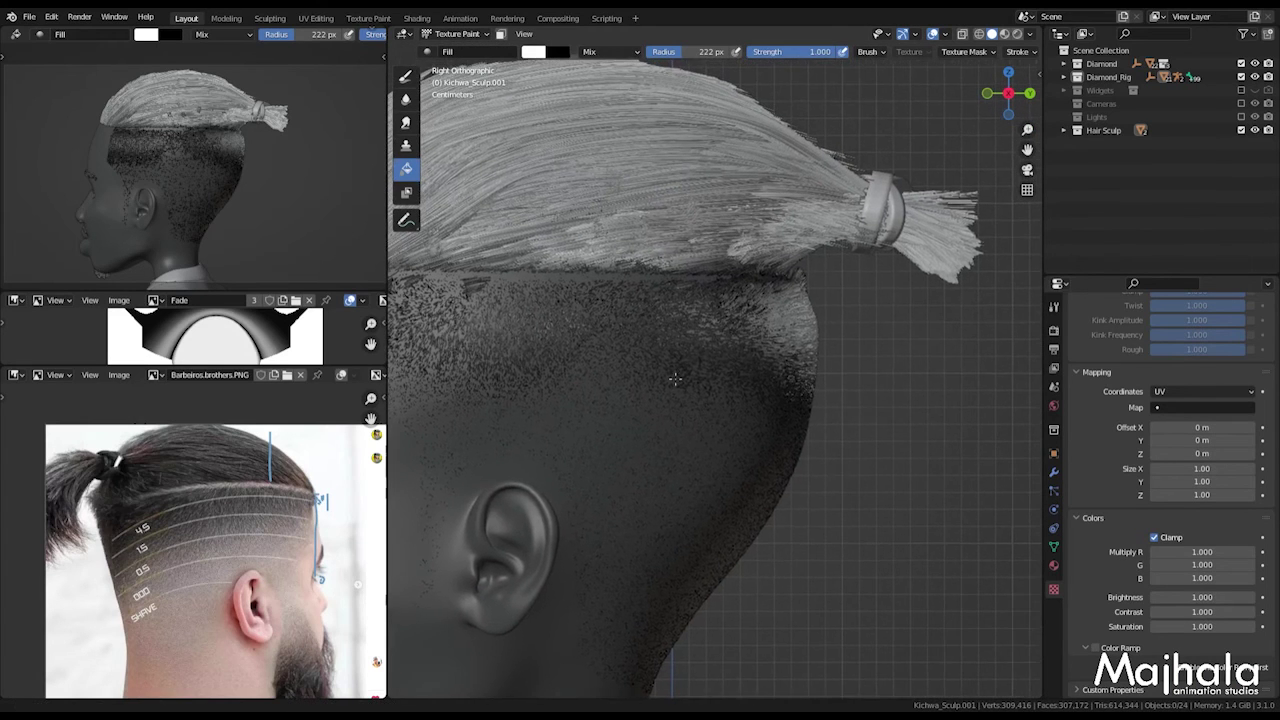
scroll(675, 378, down, 3)
middle_drag(675, 378, 737, 377)
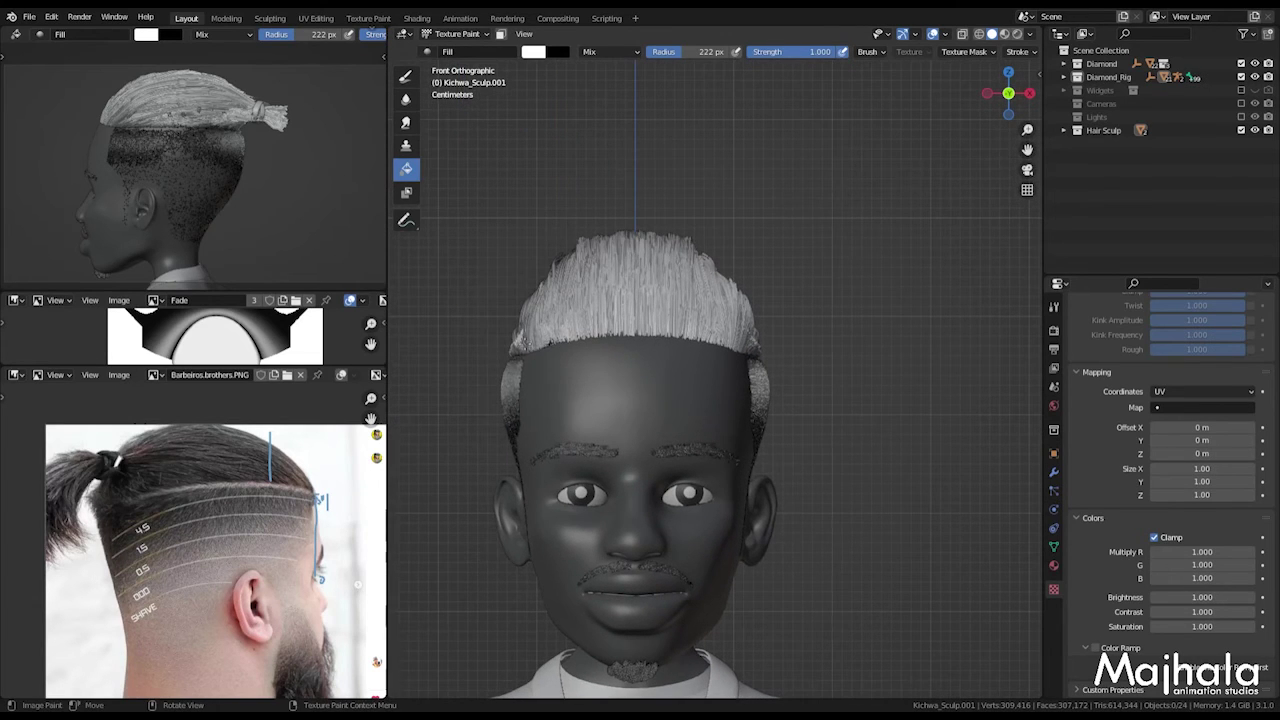
key(KP_3)
scroll(780, 390, up, 2)
shift+middle_drag(780, 390, 686, 394)
scroll(686, 394, down, 1)
scroll(686, 394, up, 3)
key(n)
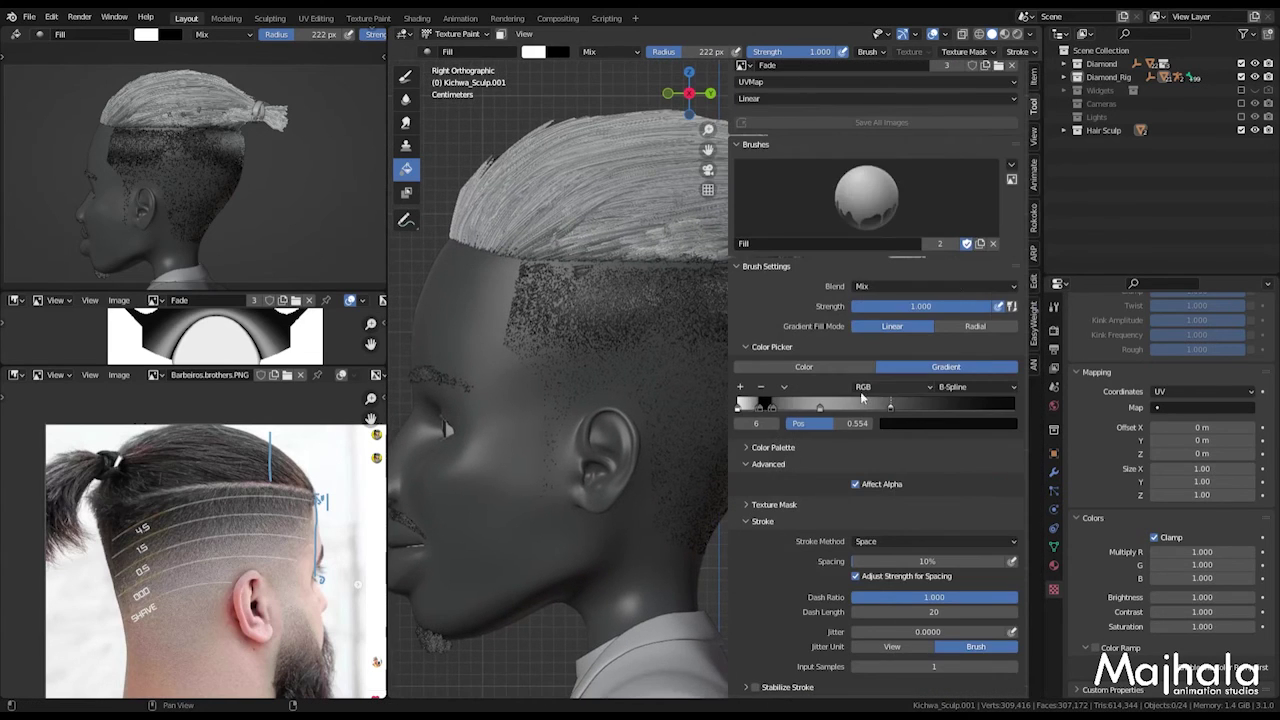
Step: Set the 0.554 gradient stop's colour value to 0.001 for near-black
shift+middle_drag(649, 449, 622, 435)
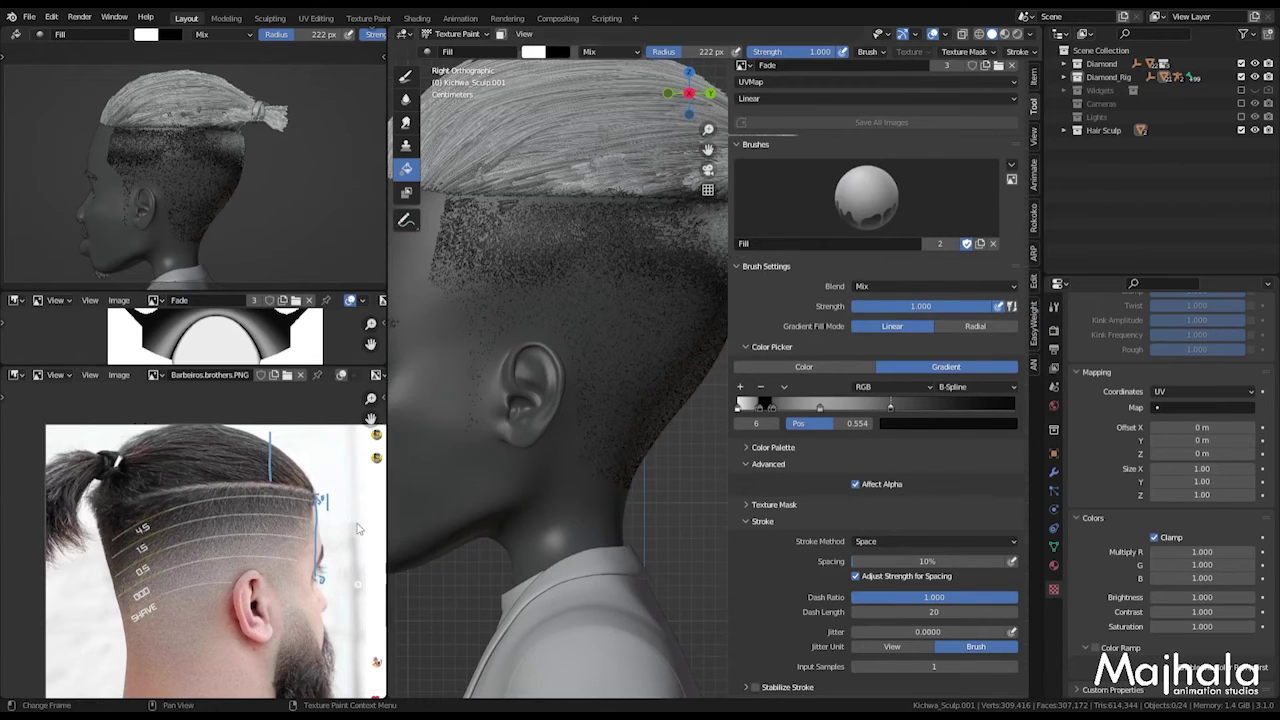
click(902, 420)
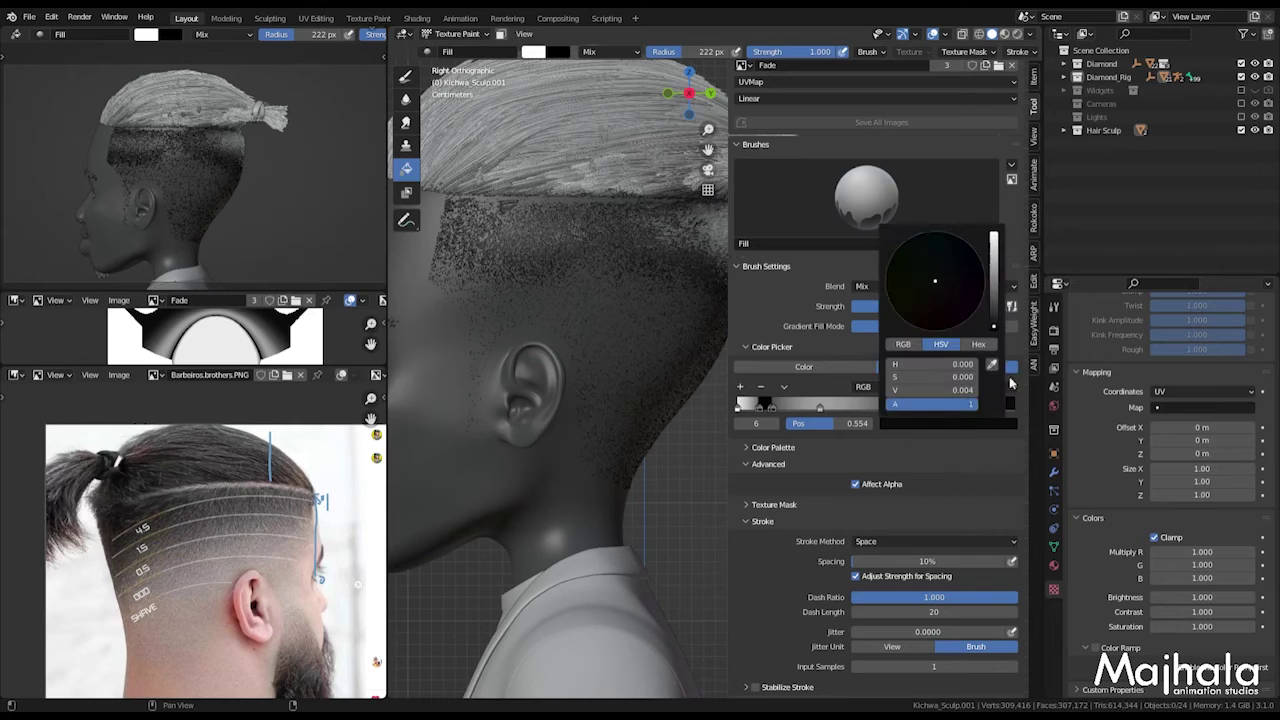
click(930, 390)
click(905, 391)
drag(905, 391, 945, 393)
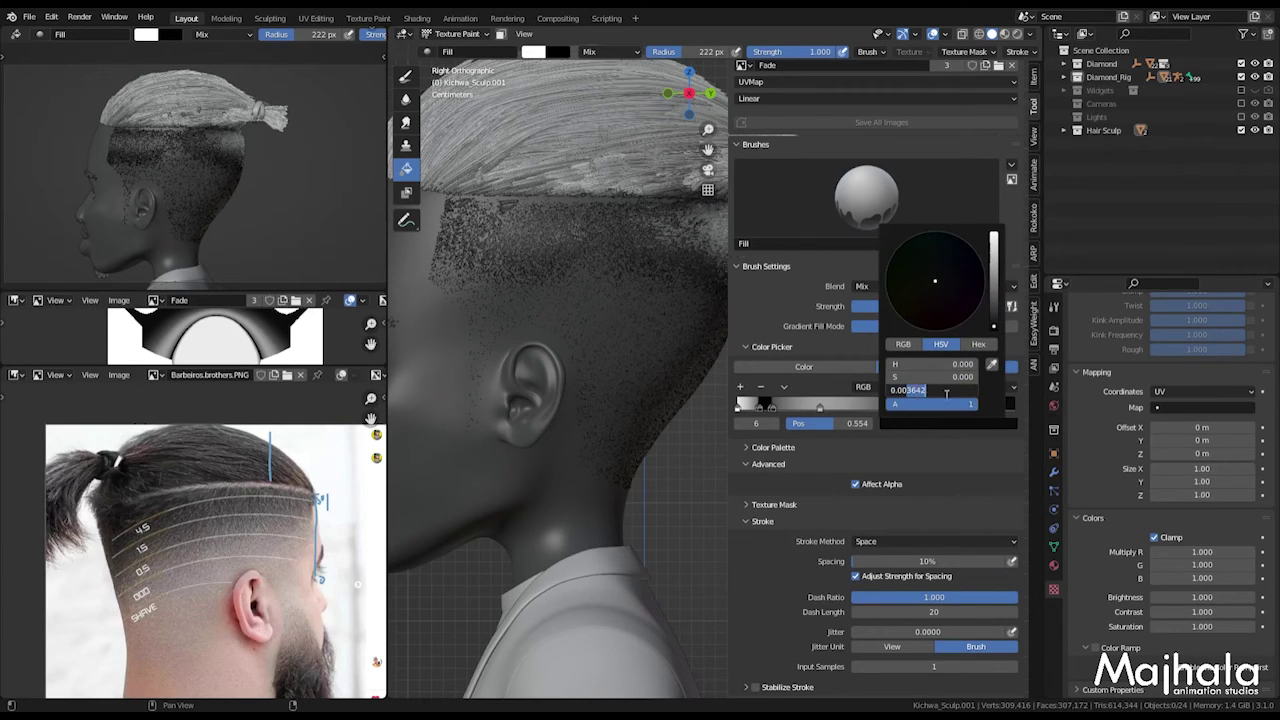
text(1)
key(Return)
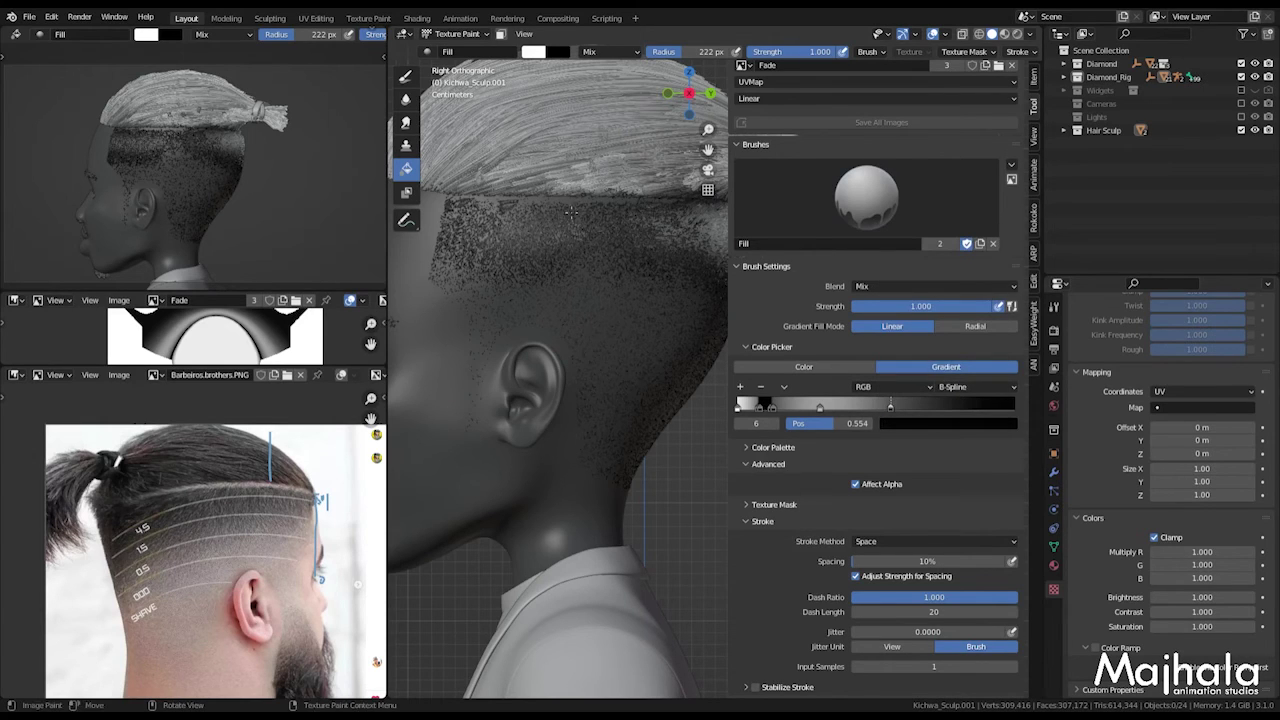
Step: Fill the fade from the hairline down behind the ear and save Fade.png
drag(566, 195, 561, 331)
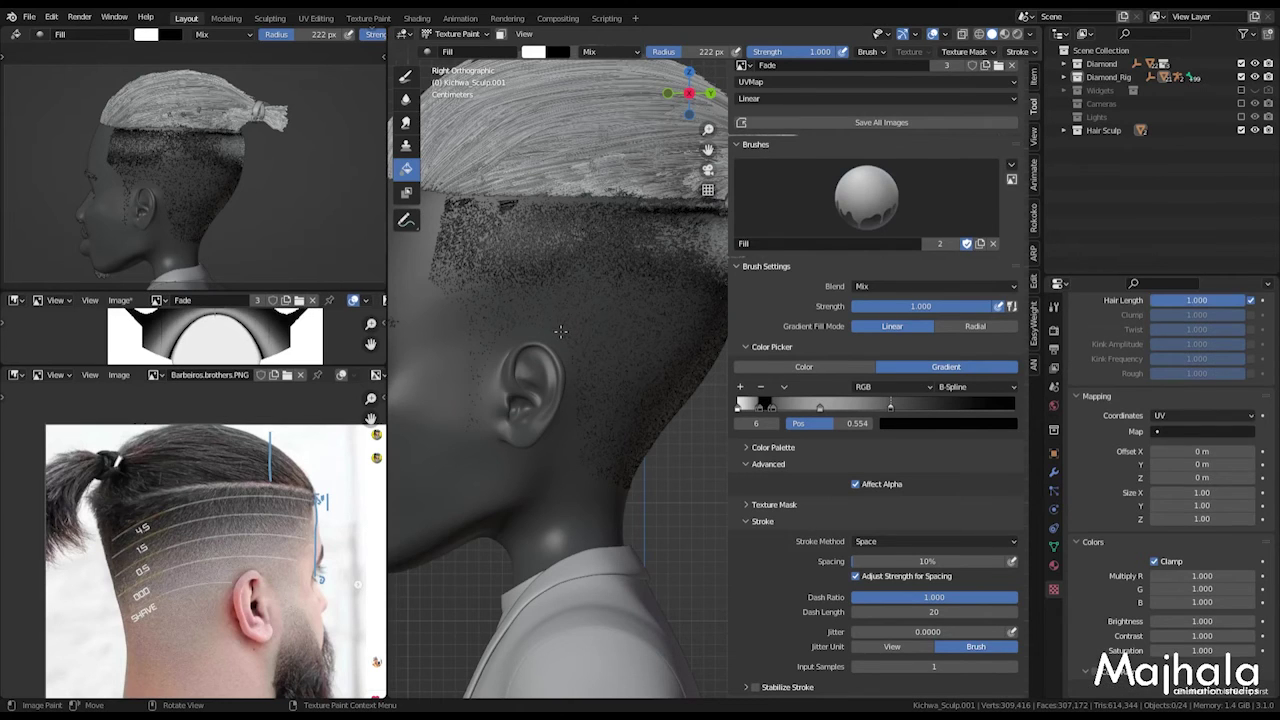
scroll(1198, 503, up, 10)
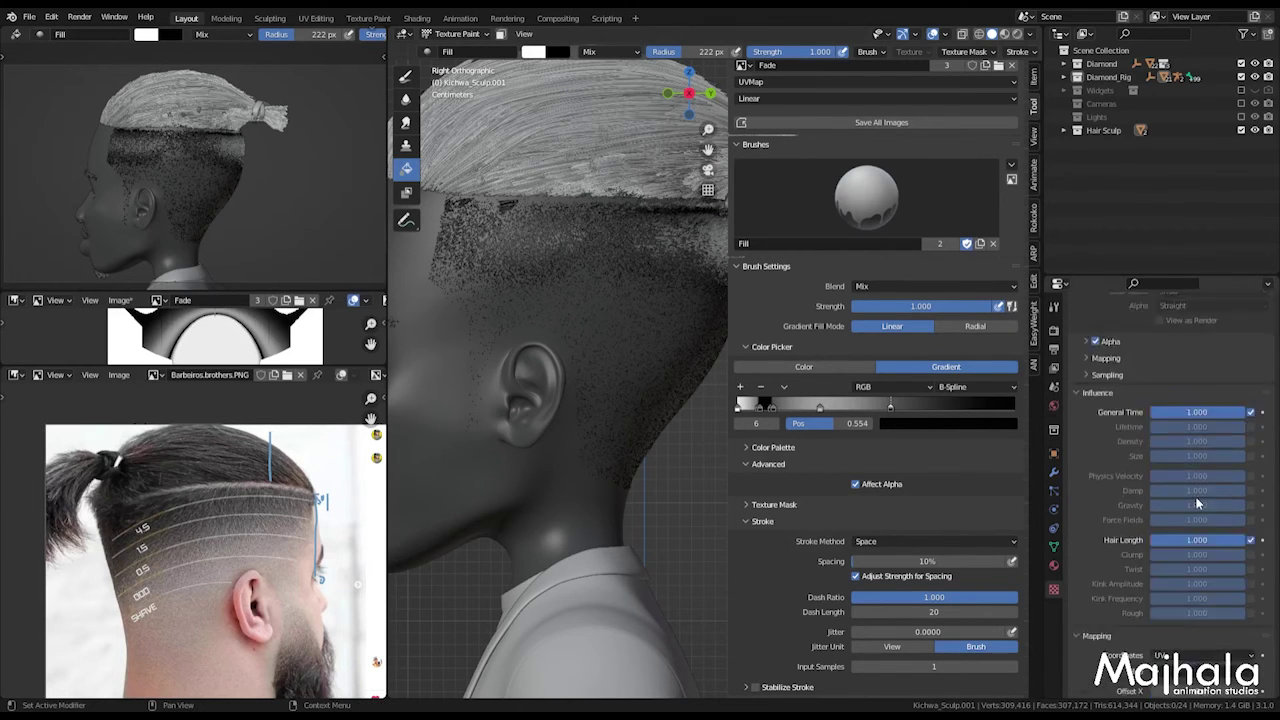
scroll(1196, 500, up, 4)
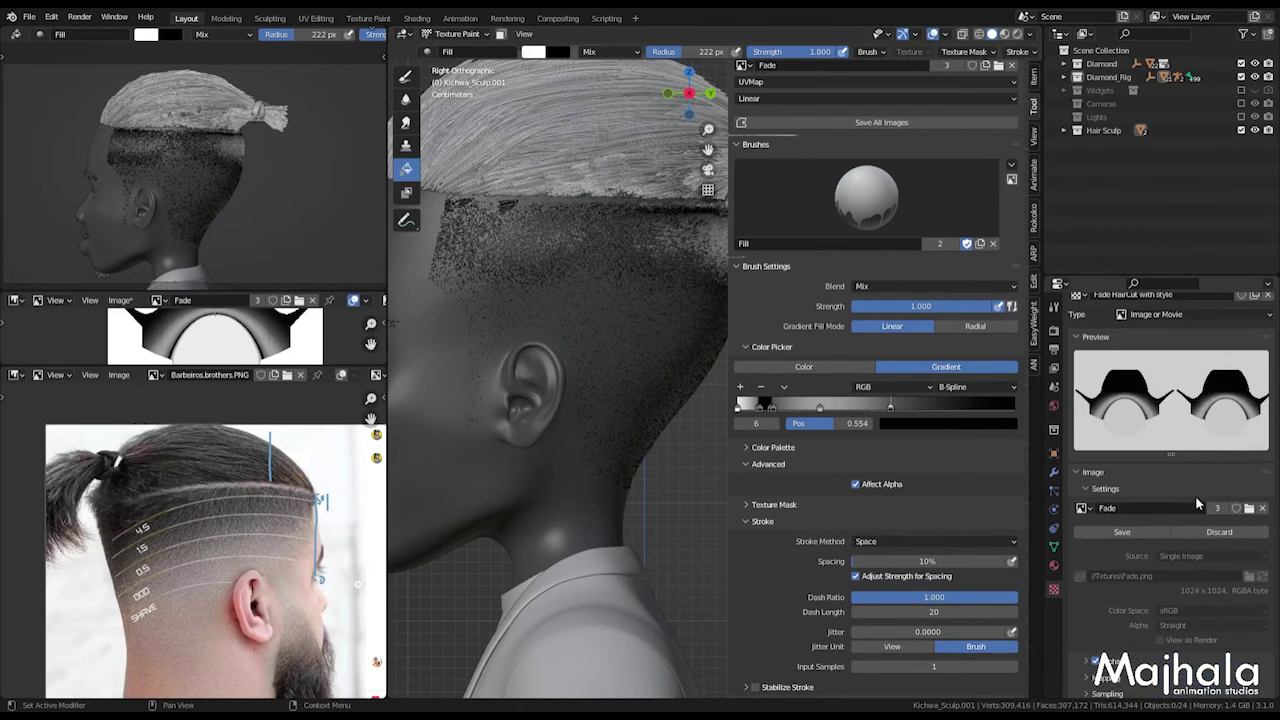
click(1113, 531)
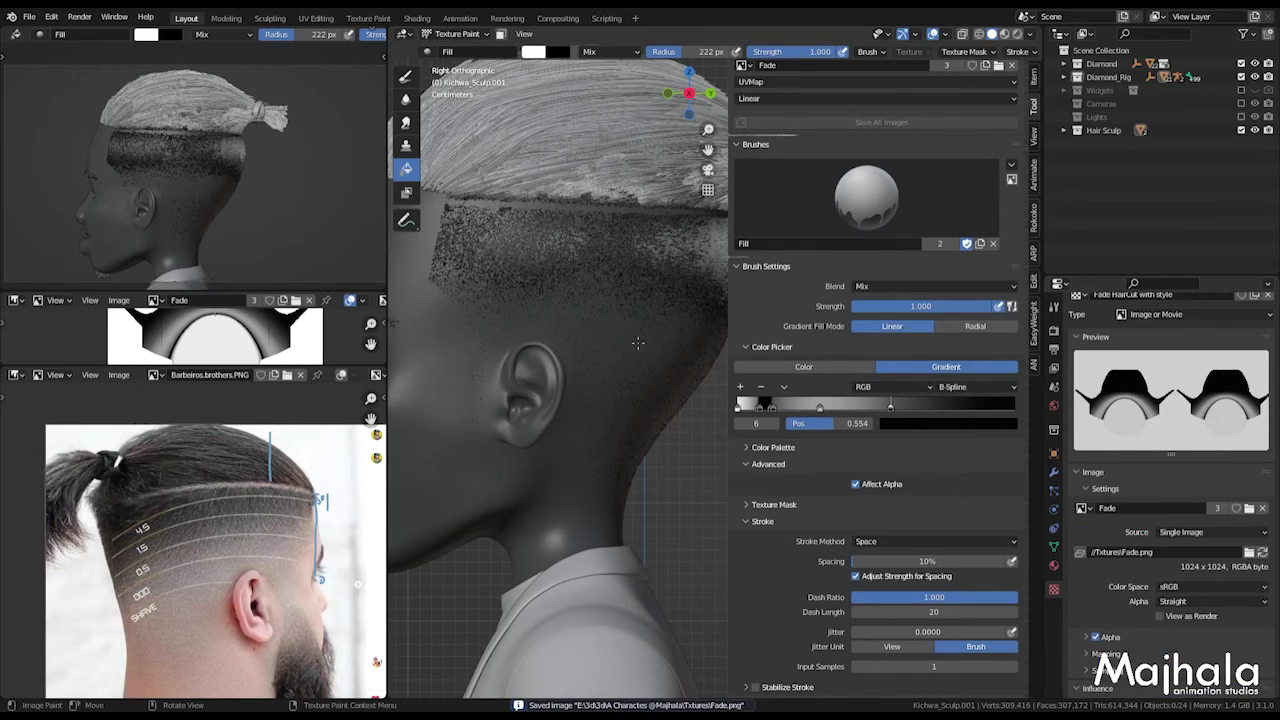
Step: Widen the sidebar and move the gradient's white end stop from 0.000 to 0.069
middle_drag(638, 333, 673, 330)
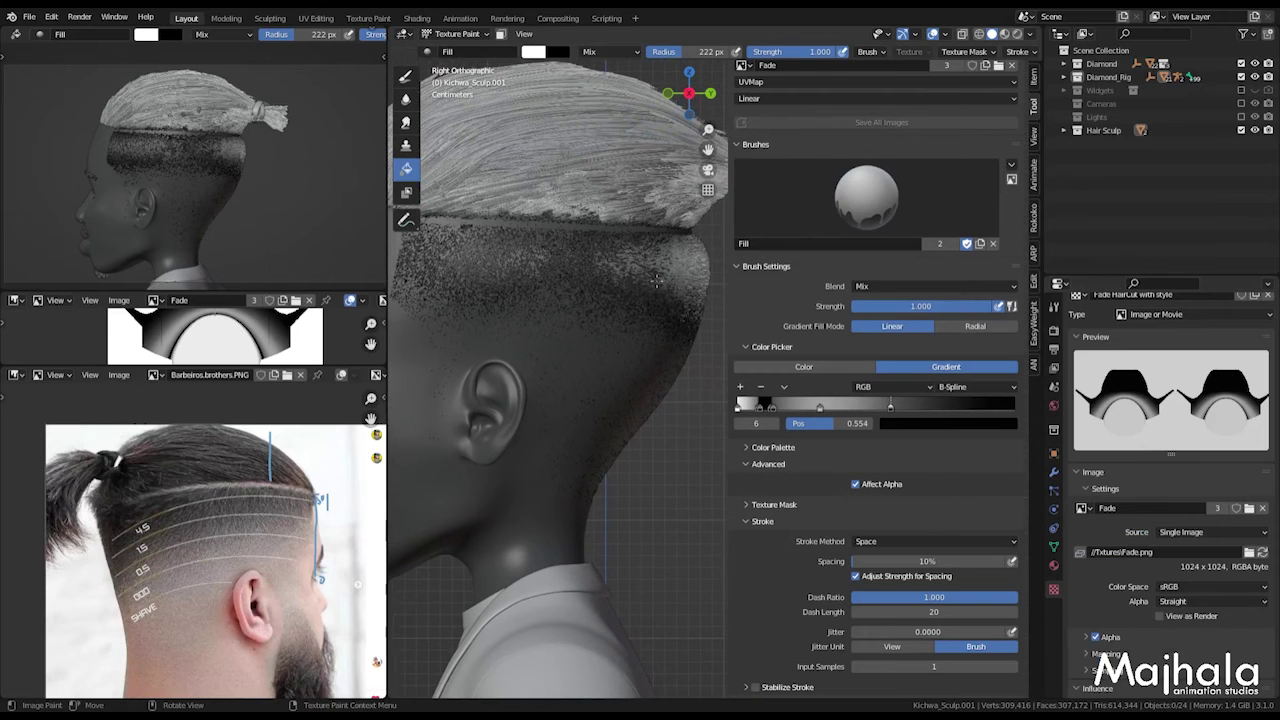
scroll(610, 312, up, 3)
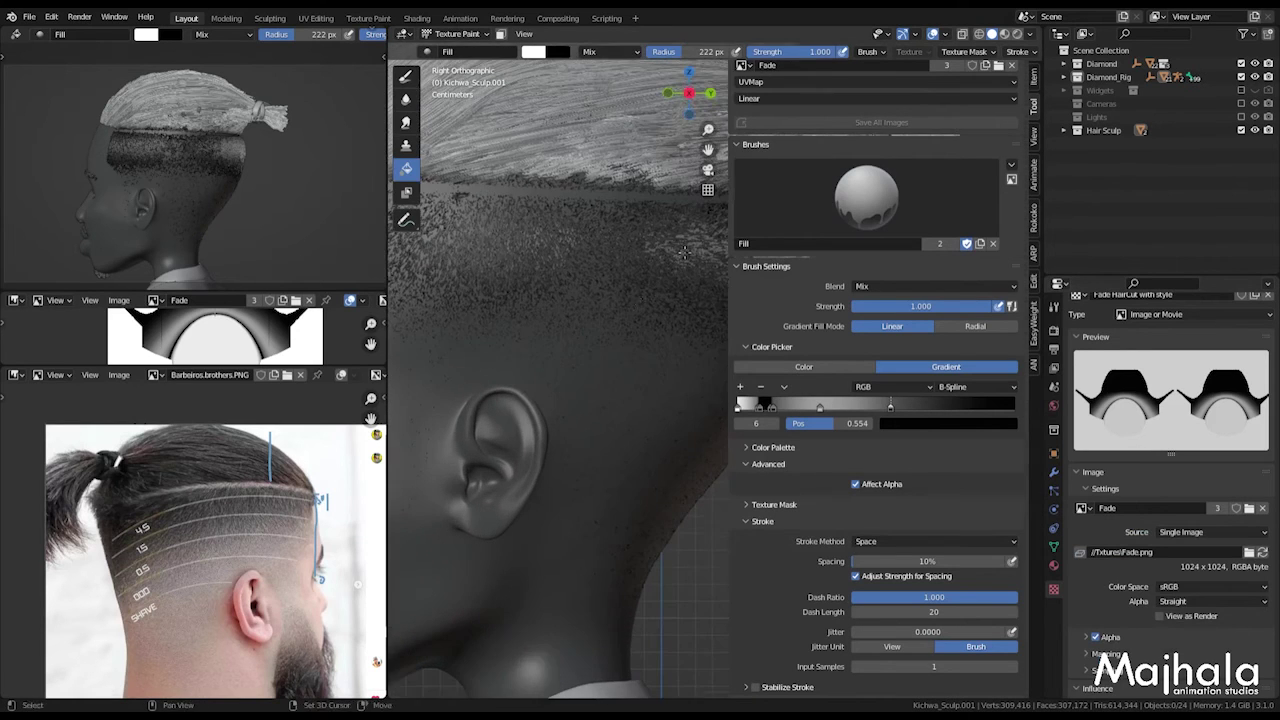
middle_drag(610, 312, 648, 296)
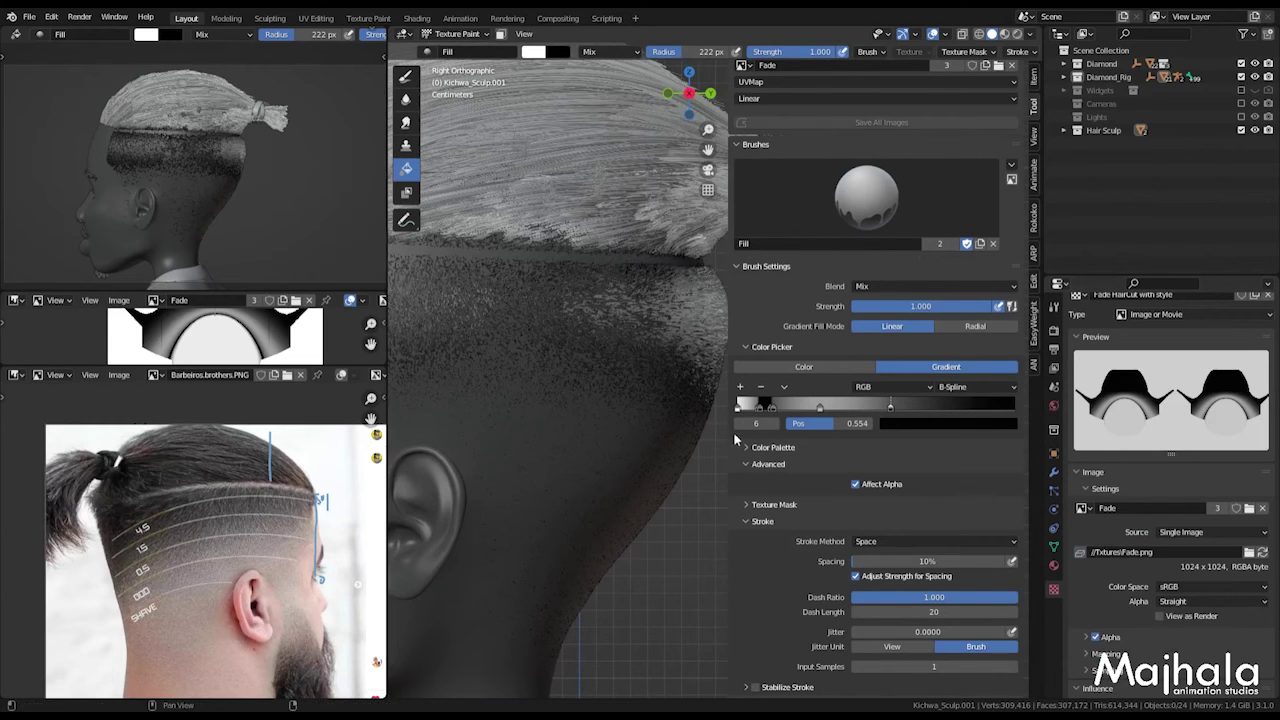
drag(727, 434, 550, 430)
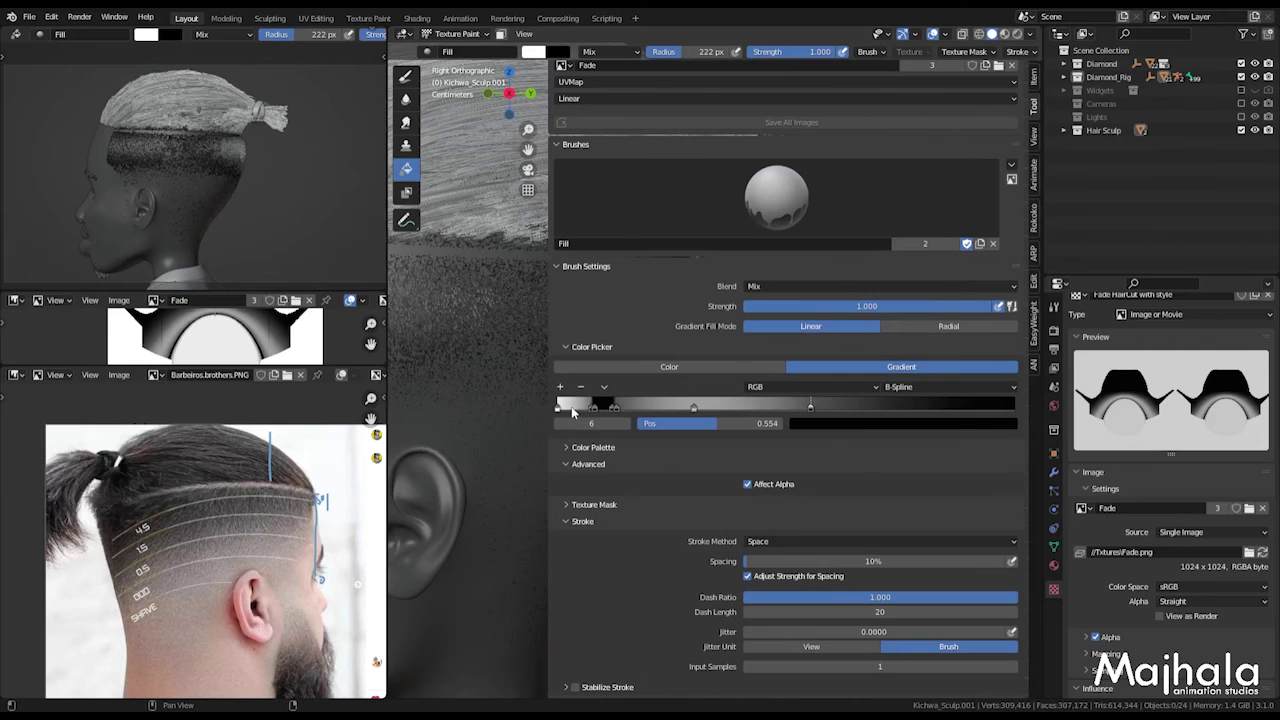
click(561, 413)
drag(561, 411, 588, 415)
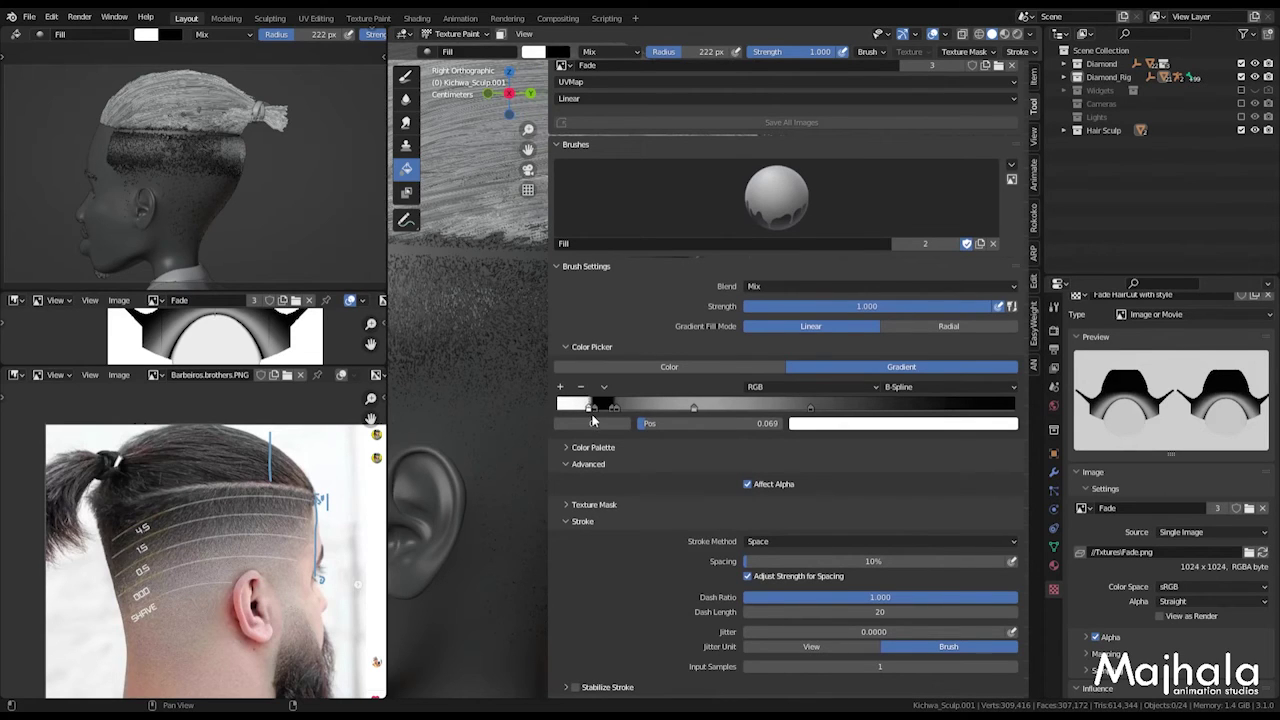
Step: Refill the side of the head with the revised gradient, hairline down to the ear
key(n)
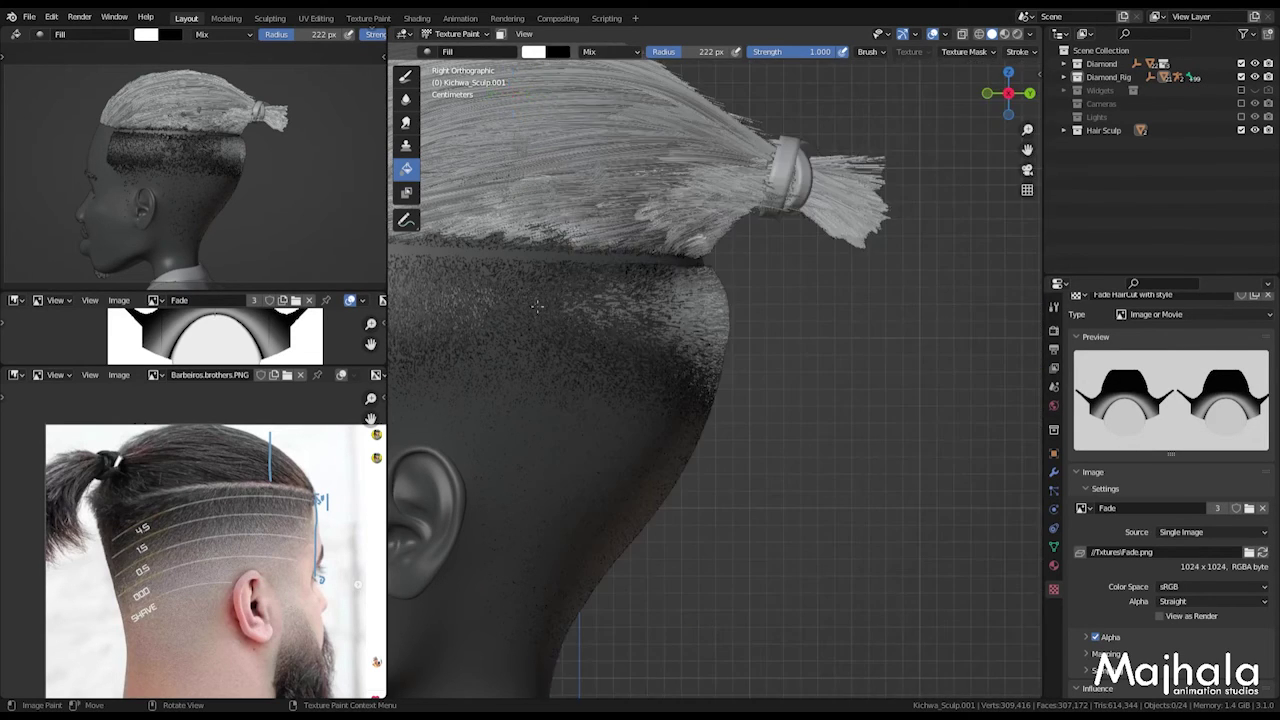
scroll(593, 362, down, 2)
shift+middle_drag(620, 362, 708, 362)
key(n)
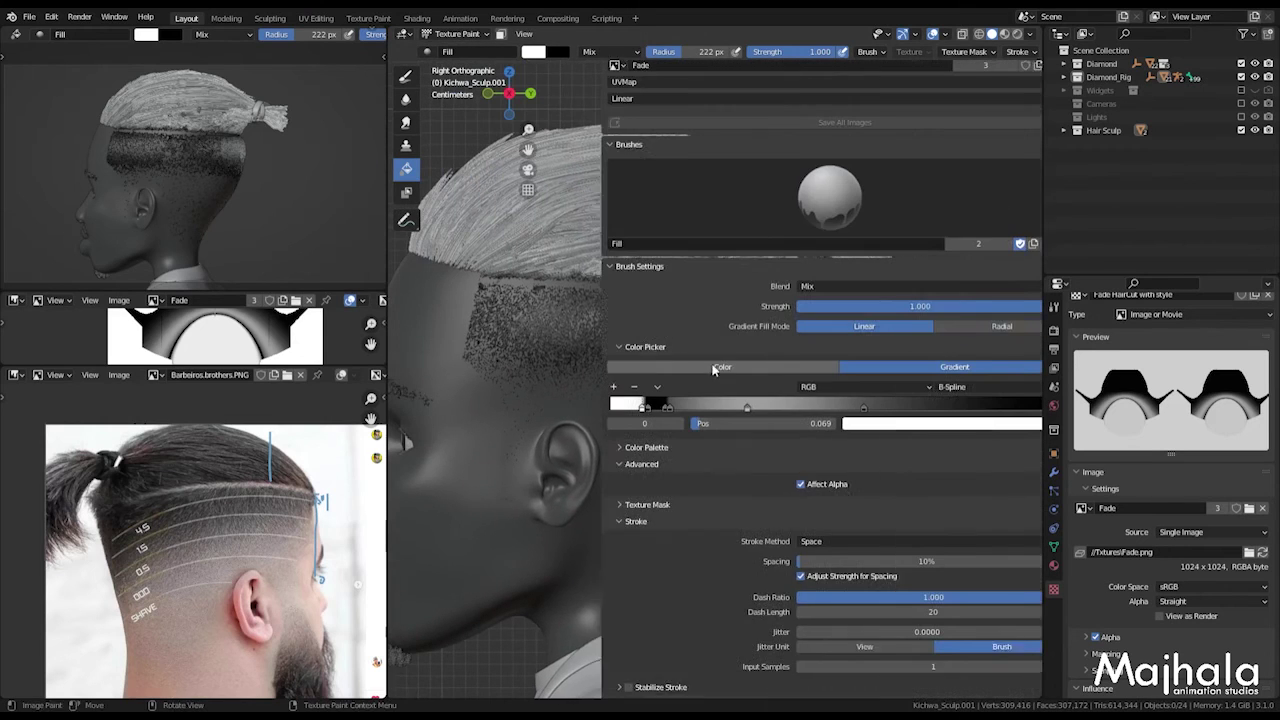
drag(548, 341, 798, 390)
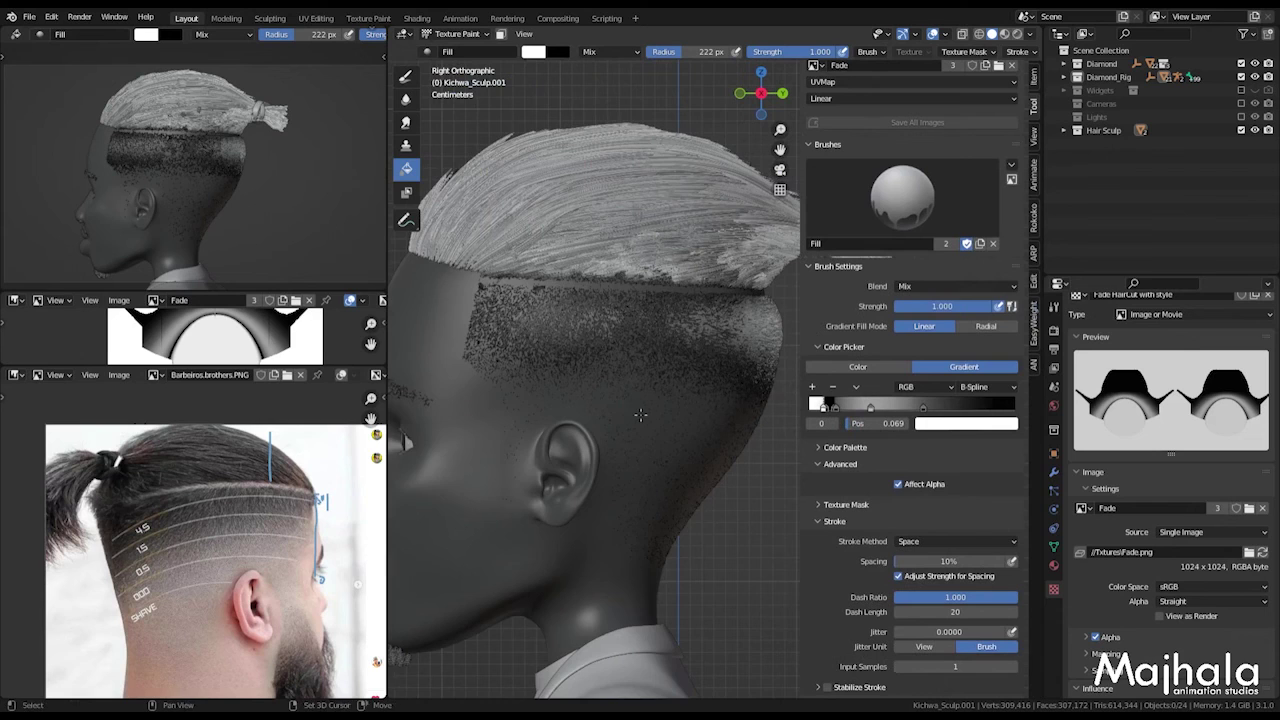
shift+middle_drag(576, 280, 528, 302)
drag(530, 303, 528, 428)
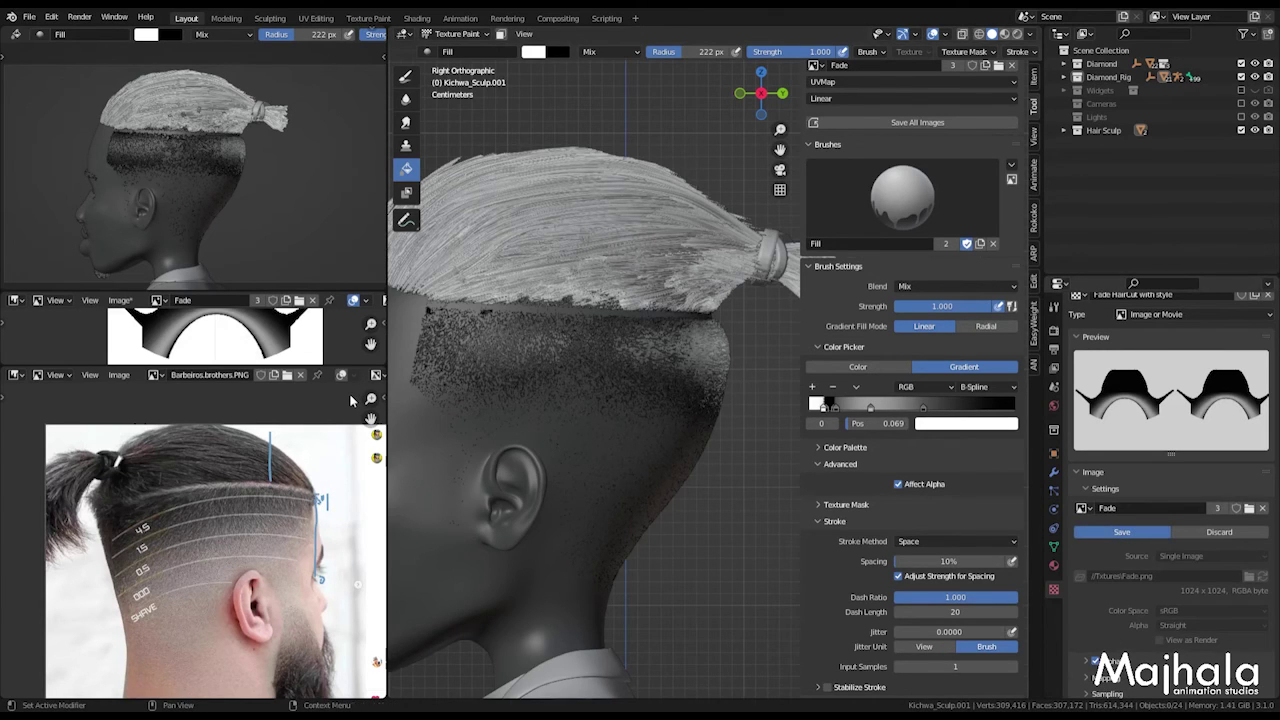
Step: Orbit to inspect the fade, then return to the right side view
middle_drag(579, 354, 640, 295)
scroll(607, 390, up, 3)
scroll(633, 313, up, 2)
scroll(641, 295, up, 3)
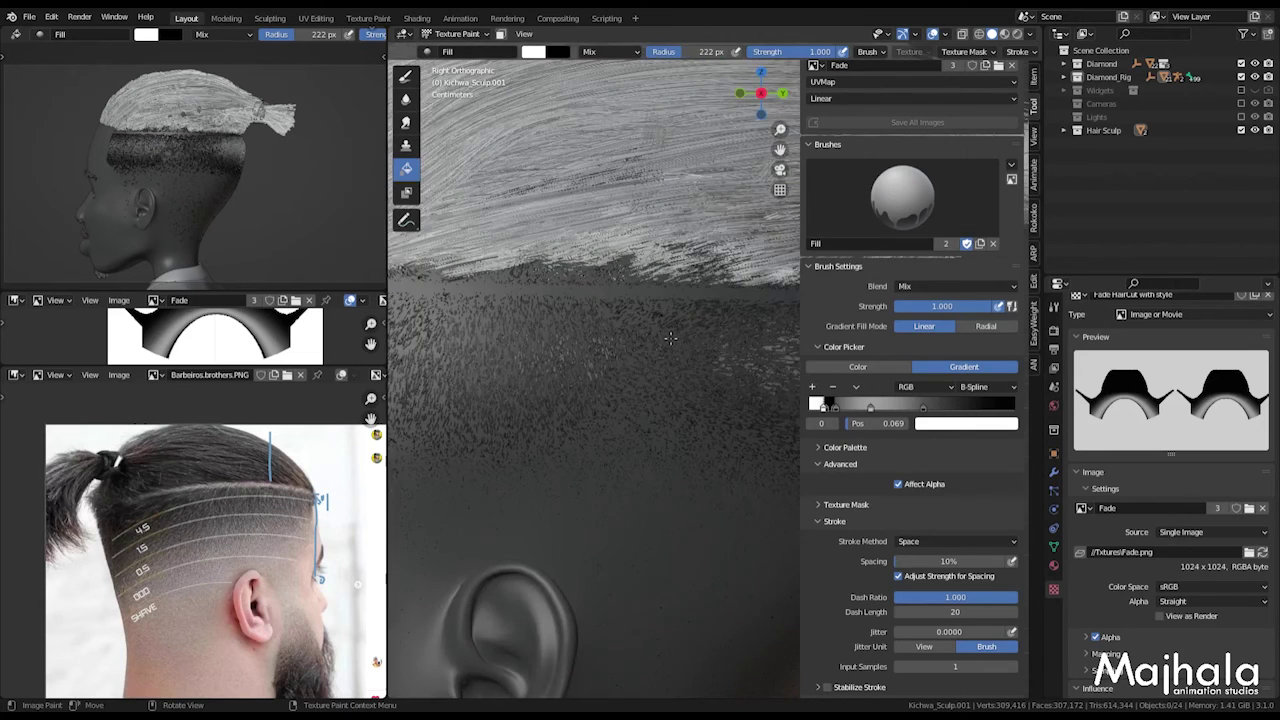
scroll(641, 295, down, 4)
key(KP_3)
scroll(641, 295, down, 1)
scroll(636, 335, up, 5)
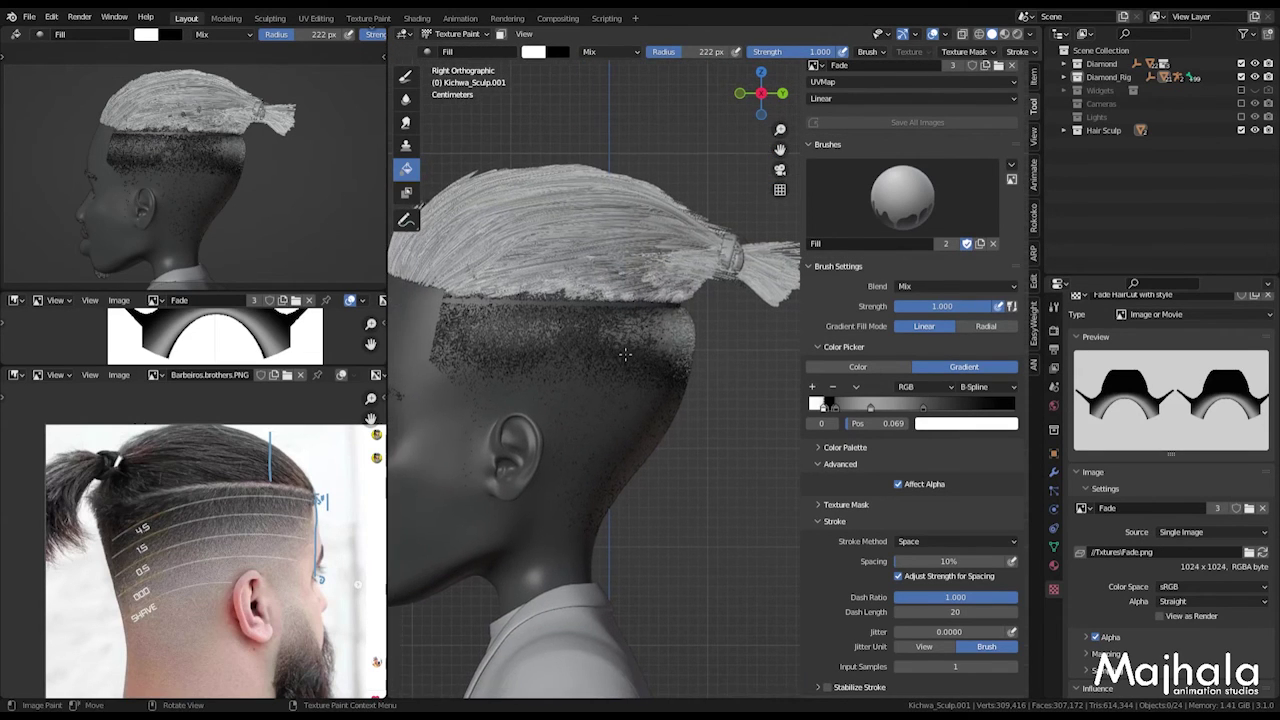
shift+middle_drag(636, 335, 909, 449)
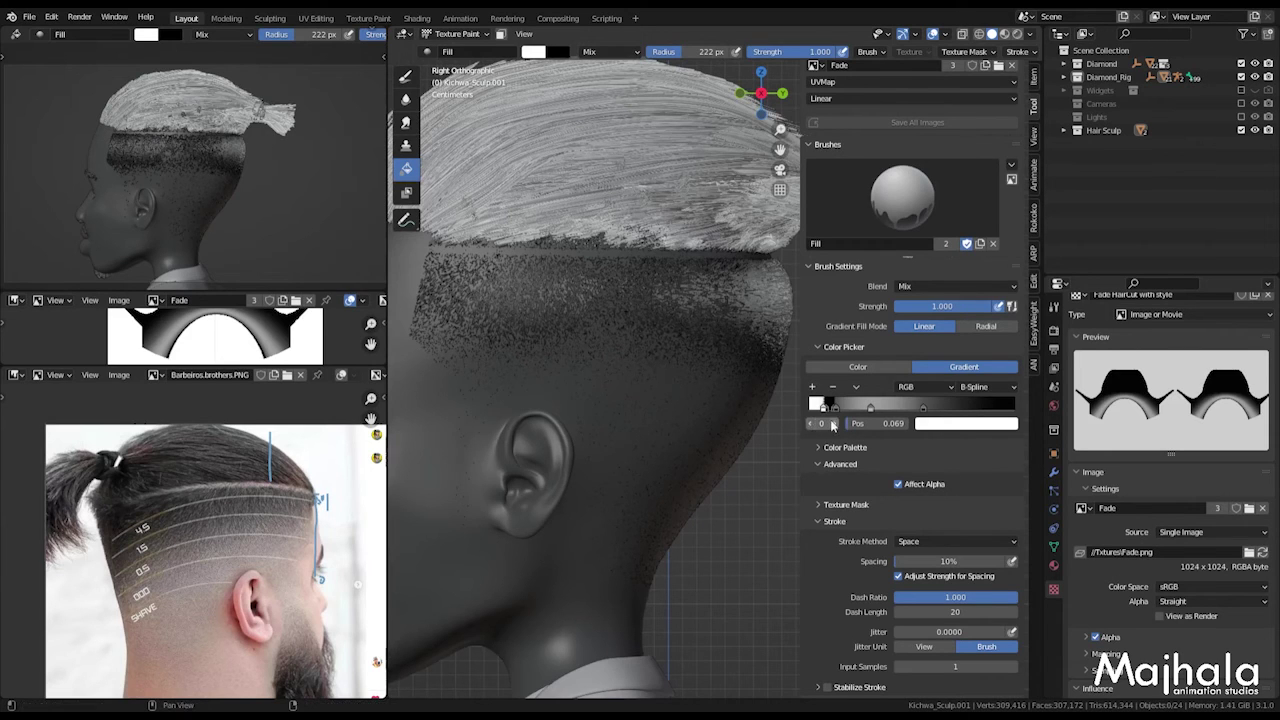
Step: Move a grey middle stop further right, refill the fade toward the ear, and save Fade.png
drag(801, 438, 726, 441)
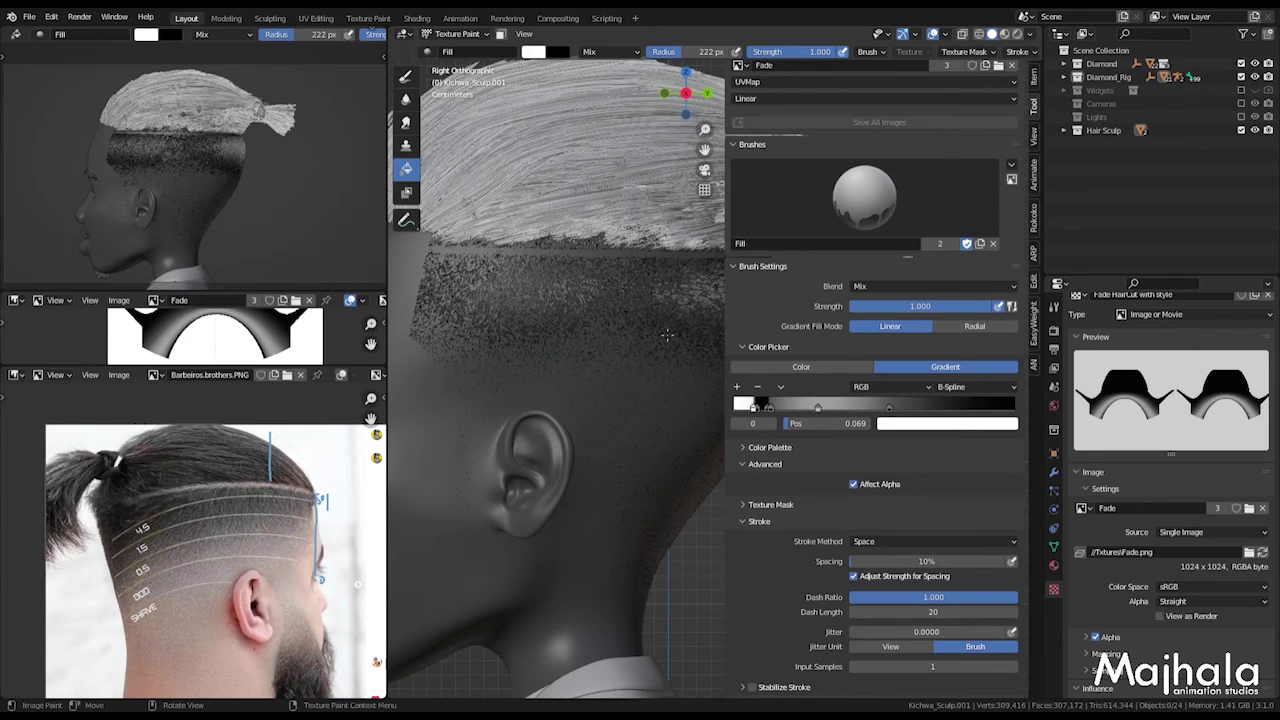
drag(819, 406, 911, 406)
scroll(572, 392, down, 3)
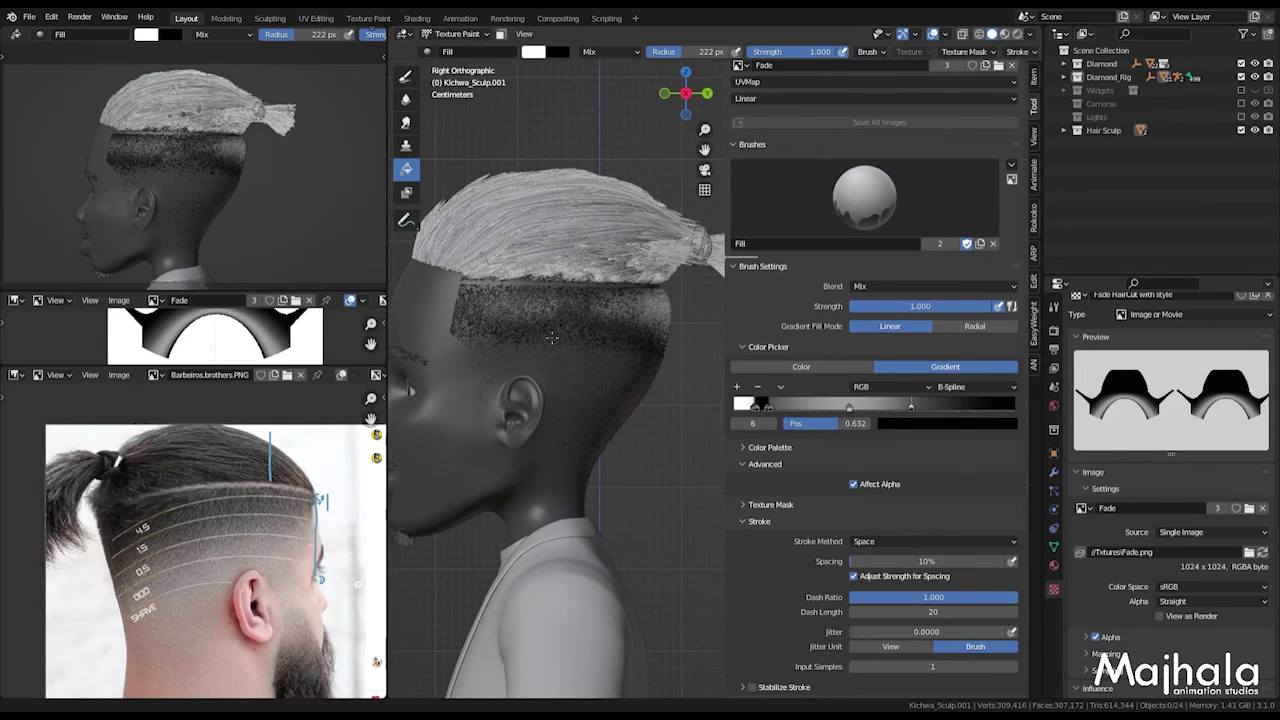
drag(509, 270, 506, 347)
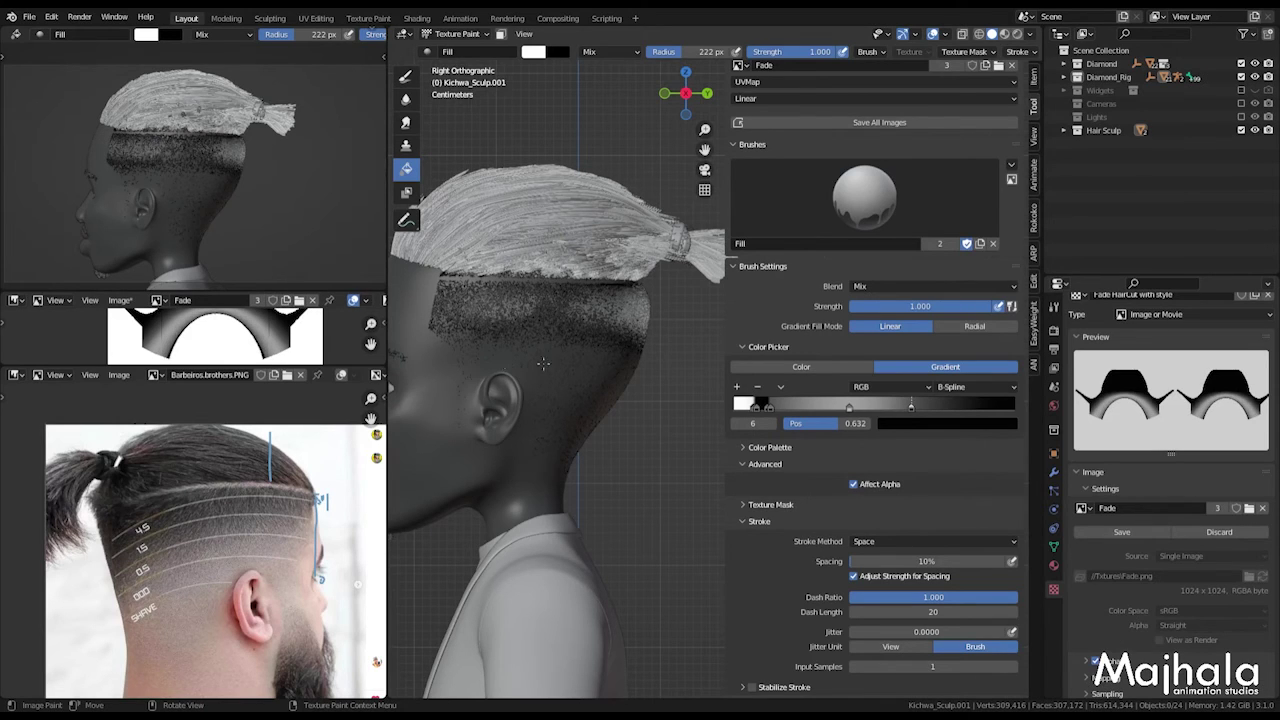
click(1122, 531)
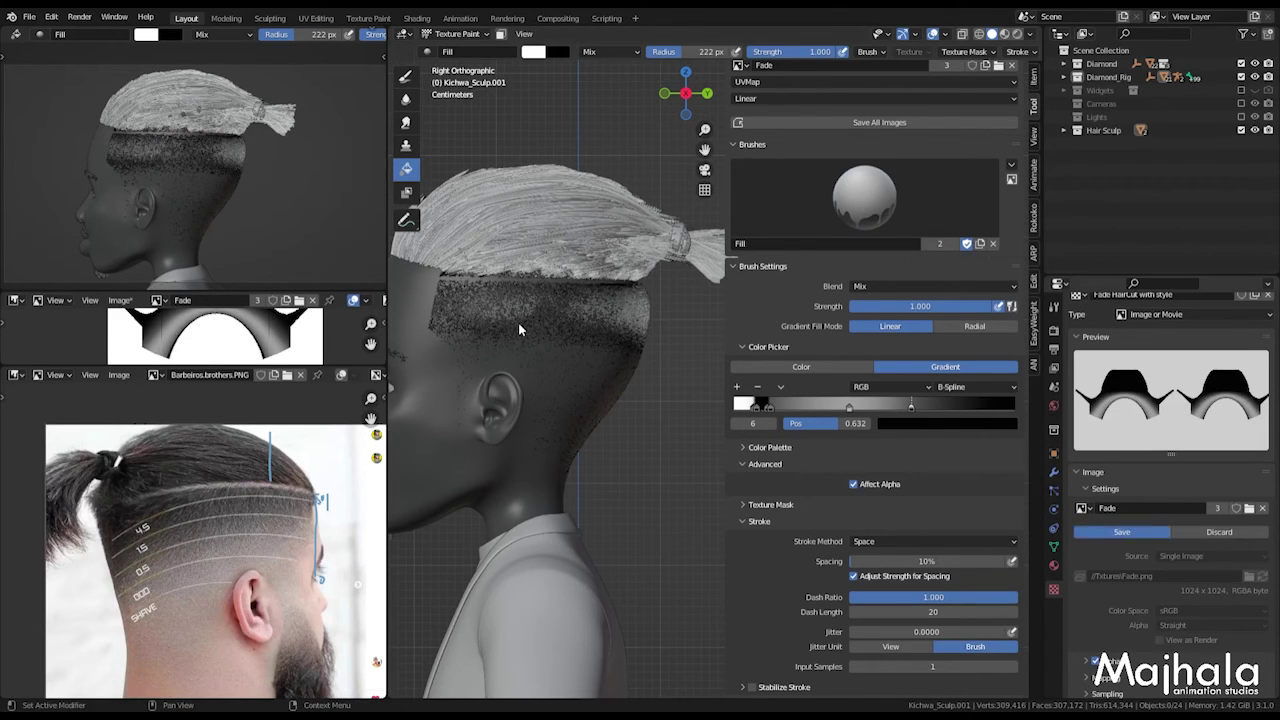
click(1148, 532)
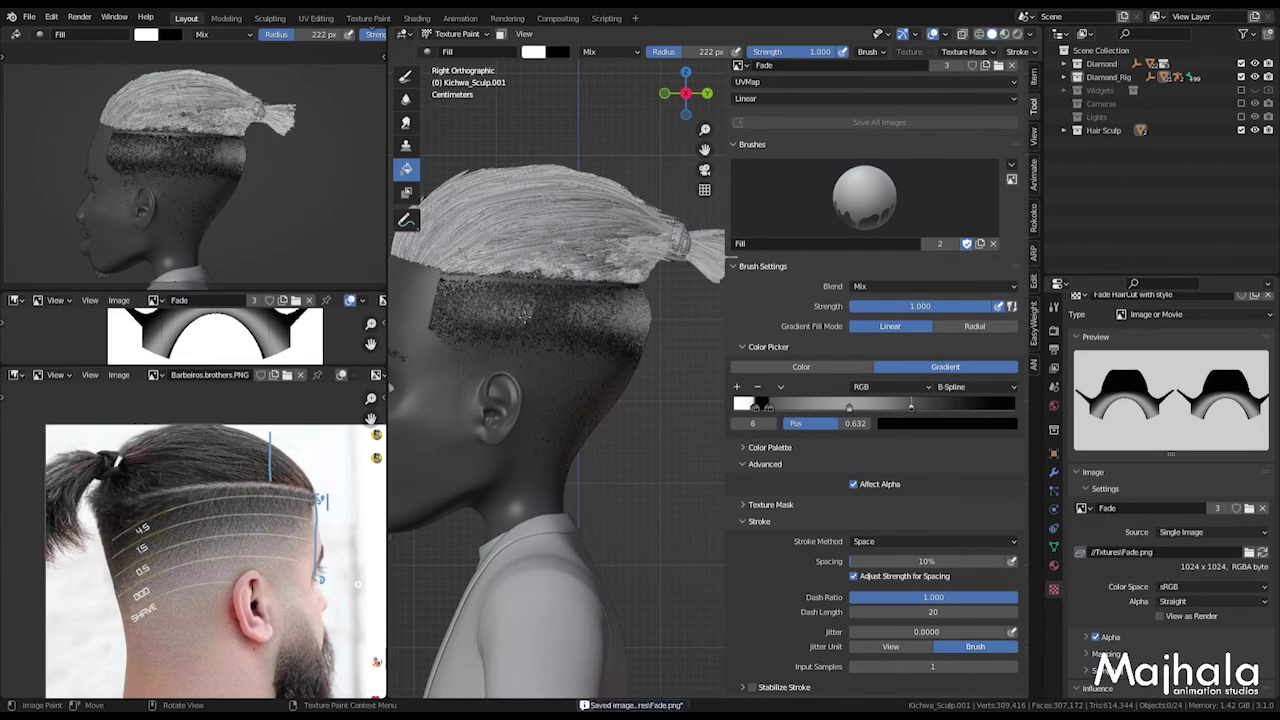
Step: Refill the fade downward from the hairline again and save Fade.png
scroll(537, 320, up, 1)
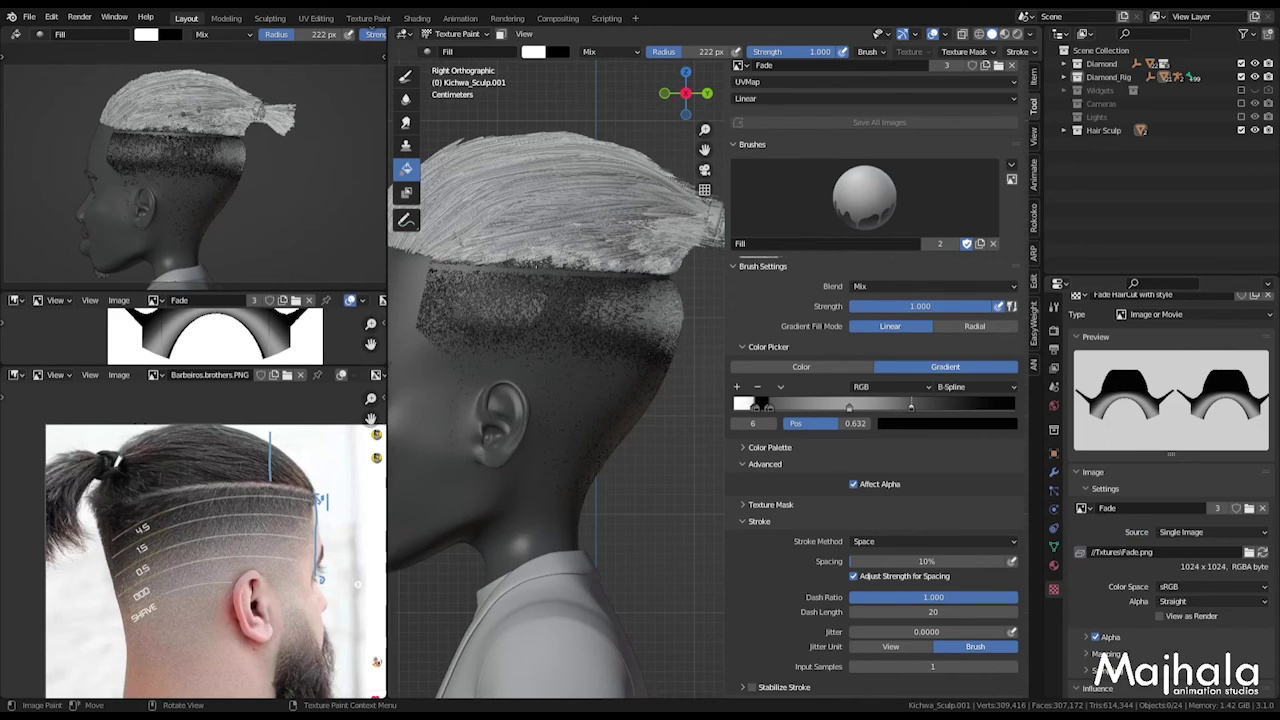
drag(541, 250, 542, 376)
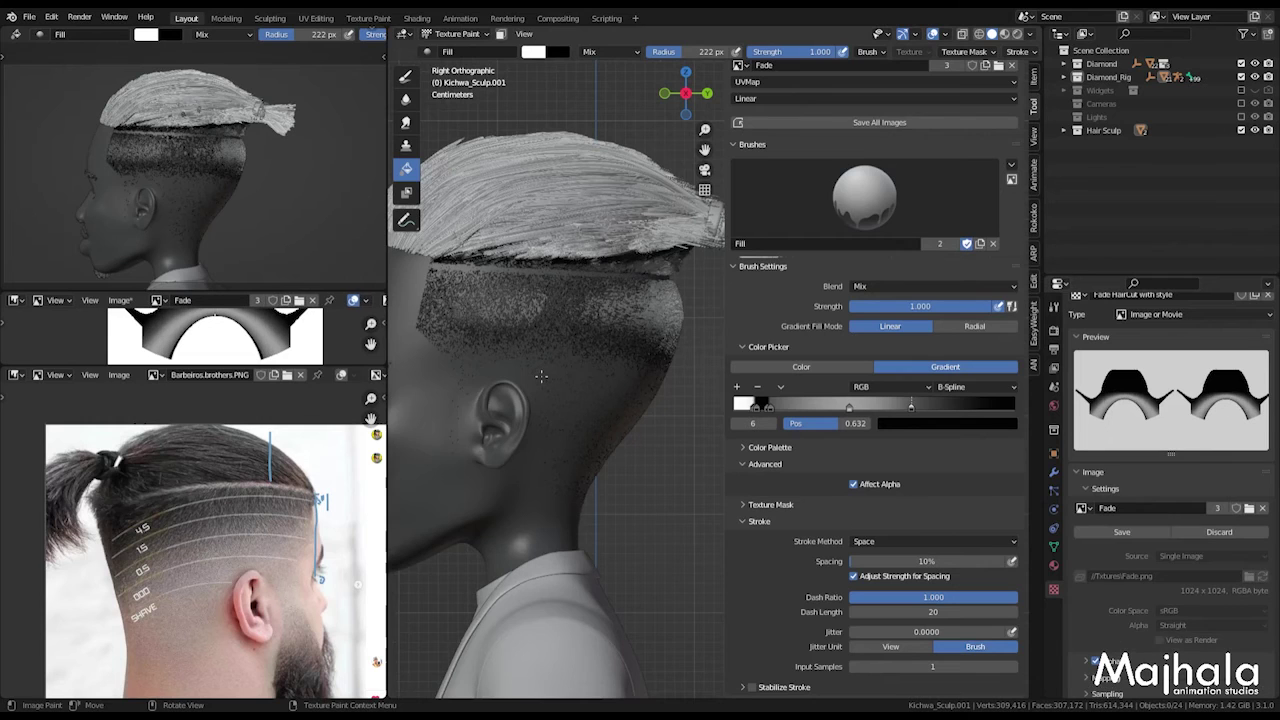
click(1122, 531)
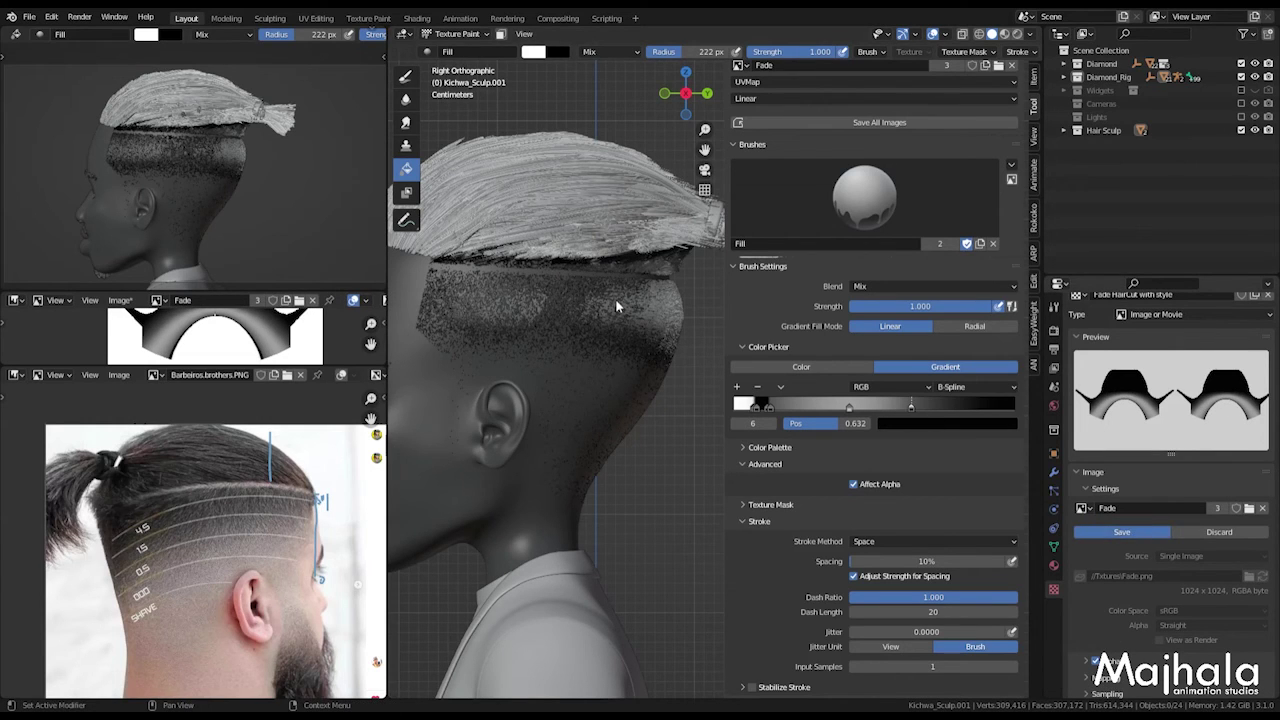
key(alt+s)
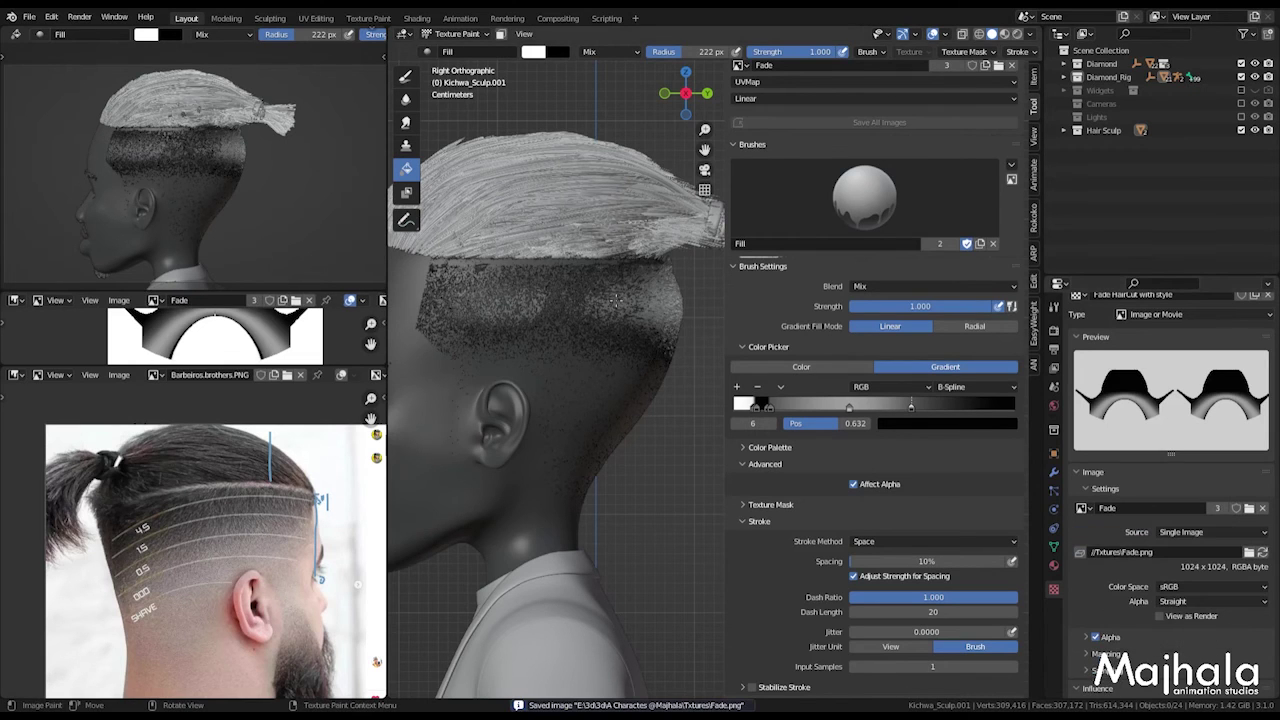
scroll(580, 270, up, 1)
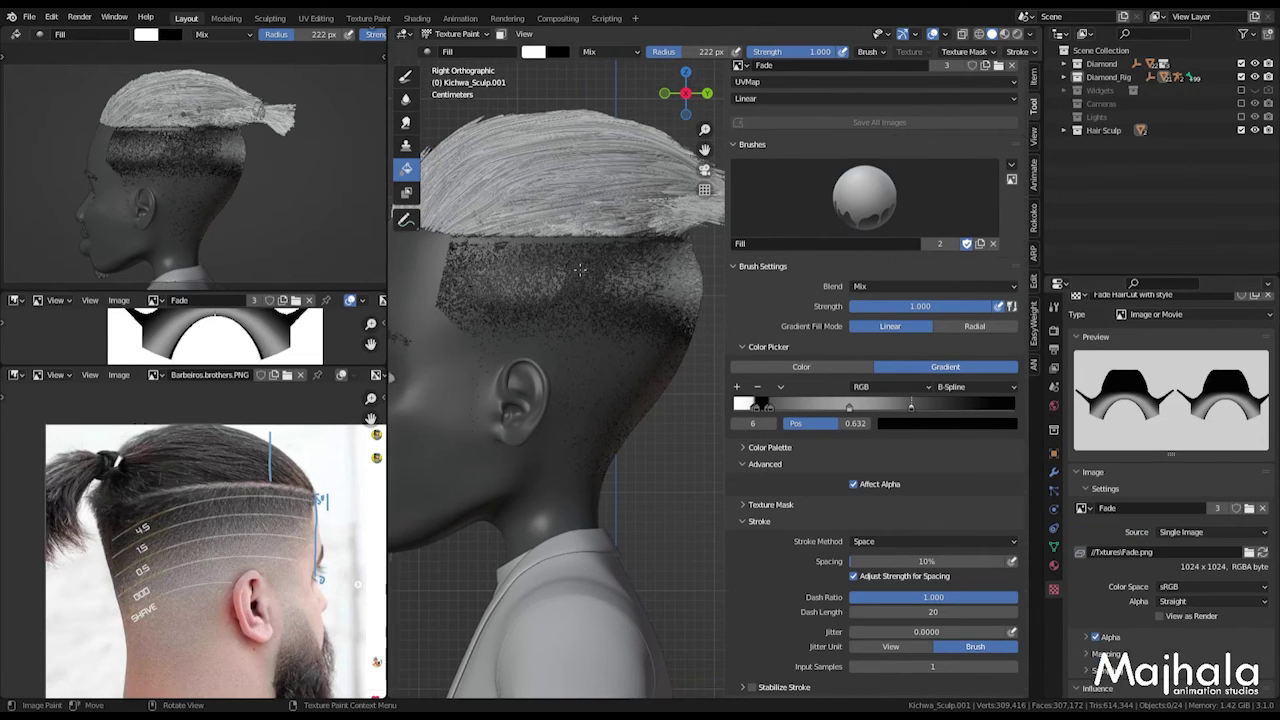
Step: Refill the fade from hairline to ear level, save Fade.png, and orbit behind the head
drag(565, 240, 564, 378)
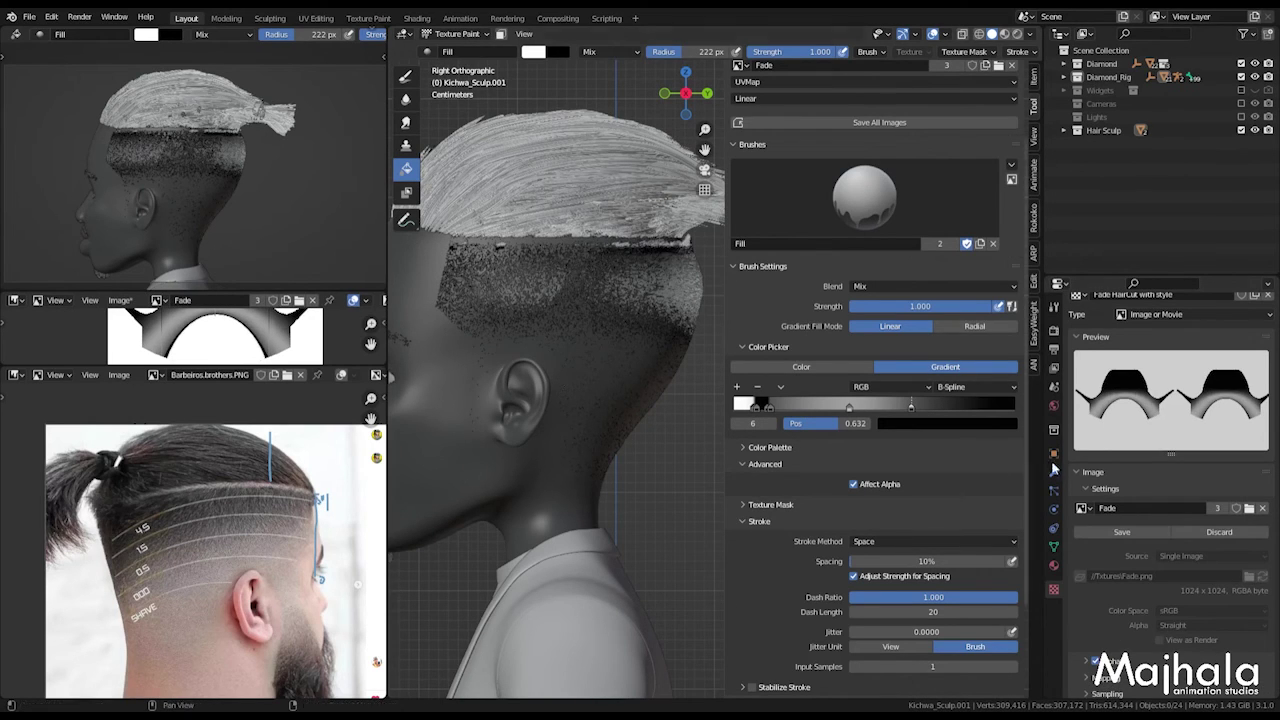
click(1104, 530)
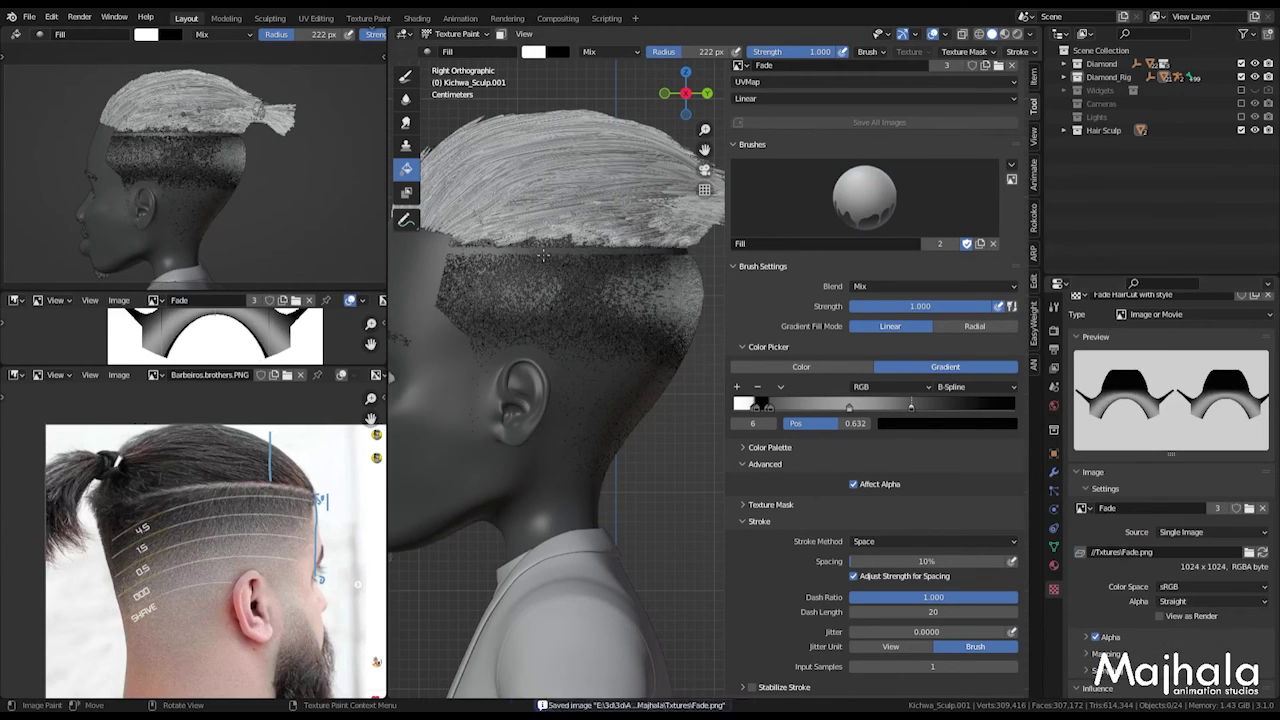
middle_drag(566, 246, 445, 284)
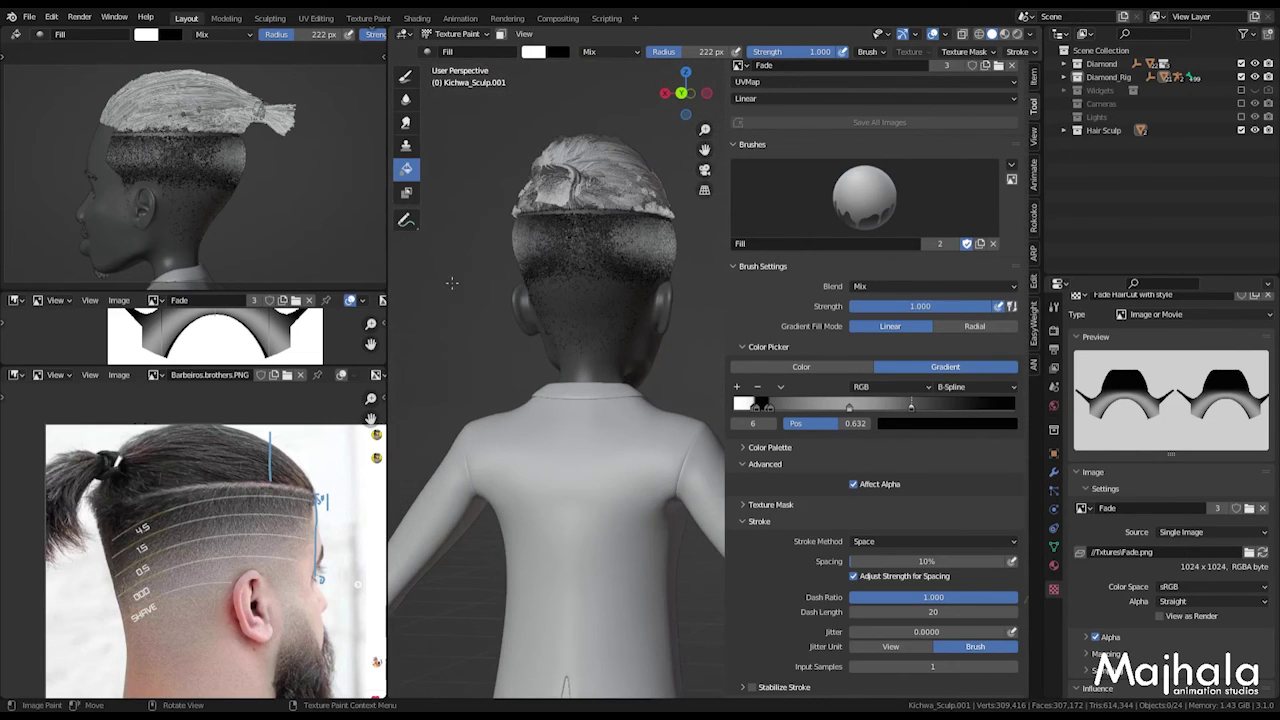
scroll(559, 272, up, 3)
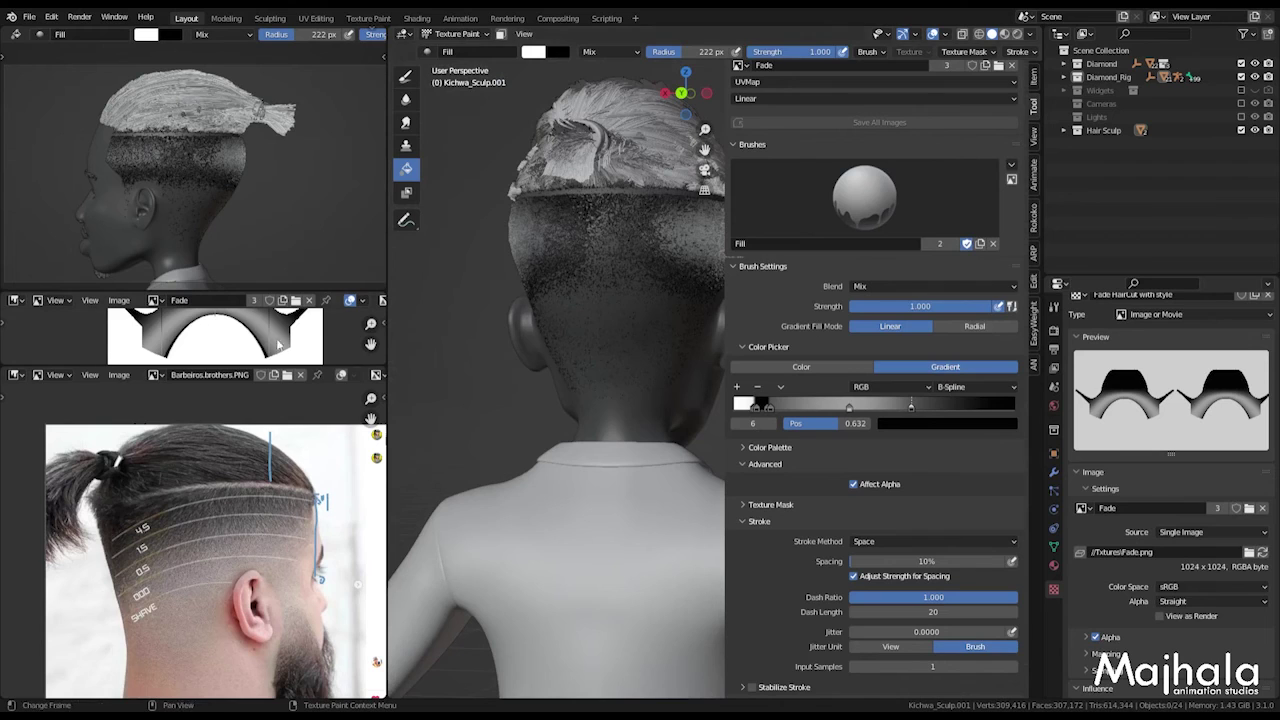
scroll(283, 327, up, 4)
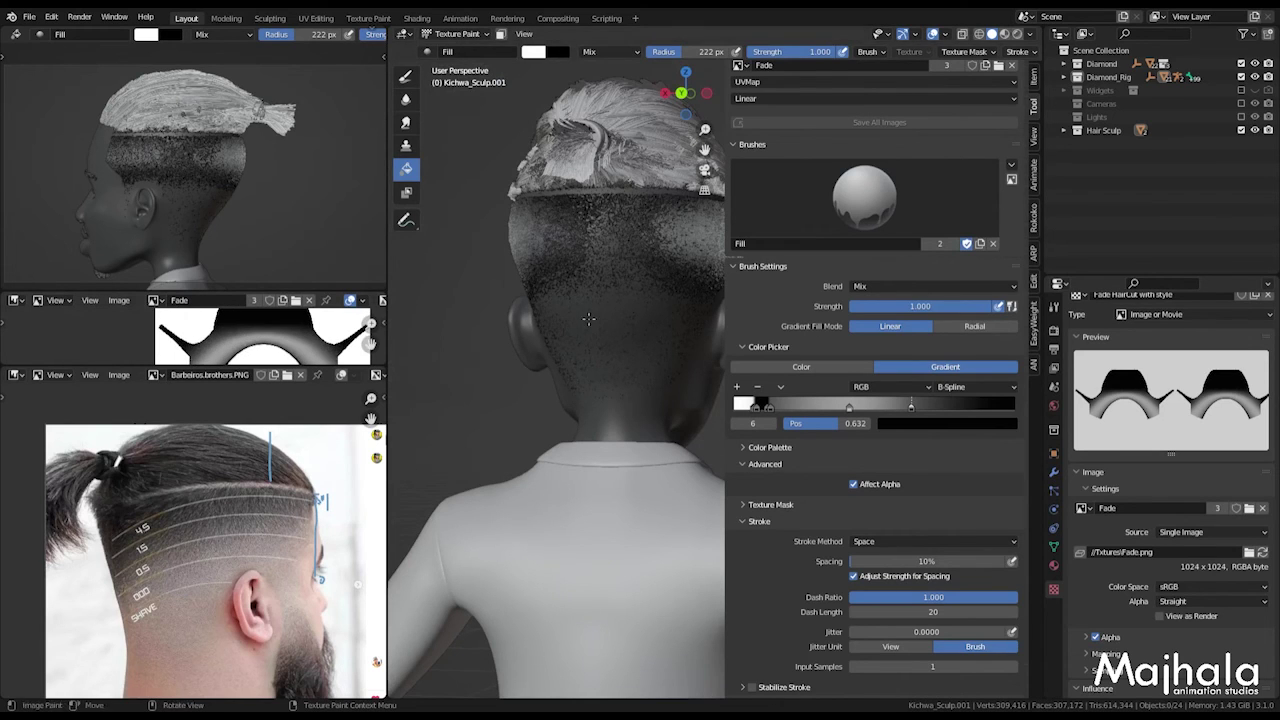
Step: Switch to a Right Orthographic view zoomed on the side of the head
mouse_move(614, 310)
middle_down()
mouse_move(630, 320)
mouse_move(622, 329)
middle_up()
key(KP_1)
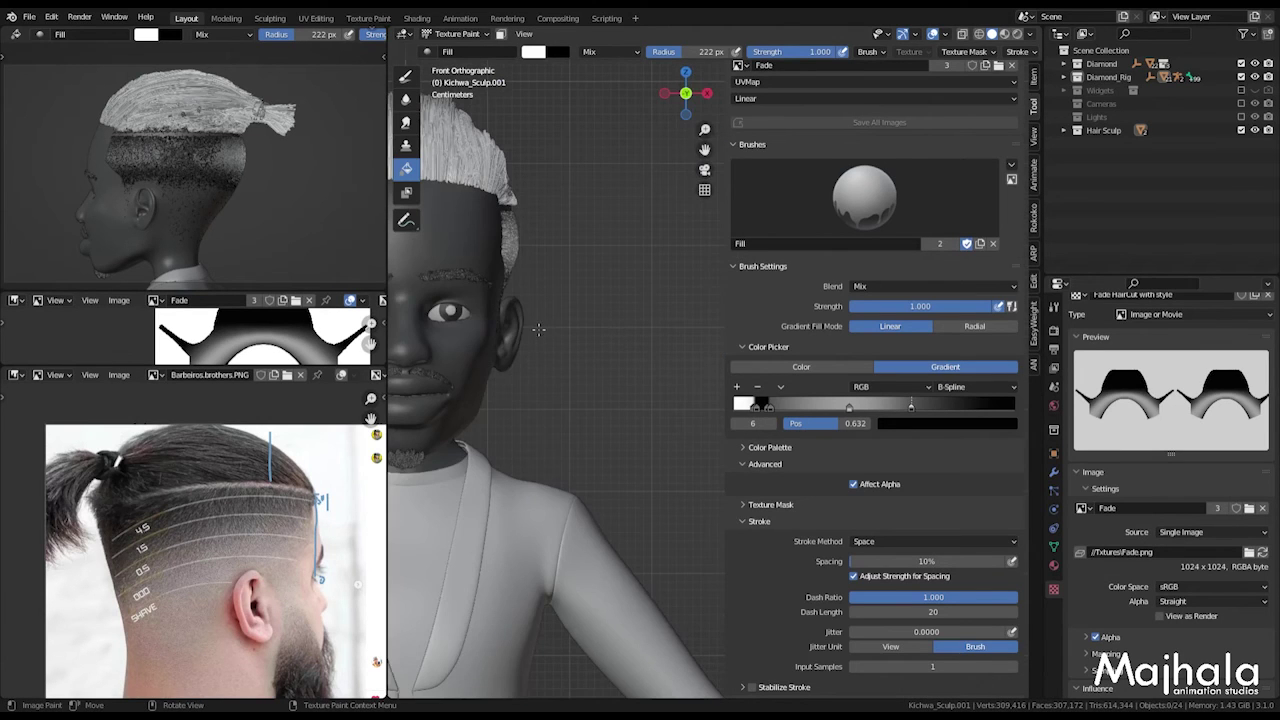
key(KP_3)
scroll(541, 288, up, 2)
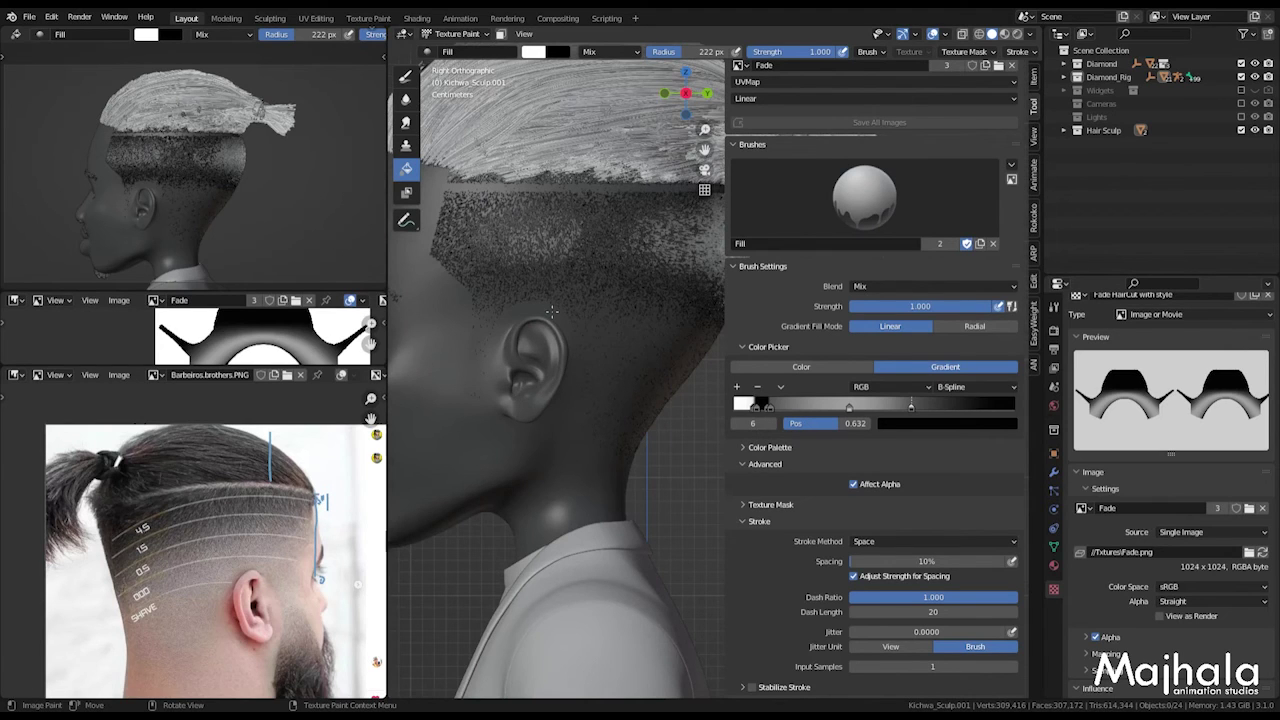
scroll(546, 303, down, 2)
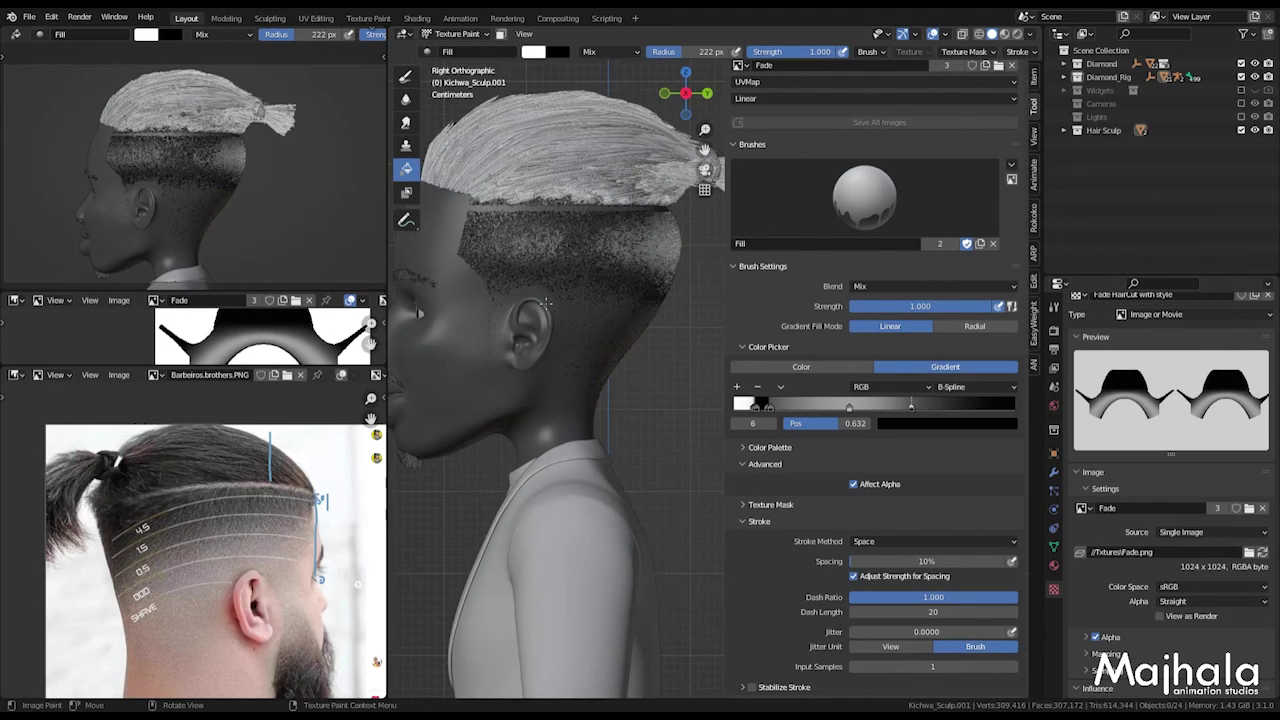
scroll(546, 302, up, 2)
Step: Move the ramp stop to 0.884, fill the fade from hairline to ear, and save Fade.png
drag(911, 407, 984, 416)
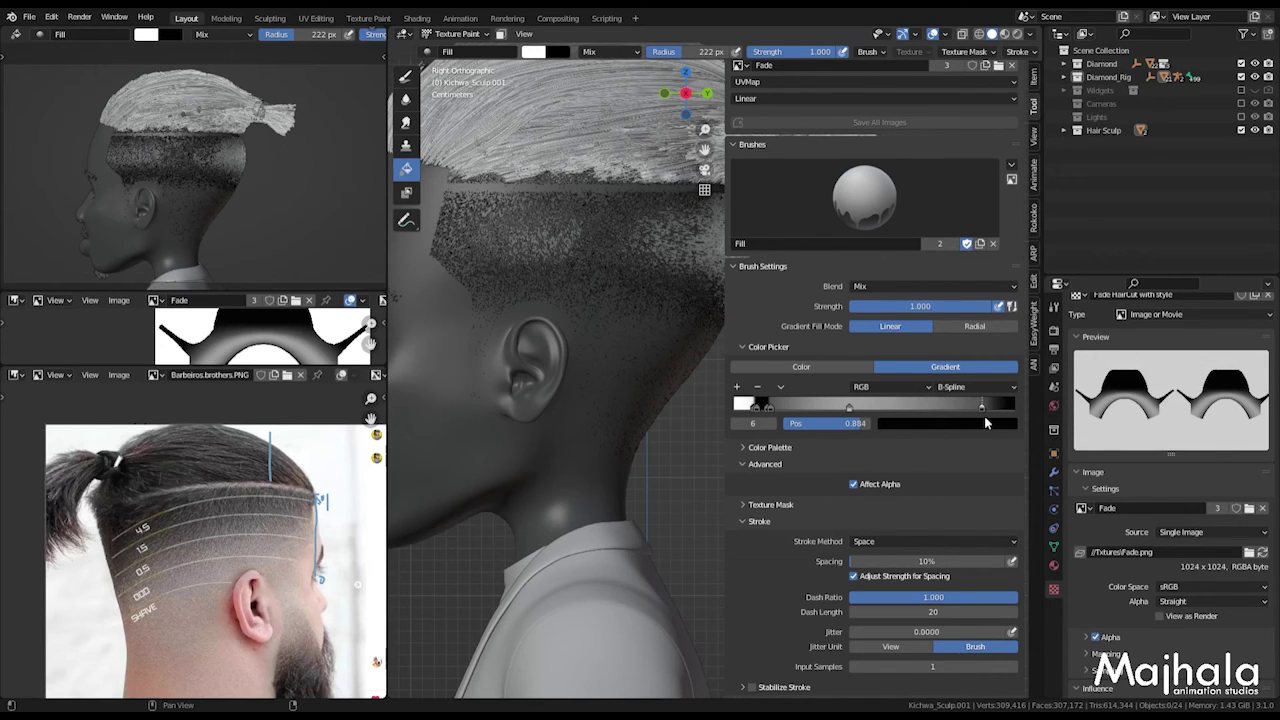
drag(571, 177, 572, 341)
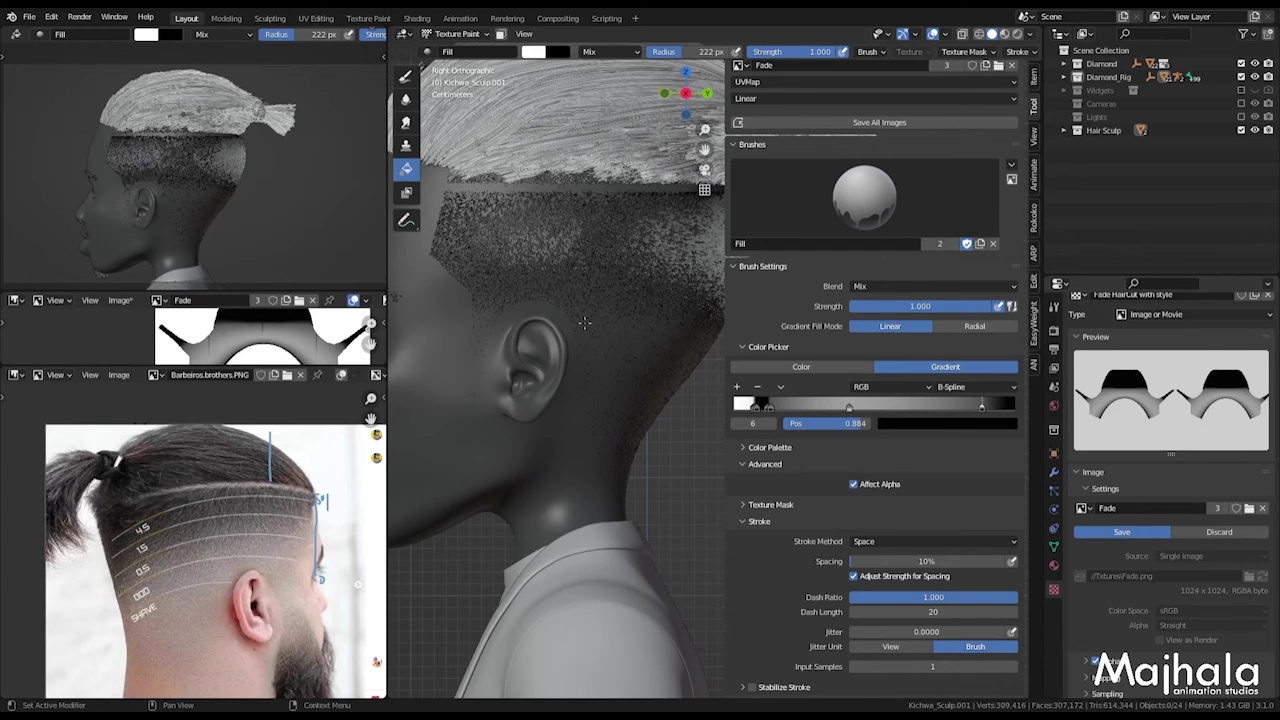
key(alt+s)
mouse_move(584, 322)
middle_down()
mouse_move(645, 332)
mouse_move(563, 311)
middle_up()
key(KP_3)
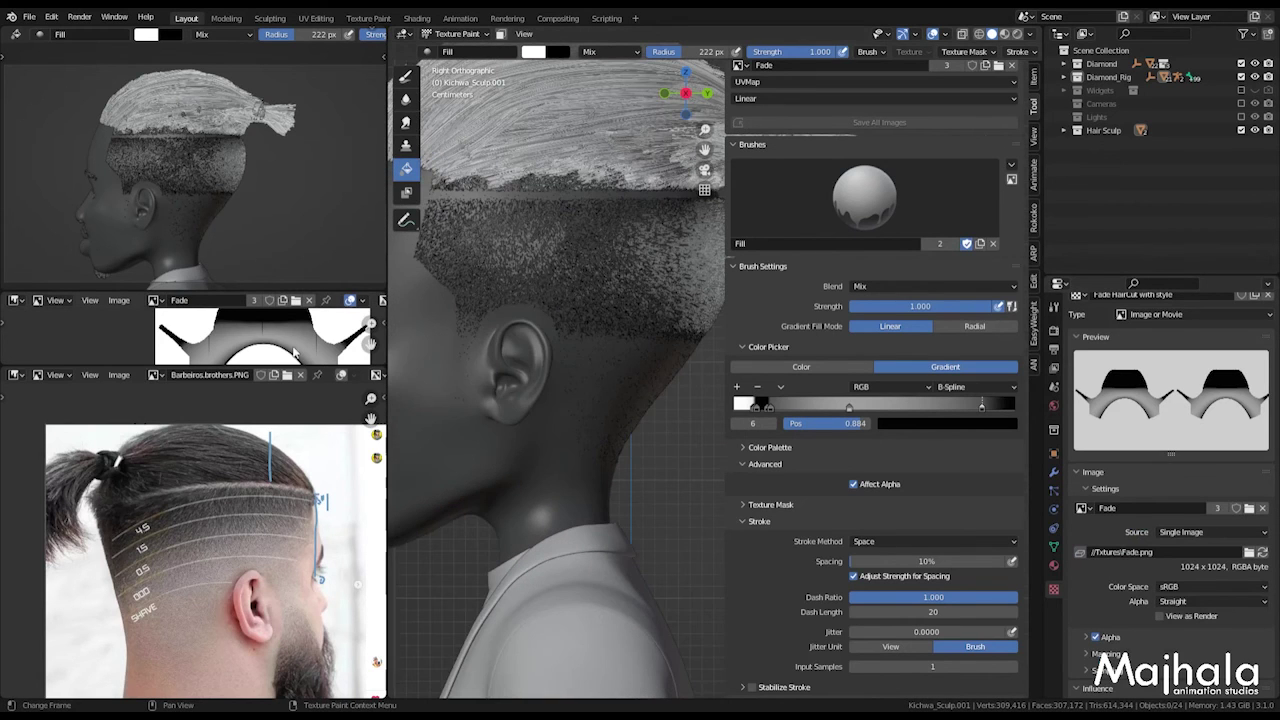
scroll(282, 334, down, 3)
key(alt+s)
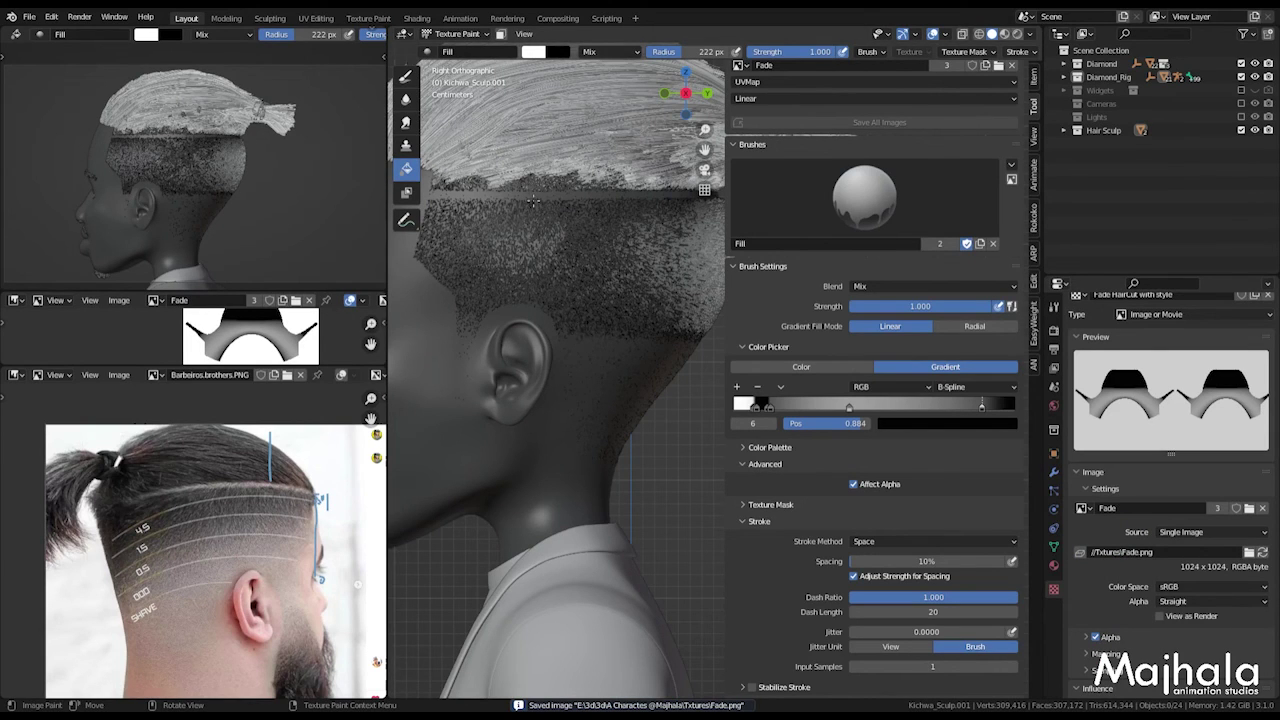
Step: Repaint the fade from the hair edge down behind the ear twice, saving Fade.png each time
drag(534, 200, 538, 338)
drag(546, 188, 548, 345)
click(1125, 531)
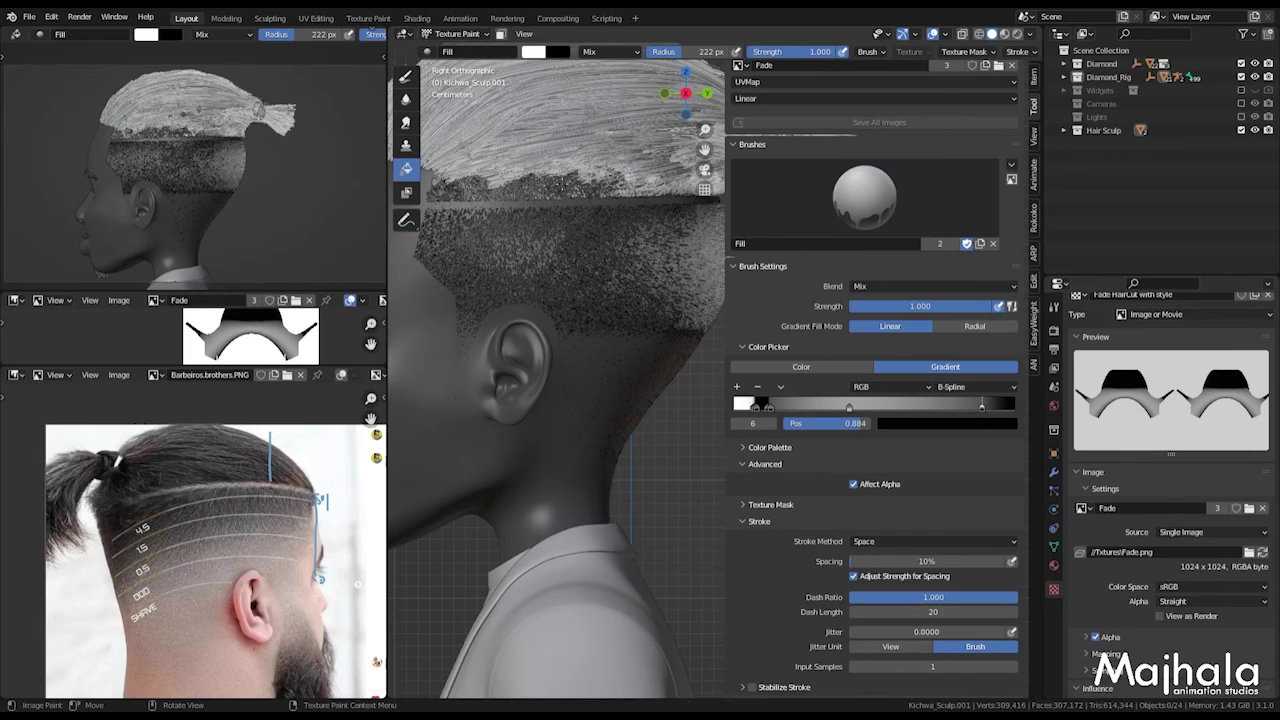
drag(562, 178, 565, 341)
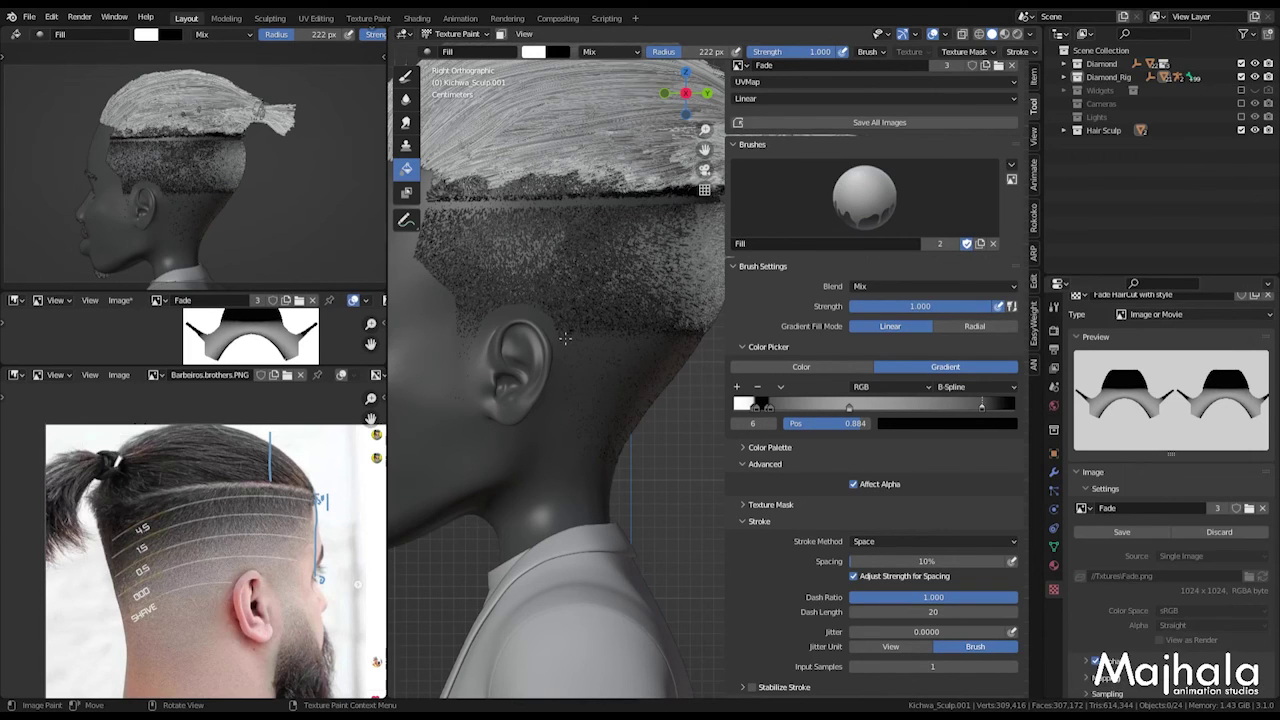
click(1119, 532)
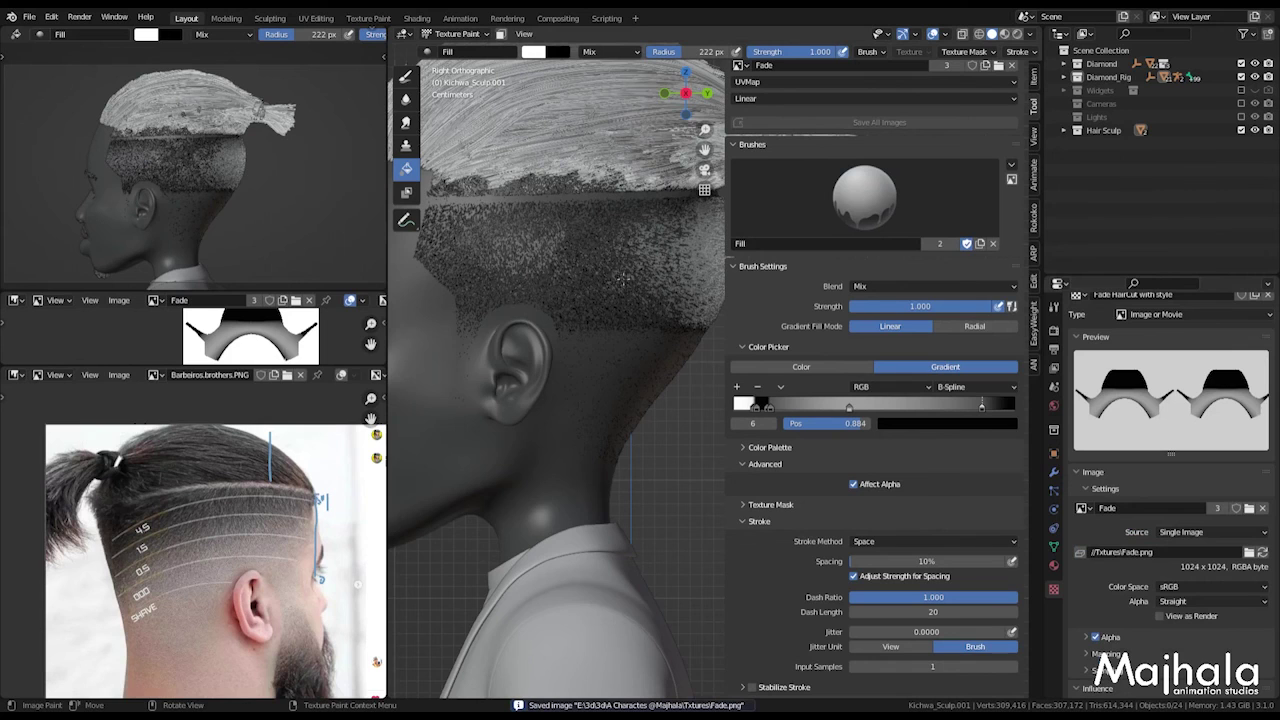
scroll(622, 278, down, 3)
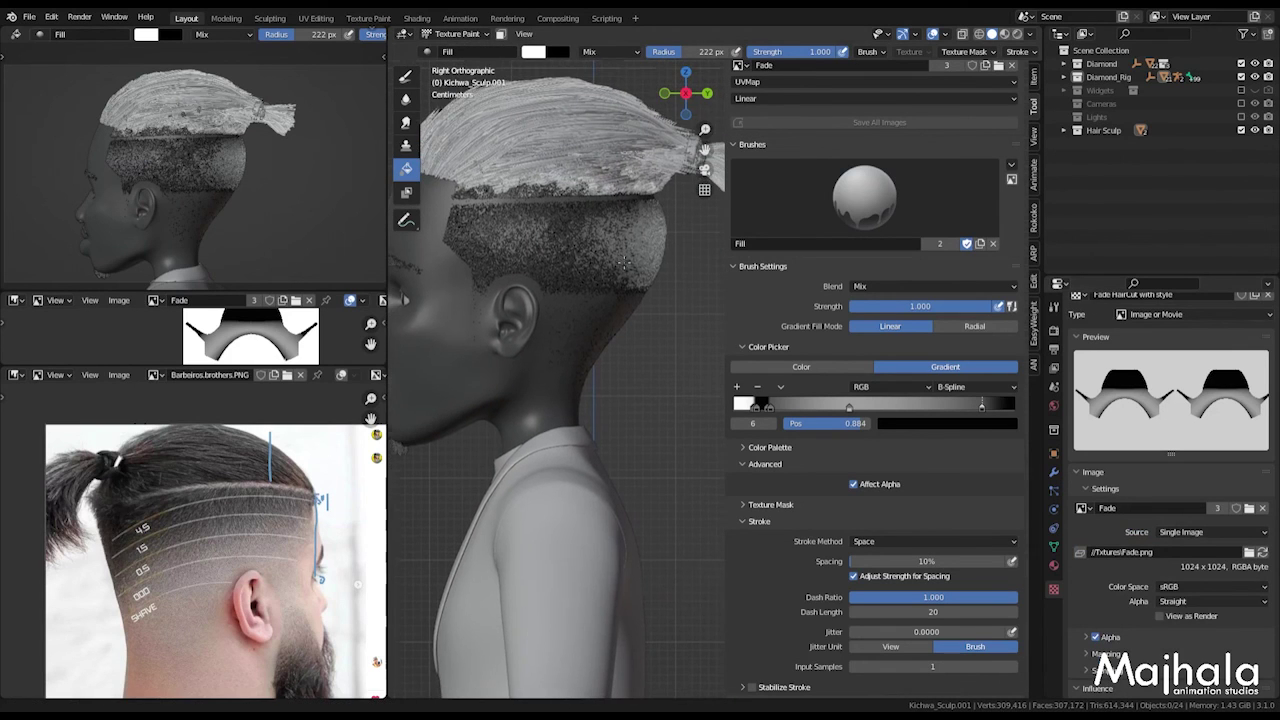
Step: Move a stop left and the black stop to 0.861, repaint the fade, and save Fade.png
drag(849, 407, 796, 411)
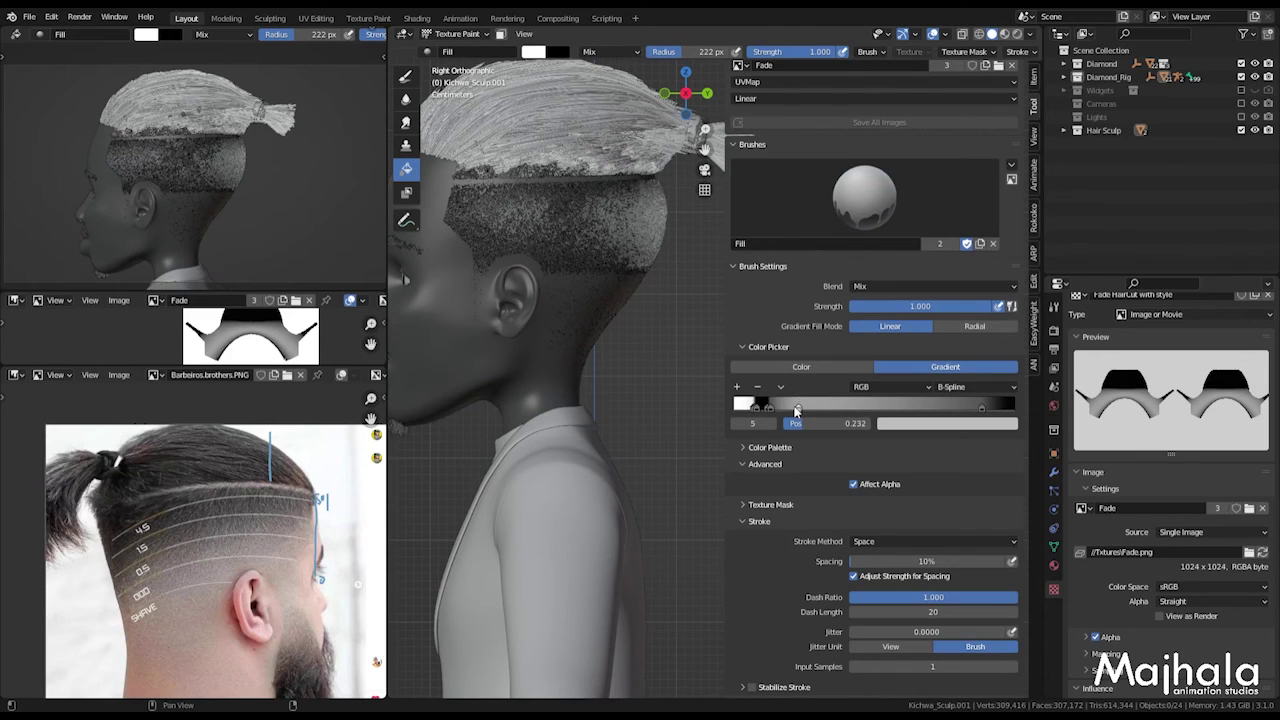
click(919, 424)
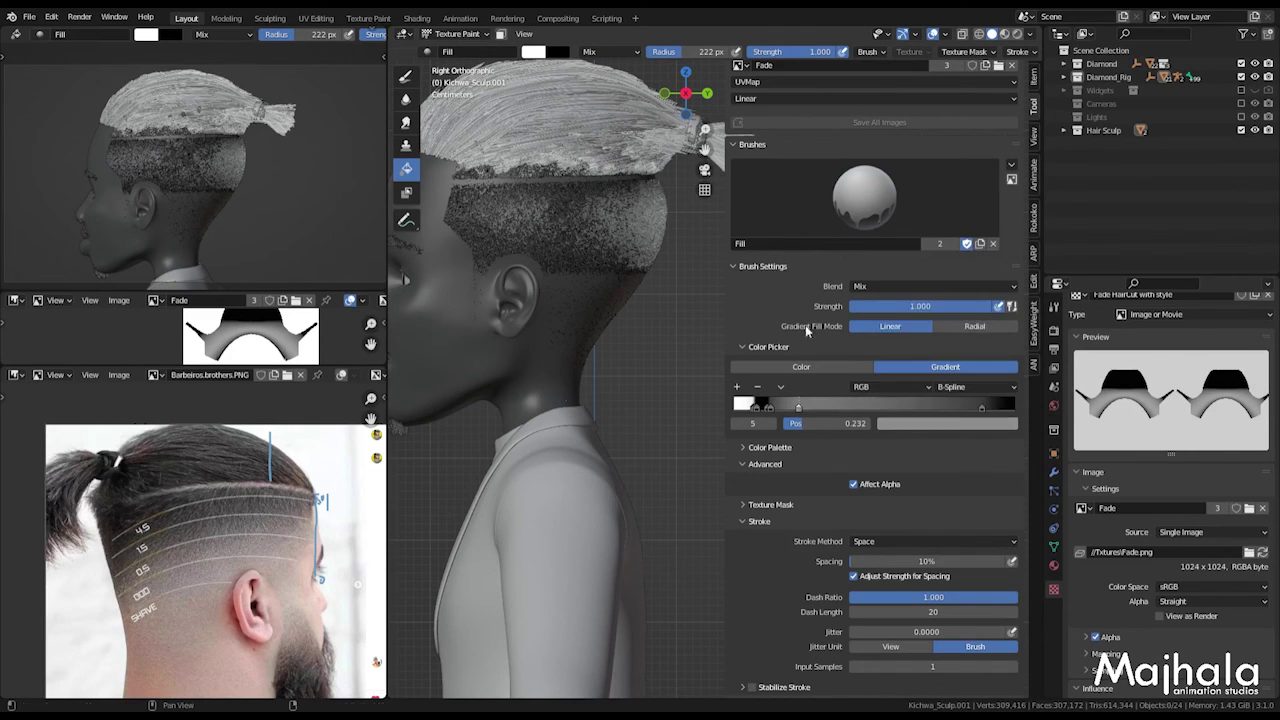
drag(982, 409, 975, 409)
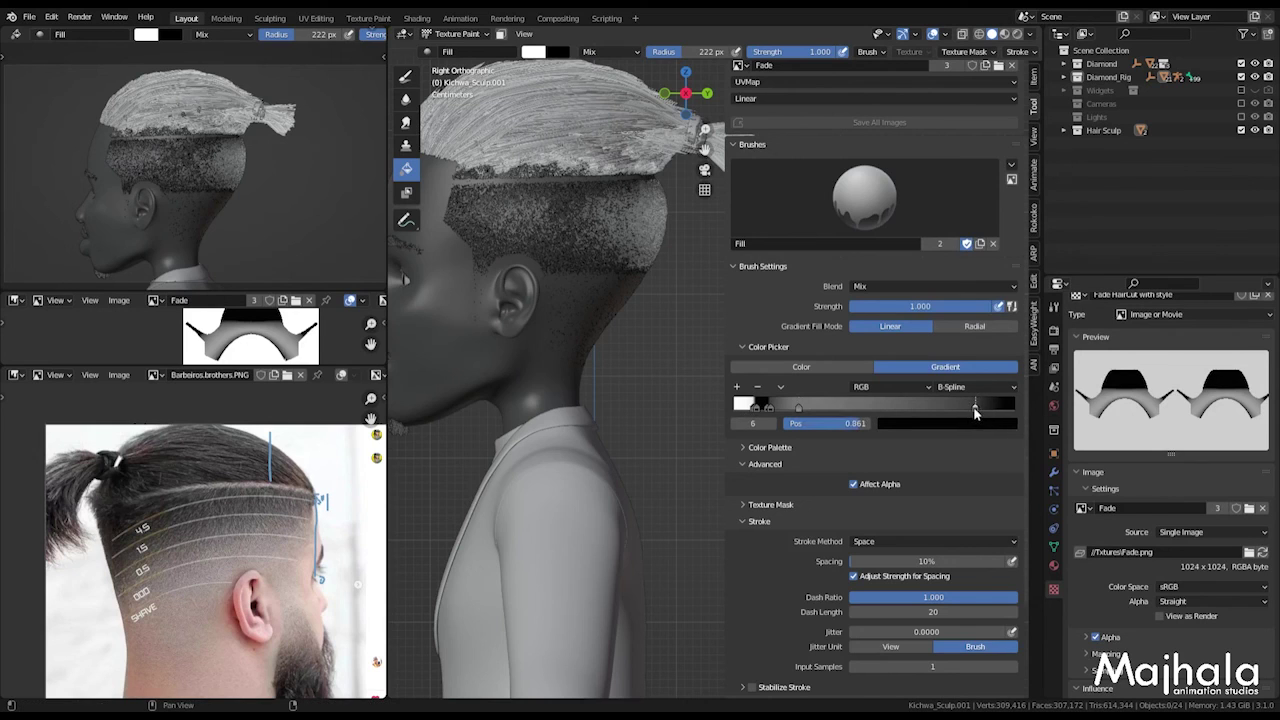
drag(533, 161, 536, 272)
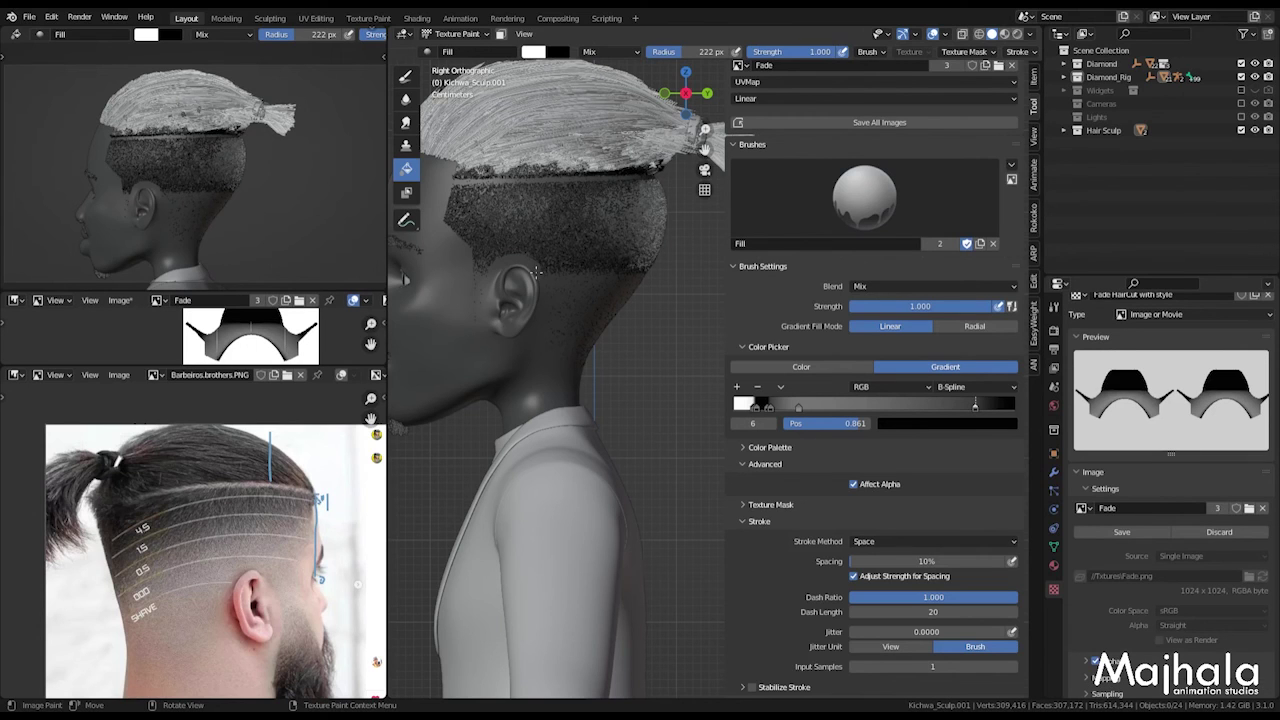
click(1122, 533)
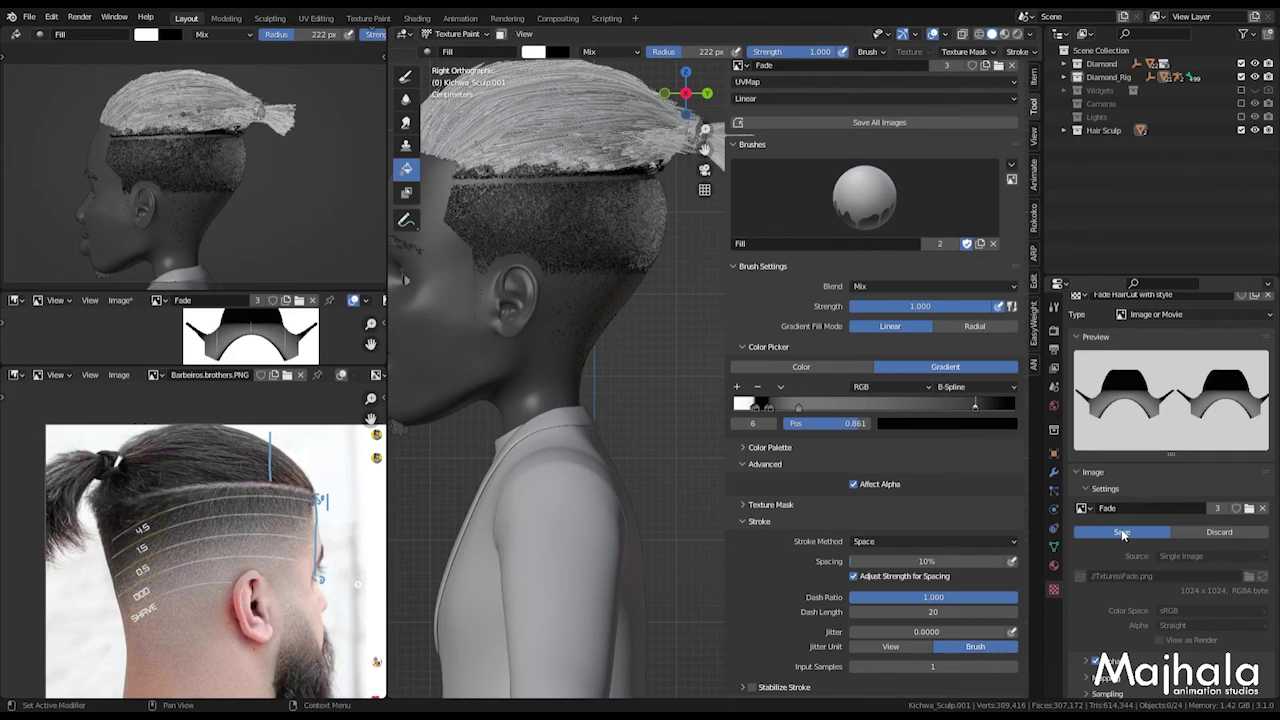
Step: Shift the black stop to 0.607 and lighten the 0.232 grey stop to value 0.487
scroll(604, 263, down, 2)
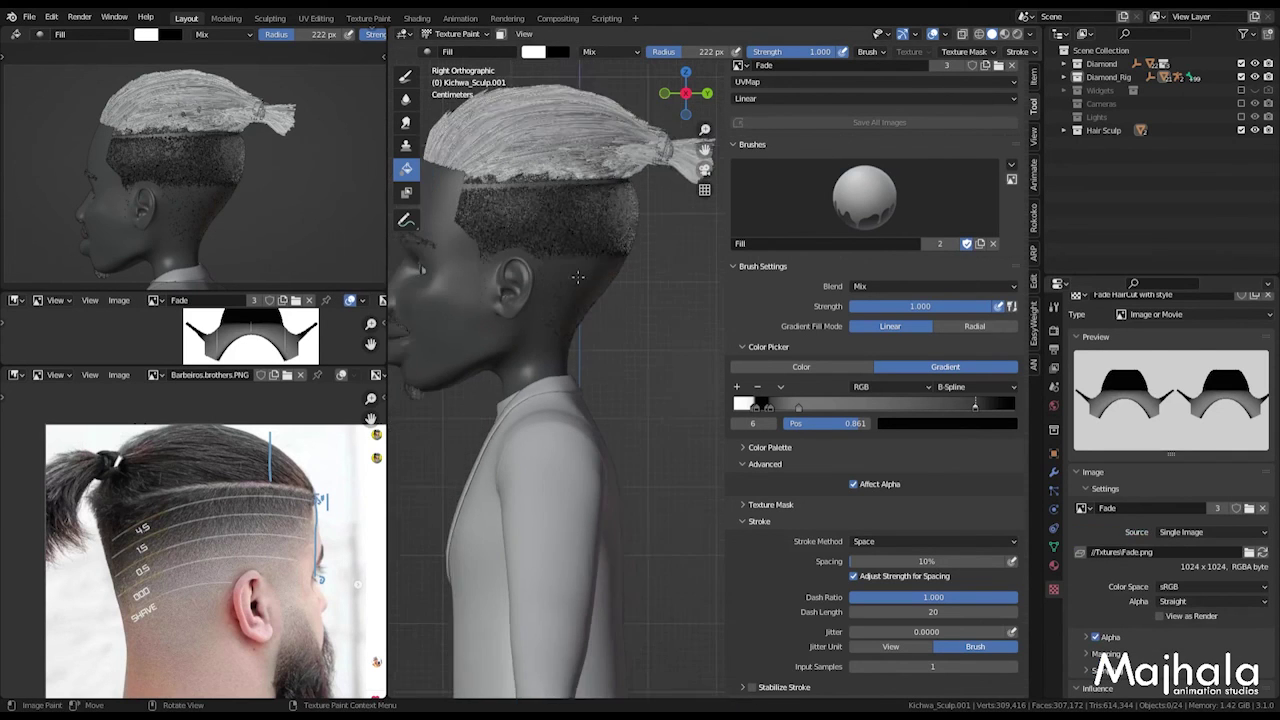
scroll(603, 230, down, 2)
scroll(601, 194, up, 1)
scroll(601, 194, up, 5)
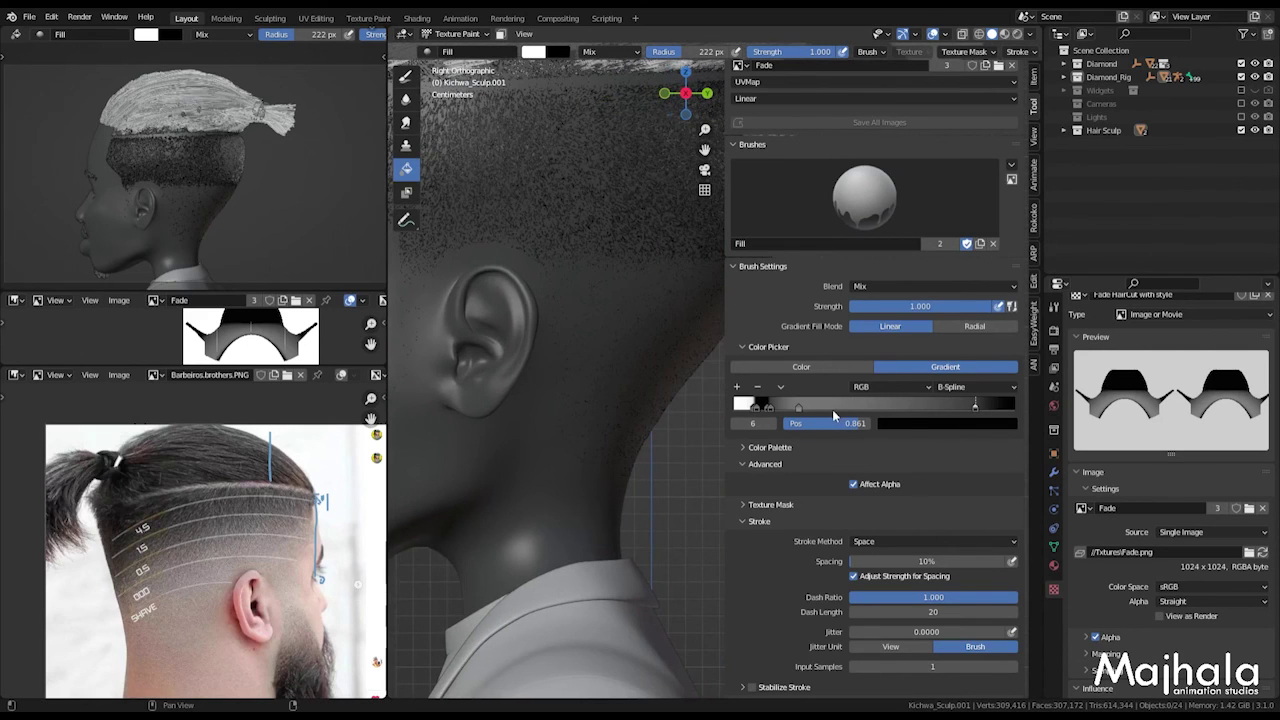
drag(975, 406, 876, 416)
click(799, 408)
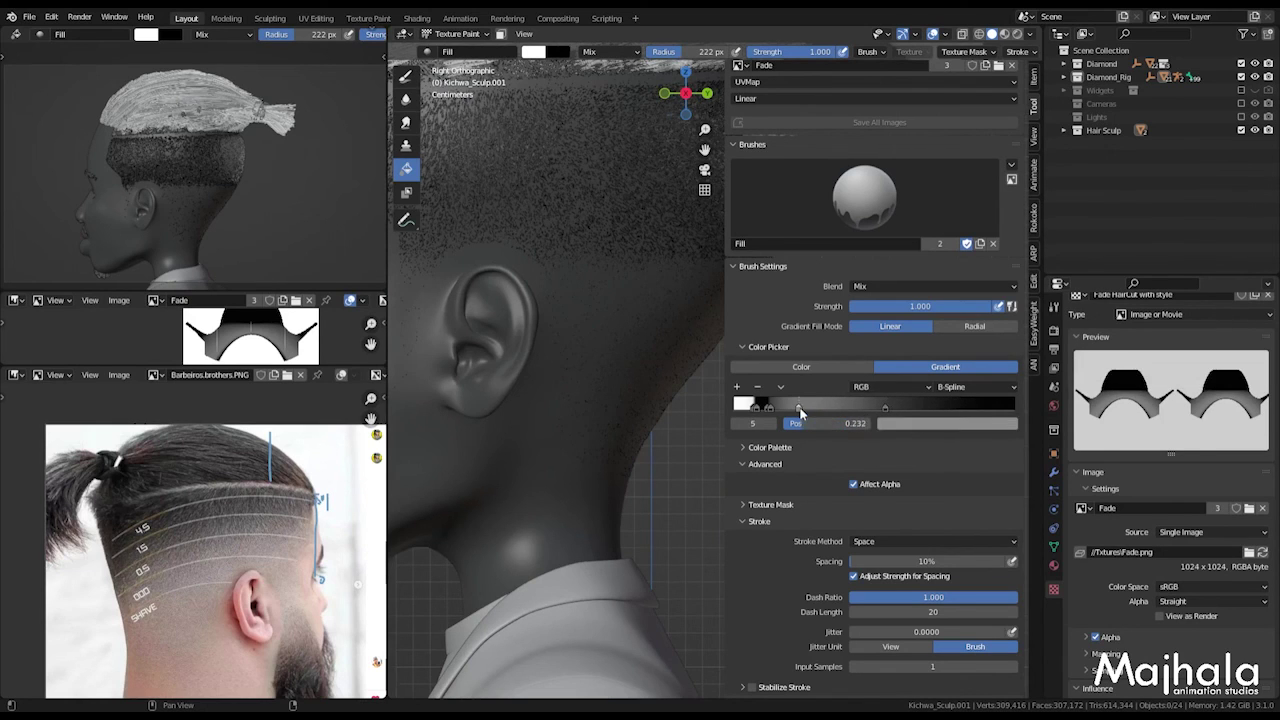
click(952, 424)
drag(908, 389, 928, 389)
Step: Repaint the fade downward from the hairline with the lighter gradient and save Fade.png
scroll(520, 204, down, 5)
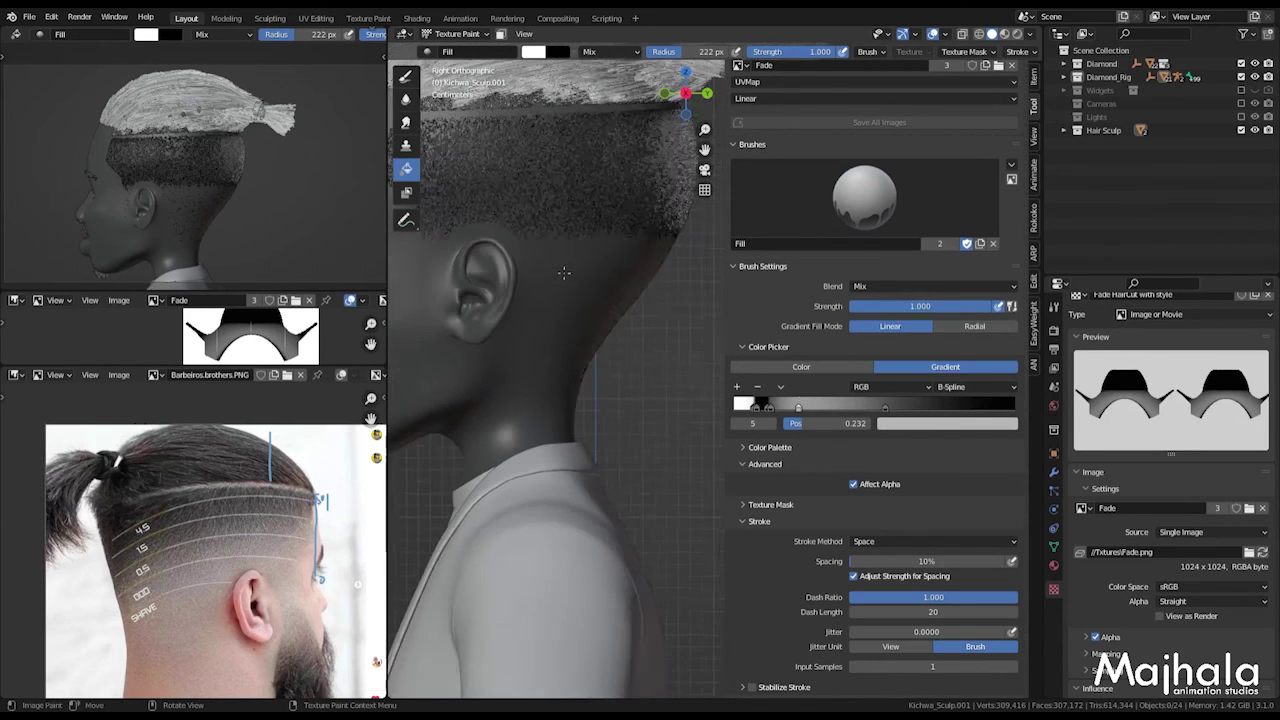
drag(506, 186, 507, 283)
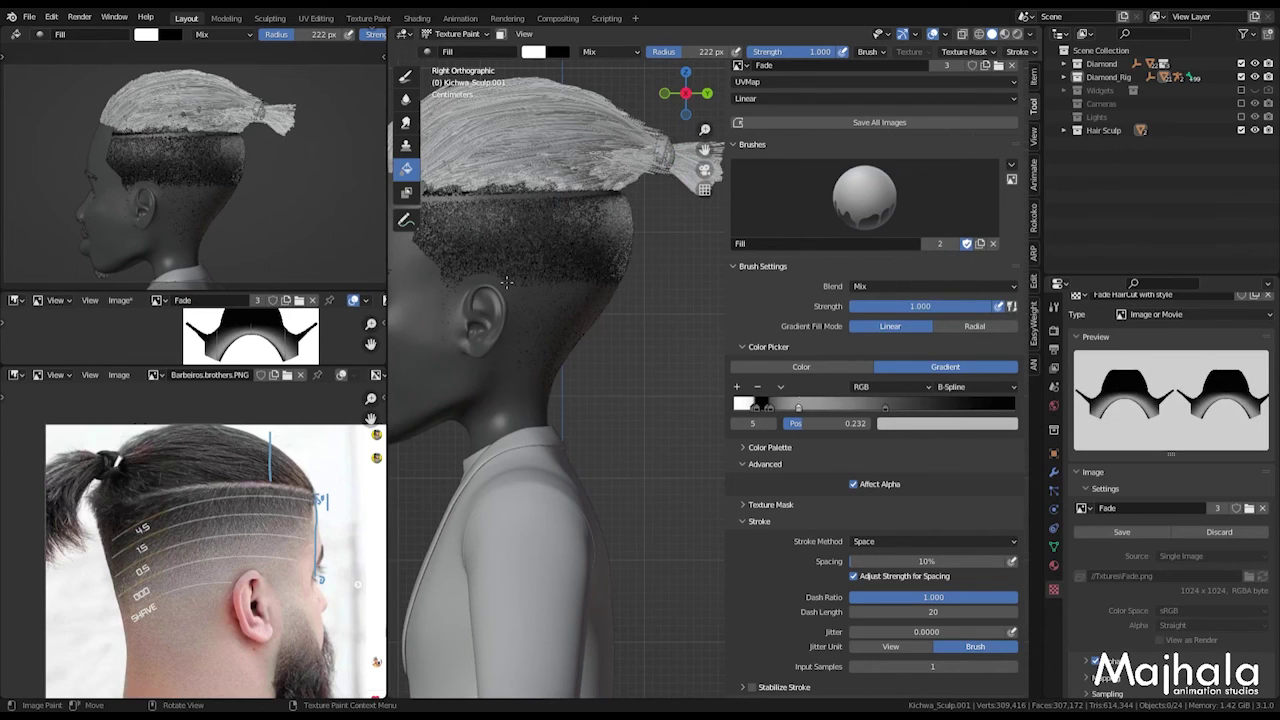
click(1122, 532)
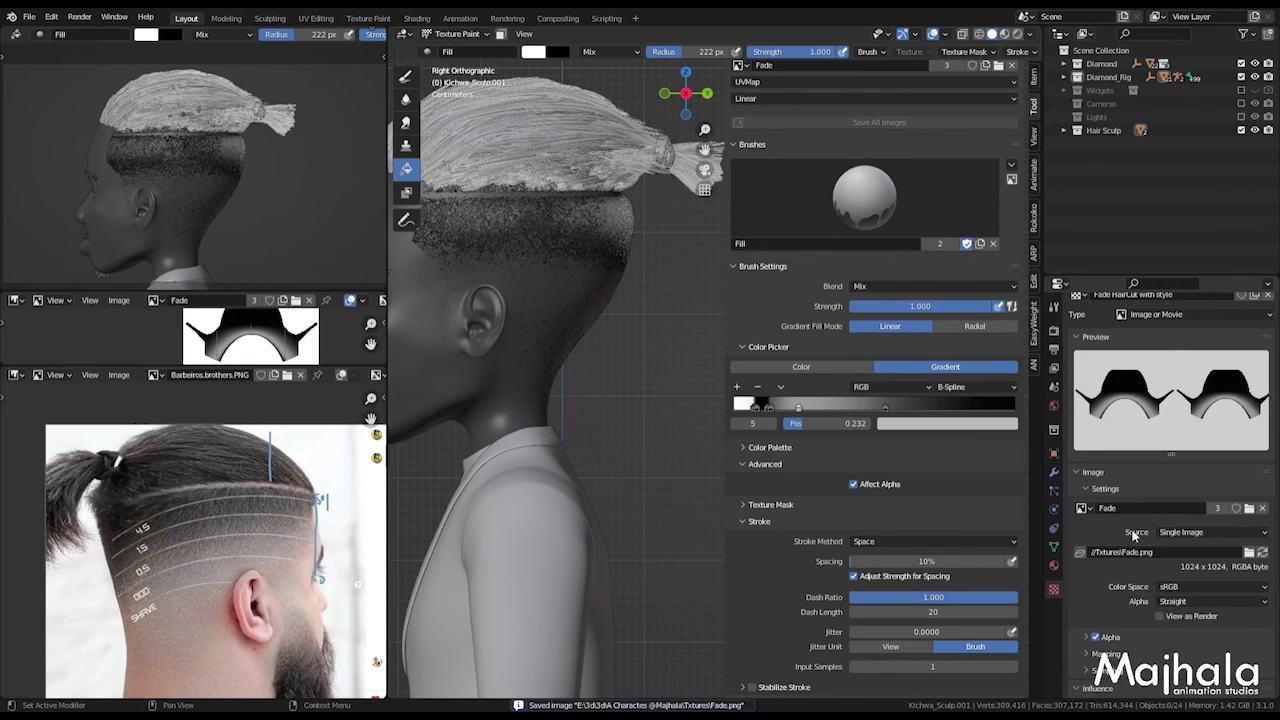
Step: Check the head from the front view, then zoom into the right side view
shift+middle_drag(601, 301, 603, 329)
scroll(603, 329, down, 3)
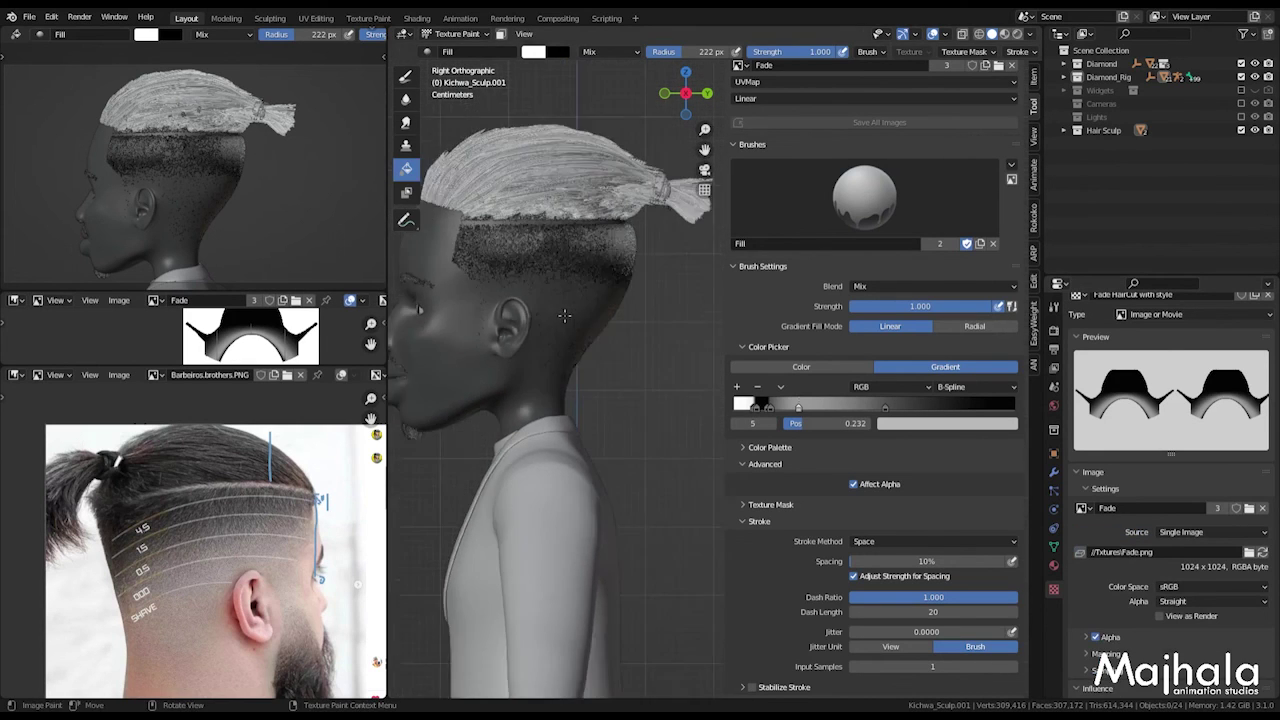
scroll(537, 210, up, 3)
middle_drag(526, 287, 547, 308)
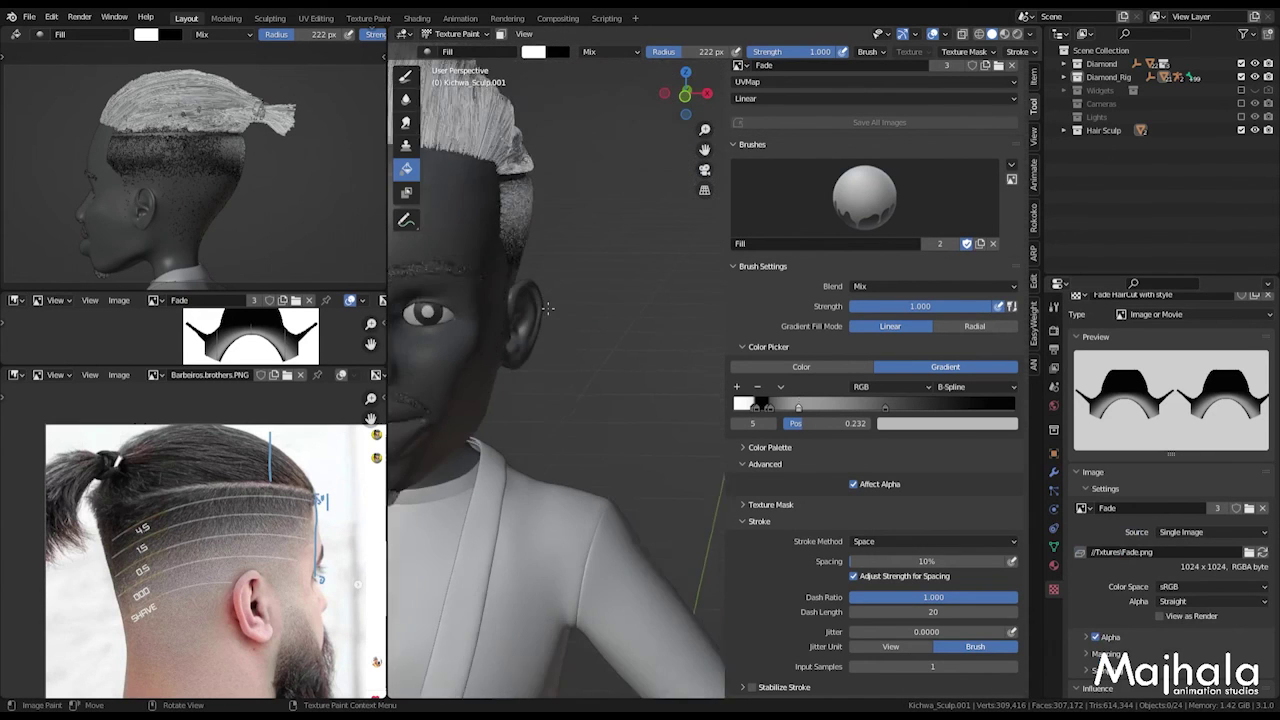
scroll(547, 308, down, 3)
key(KP_1)
scroll(600, 288, up, 1)
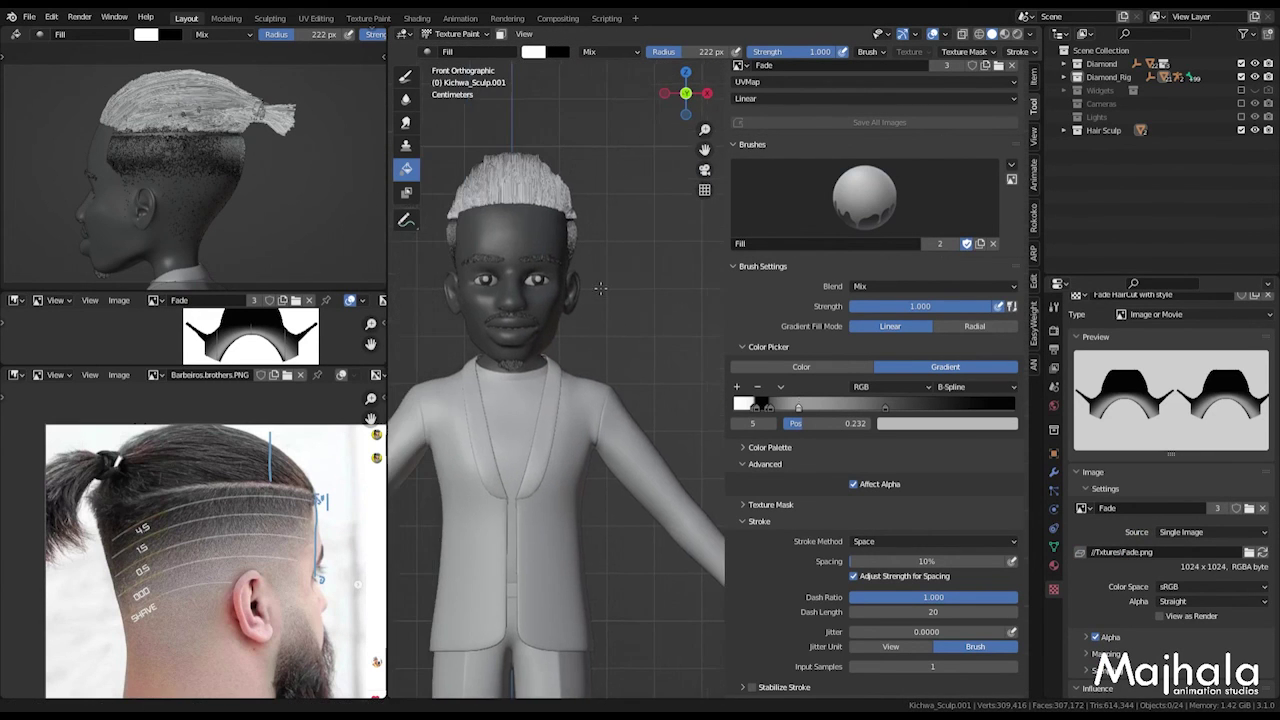
scroll(600, 288, up, 3)
scroll(604, 288, up, 2)
key(KP_3)
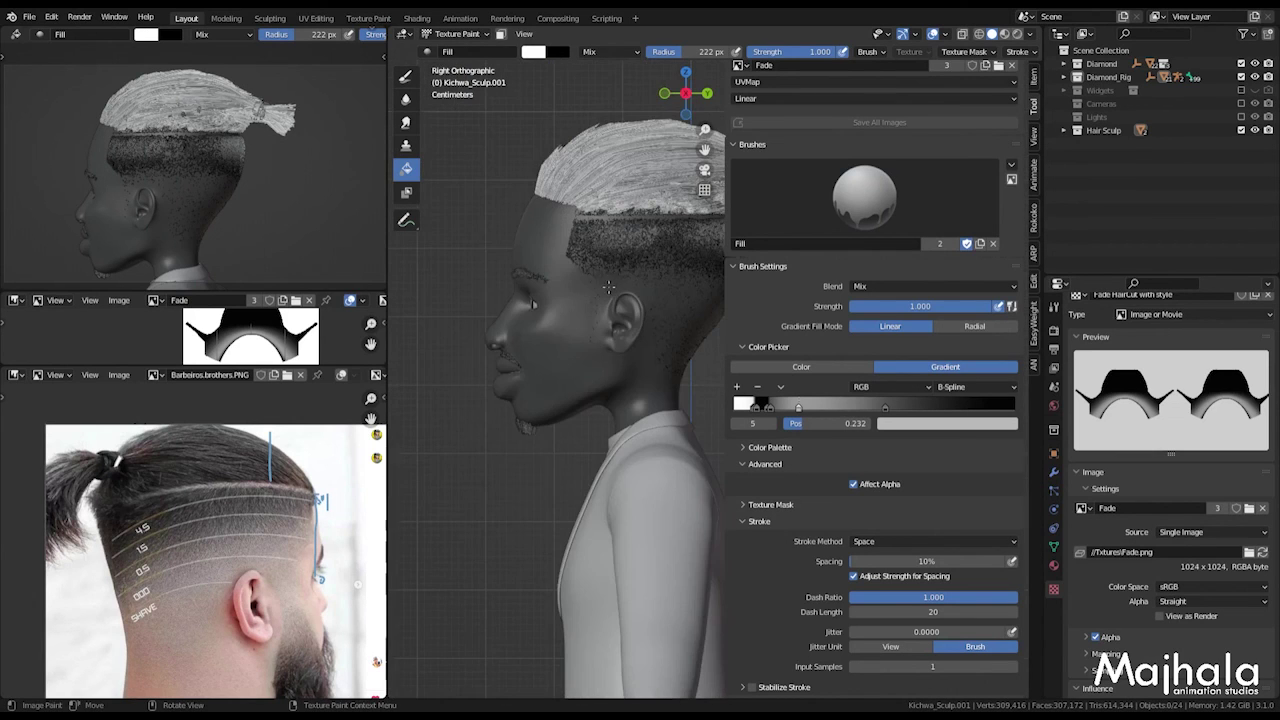
scroll(608, 287, up, 4)
scroll(491, 316, up, 2)
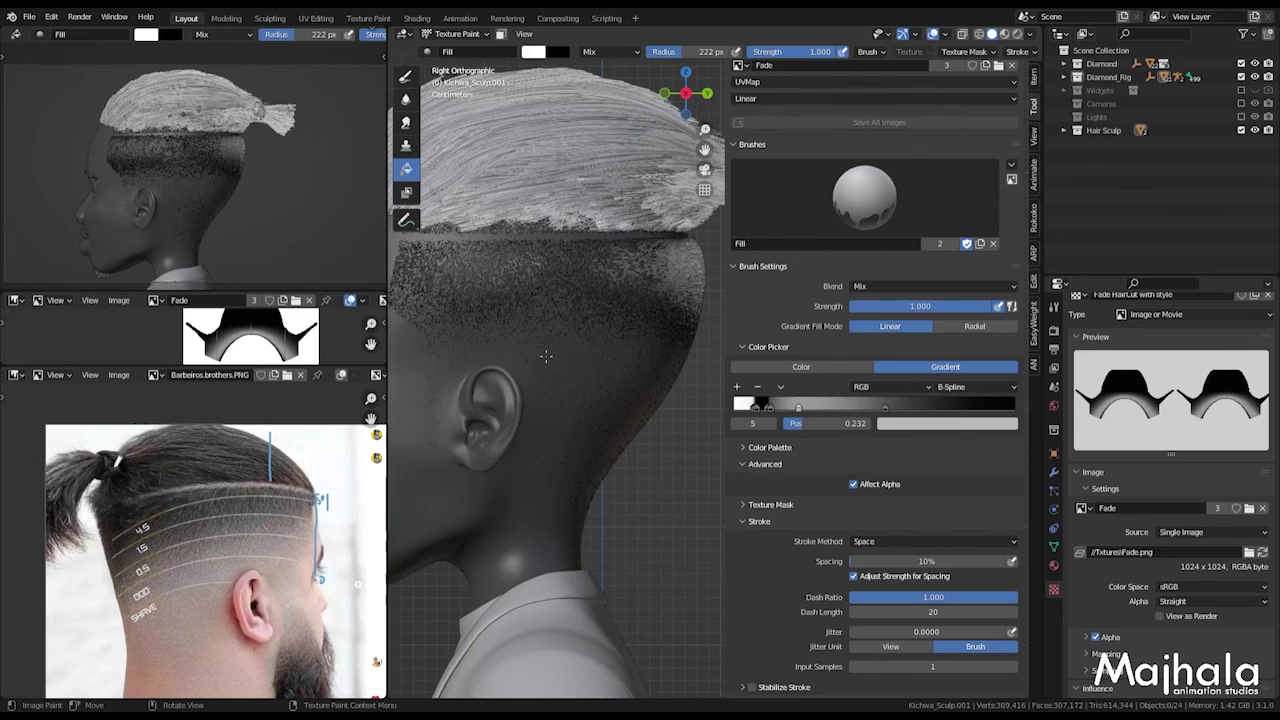
Step: Hide the sidebar, recentre the head, and switch the brush to TexDraw
key(n)
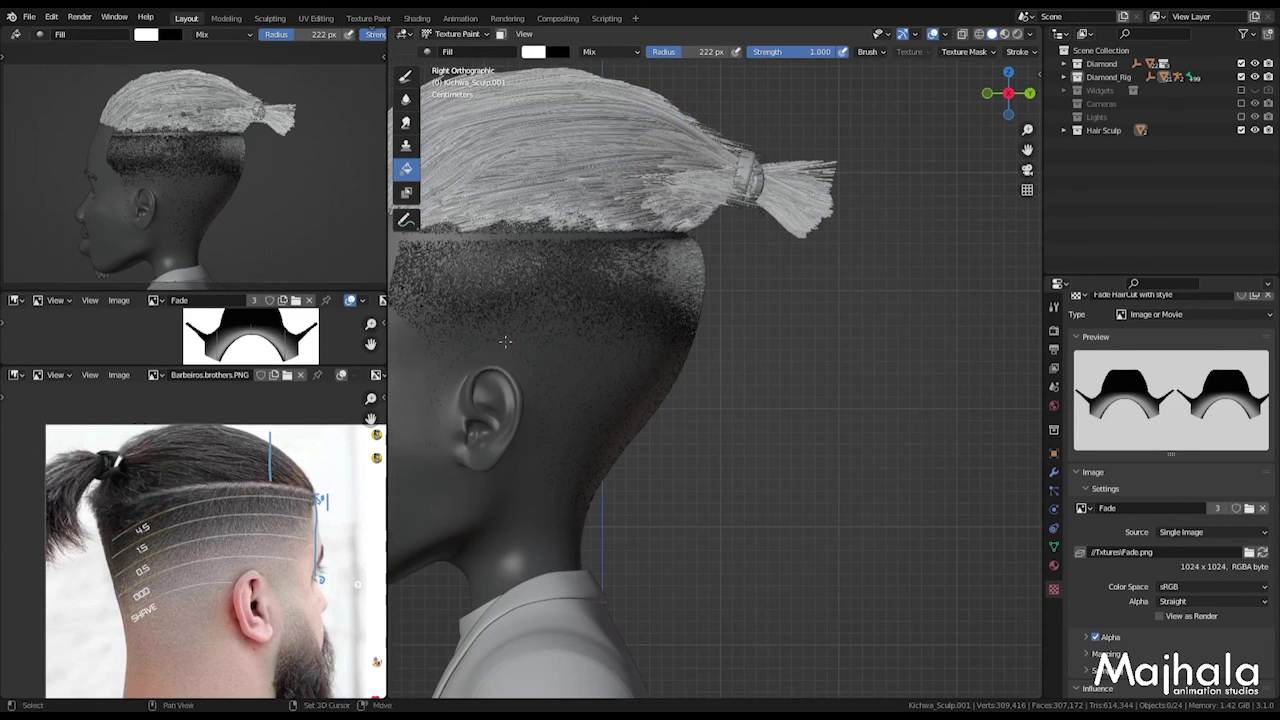
shift+middle_drag(648, 344, 788, 344)
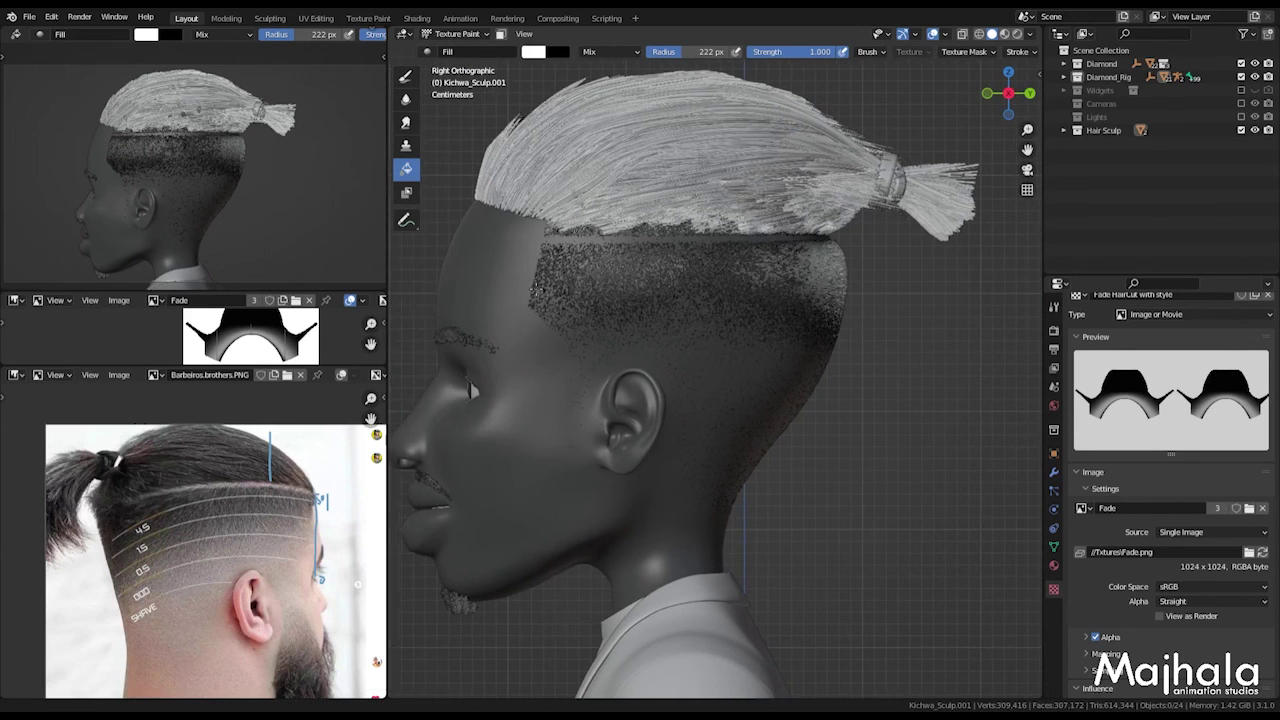
click(405, 80)
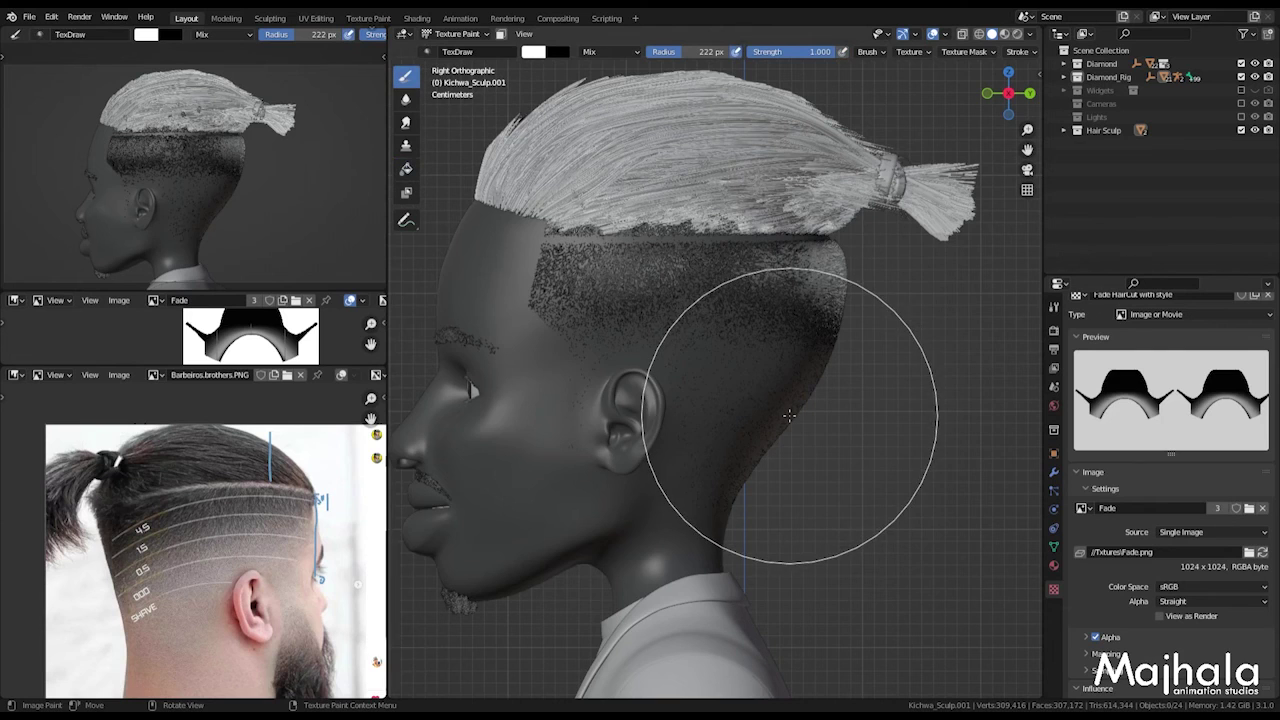
Step: Set the brush radius to 20 px and collapse the Stroke and Advanced sections in the Tool sidebar
key(f)
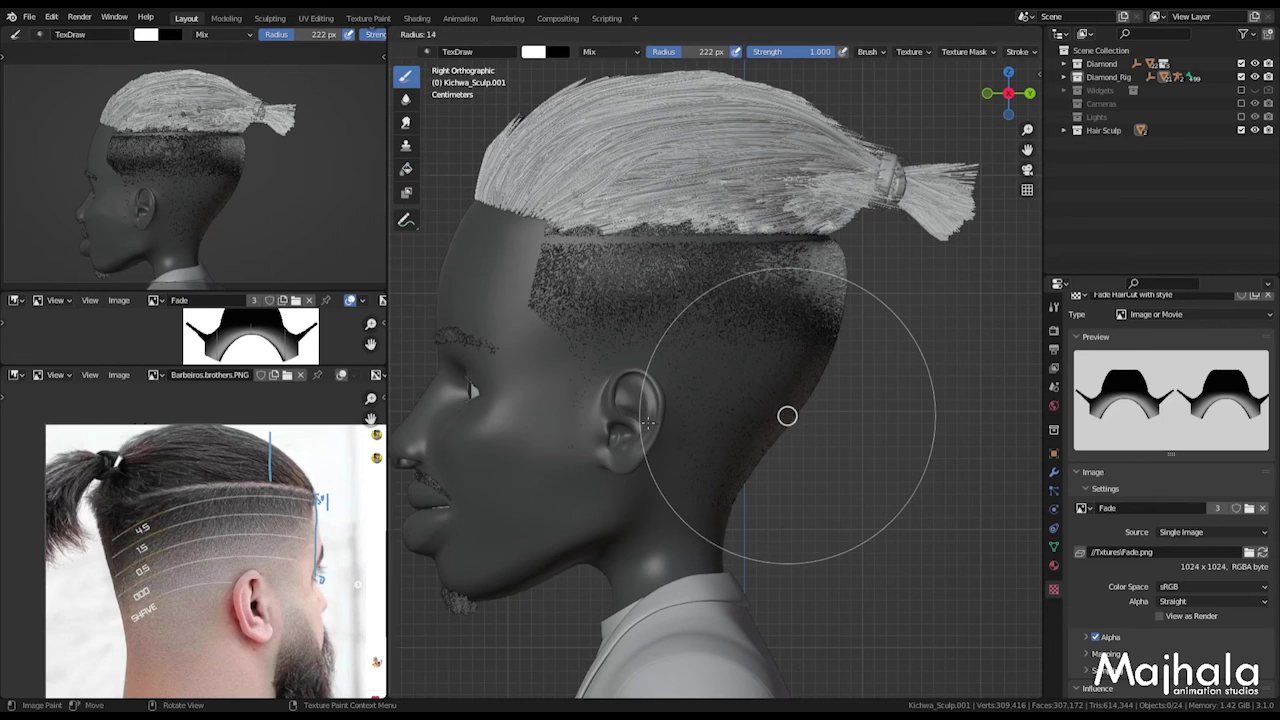
click(648, 424)
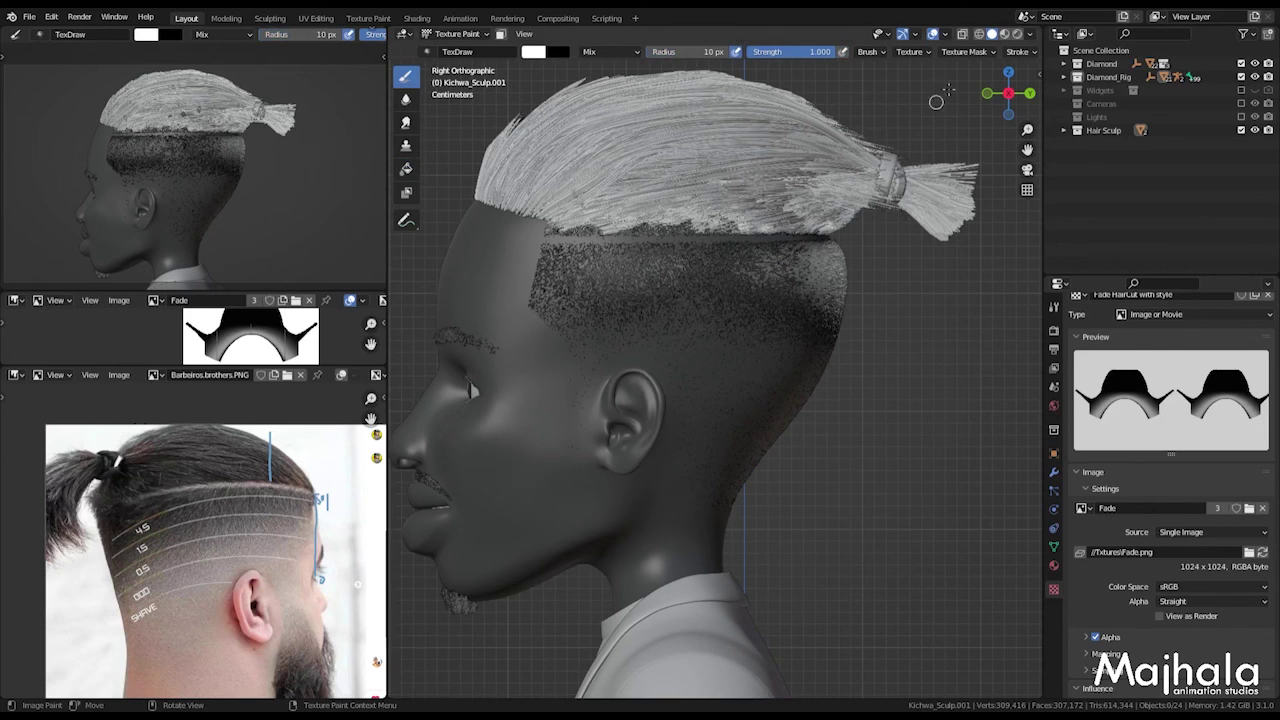
key(n)
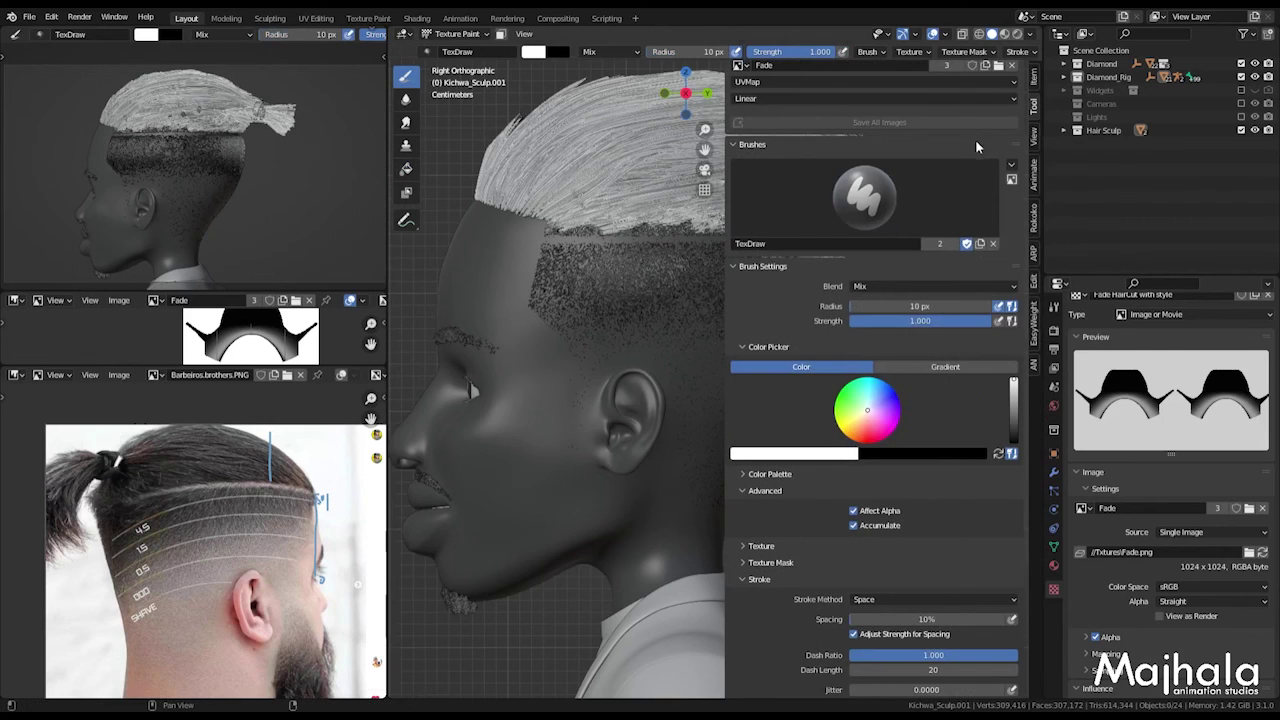
scroll(970, 55, down, 2)
click(985, 52)
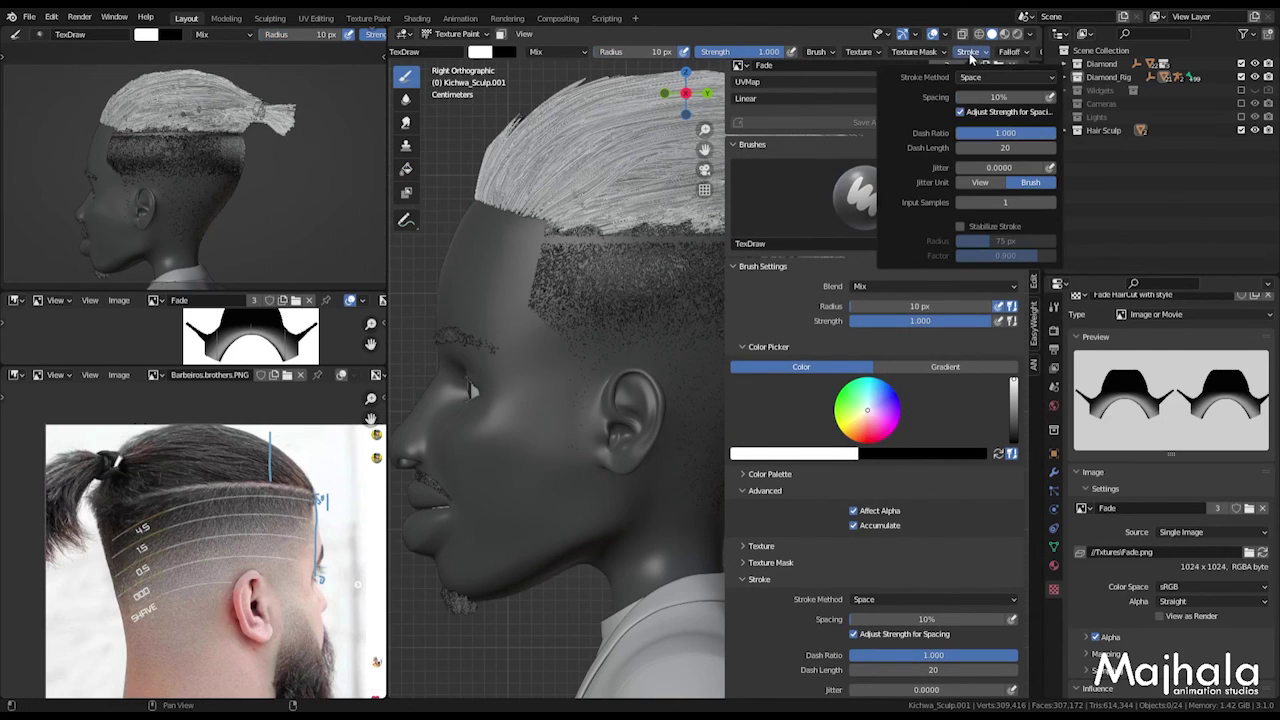
mouse_move(1024, 58)
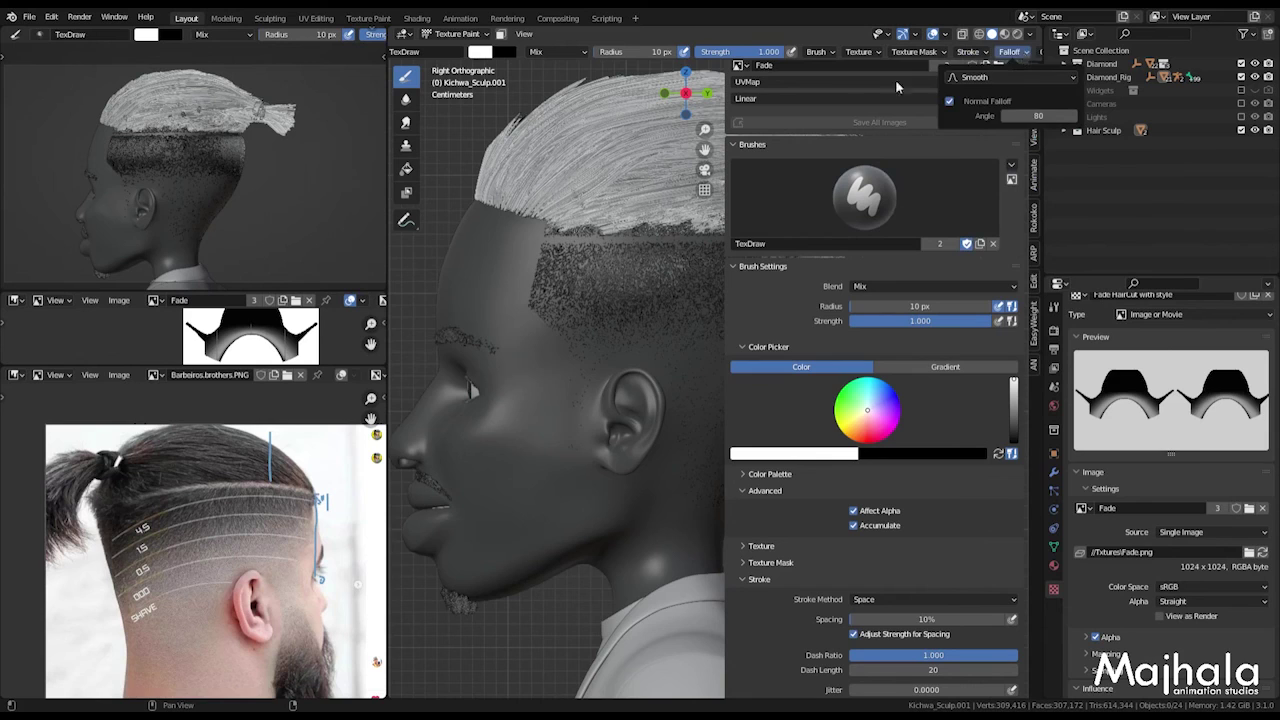
scroll(875, 589, down, 4)
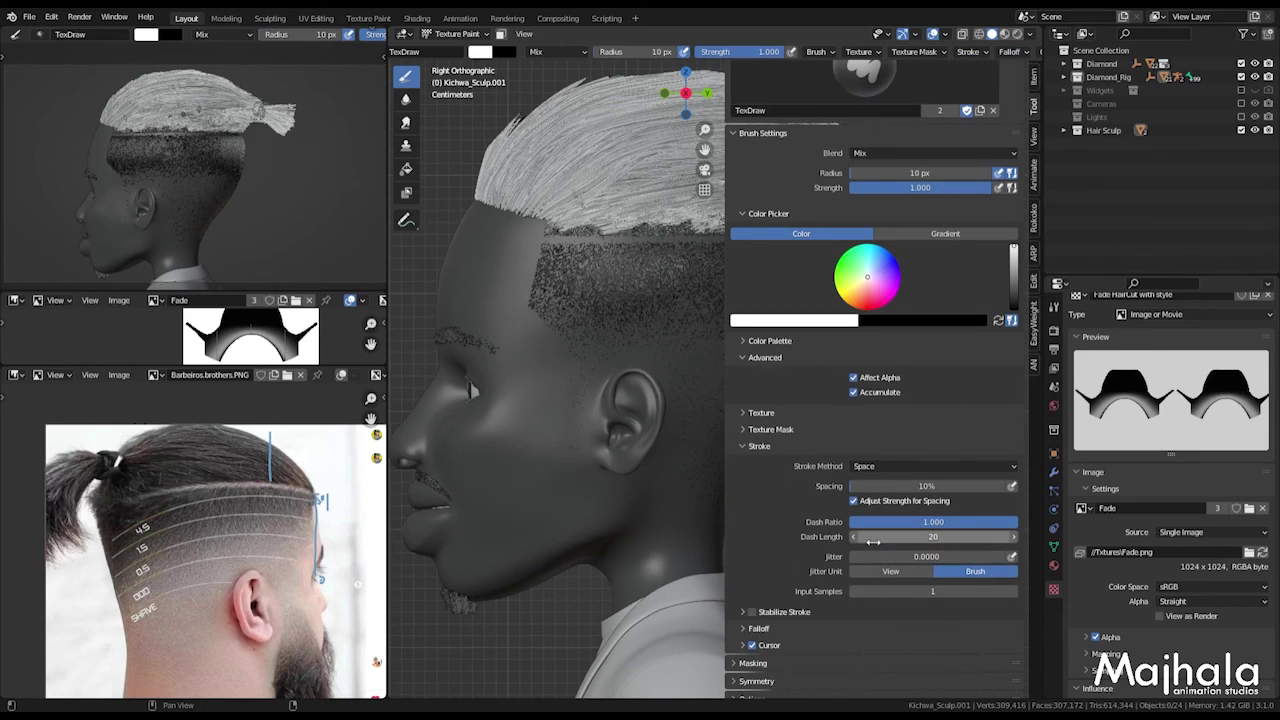
scroll(839, 567, down, 2)
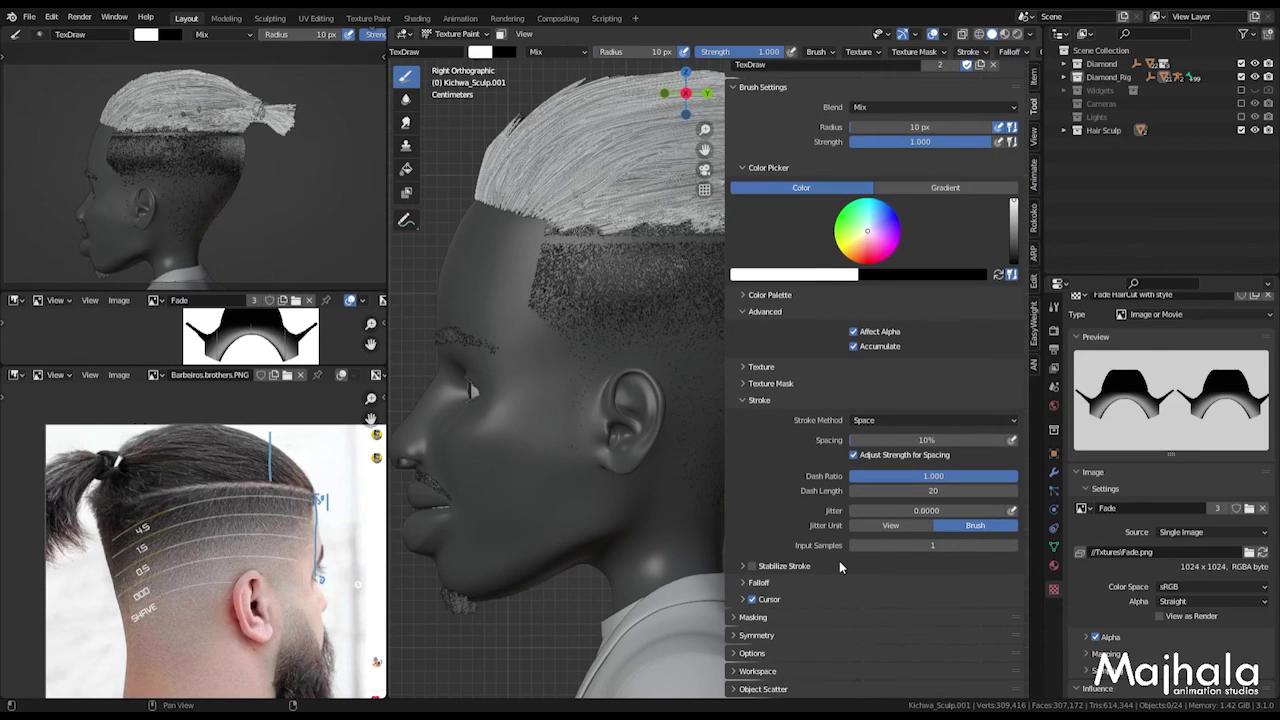
click(739, 401)
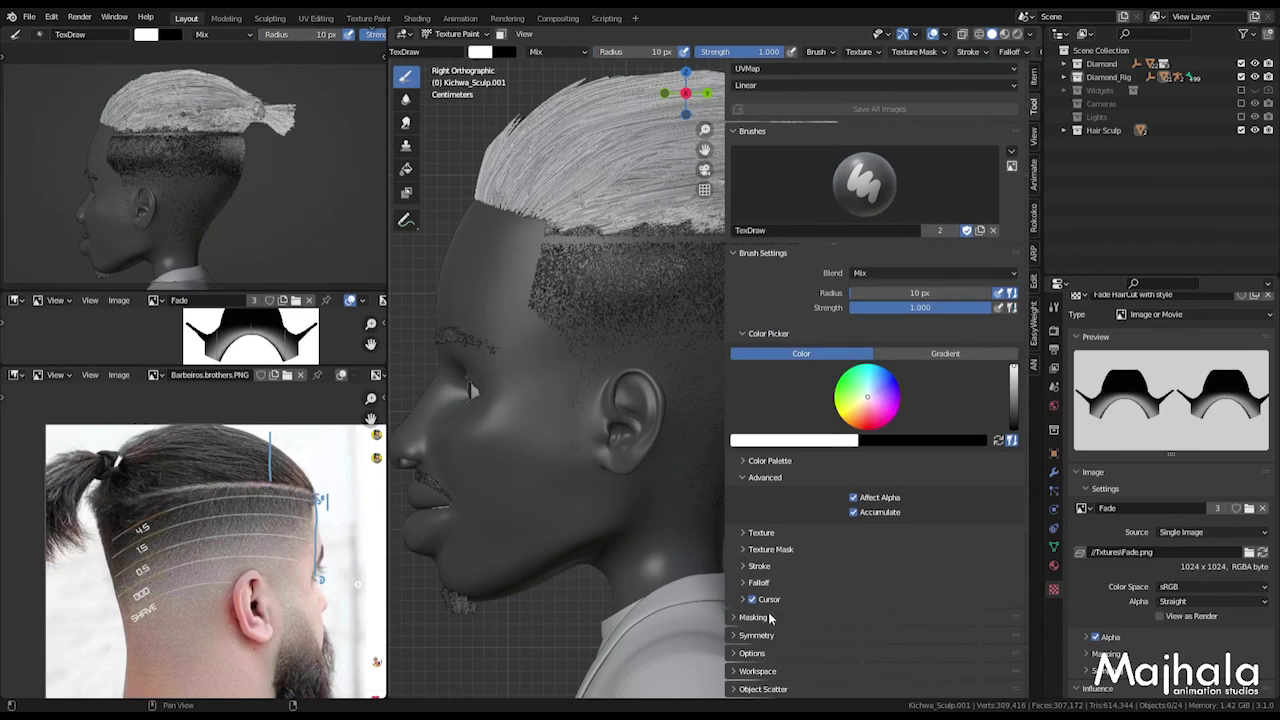
click(746, 478)
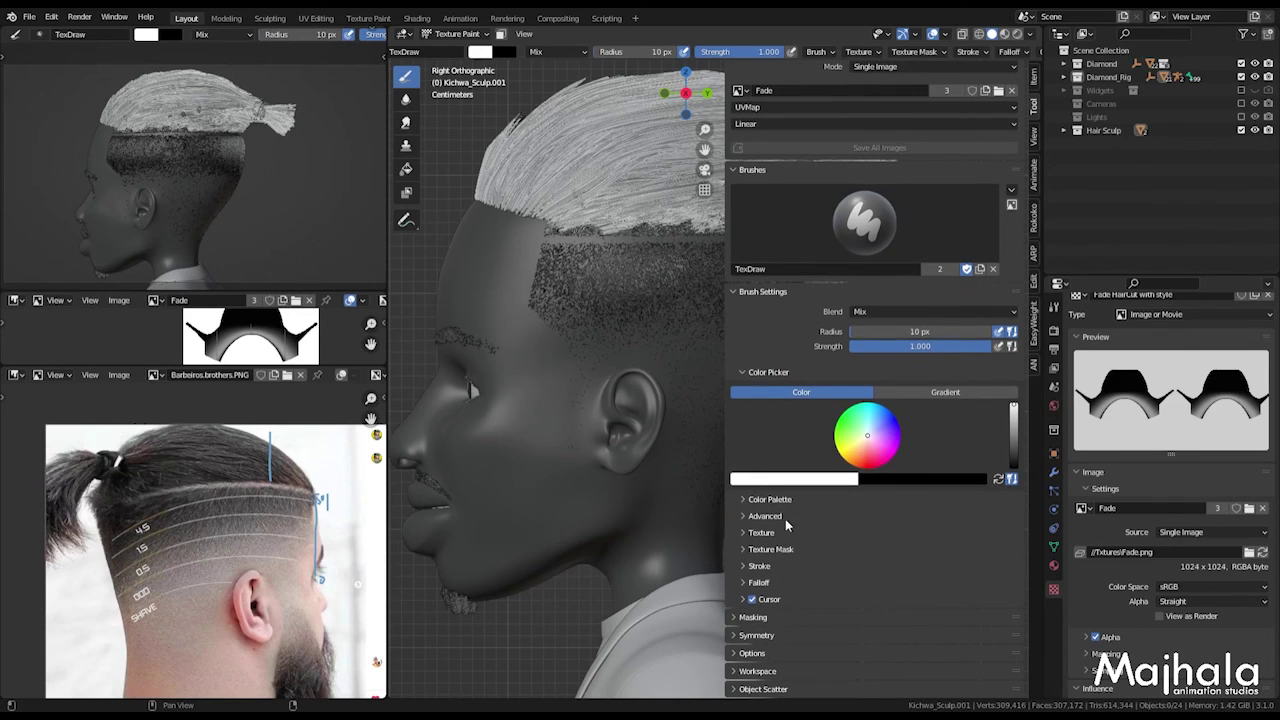
Step: Set the brush falloff preset to Constant and the stroke method to Line
click(750, 583)
scroll(799, 578, down, 1)
click(775, 563)
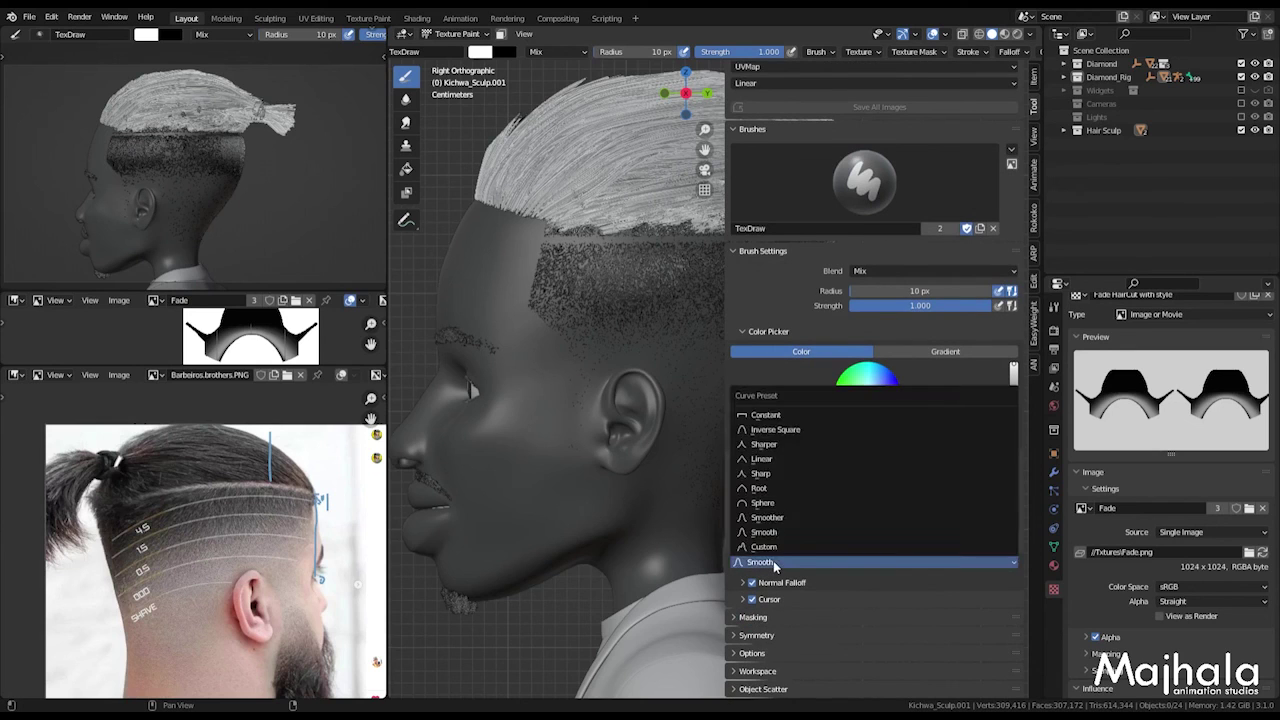
click(778, 415)
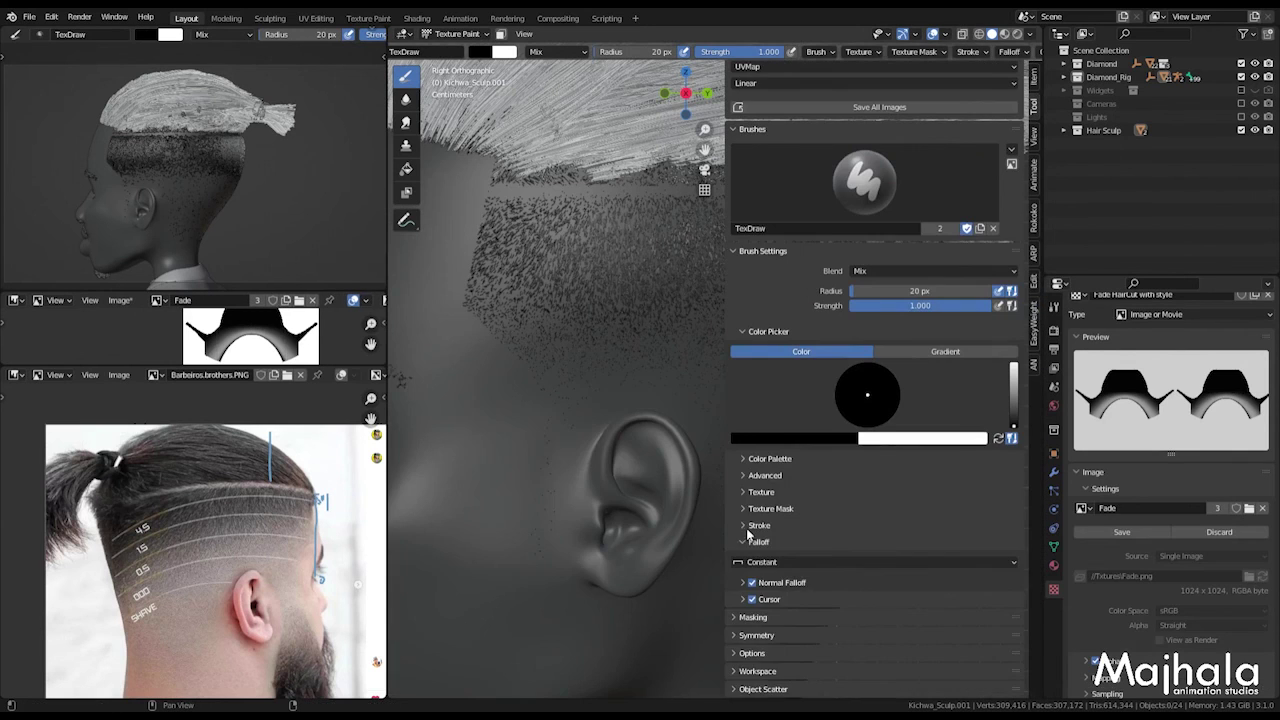
scroll(875, 546, down, 2)
click(890, 464)
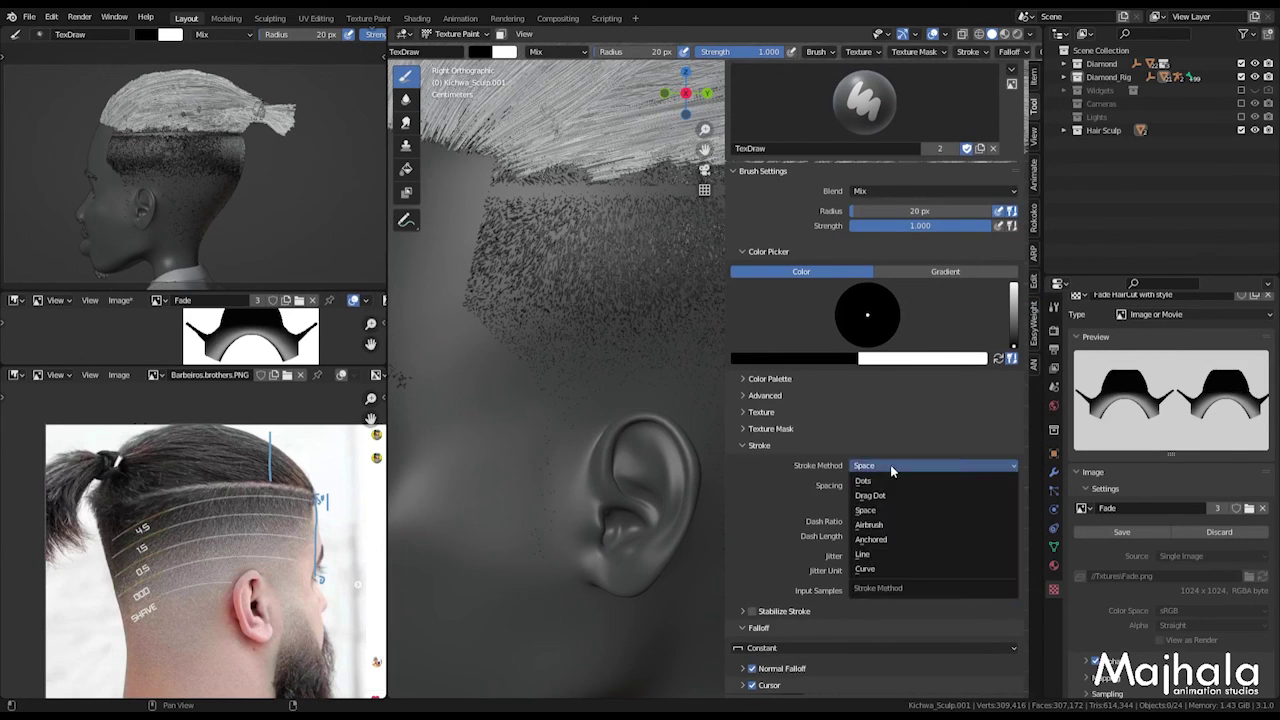
click(870, 554)
Step: Paint a straight Line stroke across the side fade above the ear and save the Fade image
drag(507, 350, 618, 268)
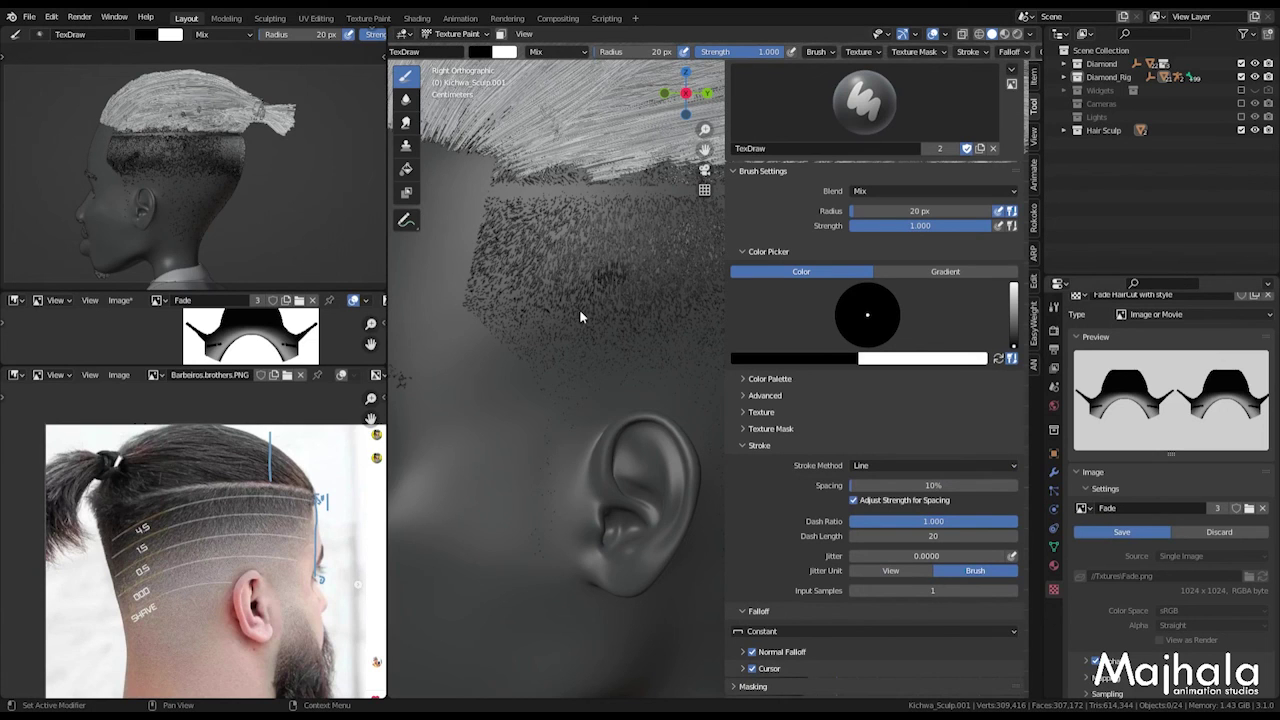
key(alt+s)
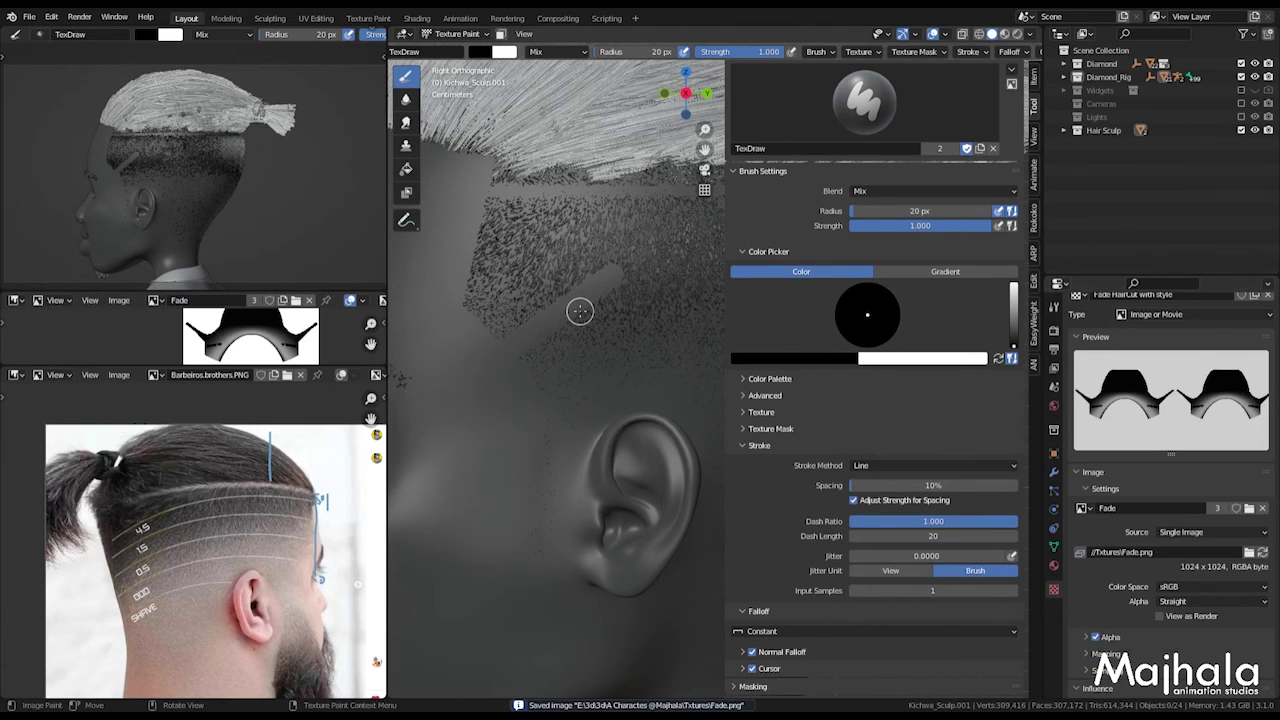
scroll(580, 311, down, 2)
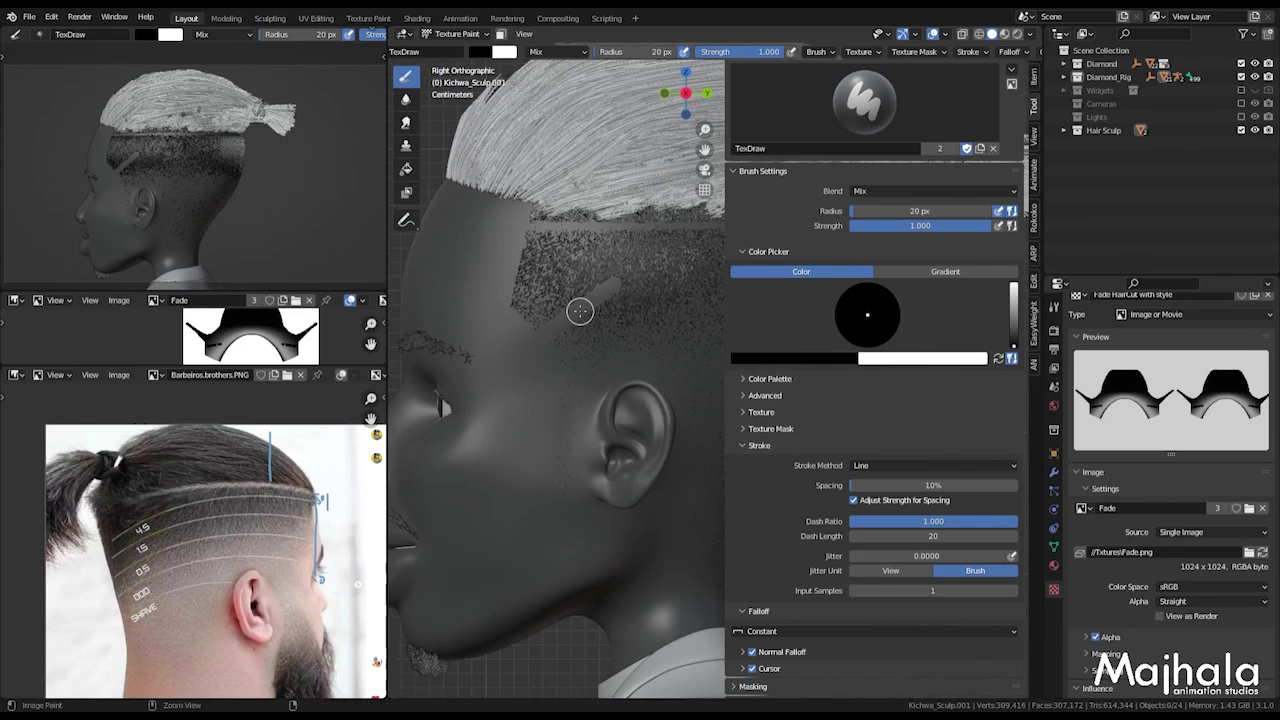
scroll(580, 311, up, 4)
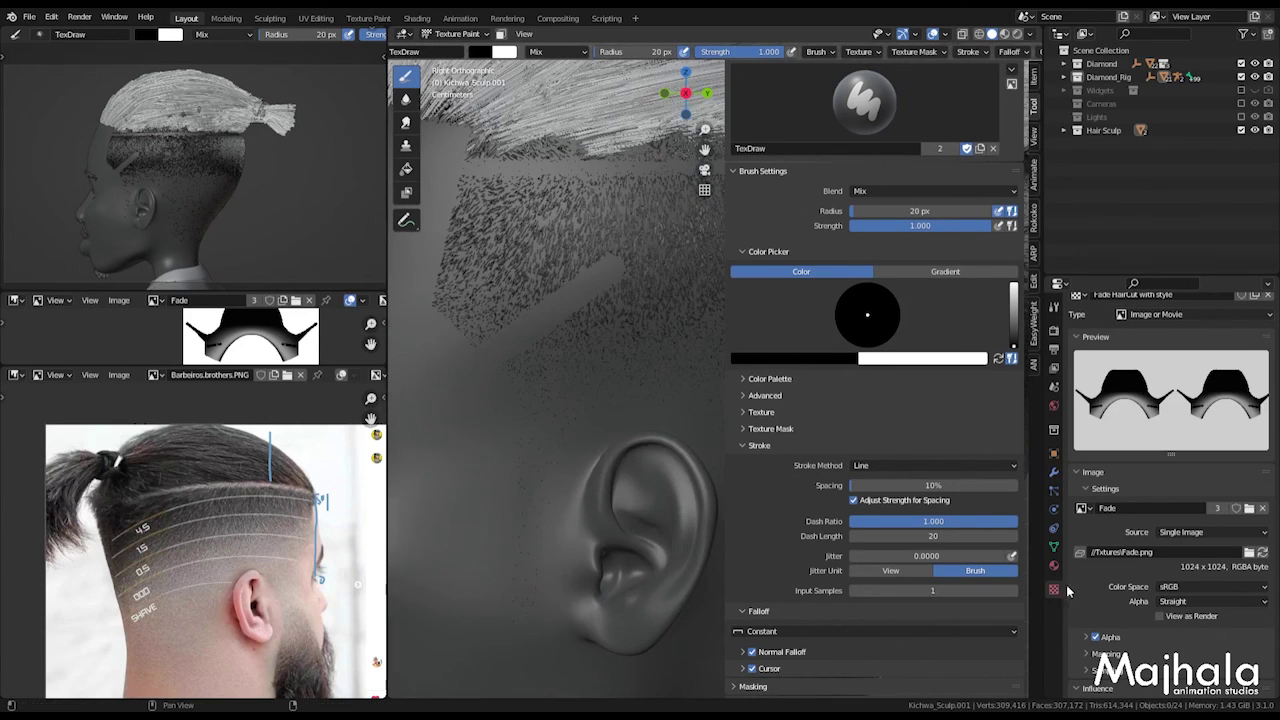
scroll(1134, 594, up, 2)
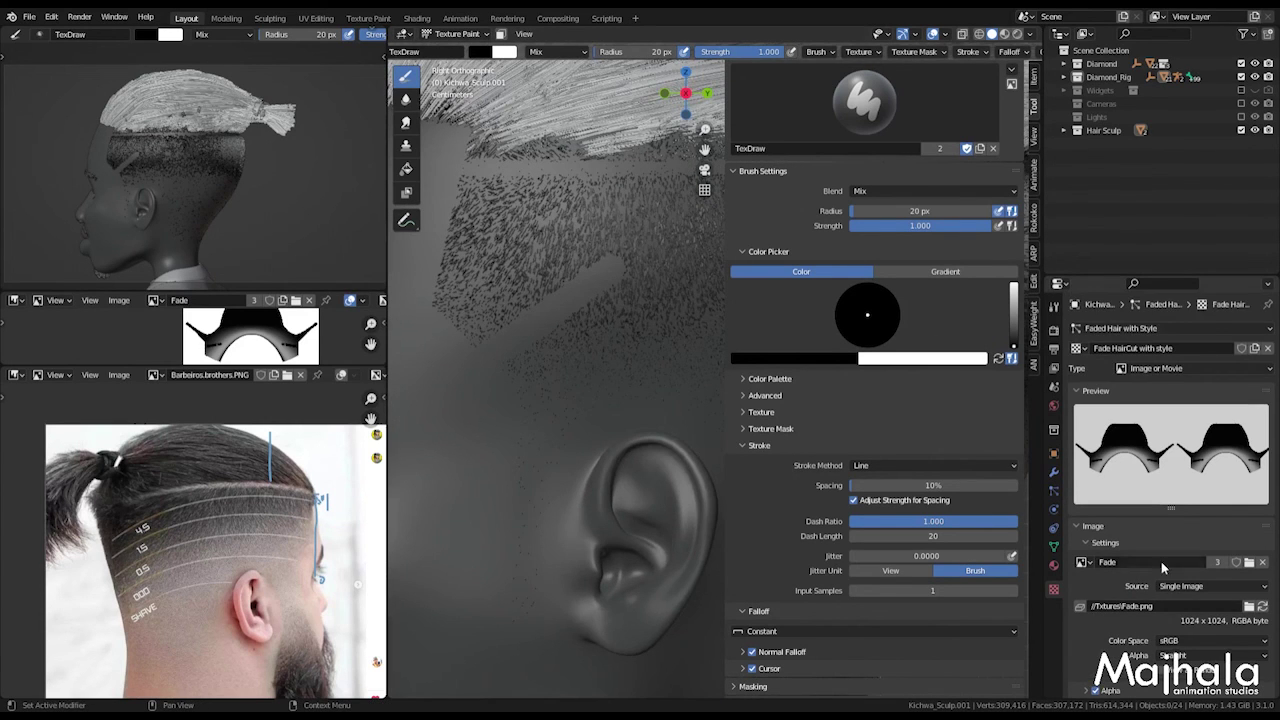
click(1262, 607)
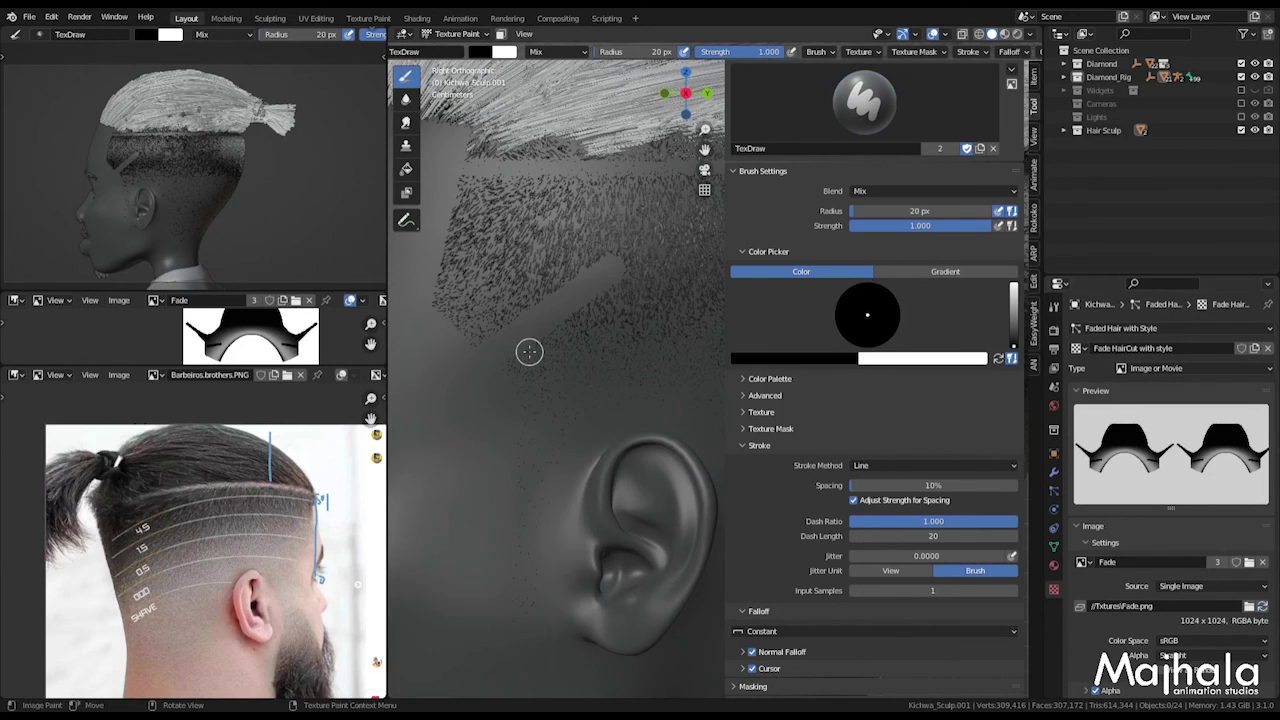
scroll(529, 351, down, 2)
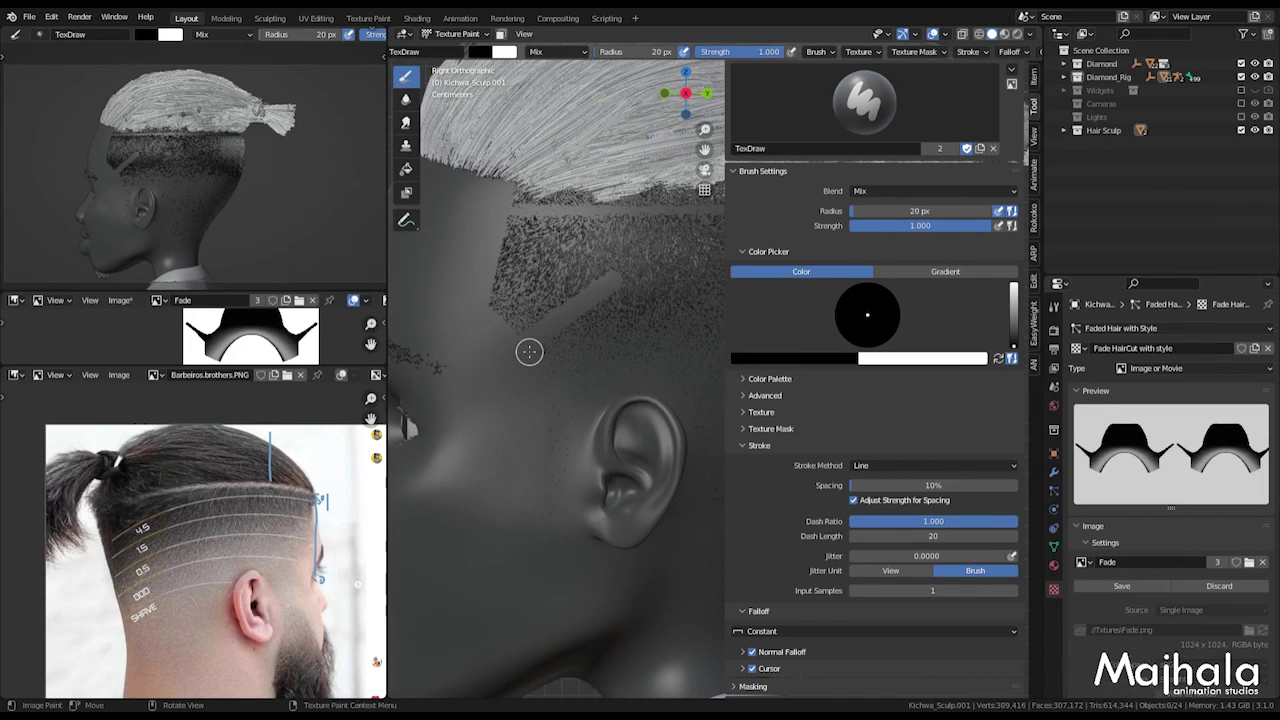
scroll(529, 351, up, 2)
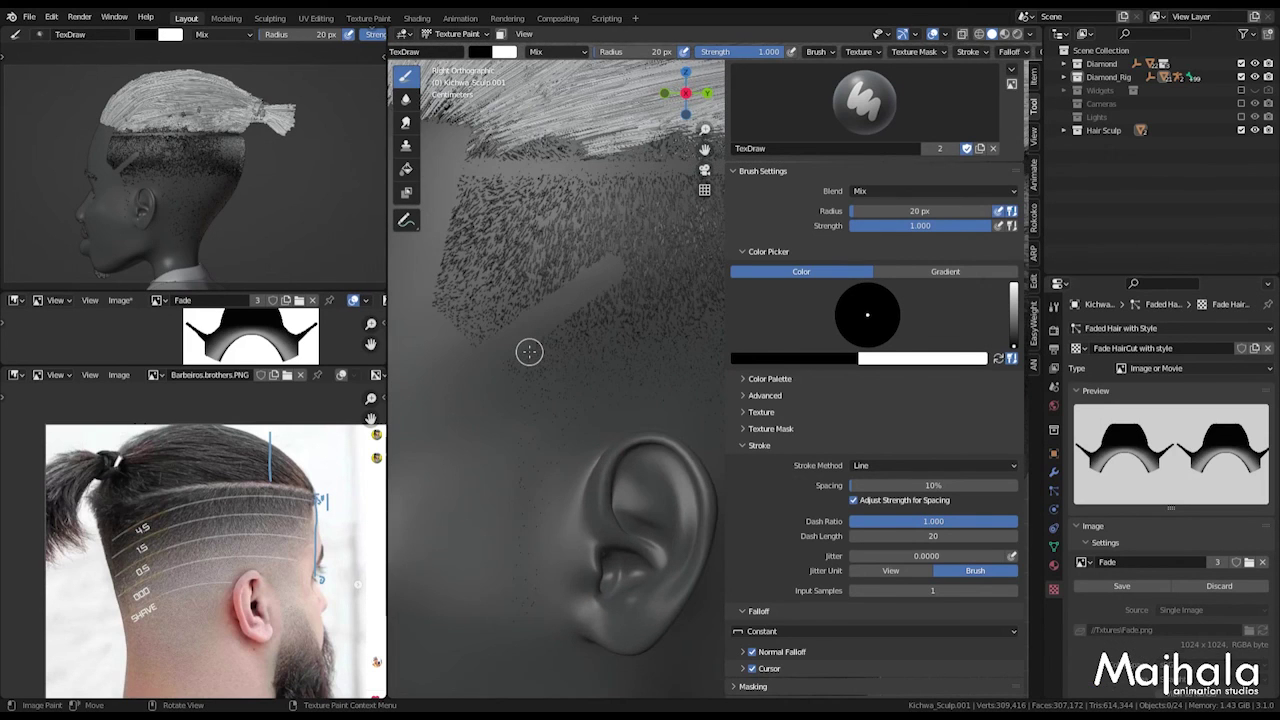
Step: Reduce the brush radius to 10 px and save Fade.png again
key(f)
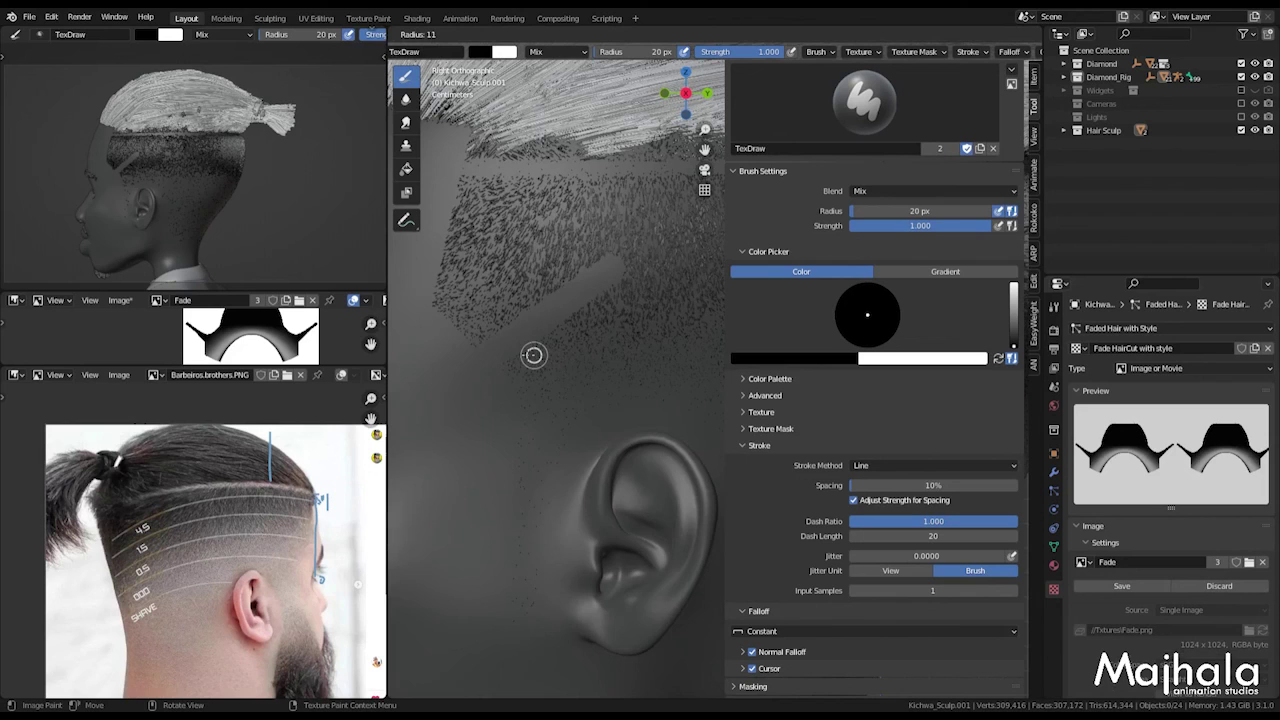
click(543, 354)
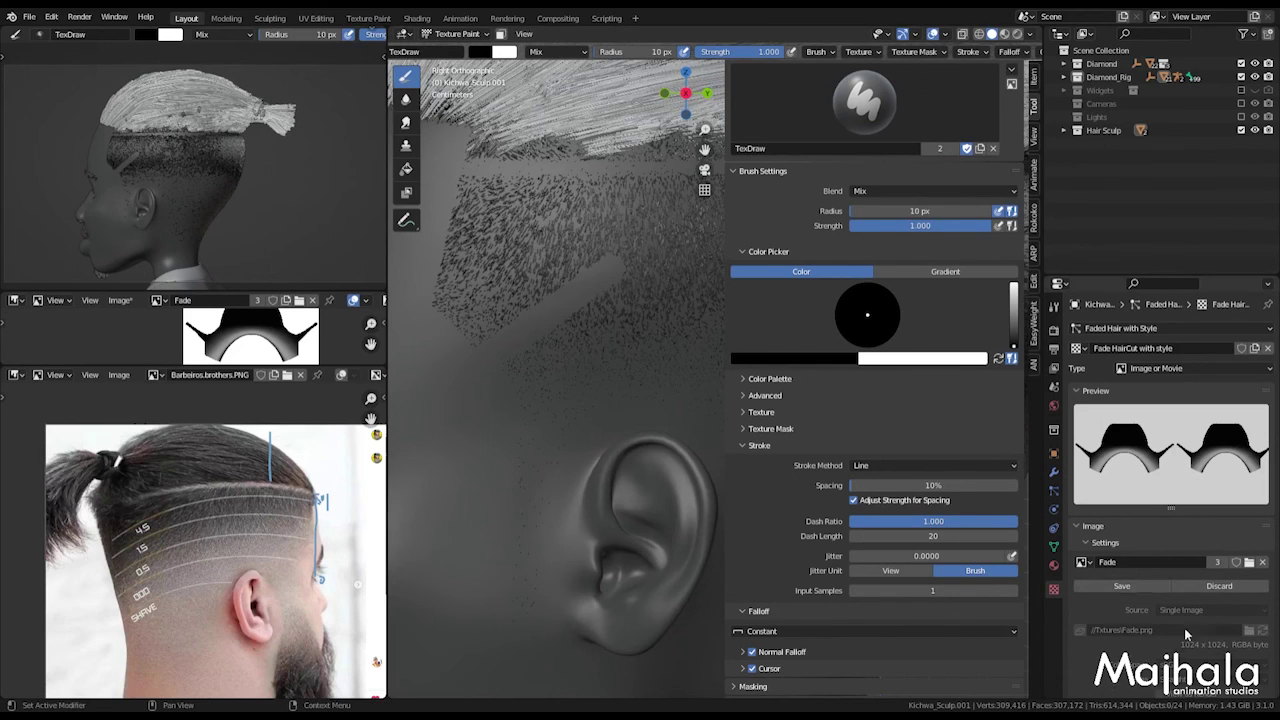
click(1141, 586)
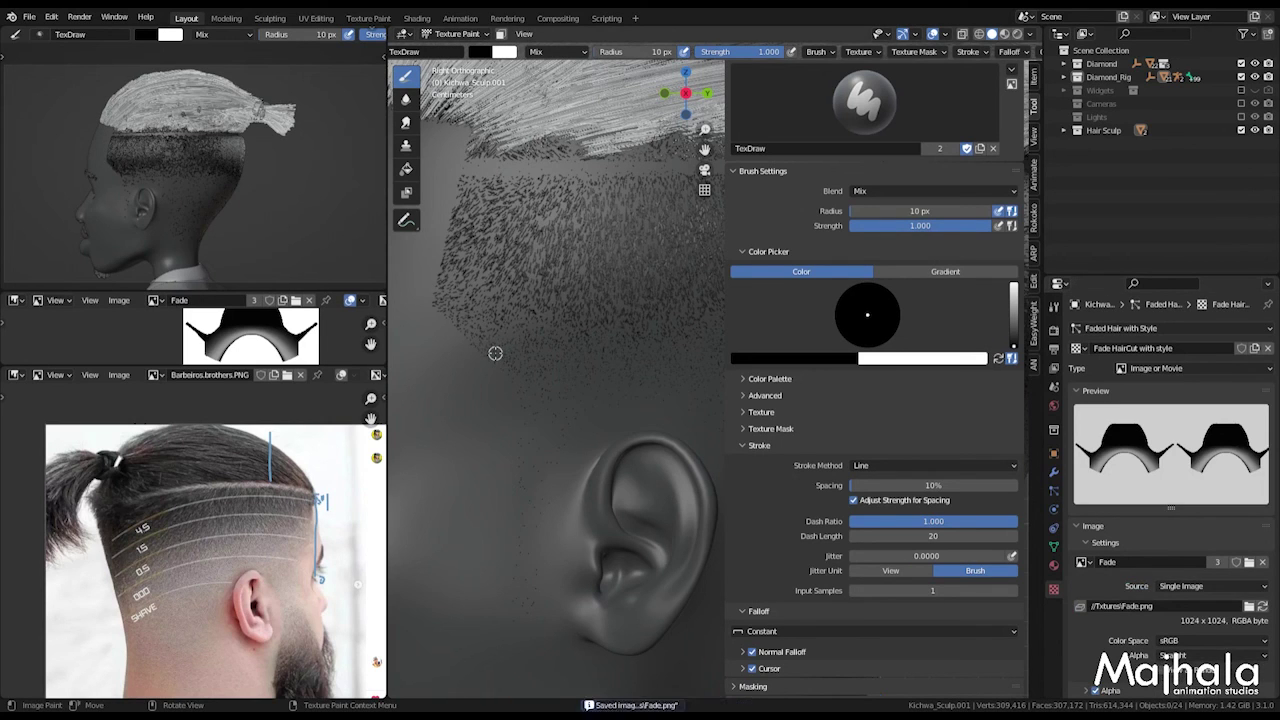
Step: With a 6 px radius, paint a thin straight line on the side fade and zoom out to check it
key(f)
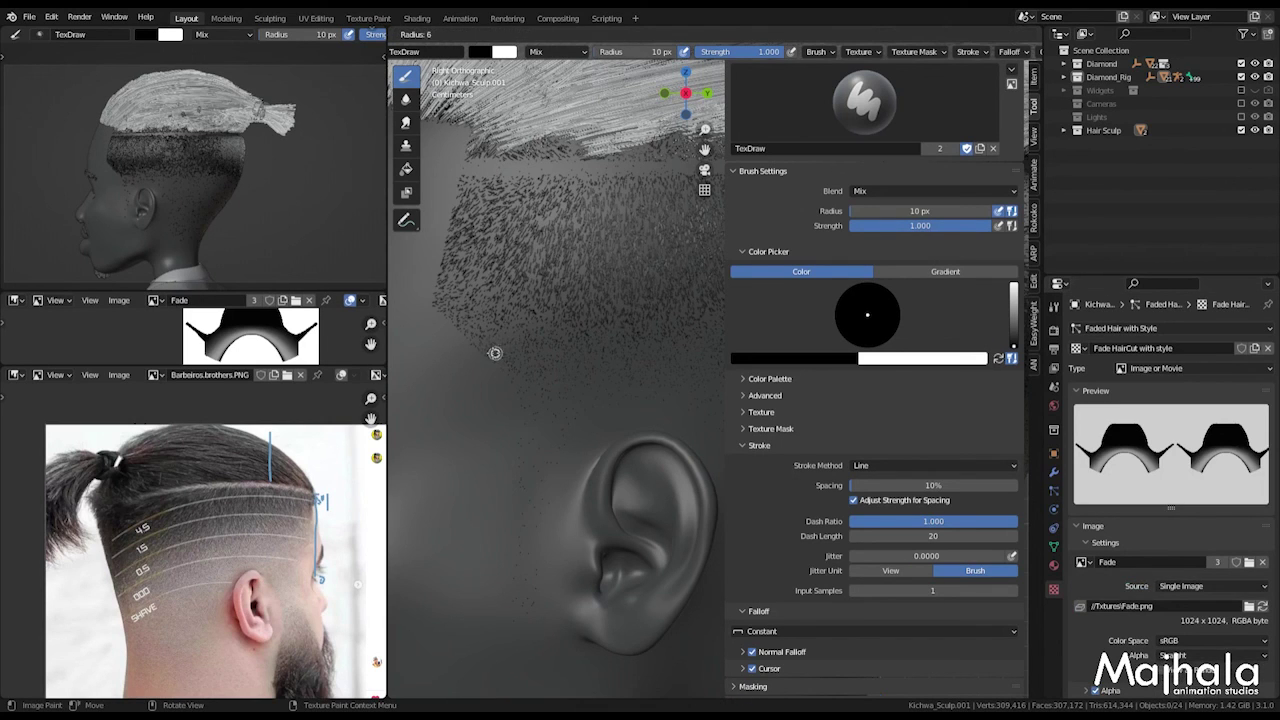
click(492, 353)
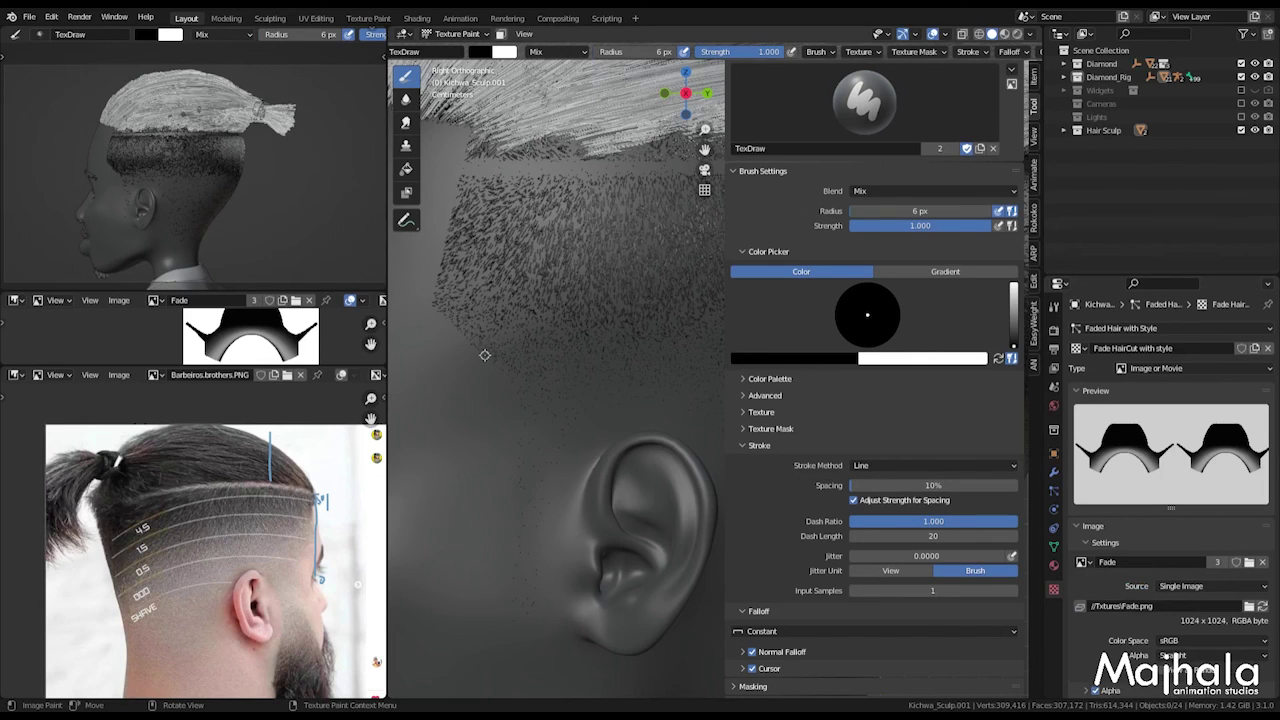
drag(479, 353, 609, 290)
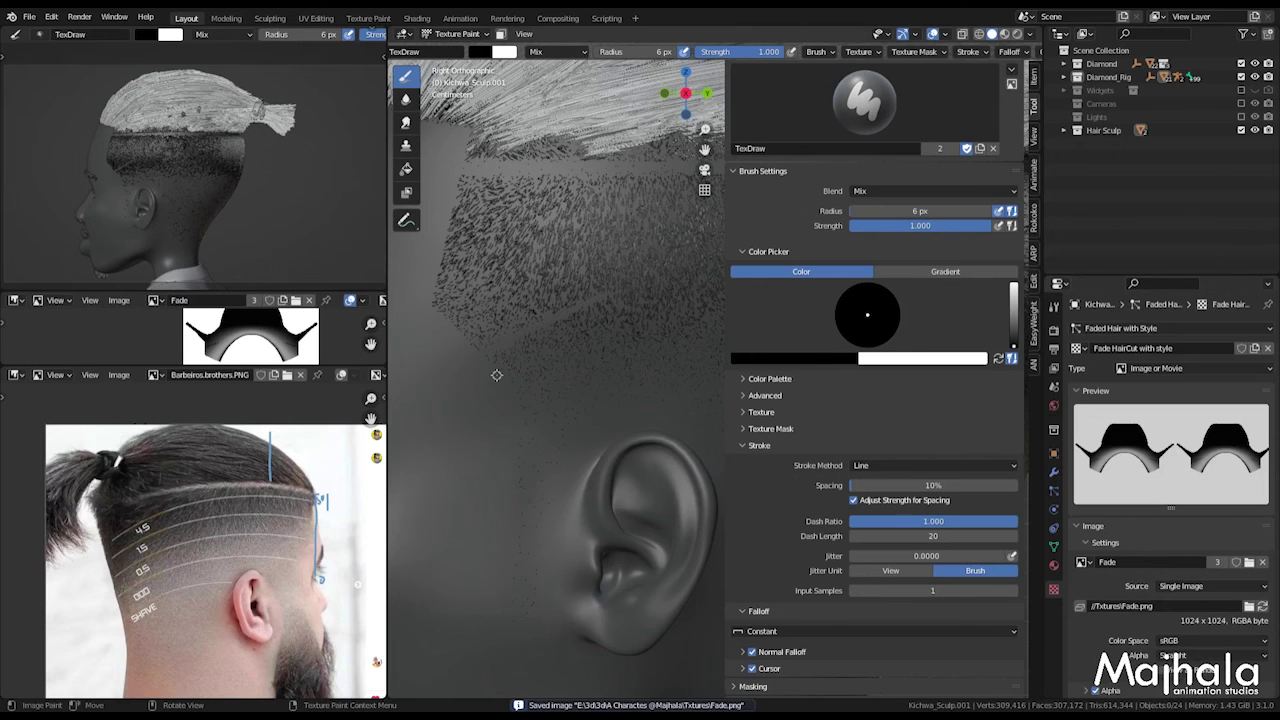
scroll(500, 380, down, 5)
scroll(523, 400, down, 3)
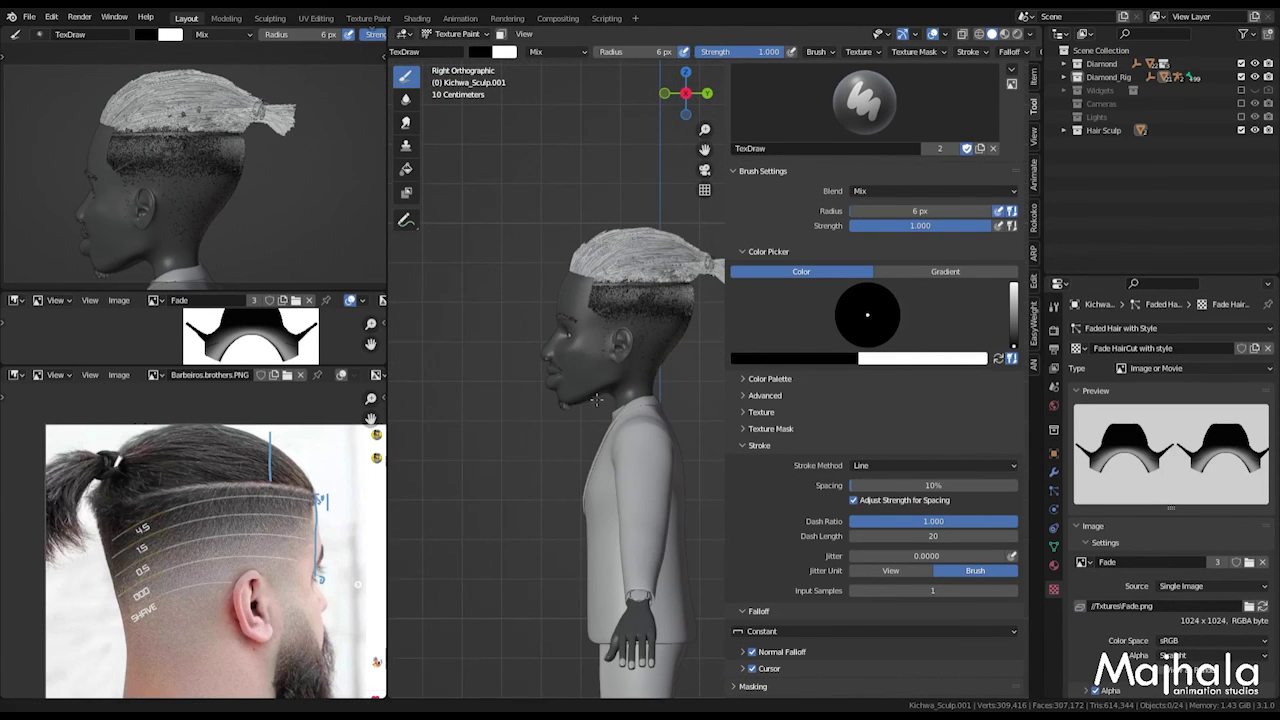
scroll(578, 331, up, 5)
scroll(578, 331, up, 3)
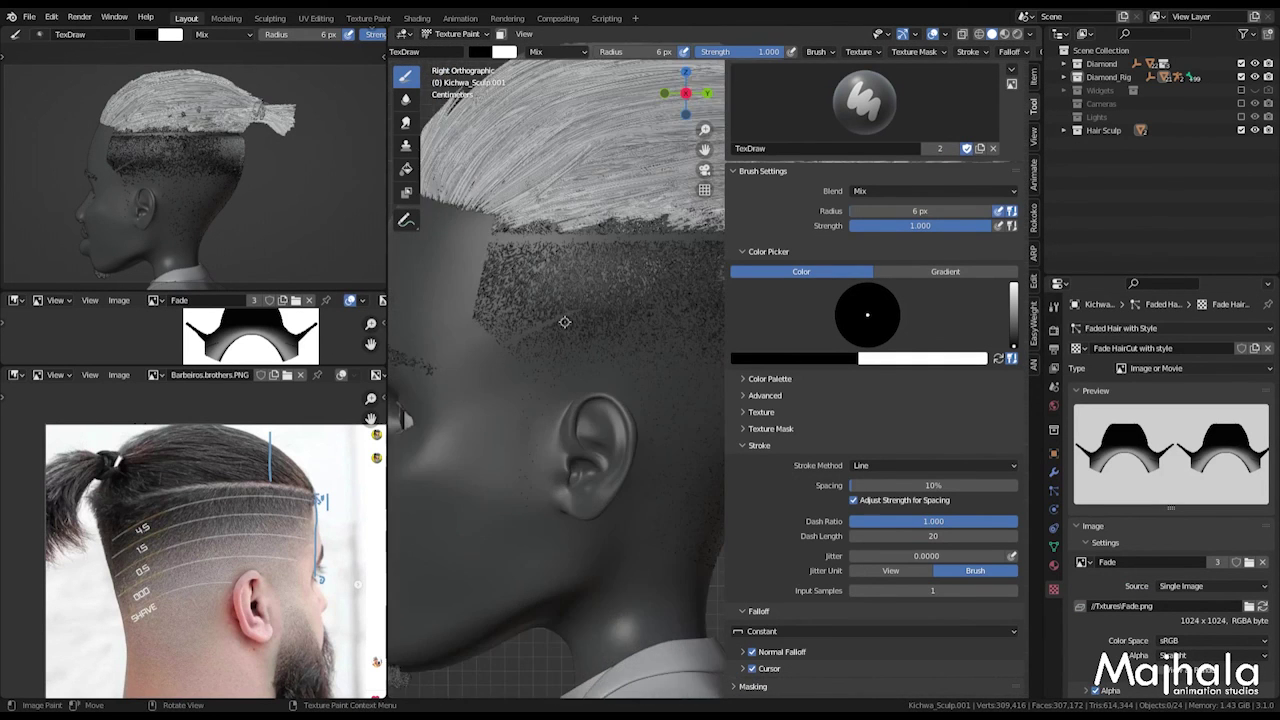
scroll(550, 372, down, 2)
scroll(550, 372, down, 4)
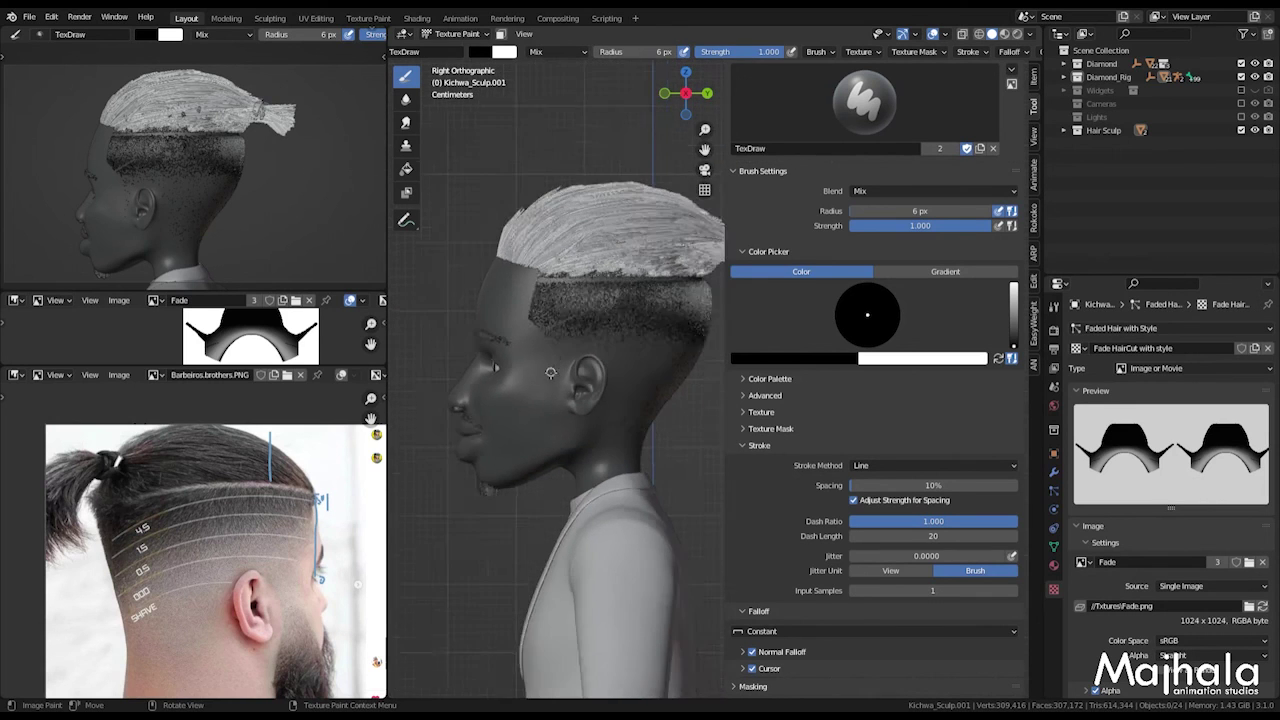
scroll(545, 357, up, 1)
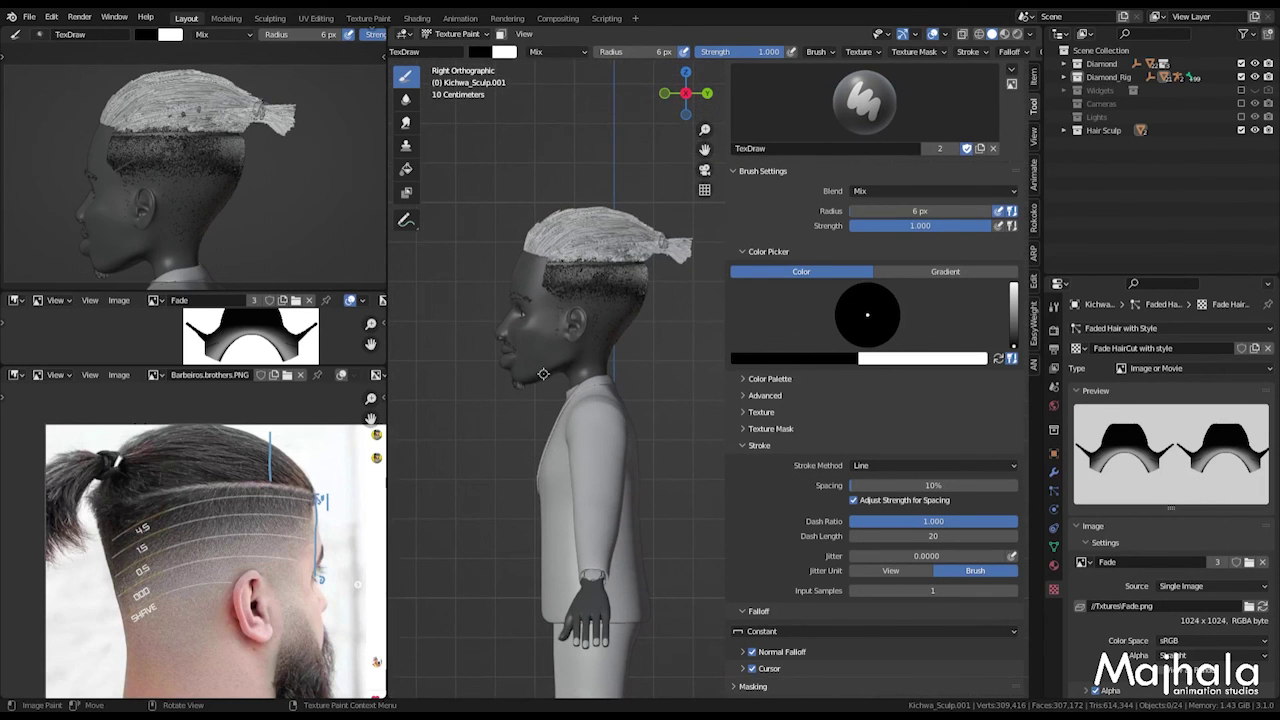